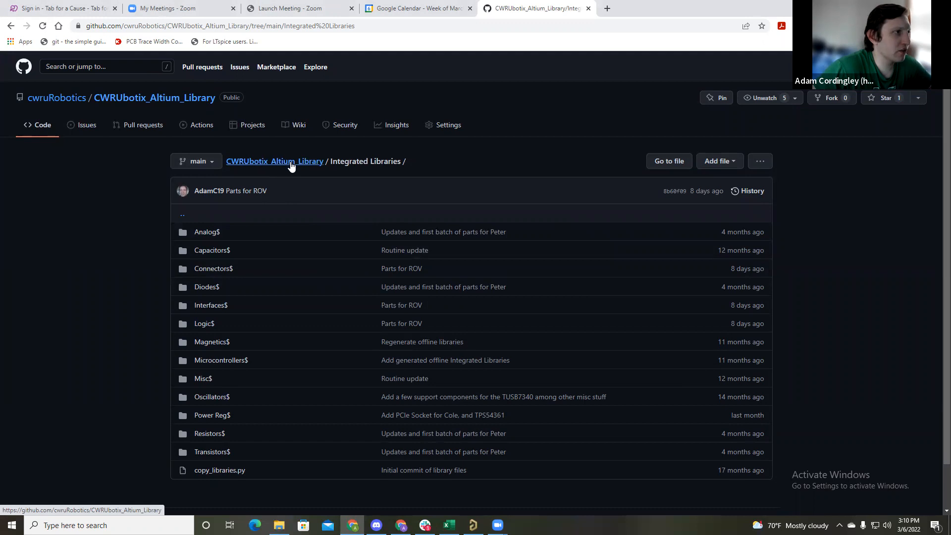
Step: View the Integrated Libraries folder of the CWRUbotix_Altium_Library repository and return to the repository root
left_click(291, 165)
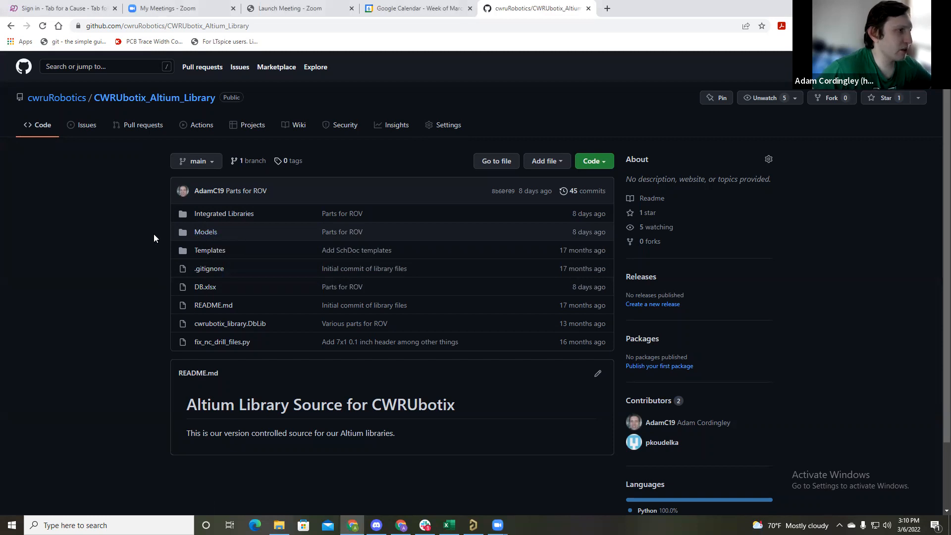
left_click(221, 214)
left_click(263, 162)
Step: Look through the PCB Footprints folder inside Models and return to the Models folder
left_click(206, 233)
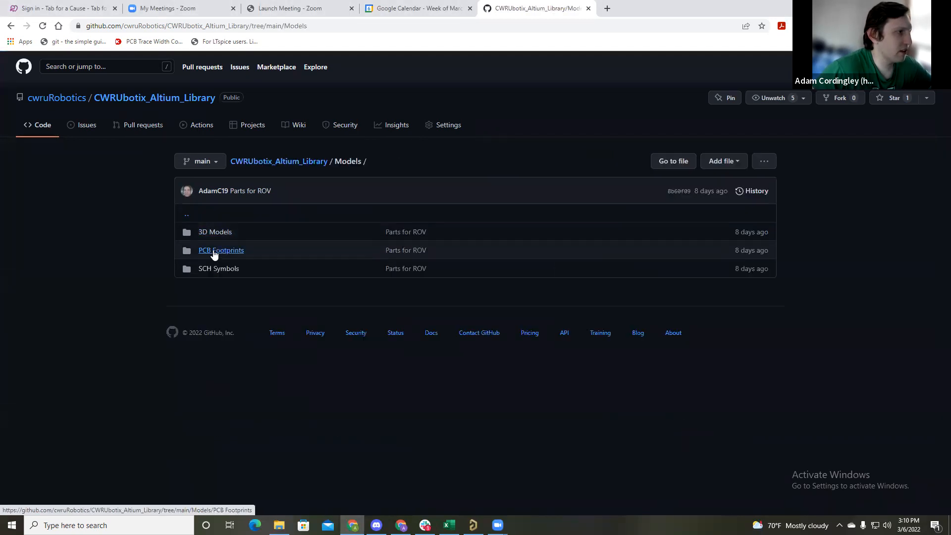
left_click(214, 253)
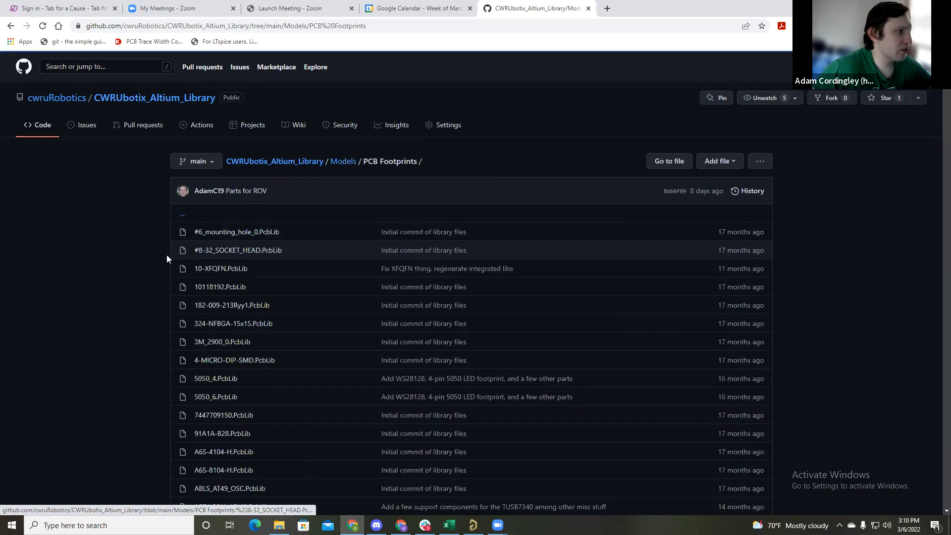
scroll(159, 248, "down", 20)
scroll(157, 243, "up", 20)
left_click(337, 162)
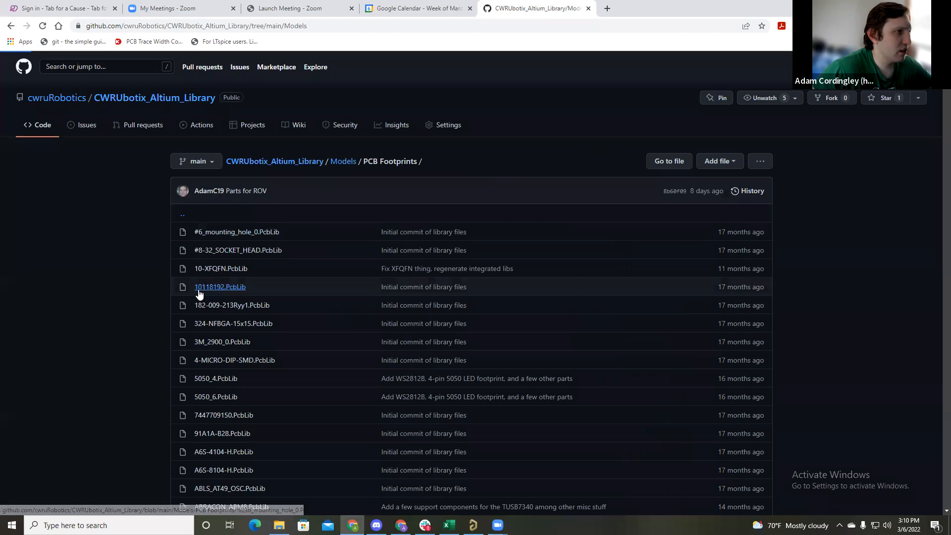
Step: Look through the schematic symbol files in the SCH Symbols folder and return to the repository root
left_click(210, 269)
scroll(142, 267, "down", 12)
scroll(141, 271, "up", 12)
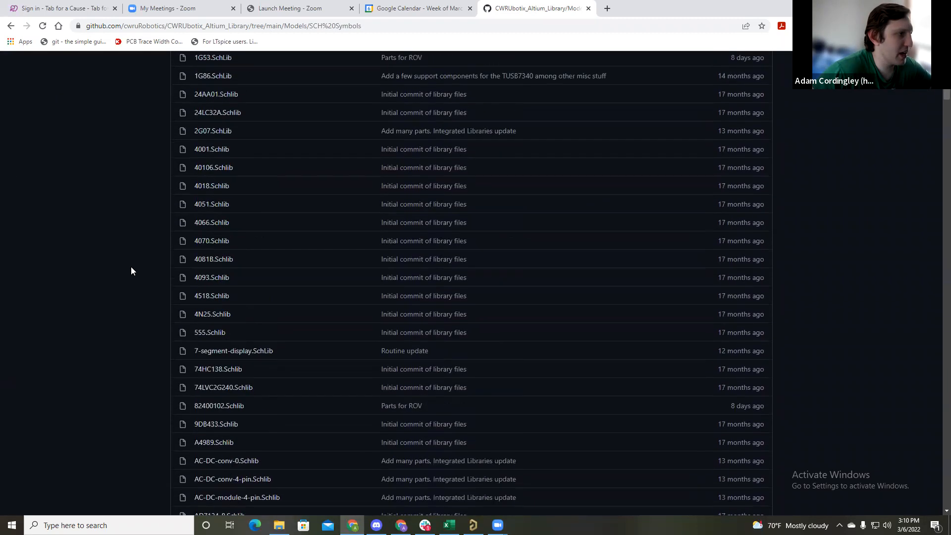
left_click(293, 162)
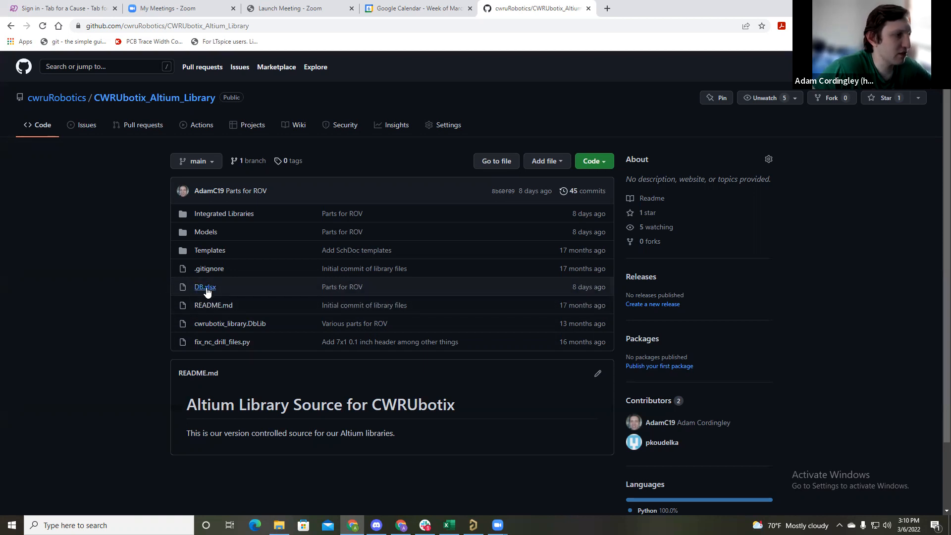
Step: Revisit the SCH Symbols and PCB Footprints folders under Models and go back to the repository root
left_click(206, 234)
left_click(213, 270)
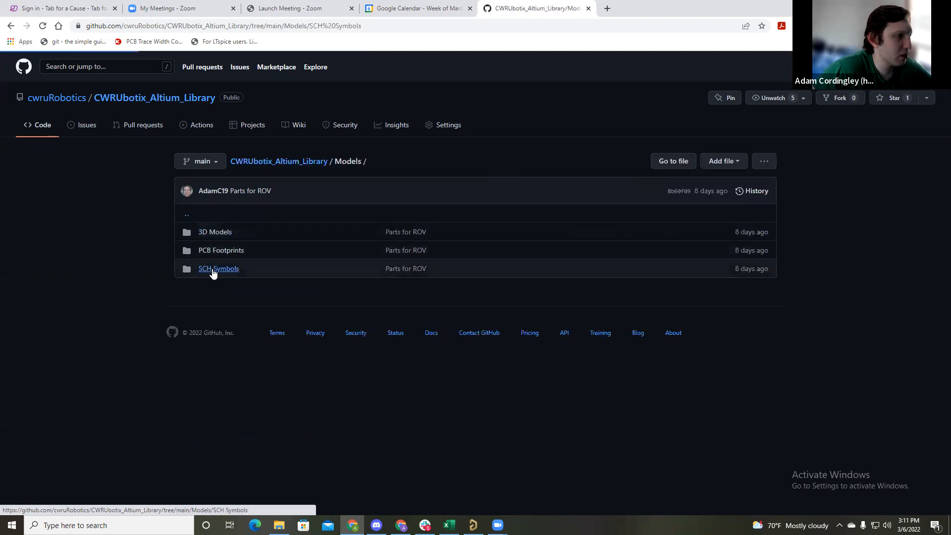
left_click(338, 163)
left_click(218, 251)
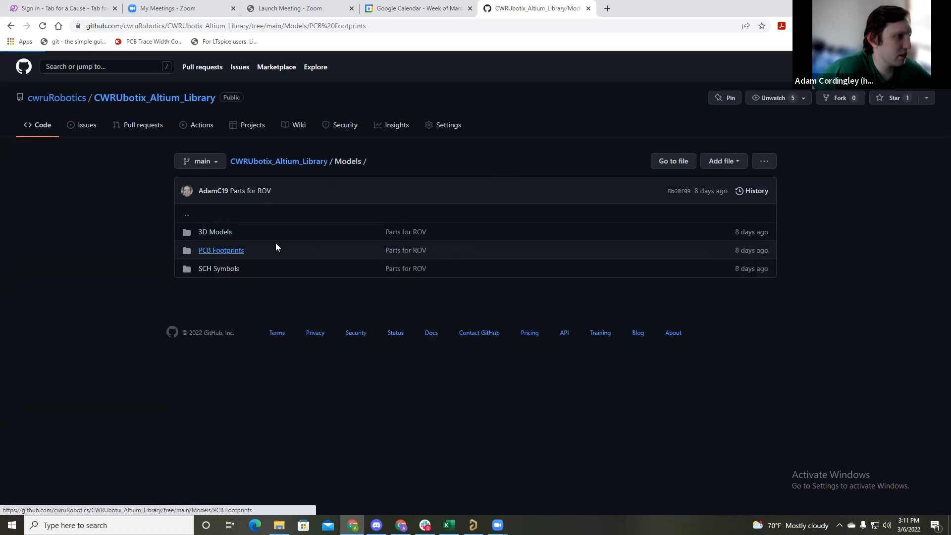
left_click(301, 162)
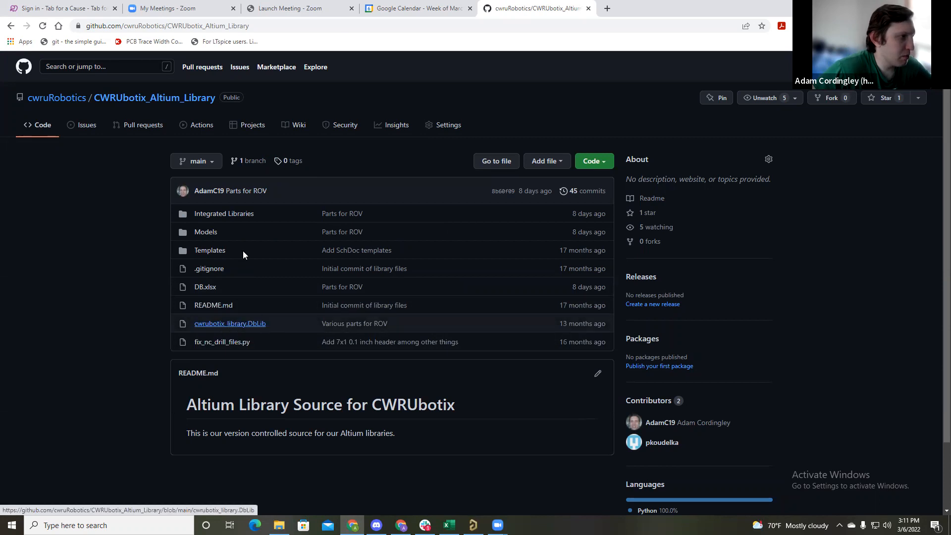
Step: View the library files in the Analog$ folder of Integrated Libraries and return to the repository root
left_click(226, 214)
scroll(236, 280, "down", 1)
scroll(232, 273, "up", 1)
left_click(206, 233)
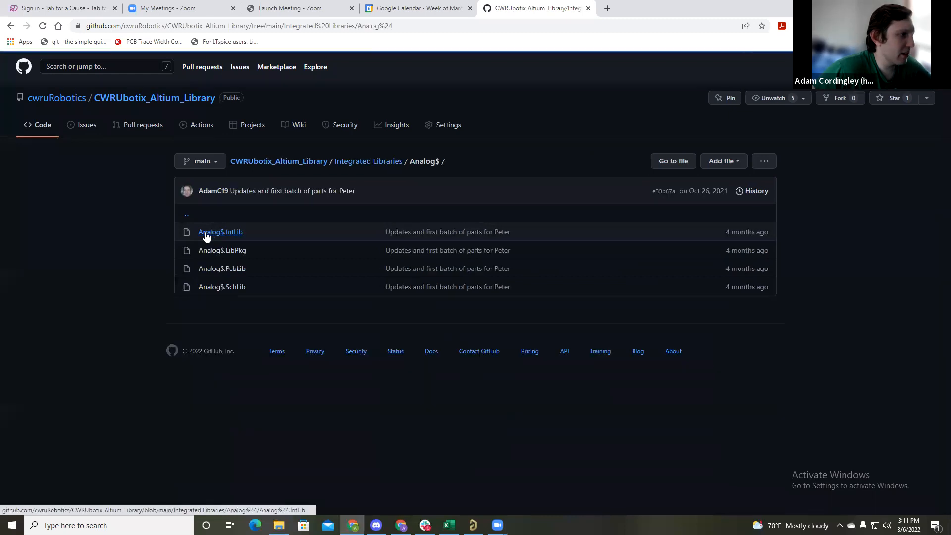
left_click(355, 165)
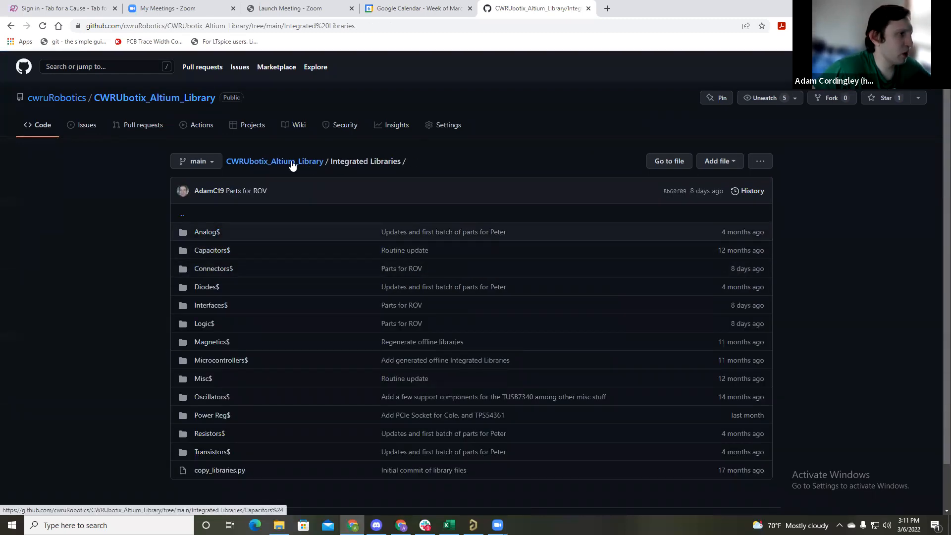
left_click(277, 161)
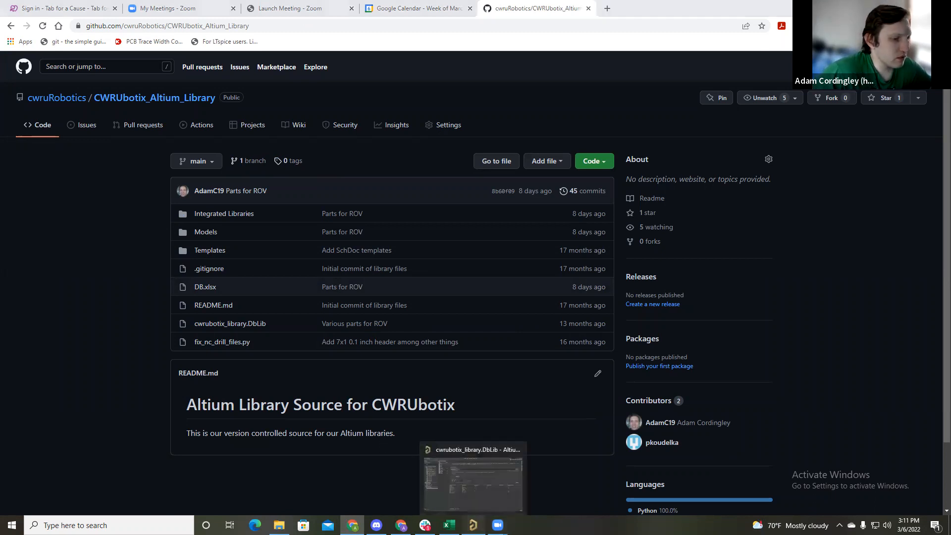
Step: Switch to Altium Designer and choose Microsoft Excel 2007 as the database type for cwrubotix_library.DbLib
left_click(473, 525)
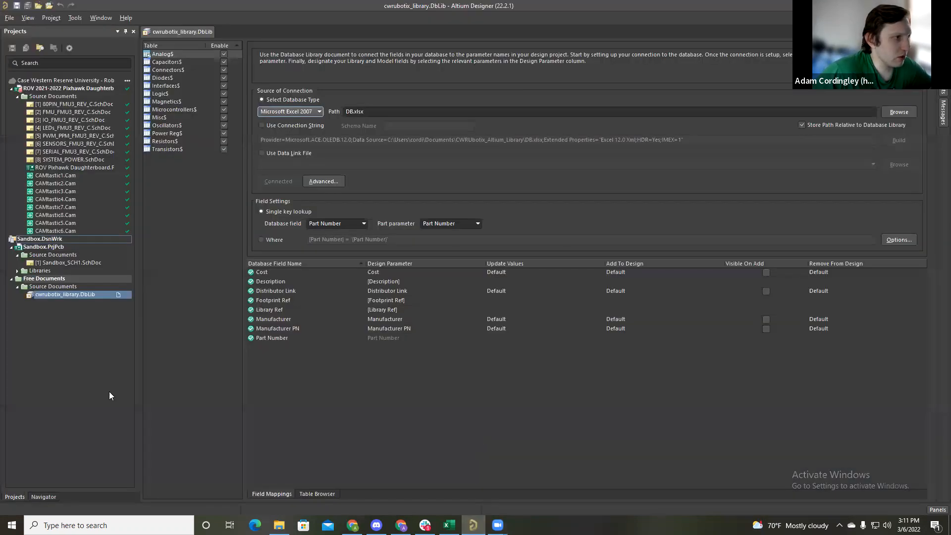
right_click(171, 30)
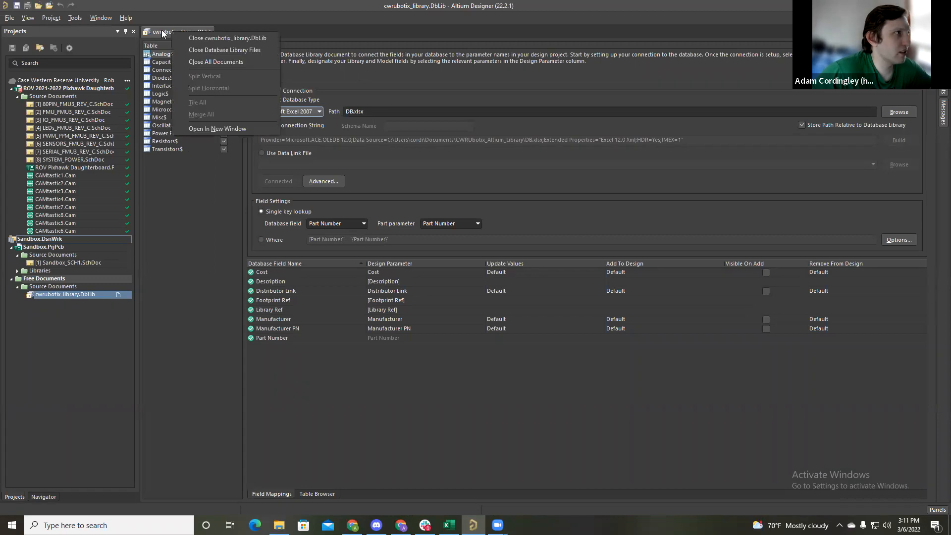
left_click(175, 33)
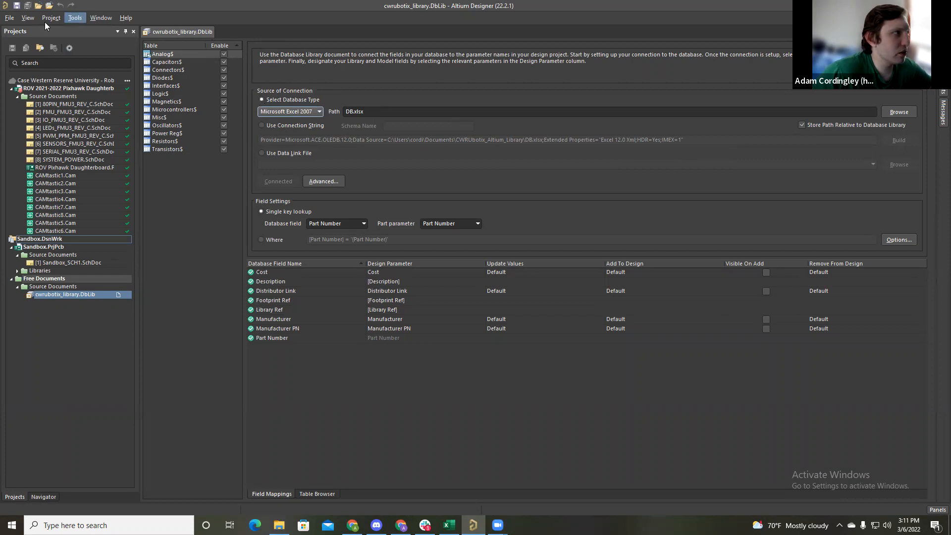
left_click(319, 112)
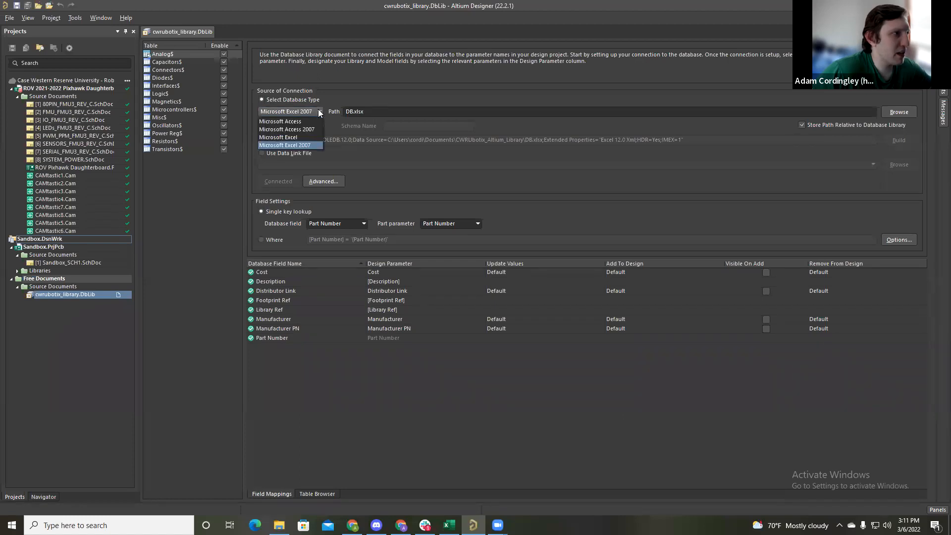
left_click(308, 146)
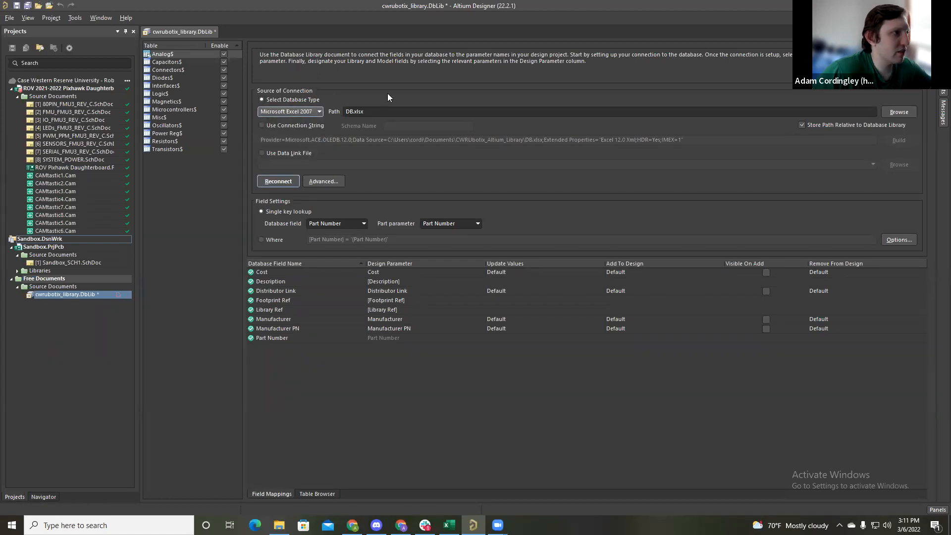
Step: Review the database path and its relative-path option, and view the file browser for choosing the database file
left_click(392, 111)
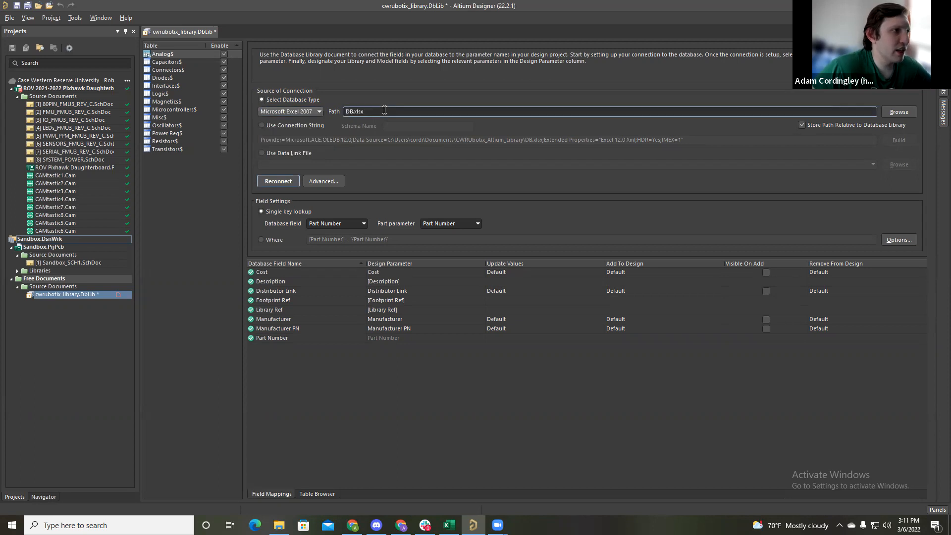
left_click(802, 125)
left_click(802, 125)
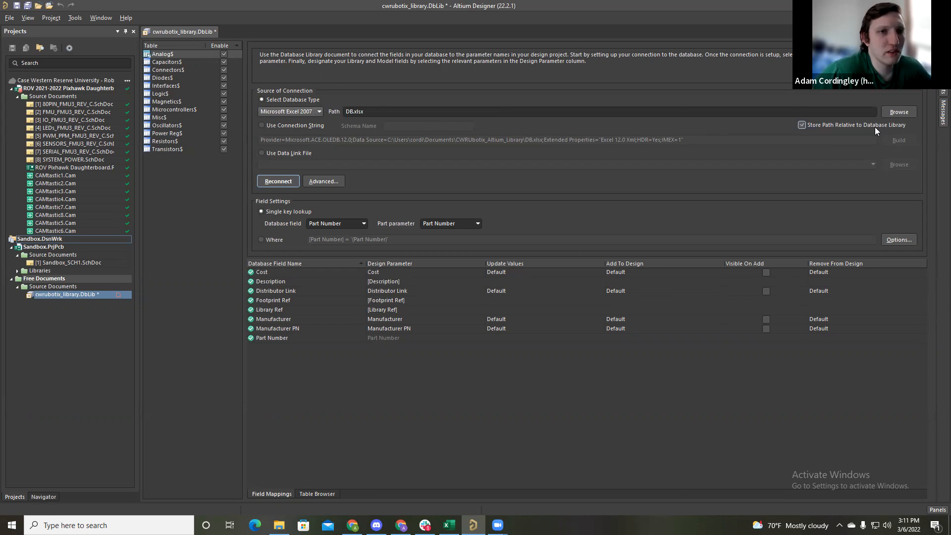
left_click(898, 112)
left_click(463, 166)
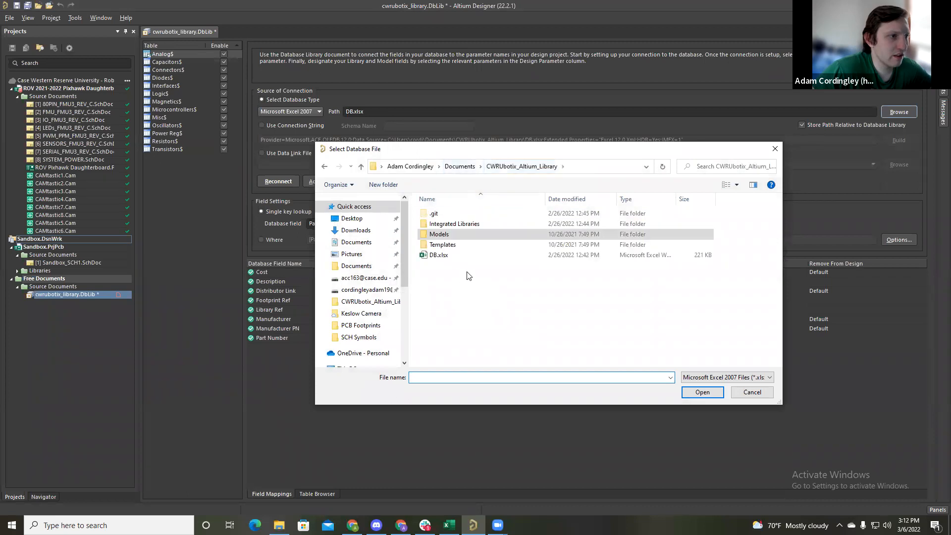
Step: Check the CWRUbotix_Altium_Library folder in File Explorer, and reconnect the database library to DB.xlsx in Altium Designer
left_click(279, 525)
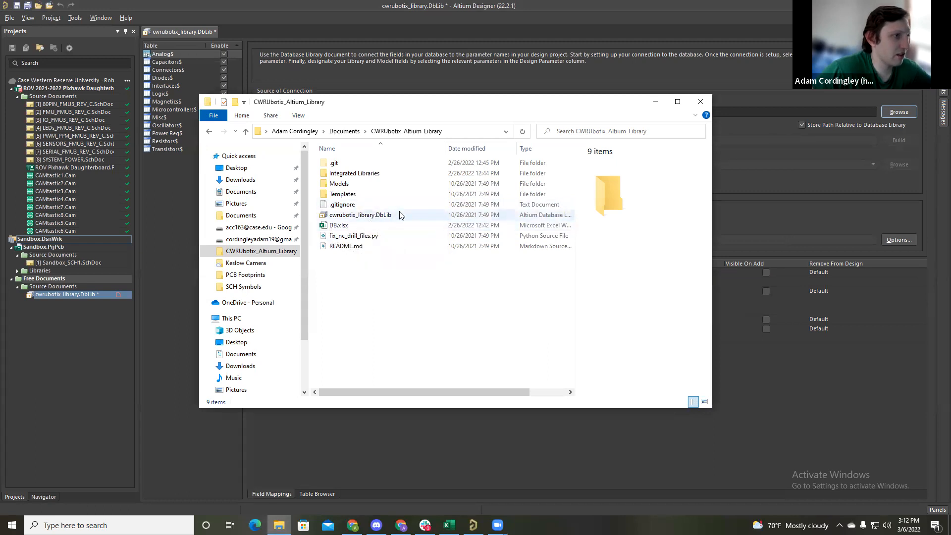
left_click(701, 107)
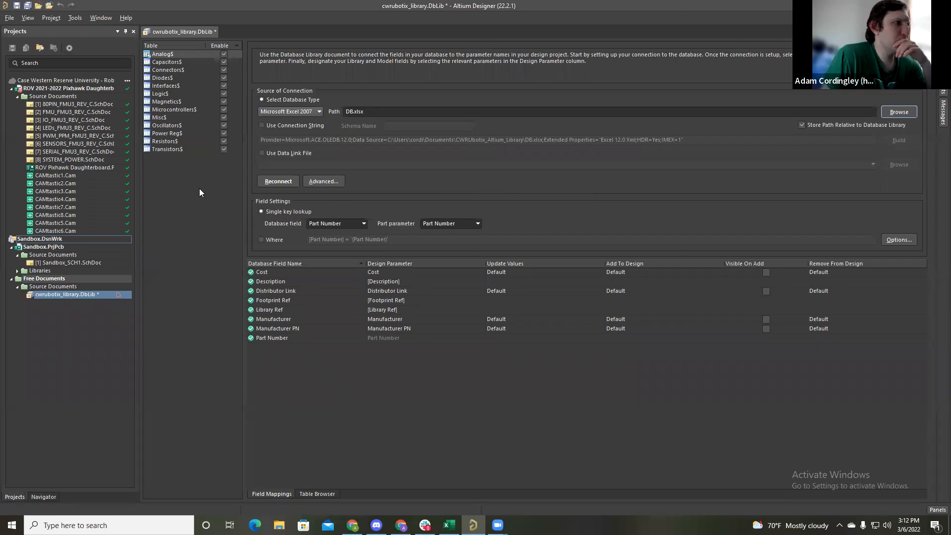
left_click(281, 181)
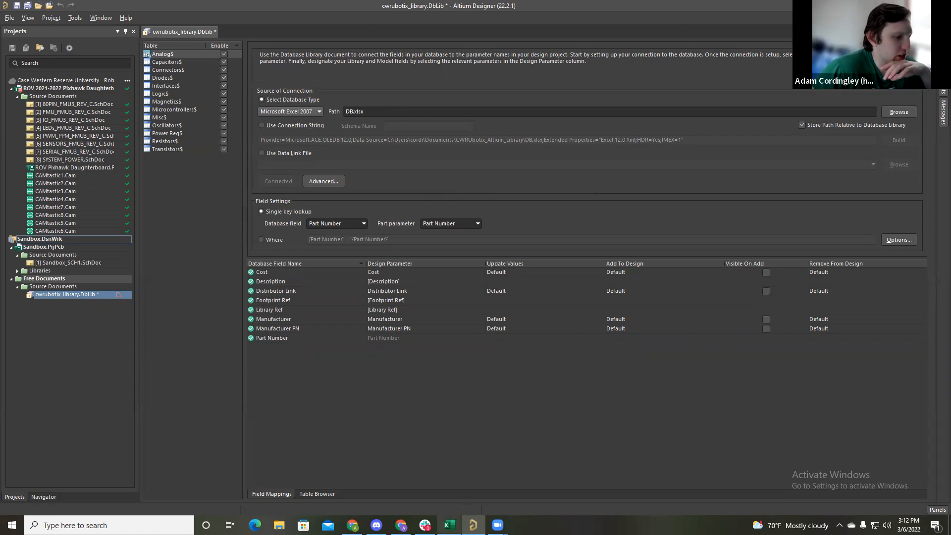
Step: Switch to DB.xlsx in Excel and look through the component category sheets from Capacitors to Logic
mouse_move(450, 525)
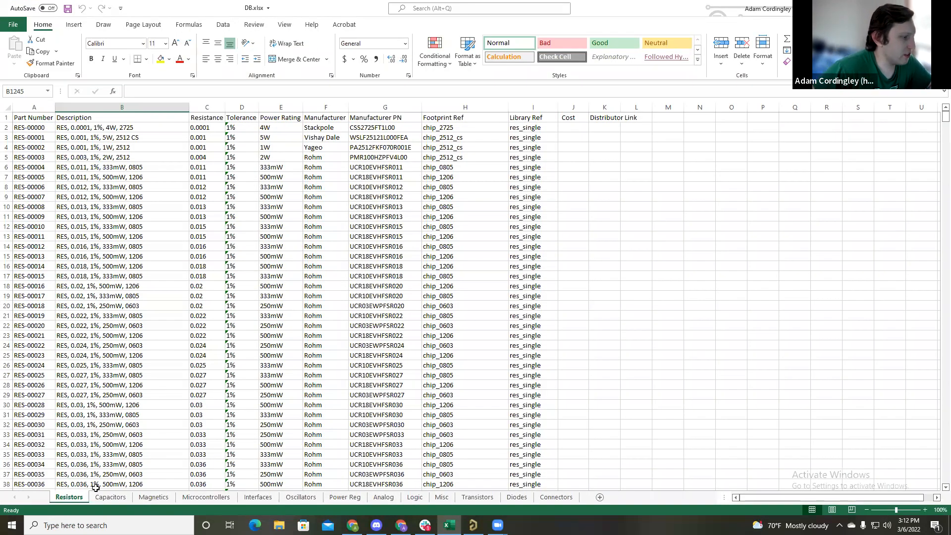
left_click(111, 498)
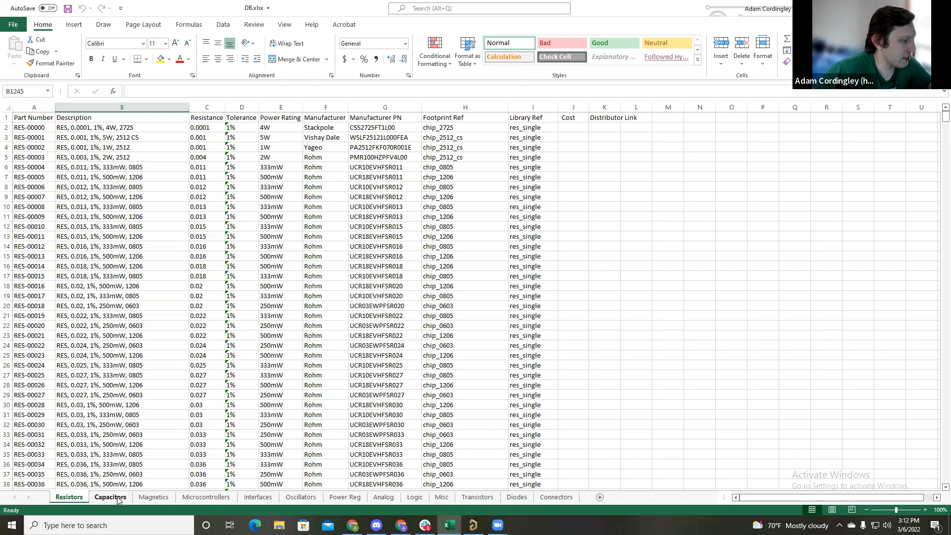
left_click(154, 498)
left_click(206, 500)
left_click(263, 499)
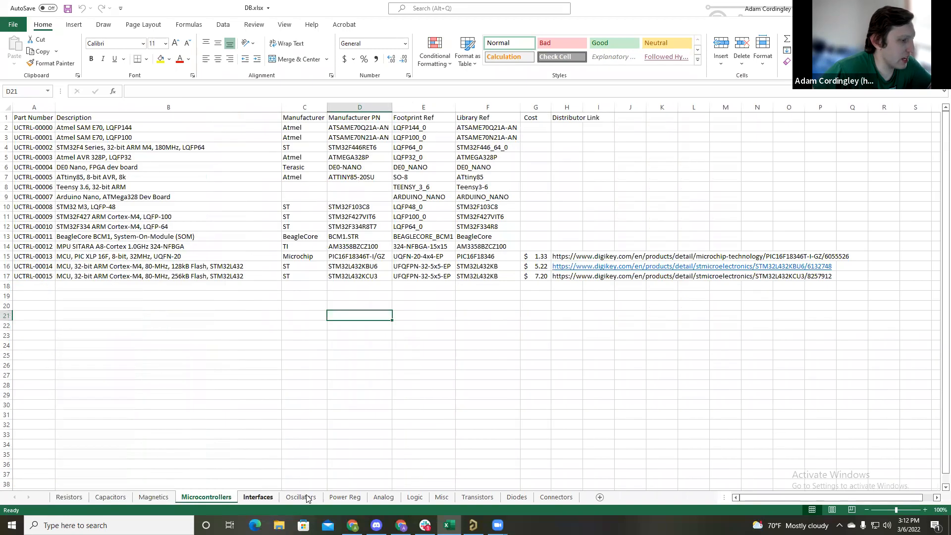
left_click(304, 498)
left_click(345, 499)
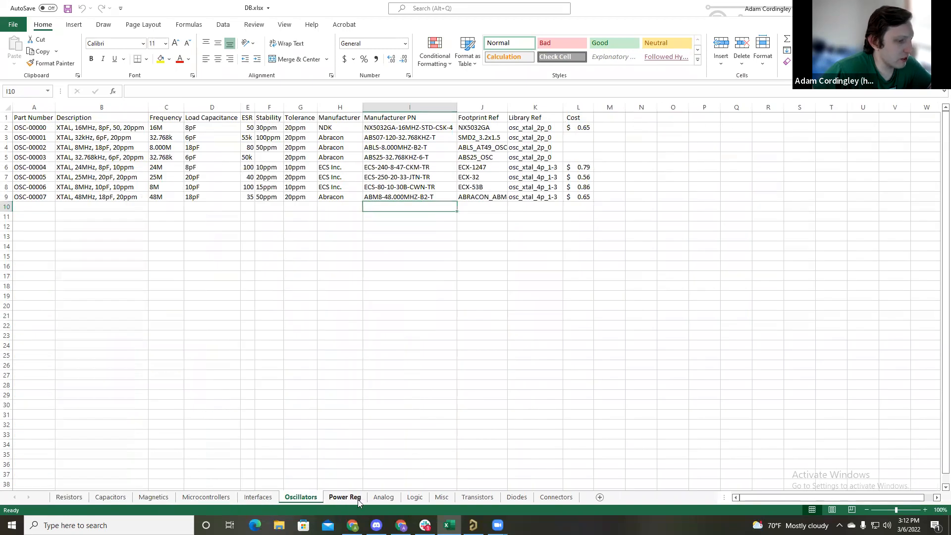
left_click(385, 498)
left_click(412, 499)
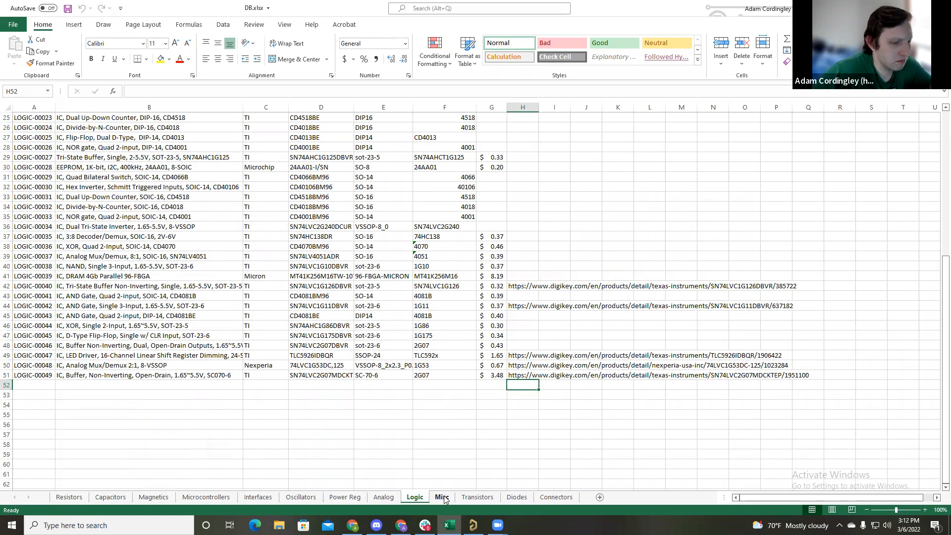
Step: Examine the Part Number column heading and its first entry on the Resistors sheet
left_click(69, 499)
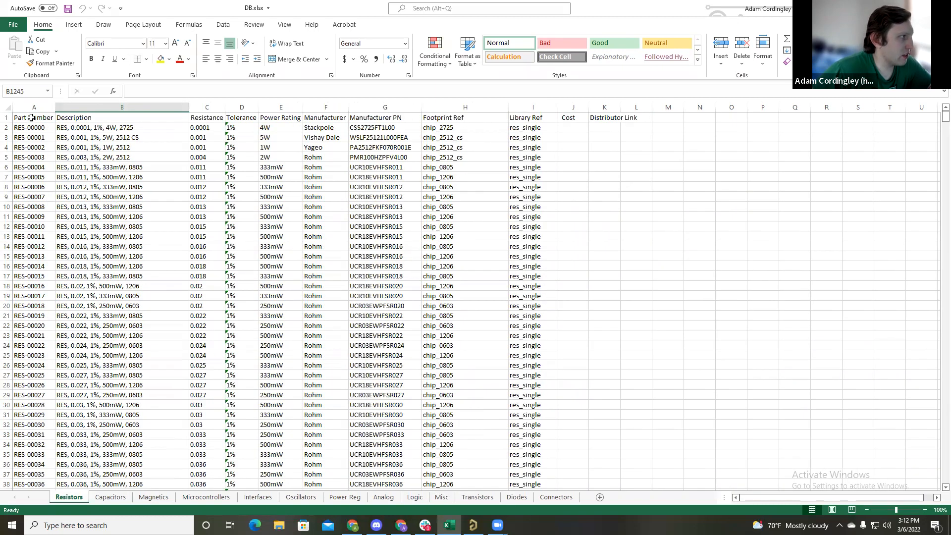
left_click(31, 117)
left_click(36, 126)
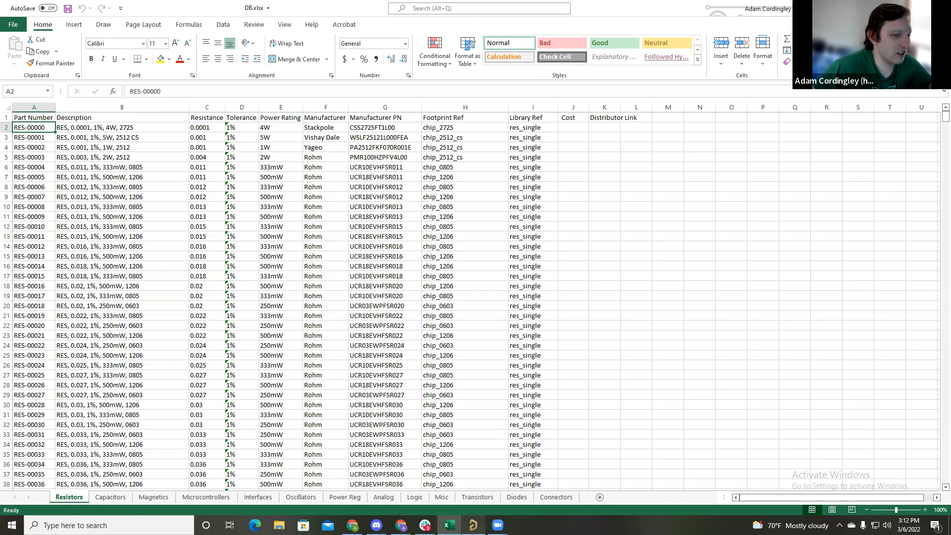
Step: Review the database field mappings in Altium Designer, and return to Excel to look through the Resistors sheet's rows
left_click(473, 525)
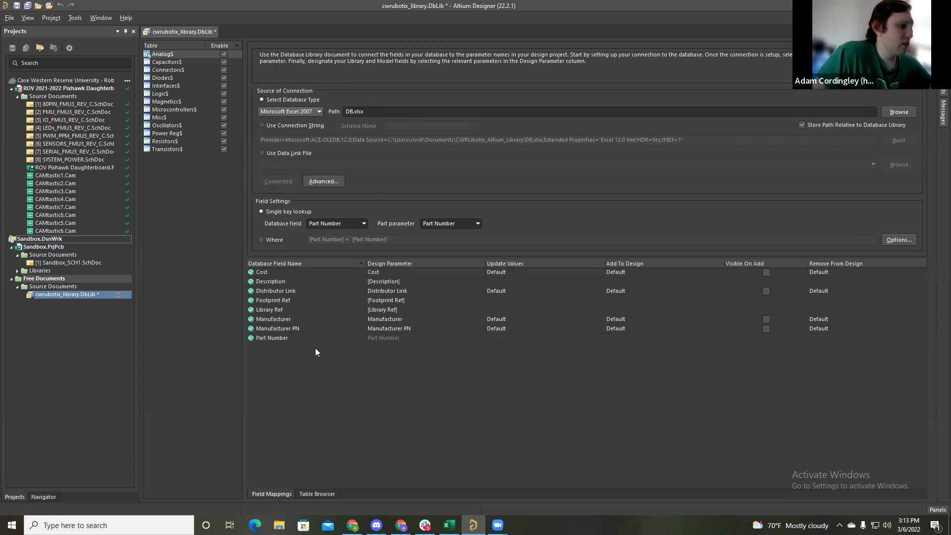
mouse_move(450, 525)
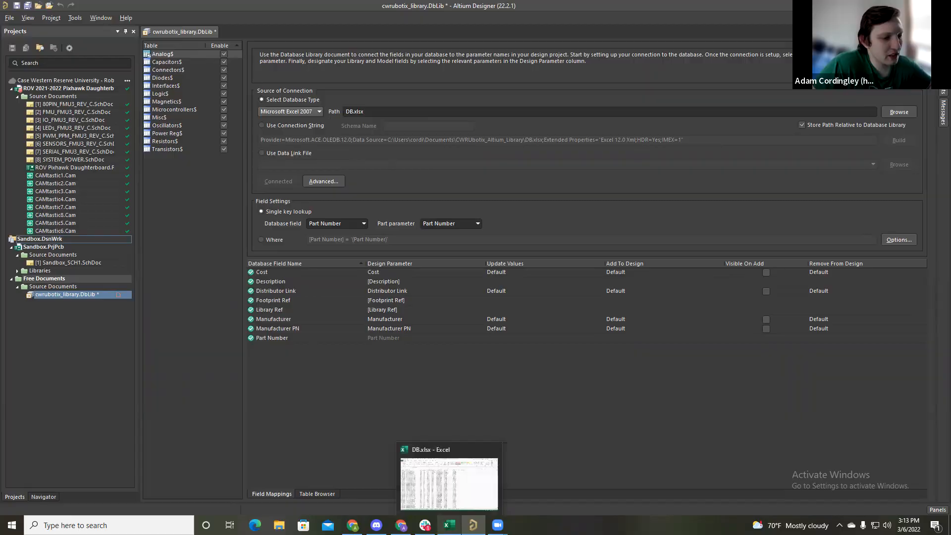
left_click(450, 480)
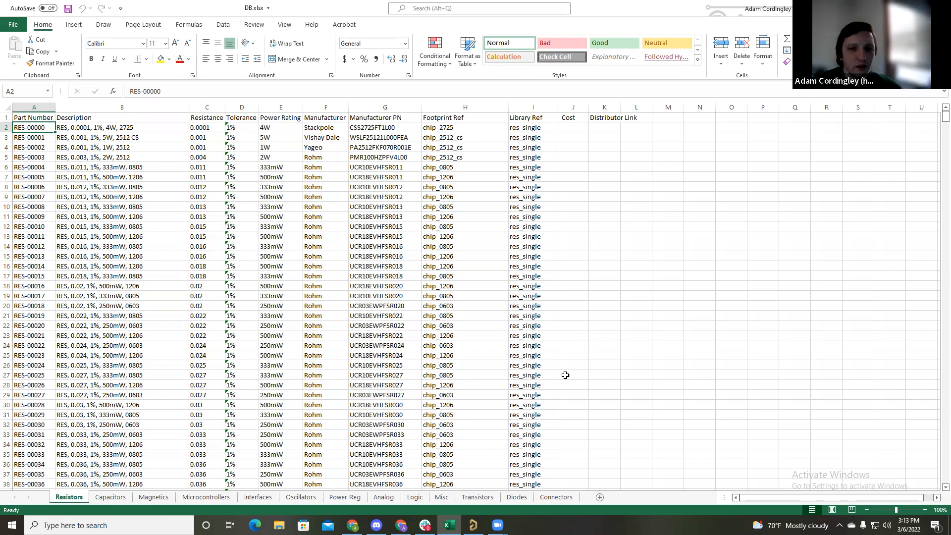
scroll(590, 392, "down", 4)
scroll(572, 395, "down", 20)
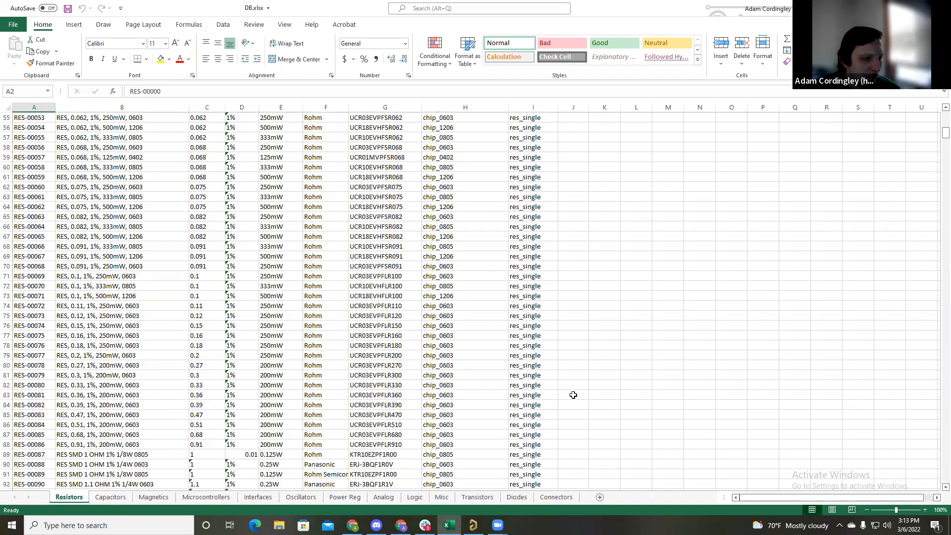
scroll(574, 395, "up", 20)
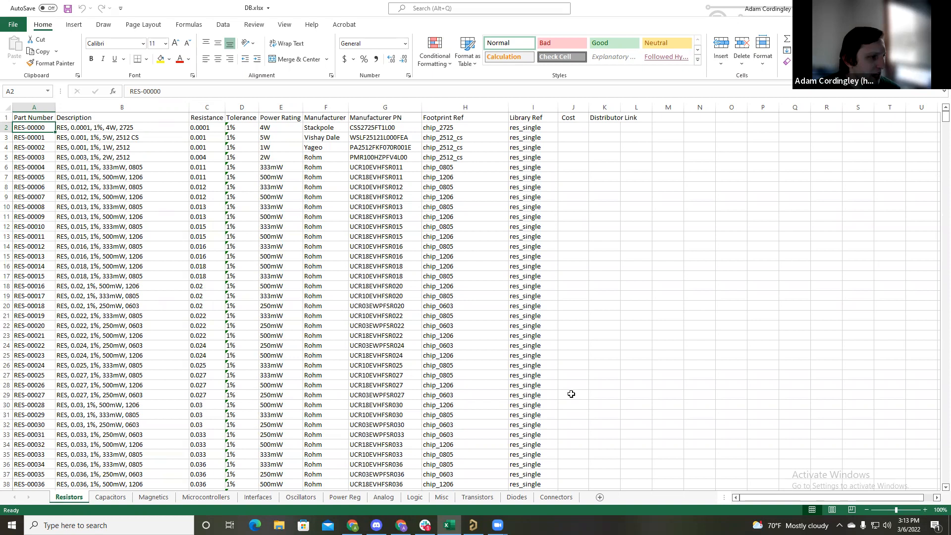
Step: Look over the Resistors sheet's rows, and save the cwrubotix_library.DbLib database library in Altium Designer
scroll(591, 392, "down", 6)
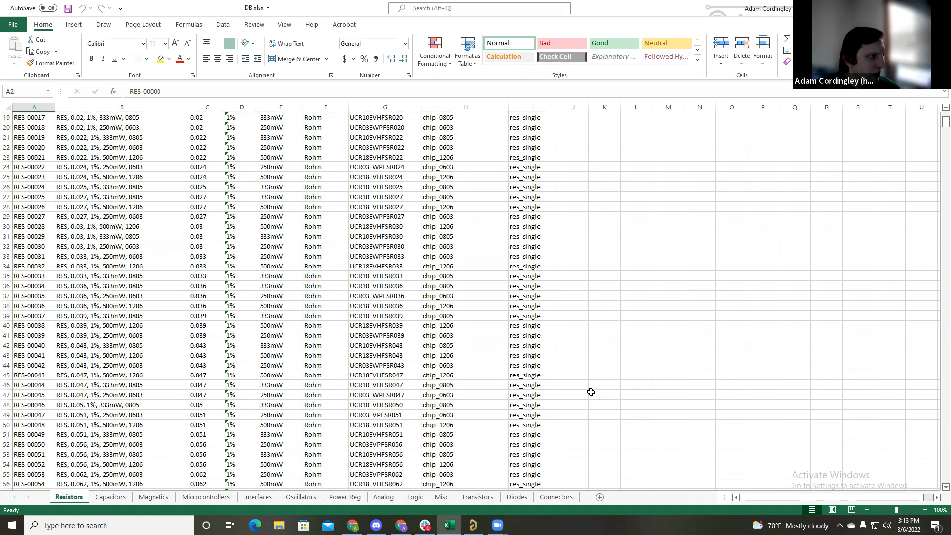
scroll(591, 392, "up", 6)
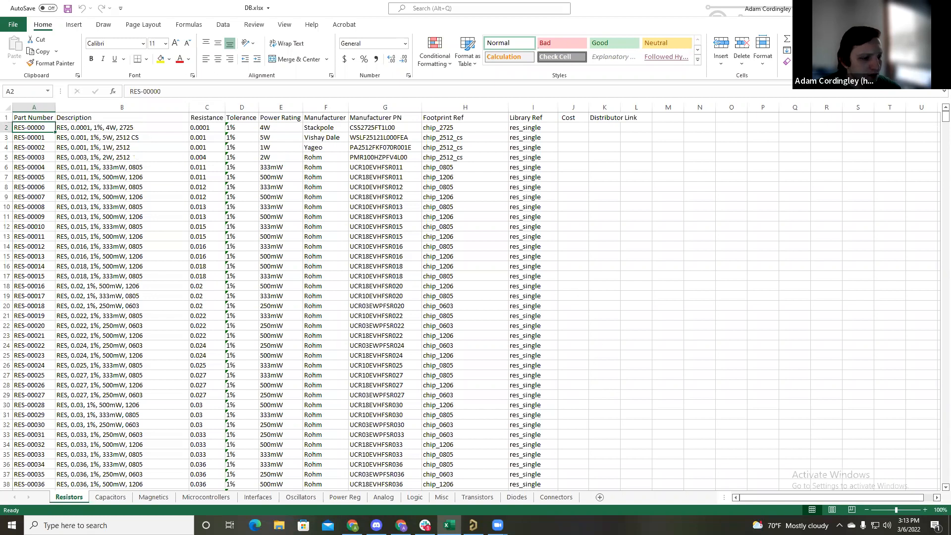
left_click(473, 525)
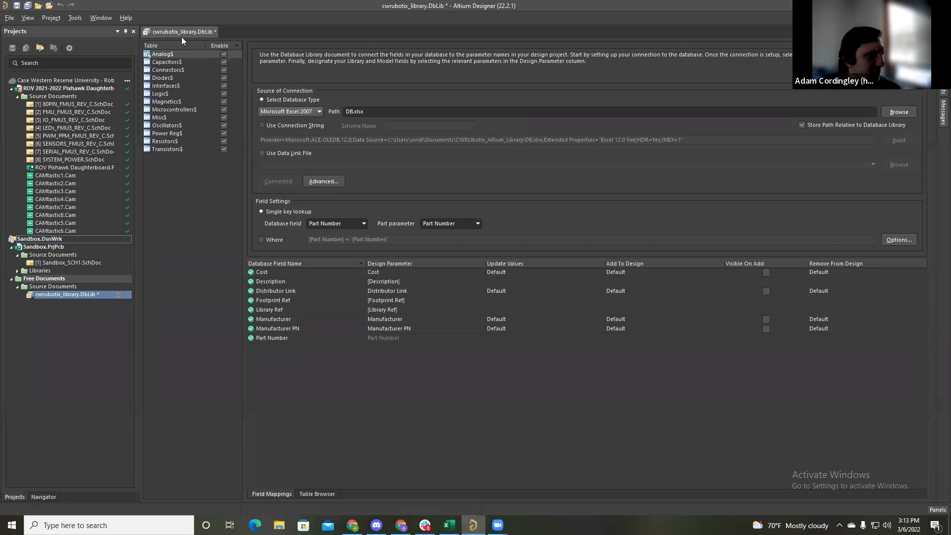
key("ctrl+s")
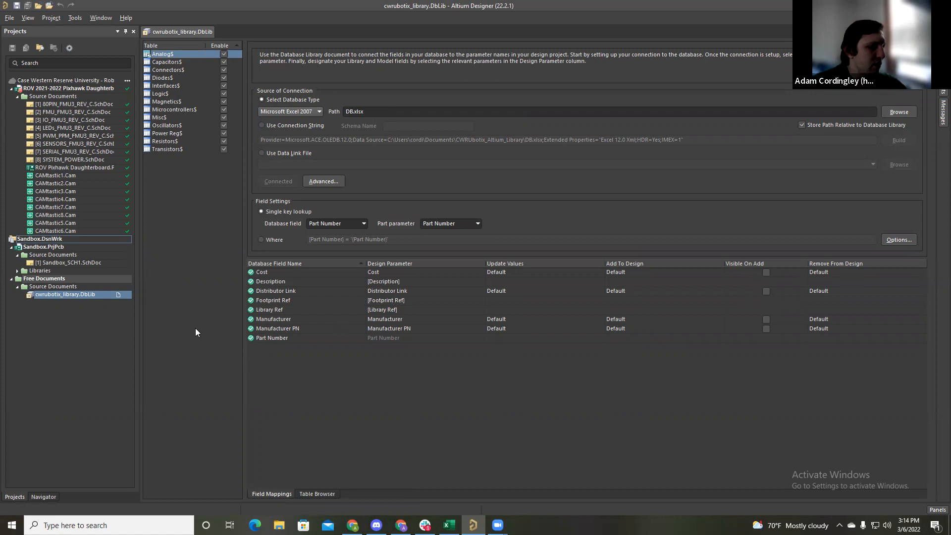
left_click(352, 475)
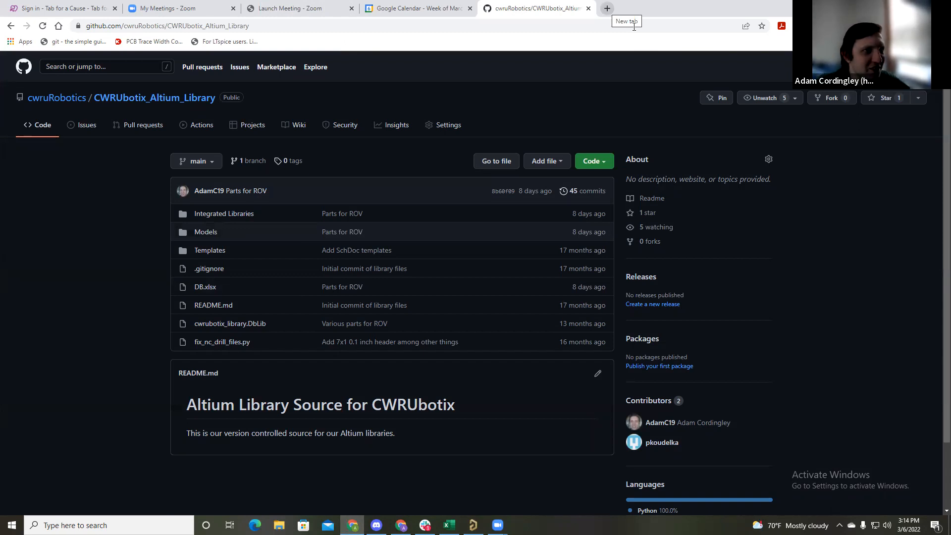
key("ctrl+t")
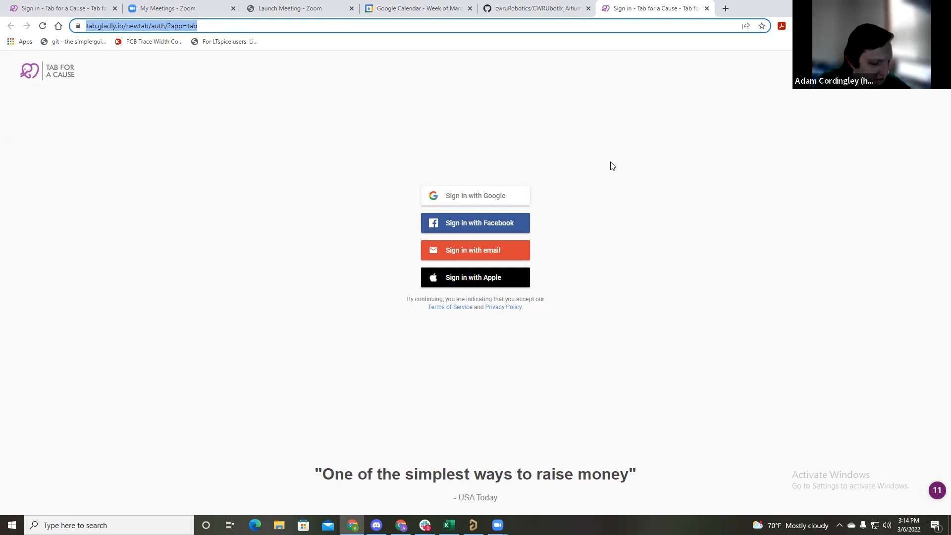
type("TL082")
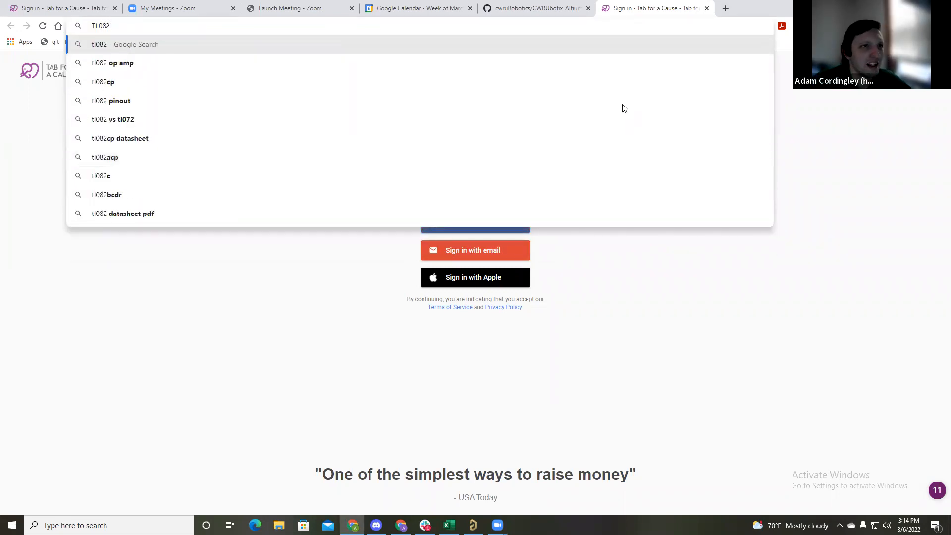
key("ctrl+w")
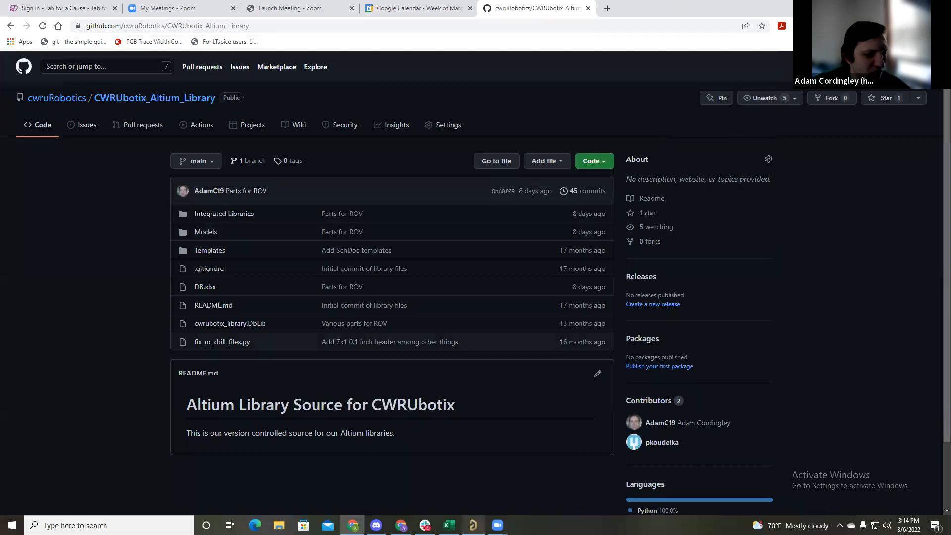
left_click(473, 524)
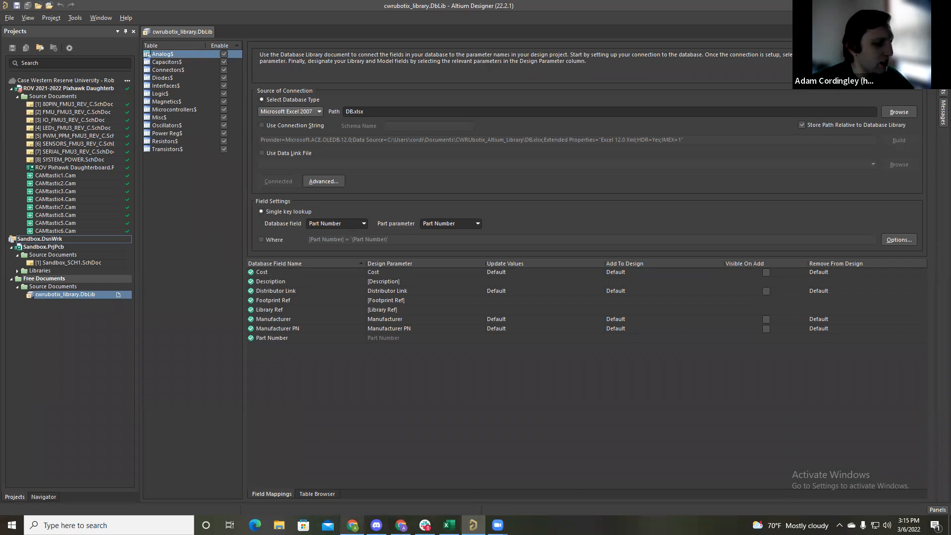
Step: Switch to Chrome, search for tl082 in a new tab, and open the Texas Instruments TL082 op-amp datasheet
left_click(353, 525)
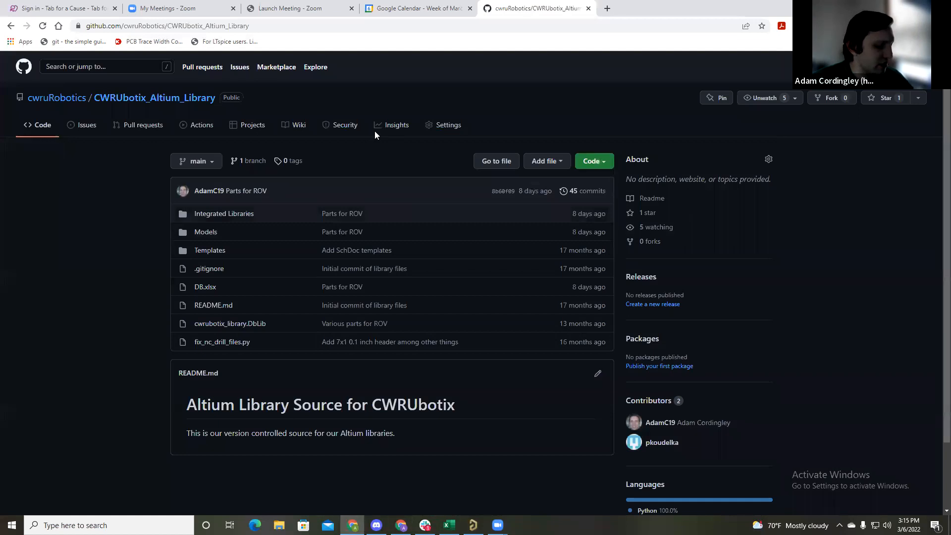
key("ctrl+t")
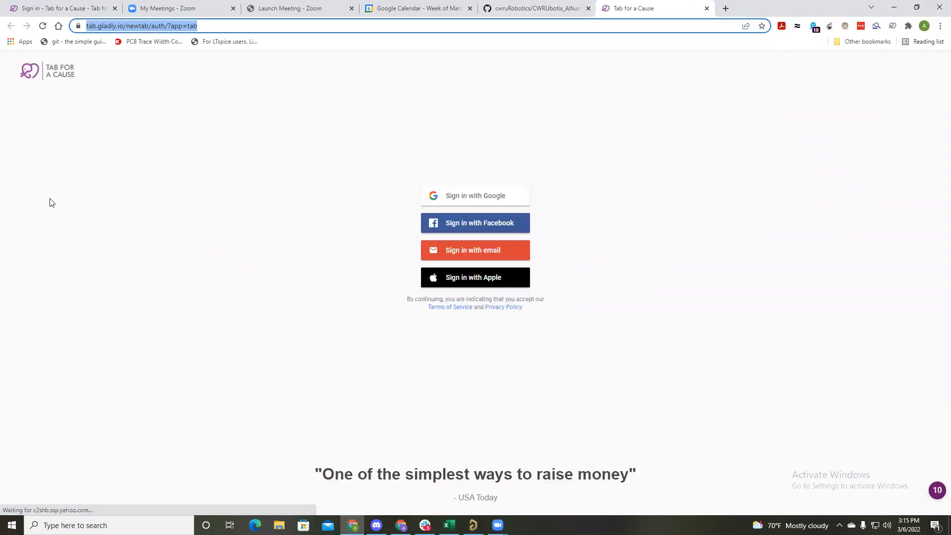
type("to")
key("BackSpace")
type("l0")
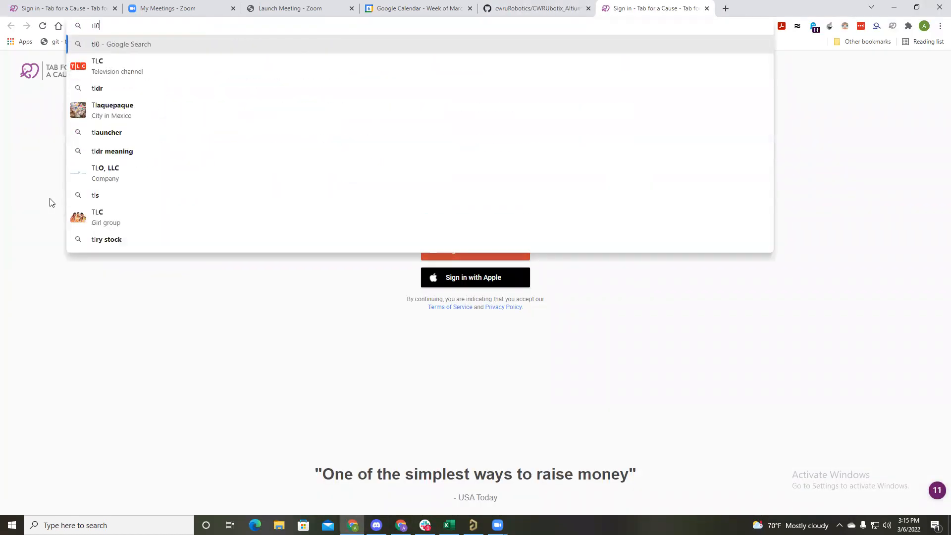
type("82")
key("Return")
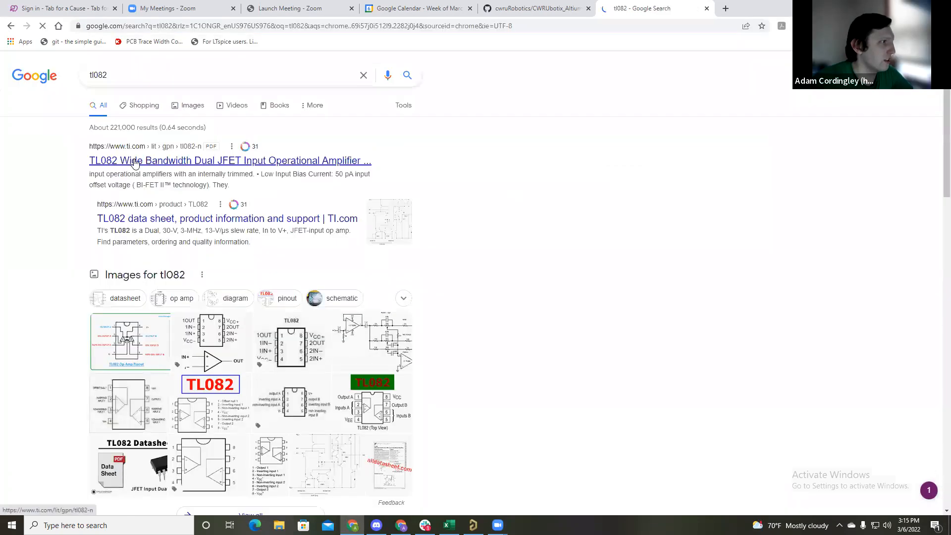
left_click(152, 157)
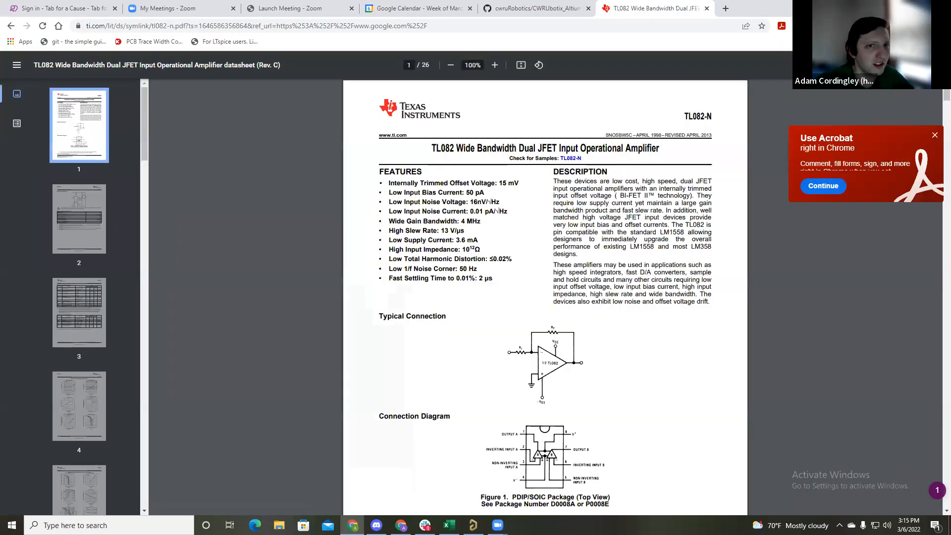
Step: Examine the TL082 datasheet's connection diagram, electrical characteristics and package materials tables for the device variants and their package types
scroll(638, 208, "down", 10)
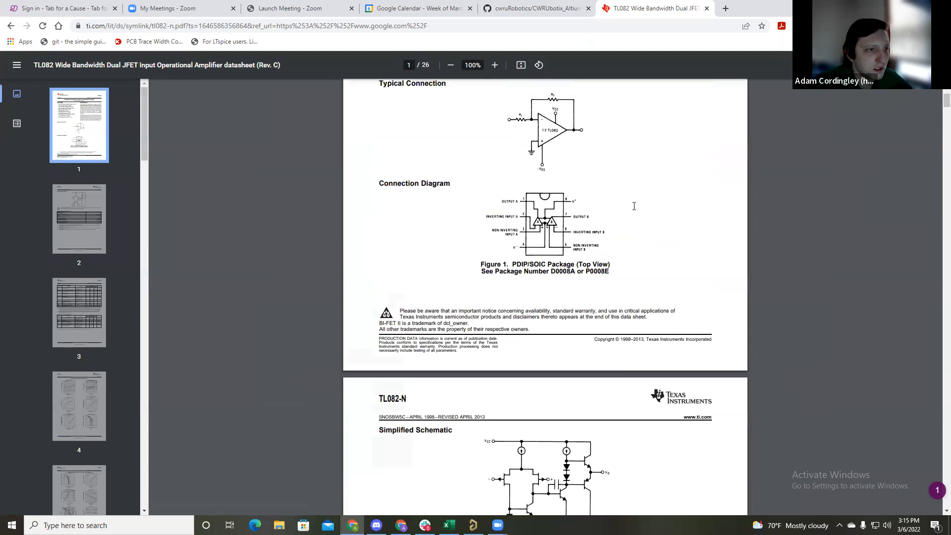
scroll(638, 212, "down", 15)
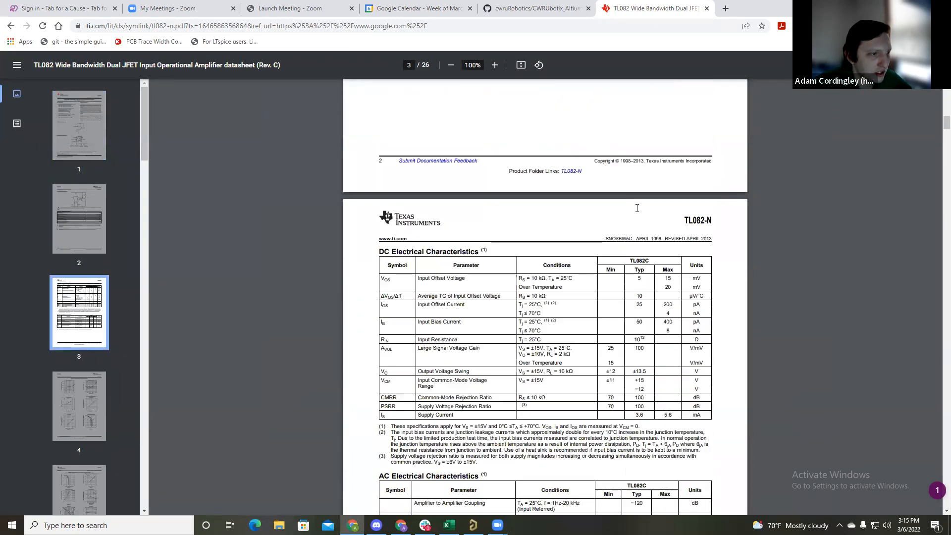
left_click_drag(946, 135, 923, 416)
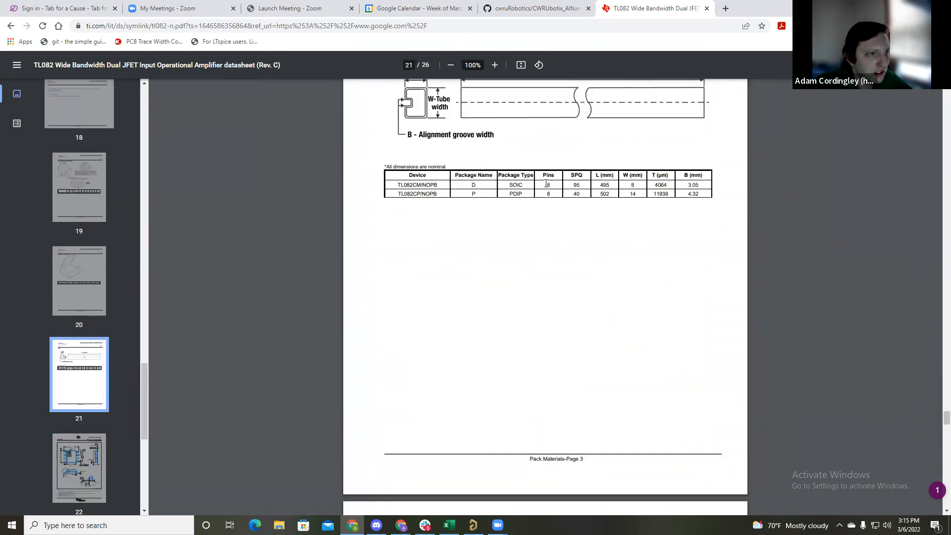
scroll(431, 215, "down", 7)
scroll(441, 211, "up", 11)
scroll(443, 213, "up", 6)
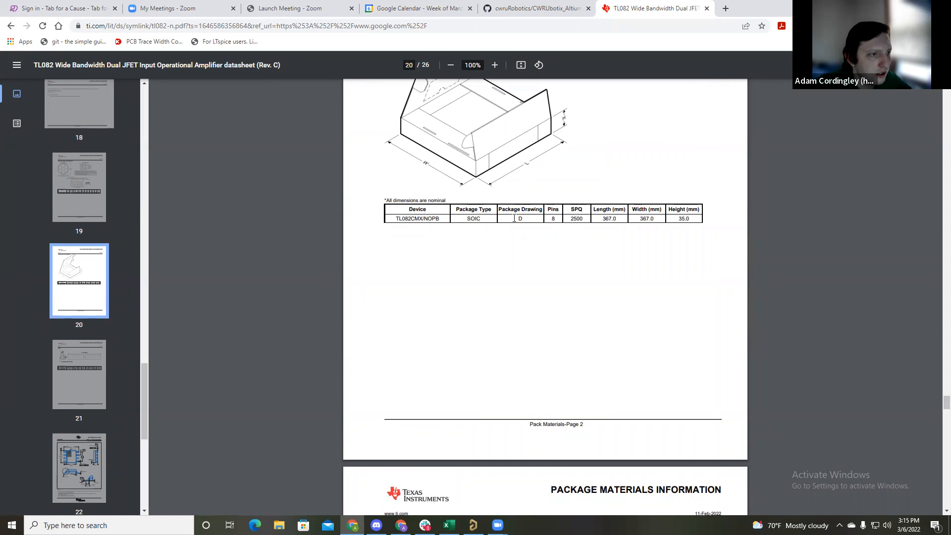
scroll(394, 226, "down", 6)
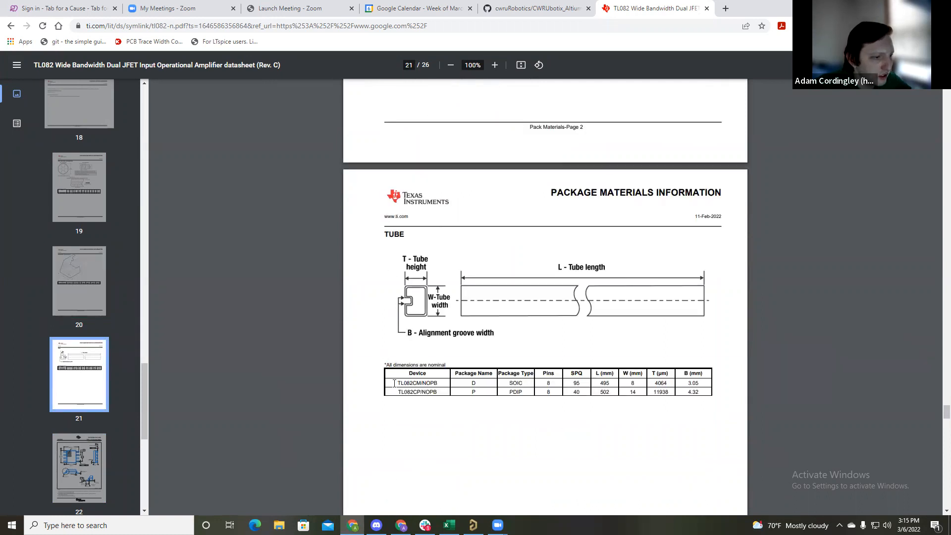
scroll(392, 383, "up", 6)
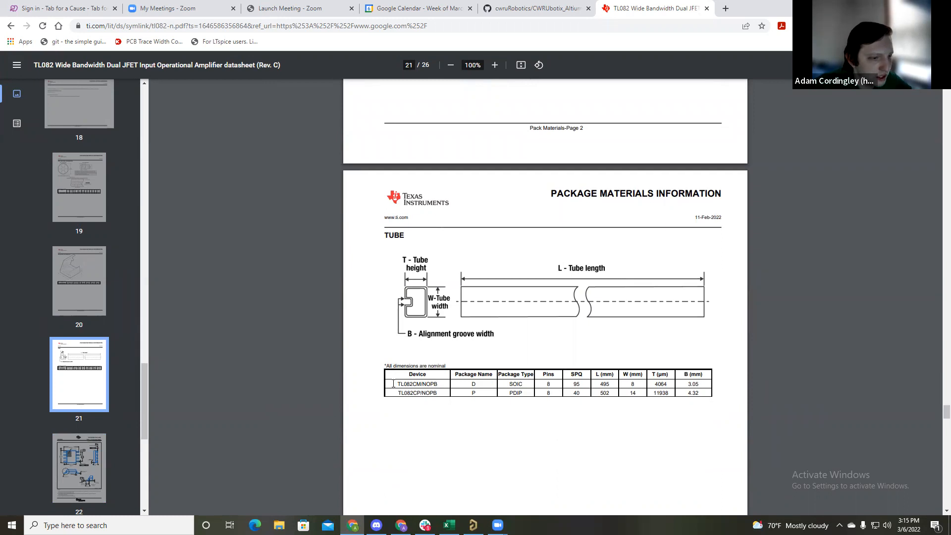
scroll(537, 219, "down", 6)
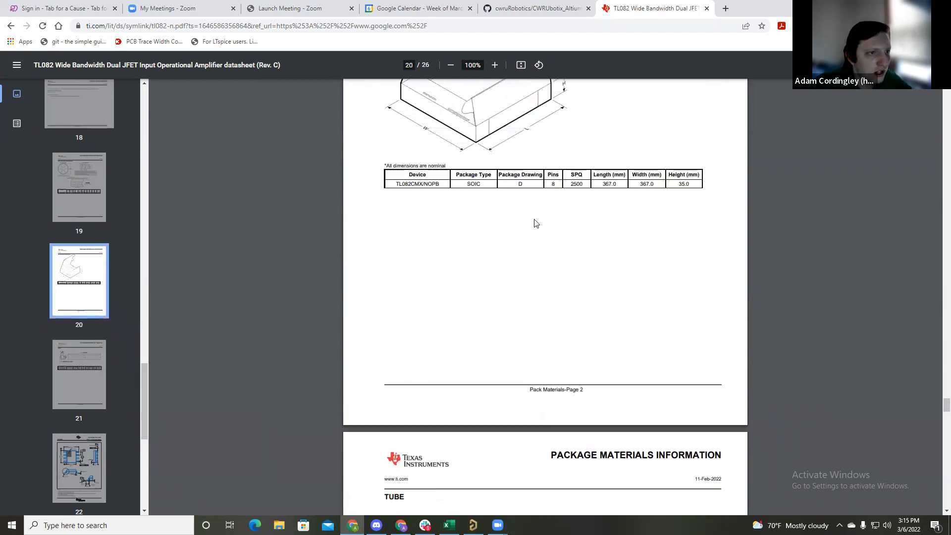
scroll(475, 267, "up", 3)
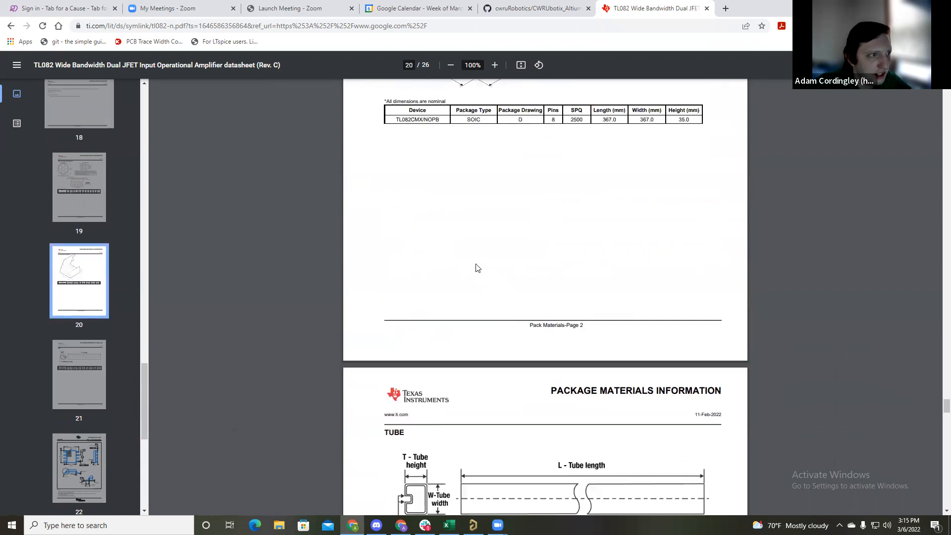
left_click_drag(441, 169, 395, 169)
left_click(407, 172)
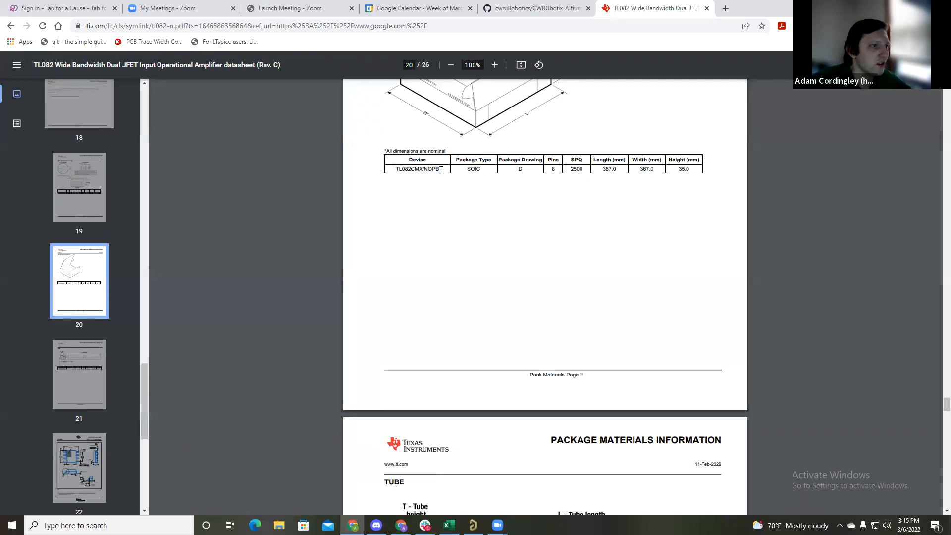
Step: Switch to Altium Designer and browse for a document to open in the CWRUbotix_Altium_Library Models folder's SCH Symbols subfolder
left_click(473, 525)
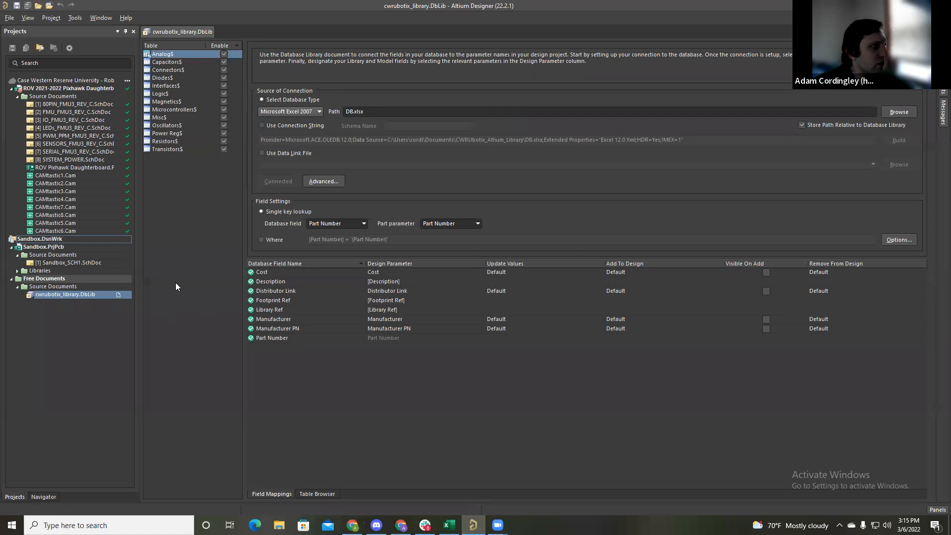
left_click(10, 17)
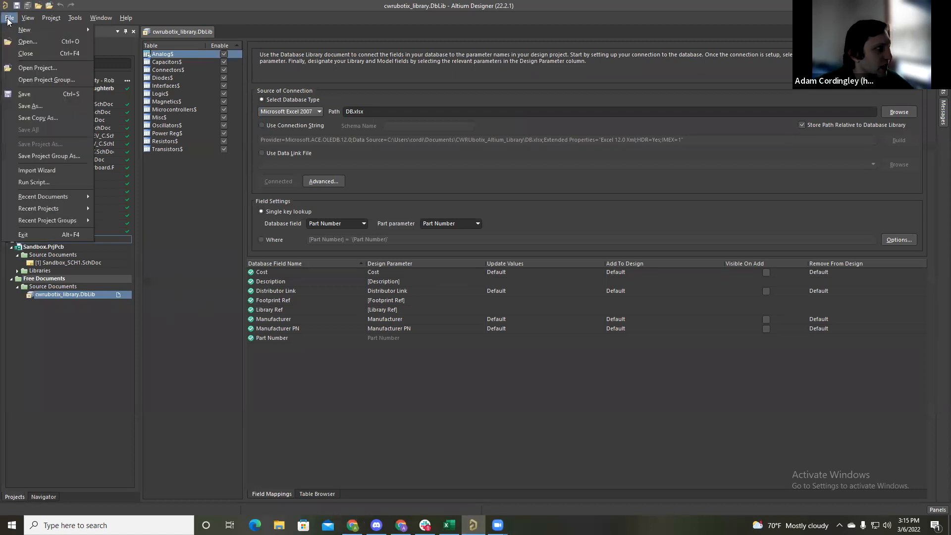
left_click(25, 42)
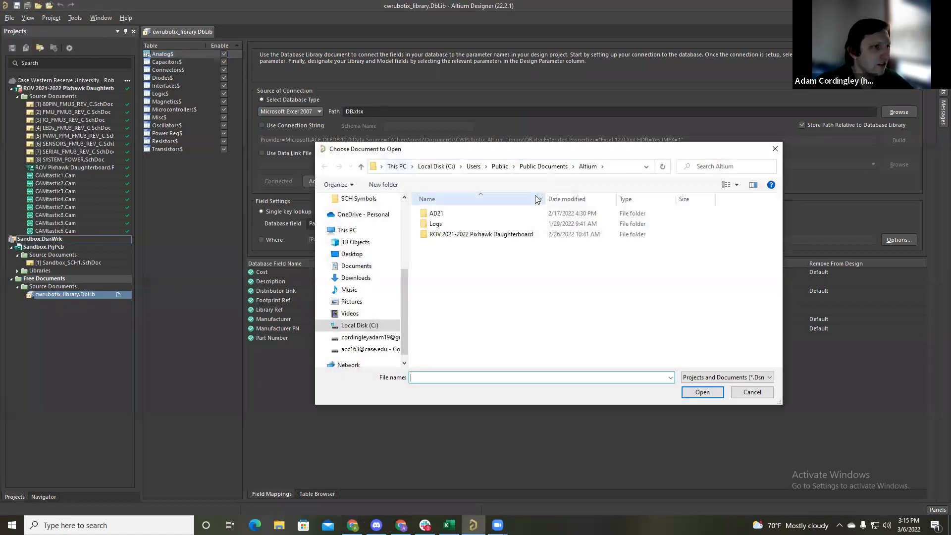
scroll(352, 256, "up", 2)
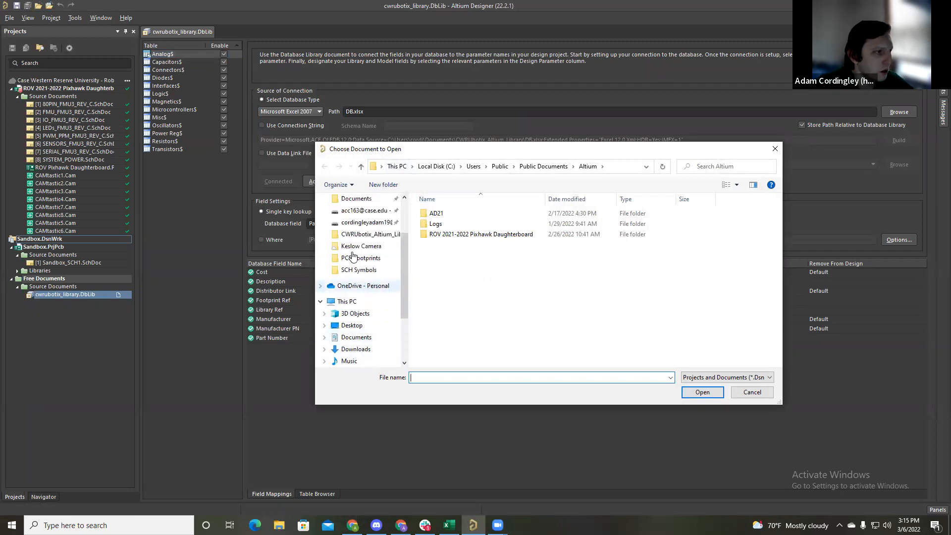
left_click(360, 235)
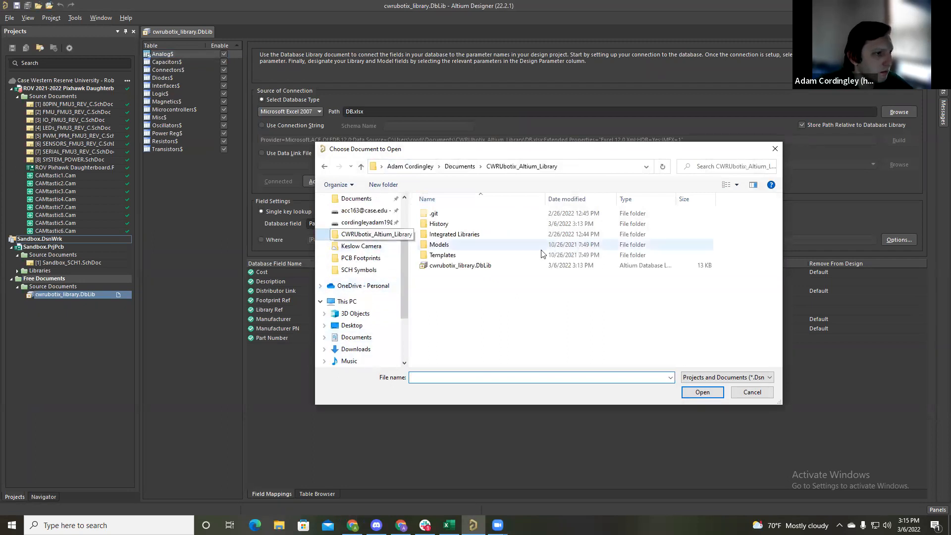
double_click(458, 245)
double_click(457, 235)
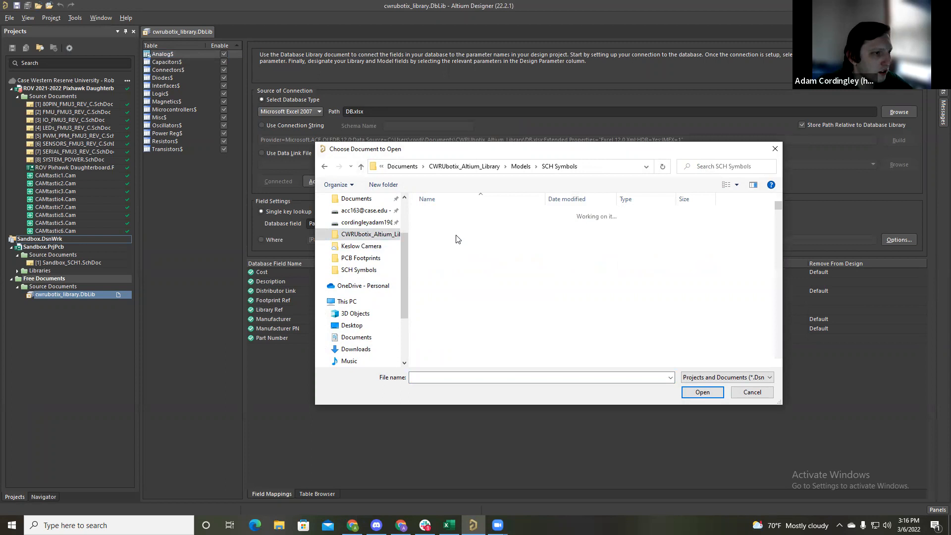
Step: Find the generic dual op-amp symbol among the schematic libraries and open op-amp-d_0.Schlib
scroll(463, 253, "down", 5)
scroll(470, 262, "down", 5)
scroll(483, 270, "down", 10)
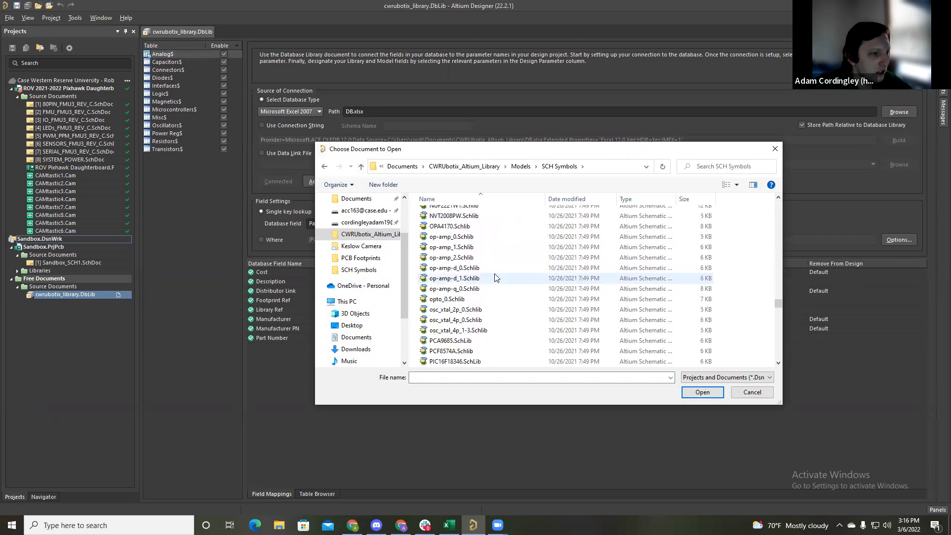
scroll(491, 278, "down", 5)
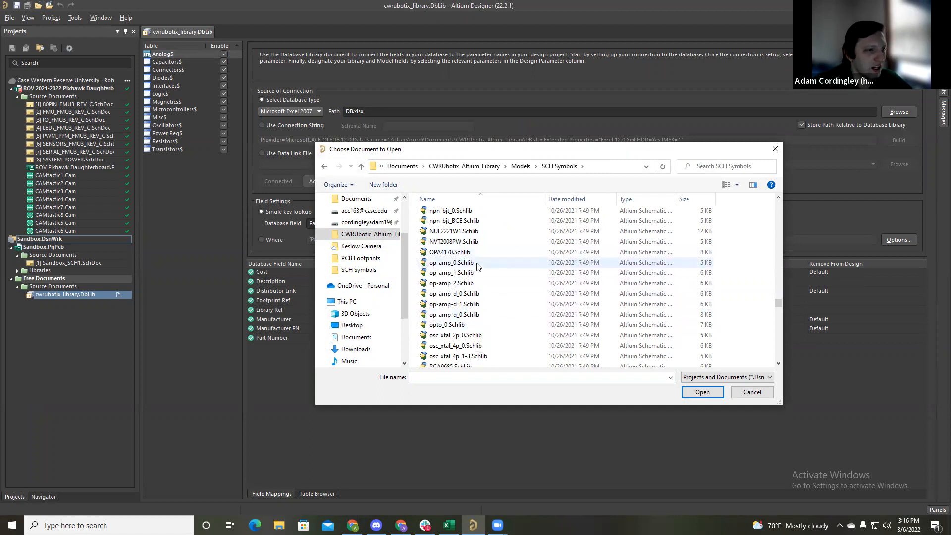
double_click(455, 295)
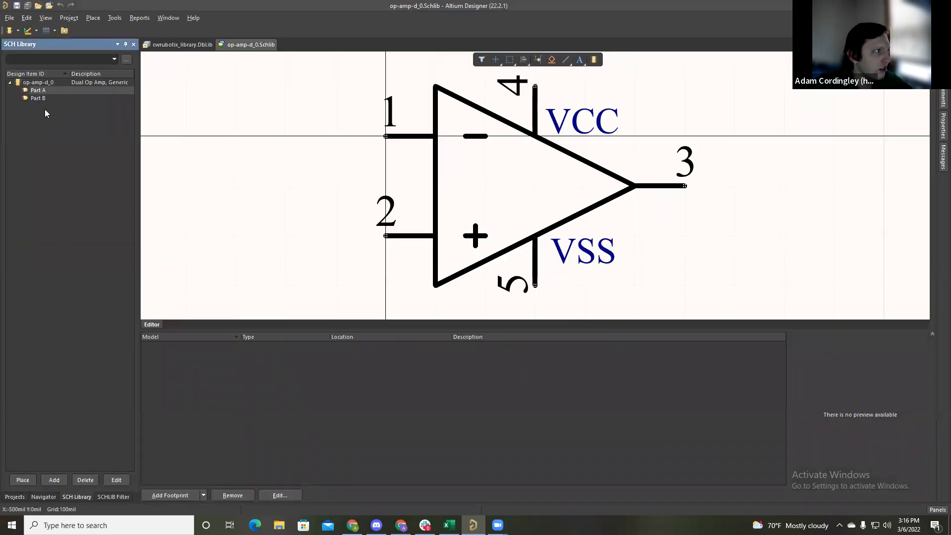
Step: Examine Part B of the op-amp-d_0 symbol and its pin numbering
left_click(49, 98)
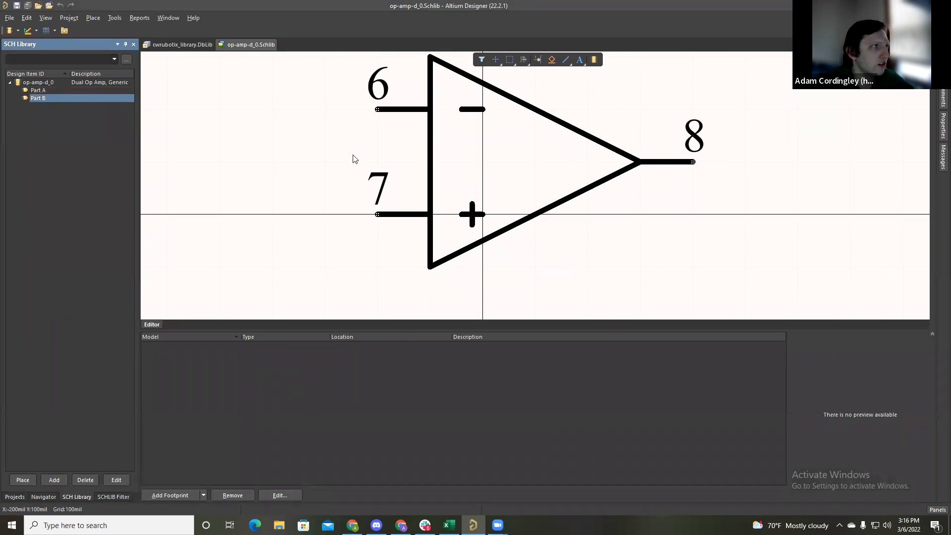
scroll(350, 155, "down", 1, "ctrl")
scroll(350, 155, "down", 1, "ctrl")
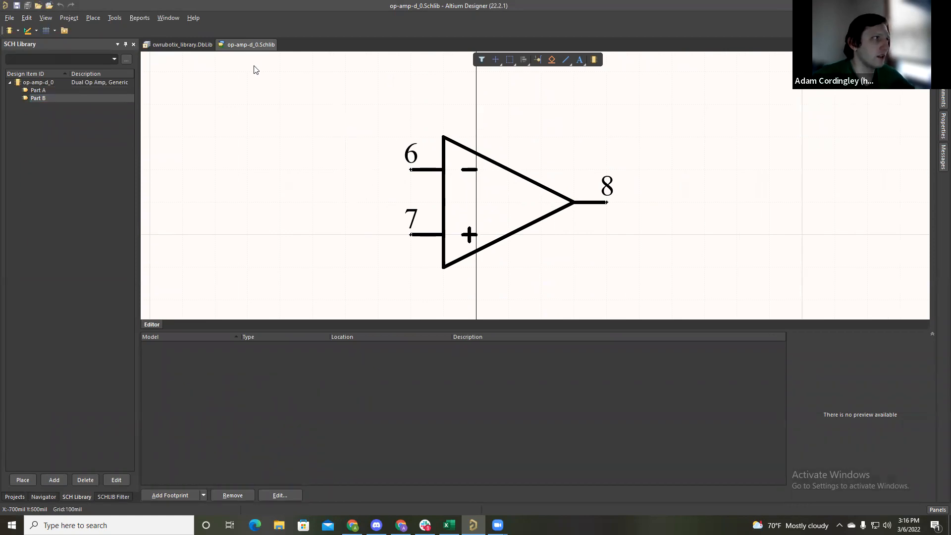
Step: Find the other generic dual op-amp symbol in the SCH Symbols folder and open op-amp-d_1.Schlib
left_click(10, 18)
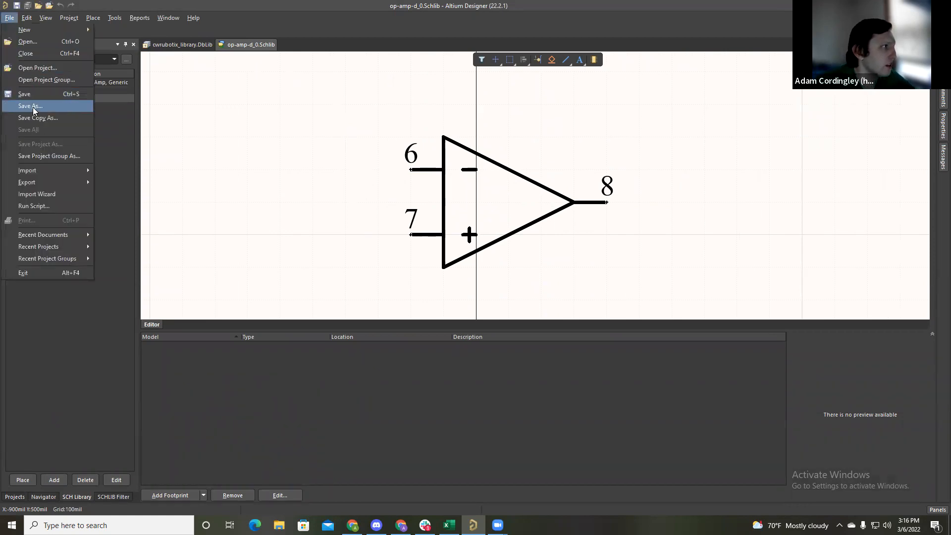
left_click(29, 42)
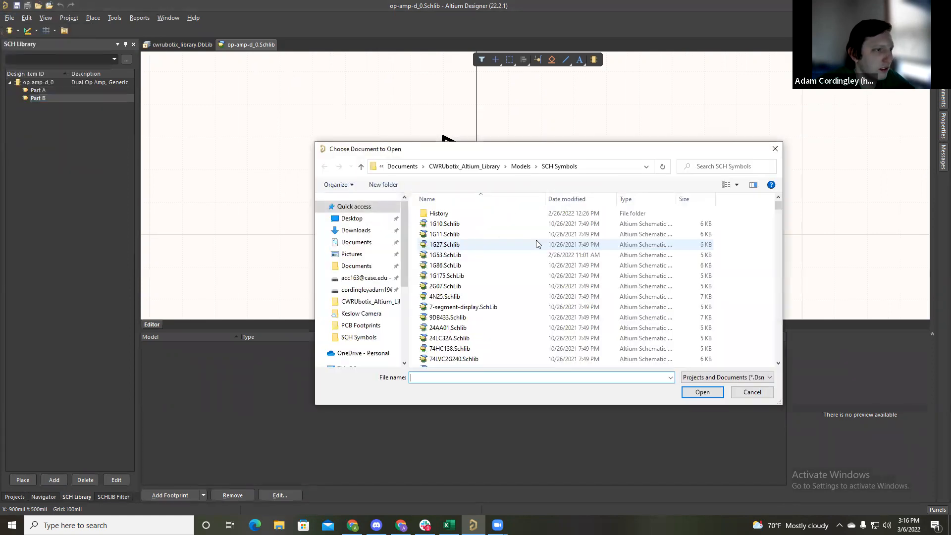
scroll(475, 274, "down", 15)
scroll(474, 277, "down", 20)
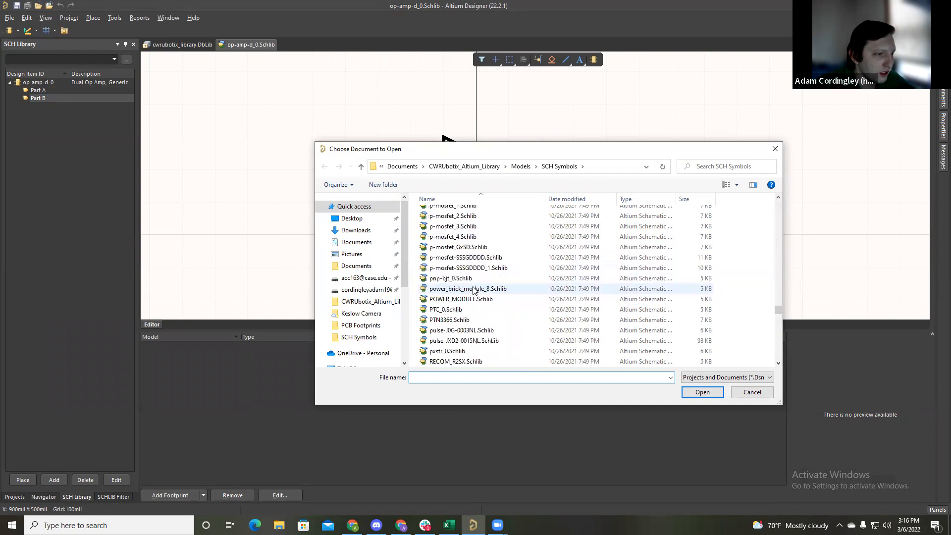
scroll(473, 290, "up", 5)
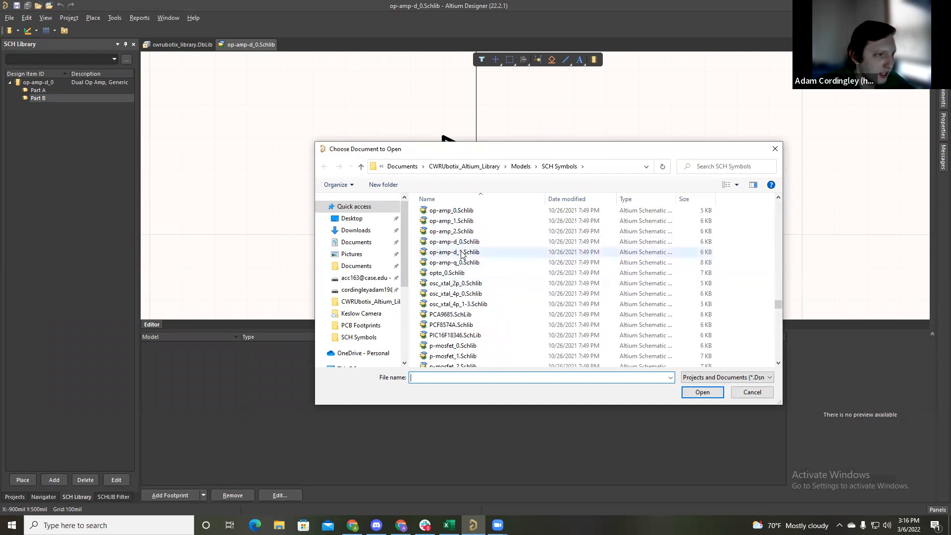
left_click(461, 252)
left_click(702, 392)
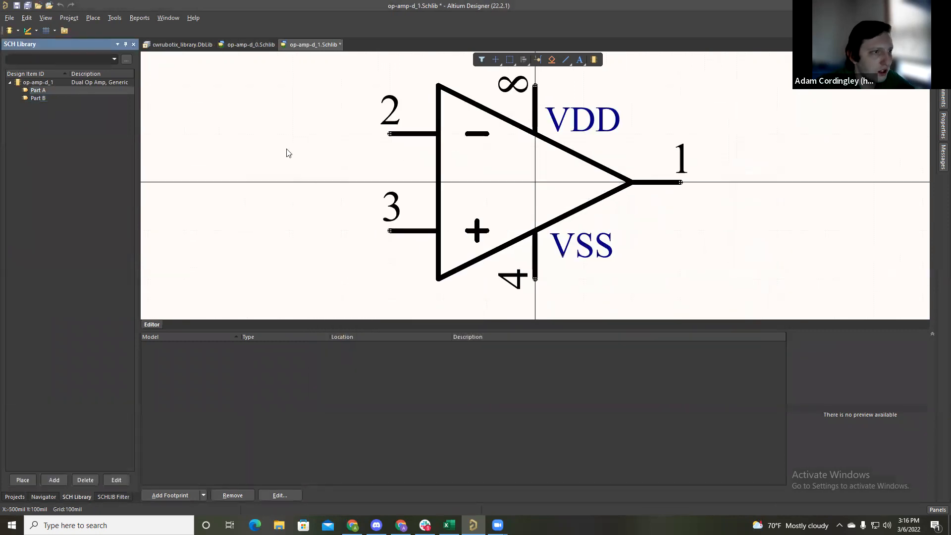
Step: Compare the pin numbering of Parts A and B in op-amp-d_1 with the parts in op-amp-d_0
left_click(44, 98)
left_click(45, 90)
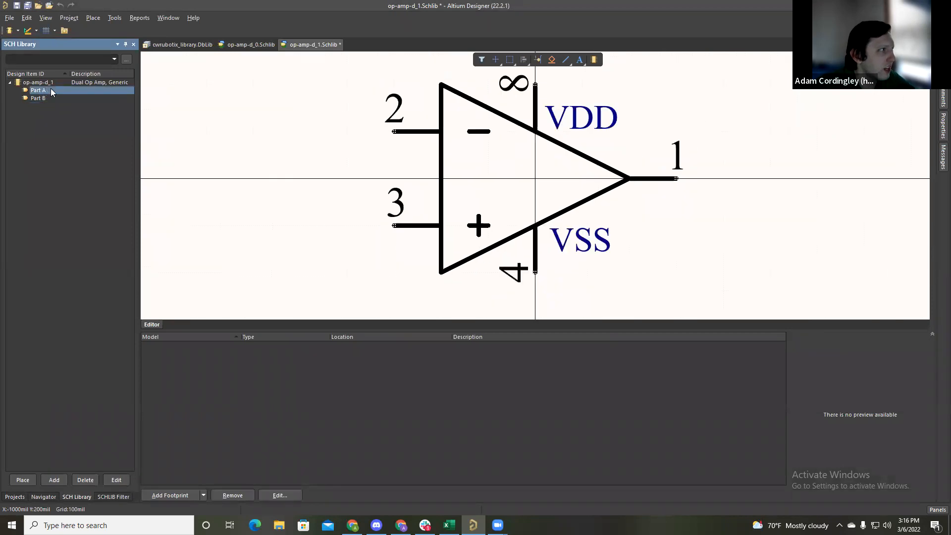
left_click(246, 45)
left_click(63, 91)
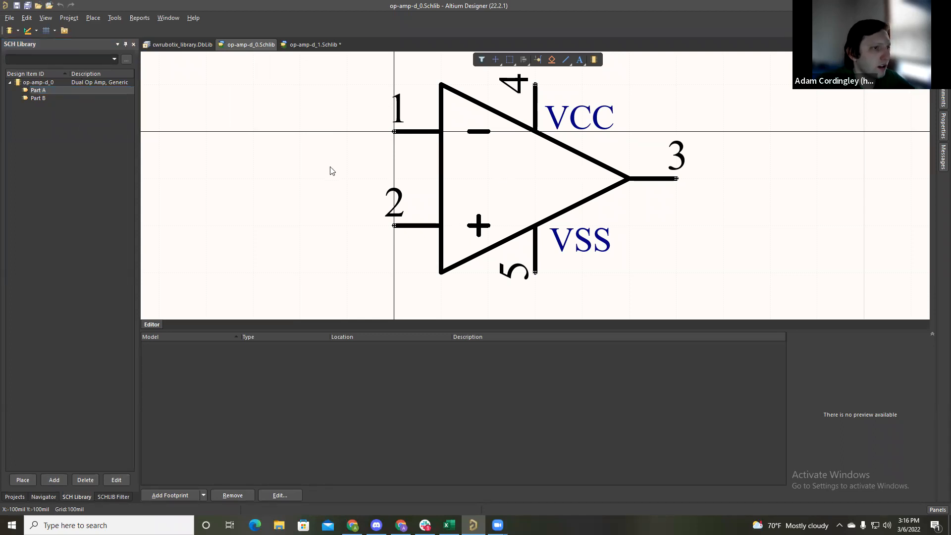
scroll(339, 174, "down", 3, "ctrl")
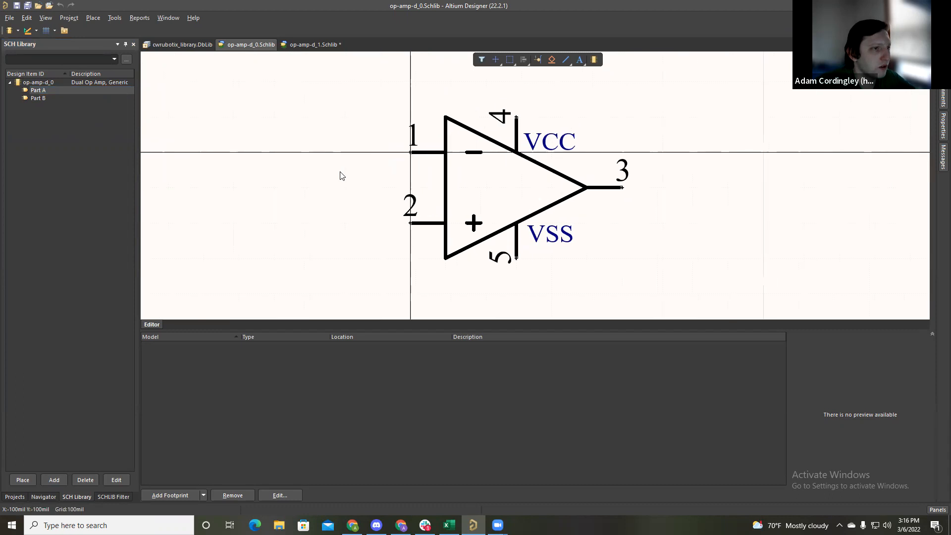
left_click(51, 97)
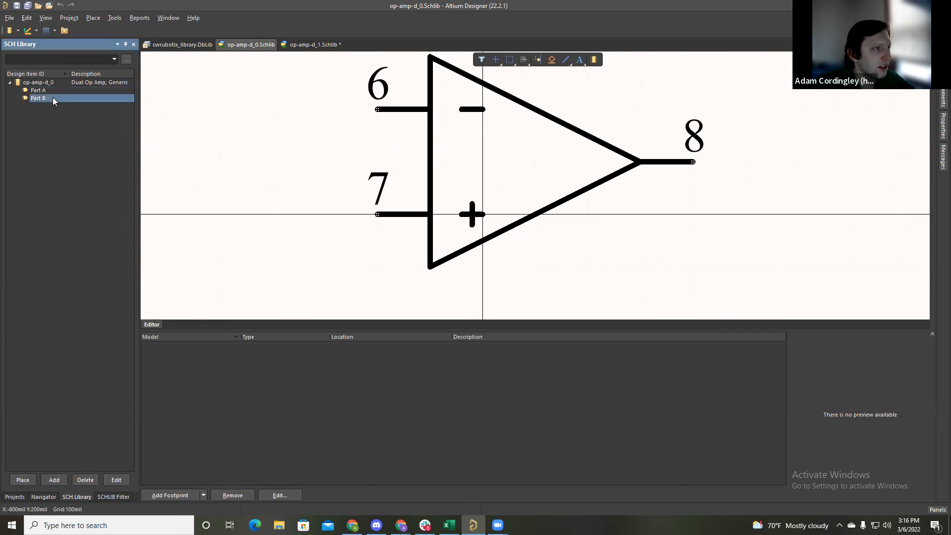
left_click(53, 90)
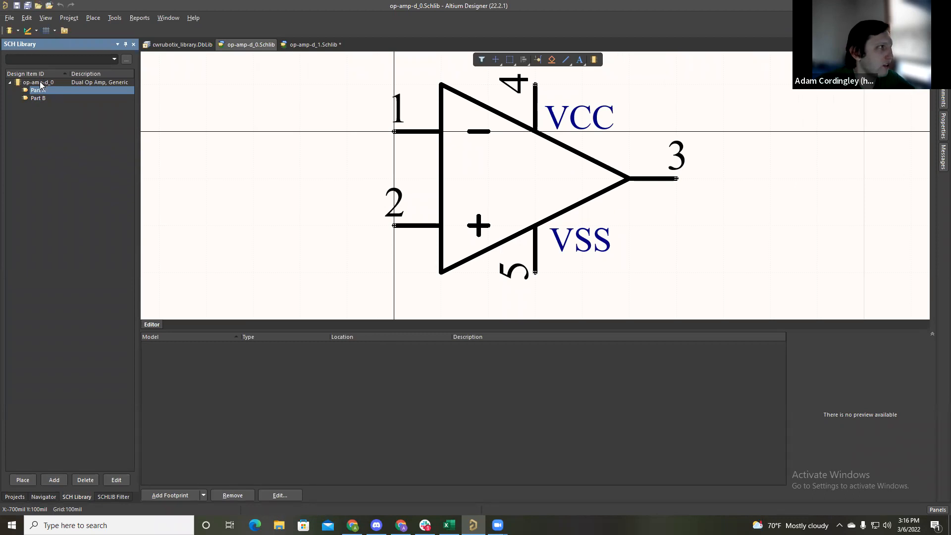
Step: Return to Part A of op-amp-d_1 and save the symbol library
left_click(306, 45)
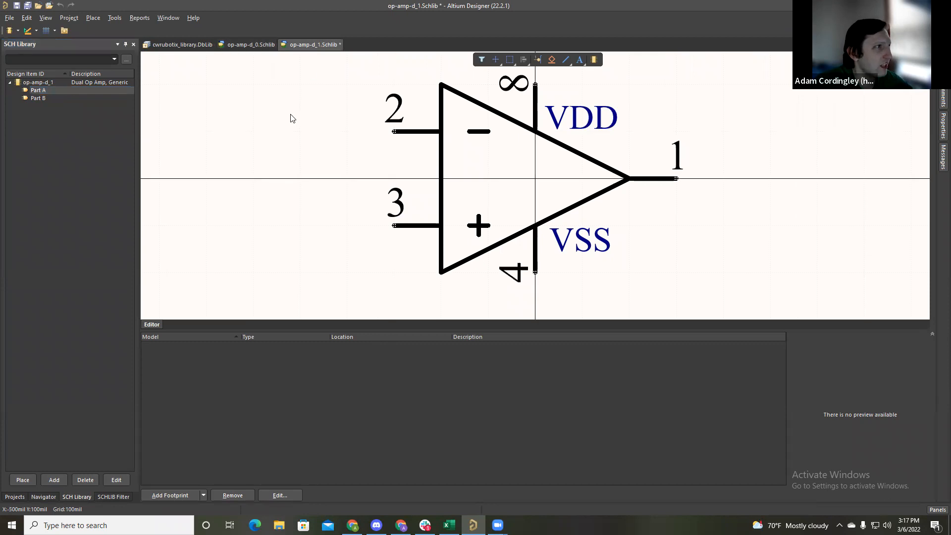
scroll(307, 115, "down", 1)
scroll(314, 117, "down", 1, "ctrl")
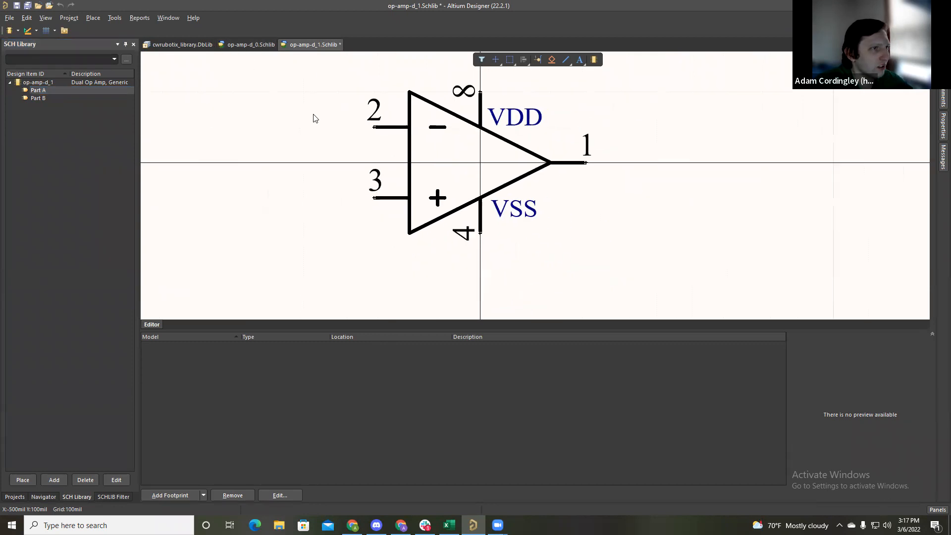
scroll(317, 125, "up", 1)
scroll(316, 126, "left", 1)
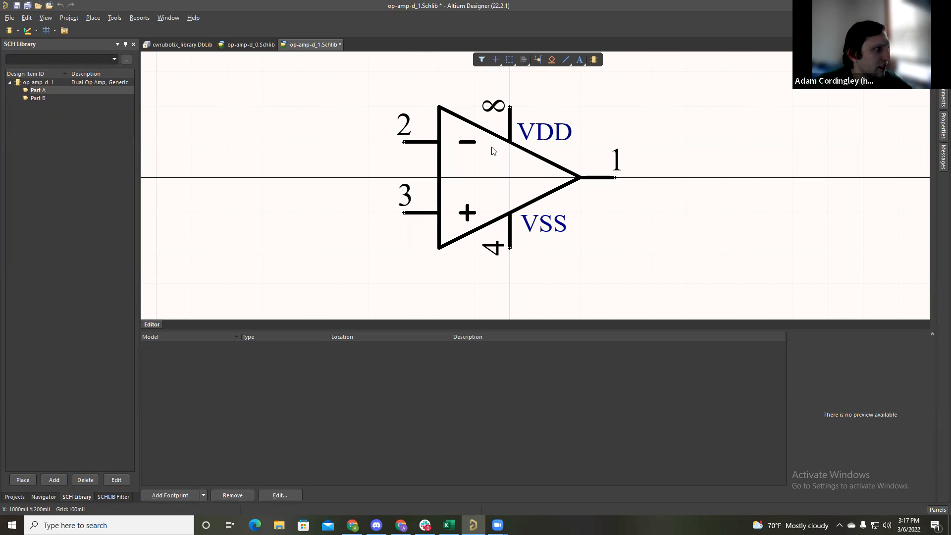
key("ctrl+s")
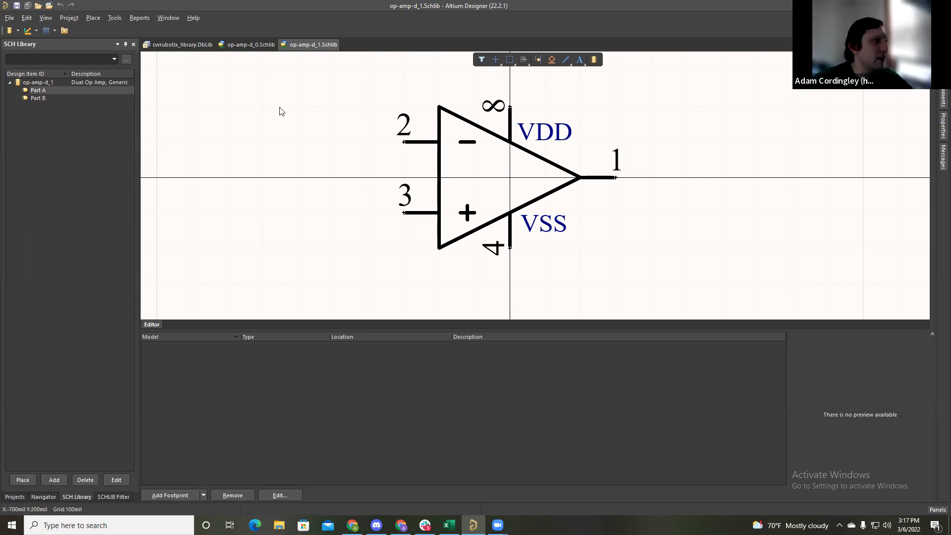
Step: Examine Part A of the saved op-amp-d_1 symbol, including its supply and signal pin numbers
left_click(47, 99)
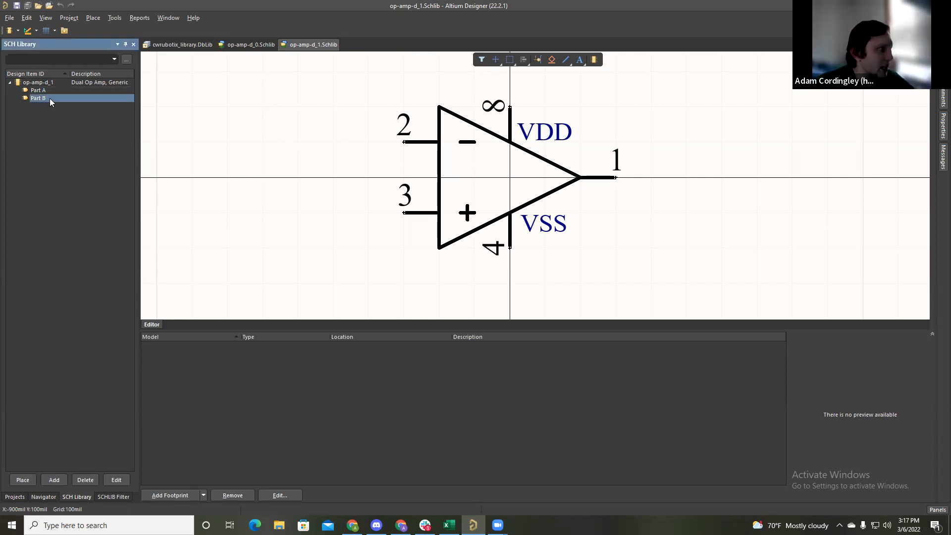
left_click(39, 90)
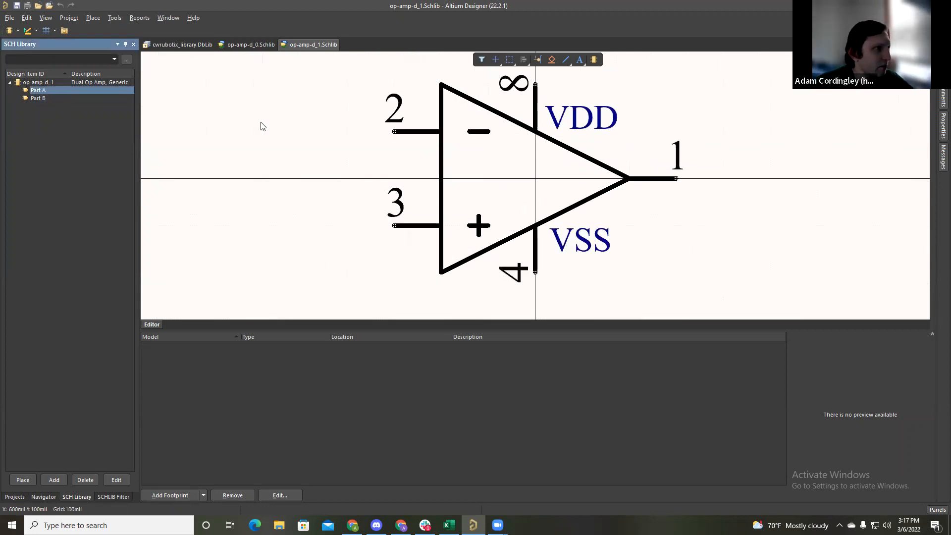
scroll(349, 130, "down", 1, "ctrl")
scroll(351, 135, "up", 1)
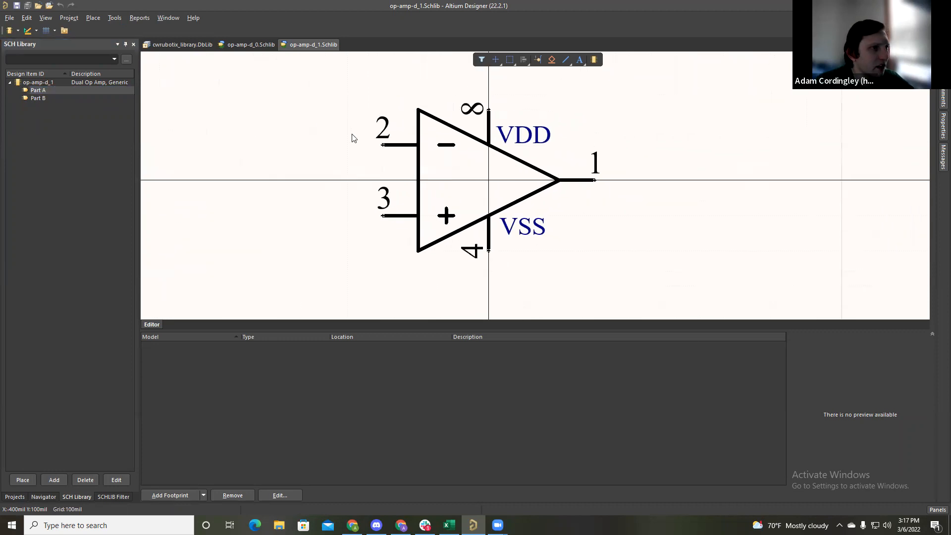
scroll(354, 139, "left", 1, "shift")
scroll(355, 139, "right", 3, "shift")
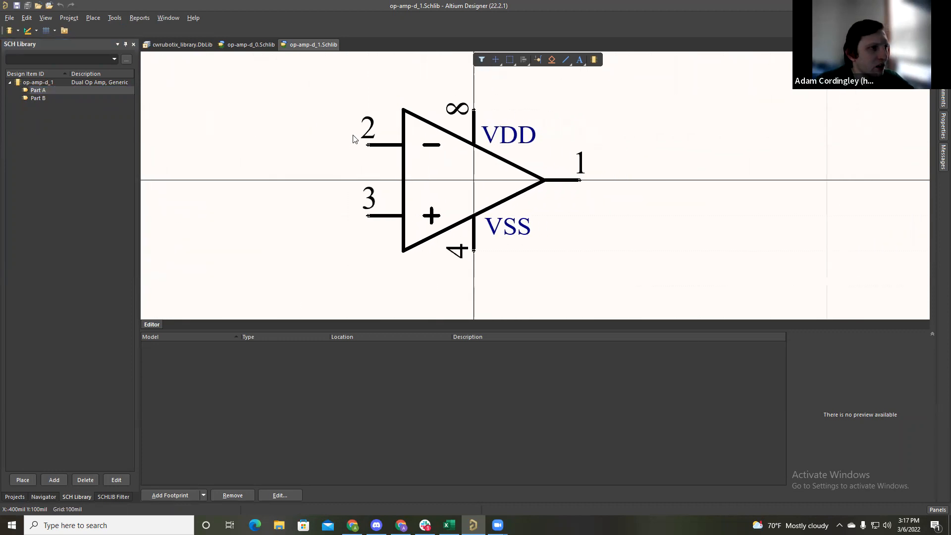
Step: Switch to File Explorer, look through the CWRUbotix_Altium_Library Models folder's SCH Symbols subfolder, and close the window
left_click(279, 525)
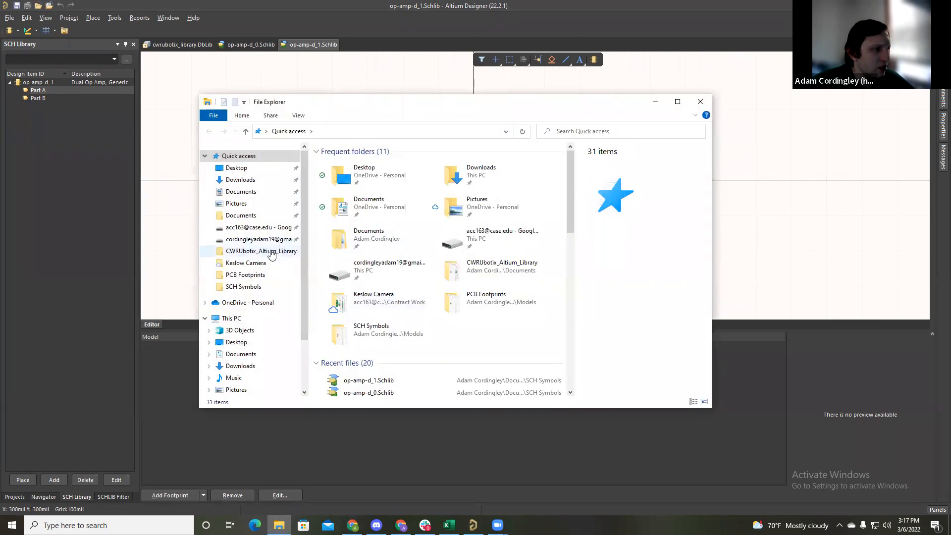
left_click(279, 251)
double_click(342, 194)
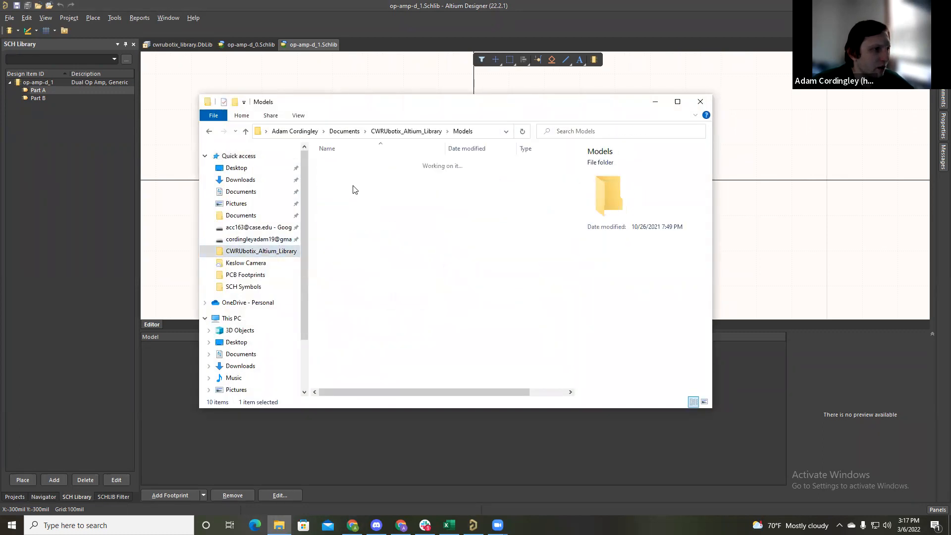
double_click(356, 185)
scroll(357, 194, "down", 9)
scroll(356, 202, "up", 9)
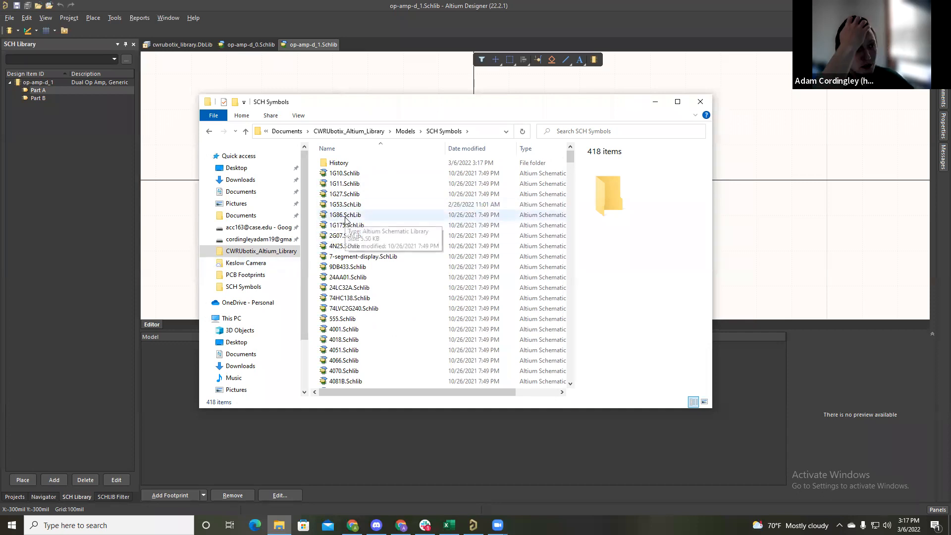
left_click(701, 102)
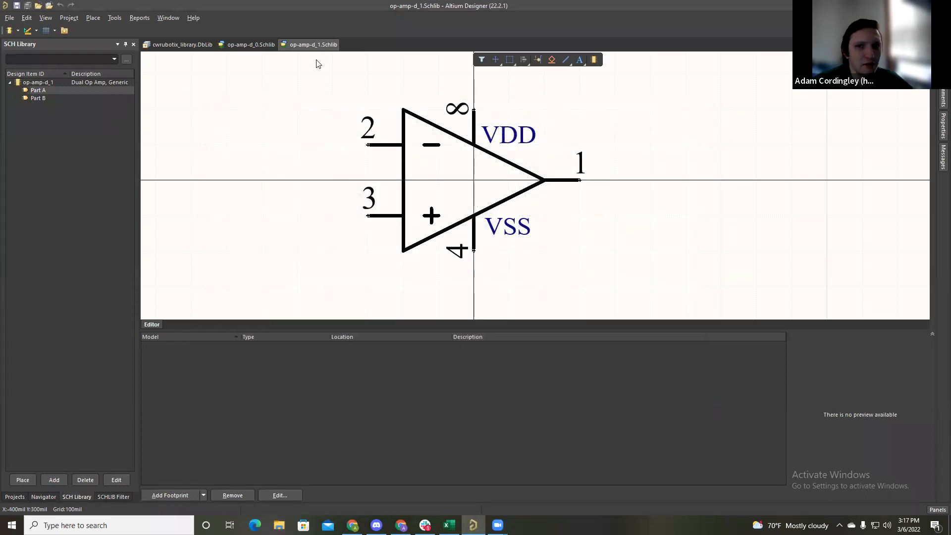
Step: Widen the component list slightly and compare the op-amp-d_0 and op-amp-d_1 symbols' Part A again, ending on op-amp-d_1
left_click(38, 84)
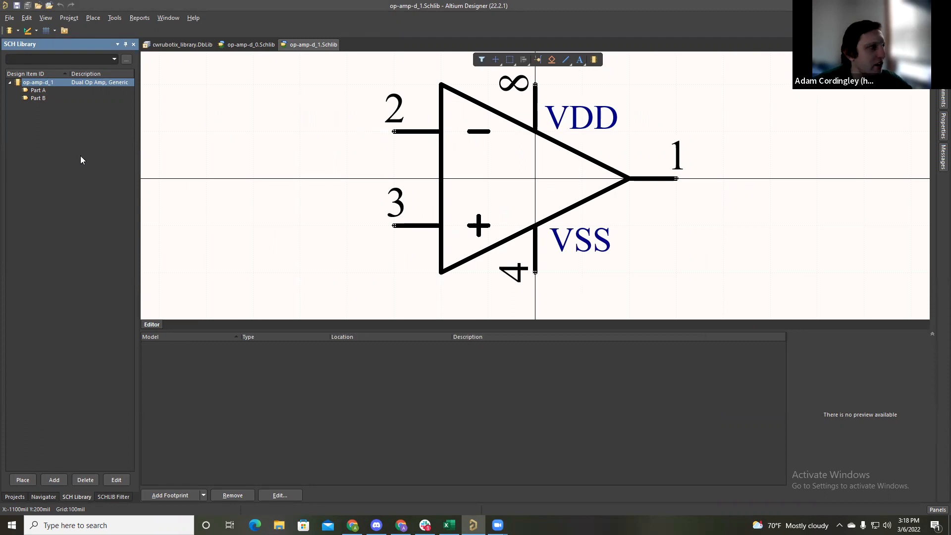
left_click_drag(141, 154, 147, 158)
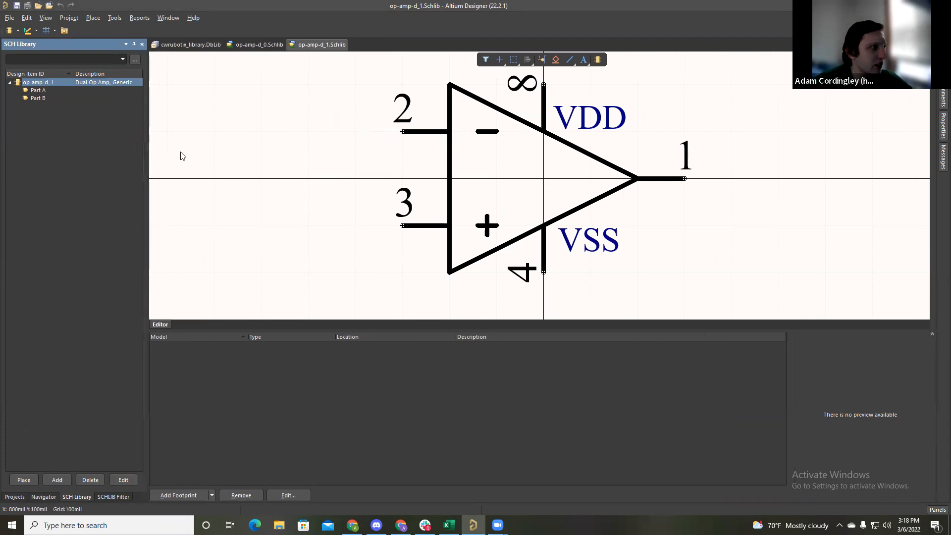
left_click(257, 45)
left_click(308, 46)
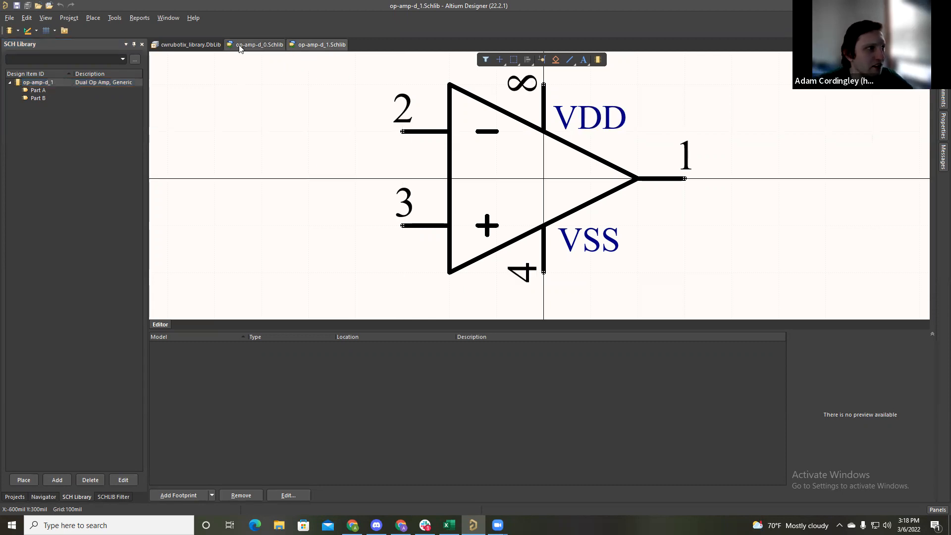
left_click(240, 48)
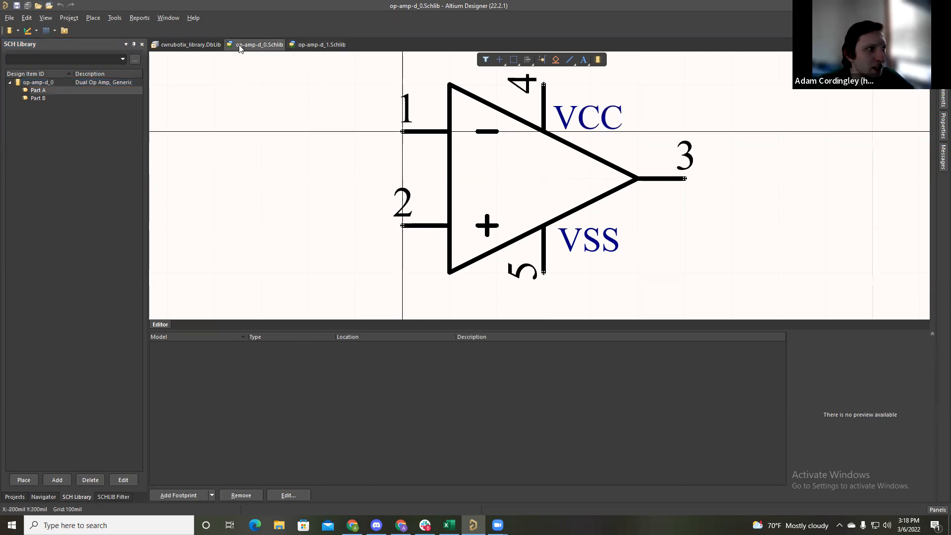
left_click(315, 46)
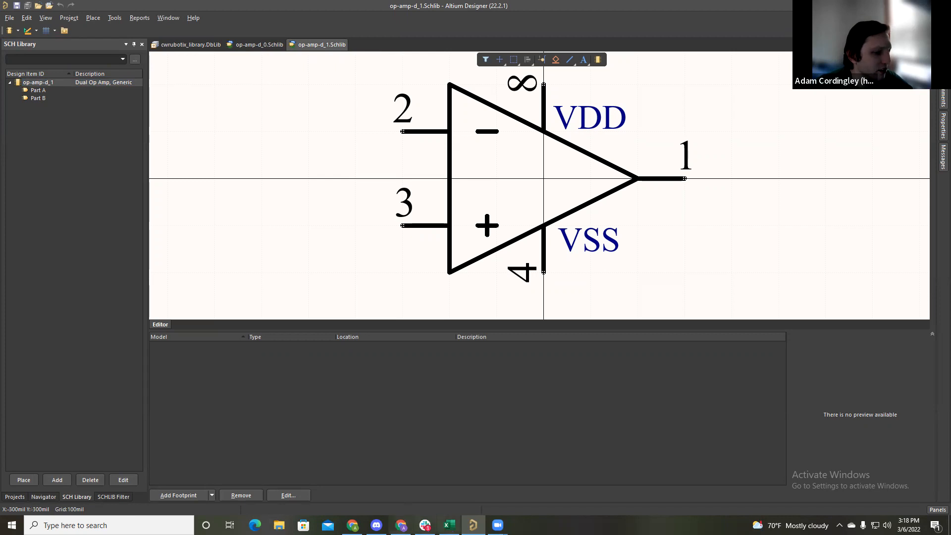
mouse_move(498, 525)
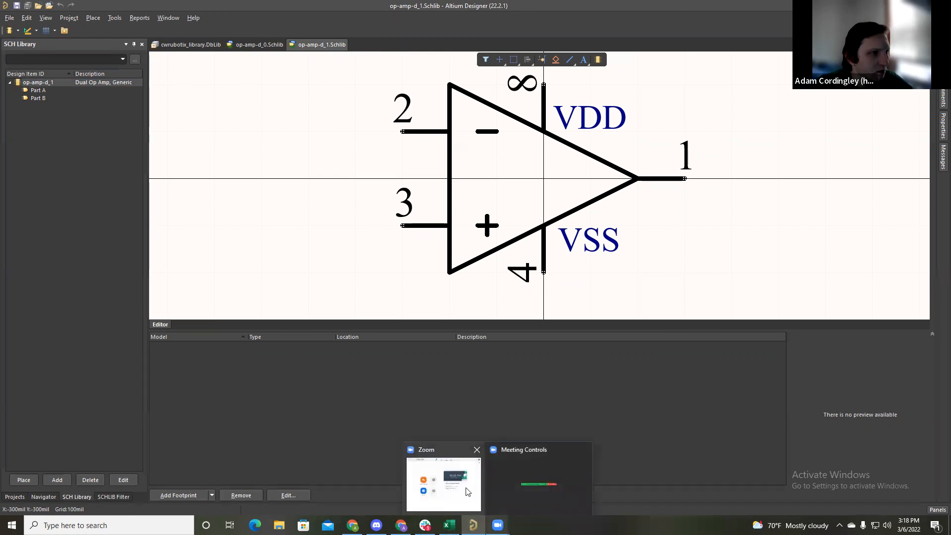
Step: Review the library types offered for a new document, including Schematic Library and PCB Library, without creating one
left_click(10, 18)
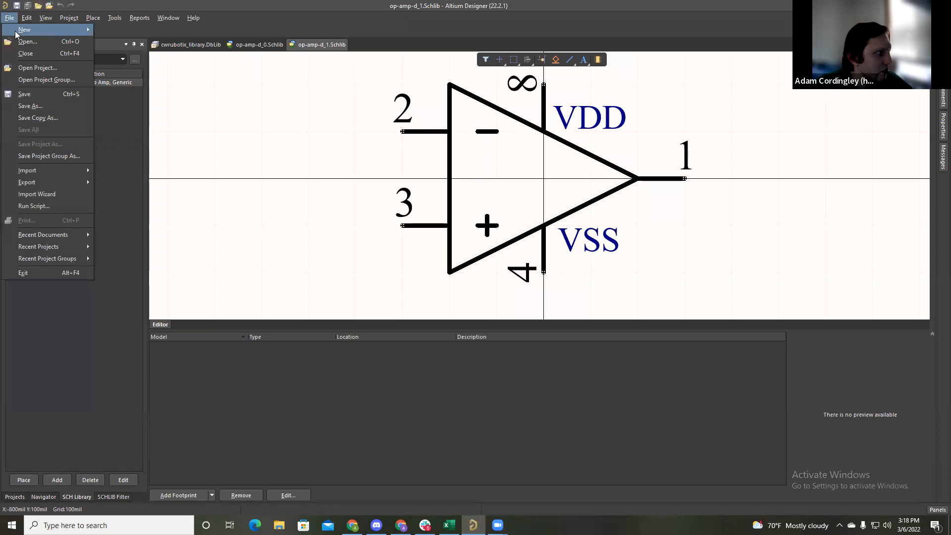
mouse_move(23, 30)
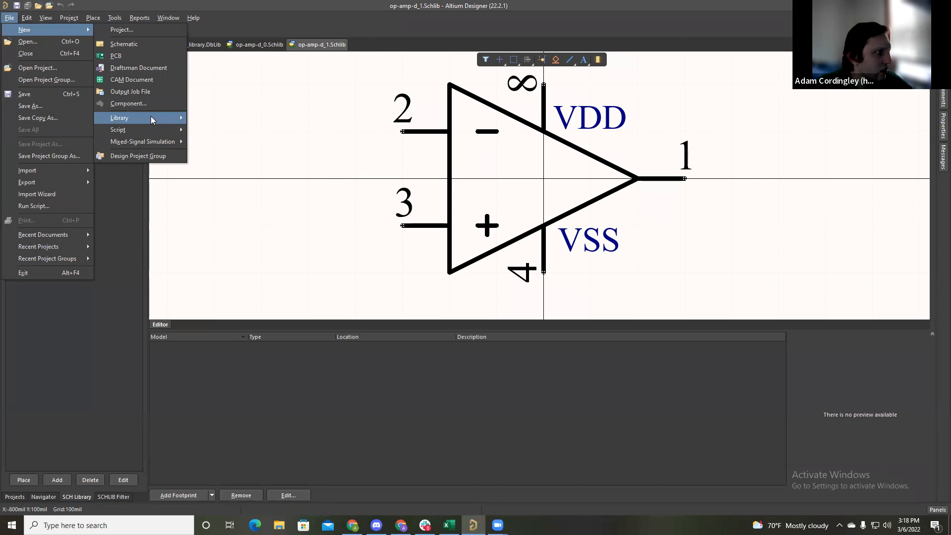
mouse_move(151, 116)
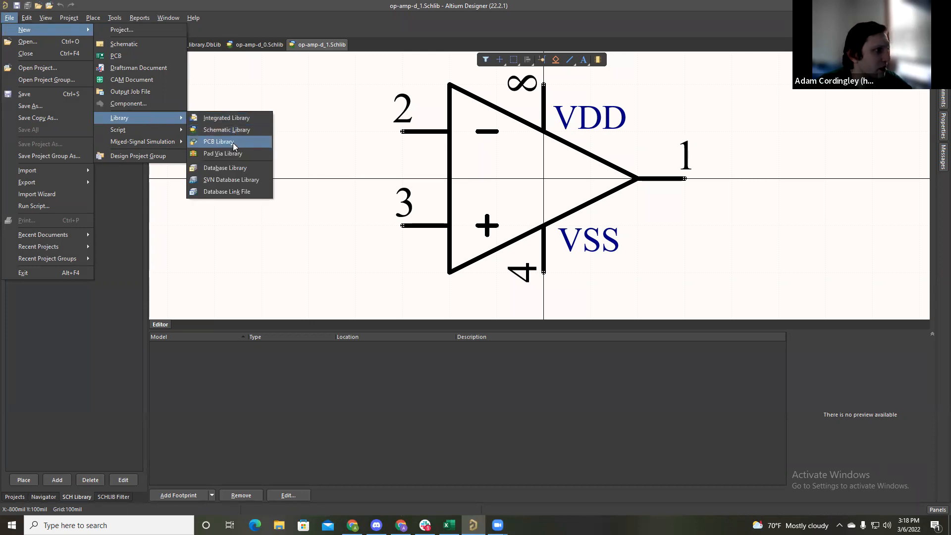
left_click(248, 86)
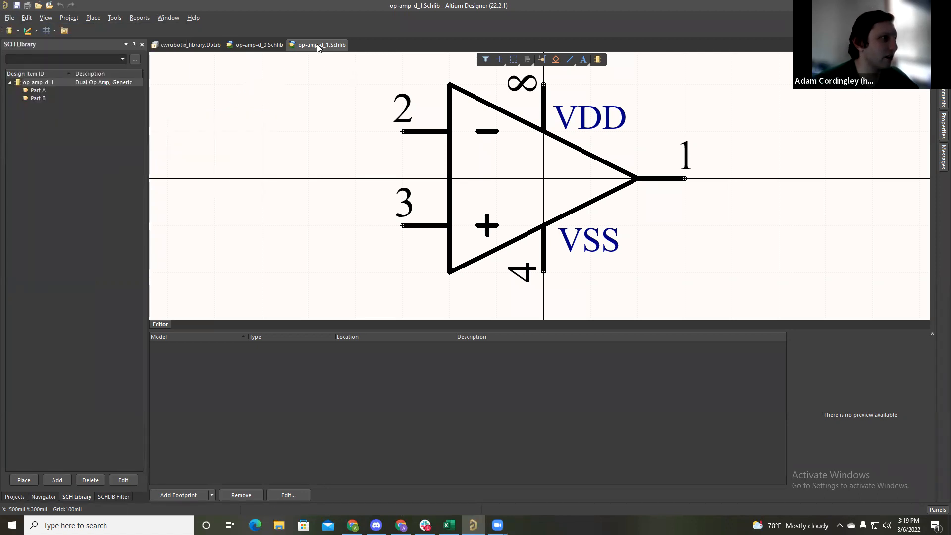
Step: Open the so-8.PcbLib footprint library from the CWRUbotix_Altium_Library Models folder's PCB Footprints subfolder
left_click(4, 19)
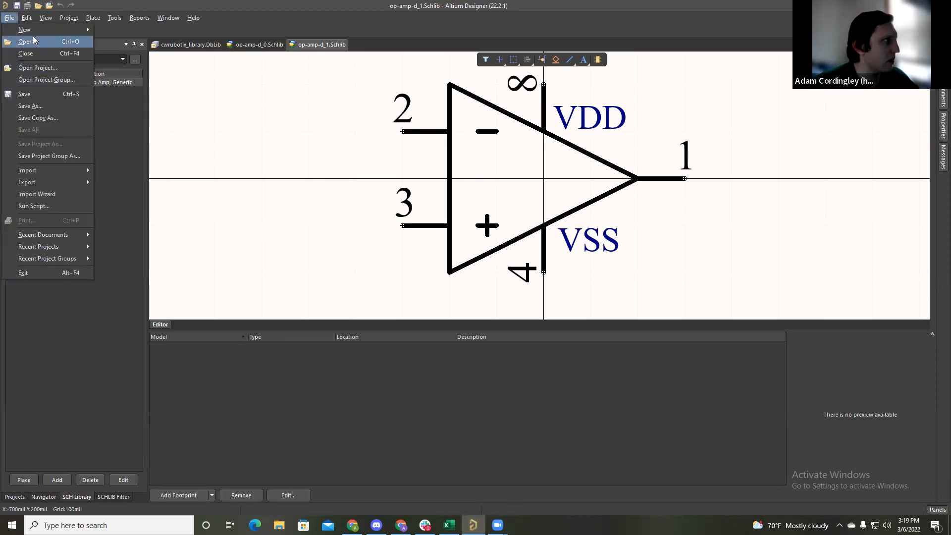
left_click(33, 41)
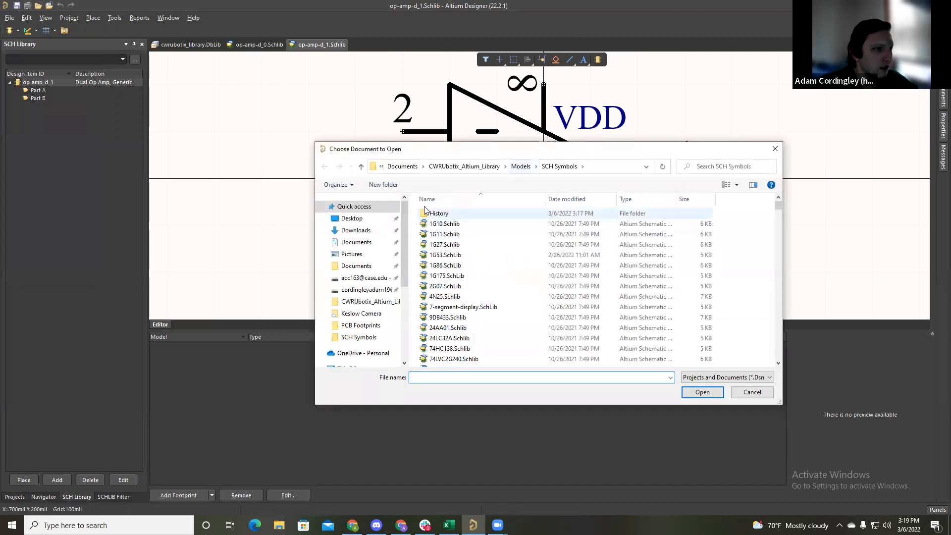
left_click(520, 166)
double_click(441, 223)
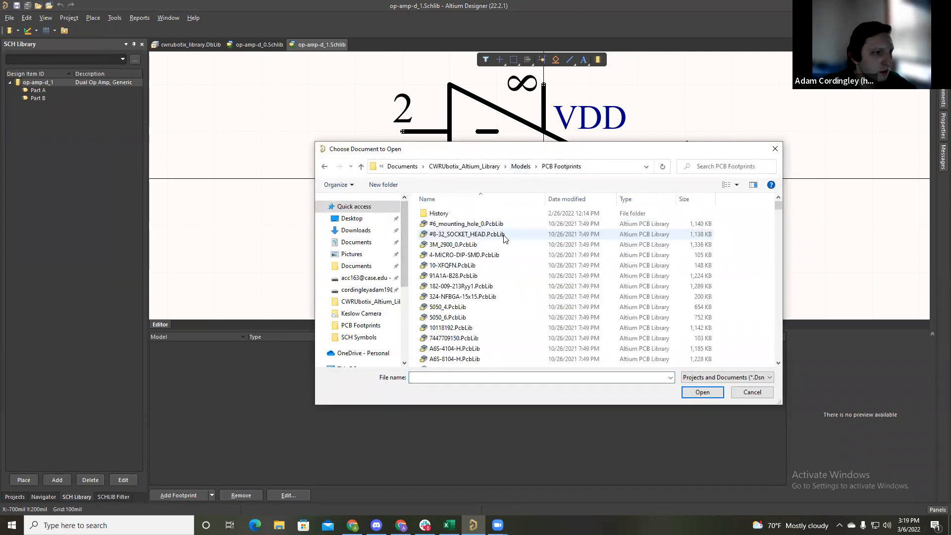
scroll(504, 238, "down", 15)
scroll(498, 276, "down", 15)
scroll(498, 275, "down", 20)
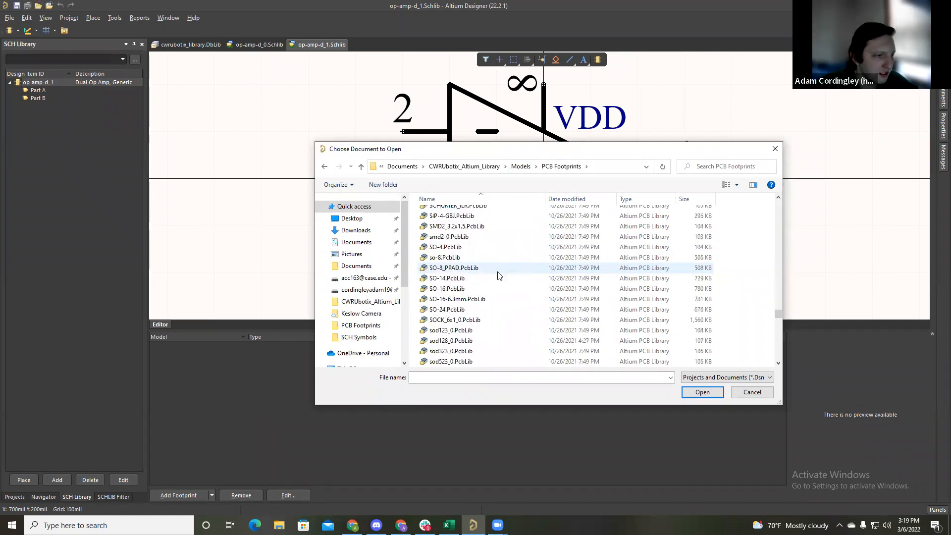
scroll(499, 274, "down", 2)
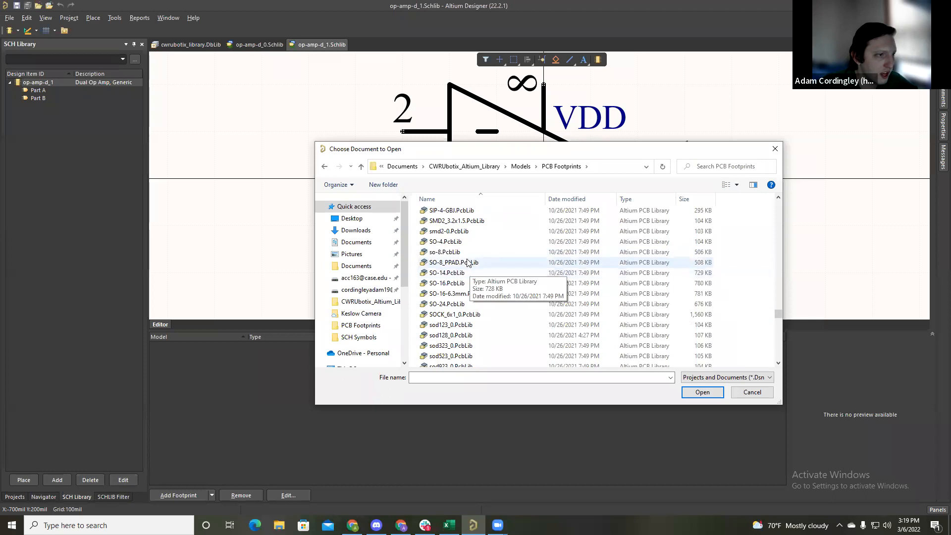
left_click(449, 253)
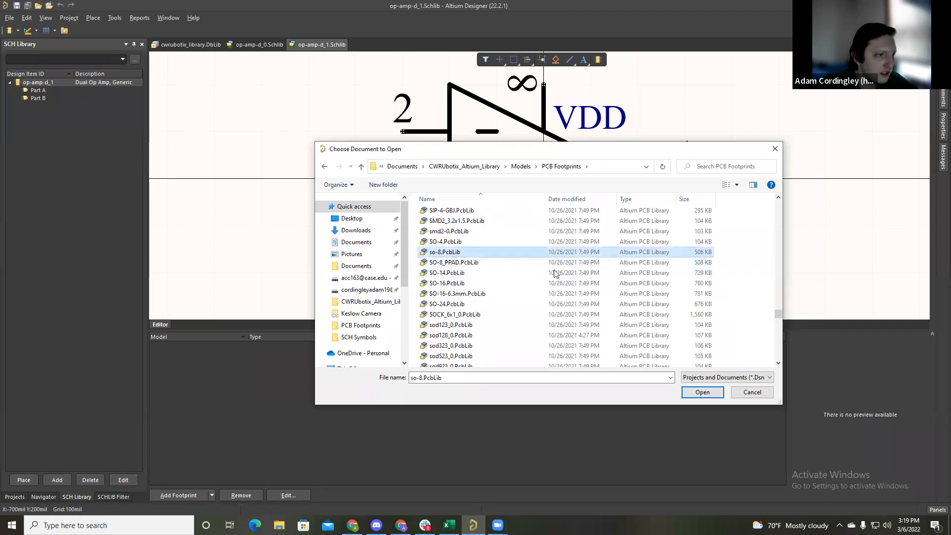
left_click(708, 393)
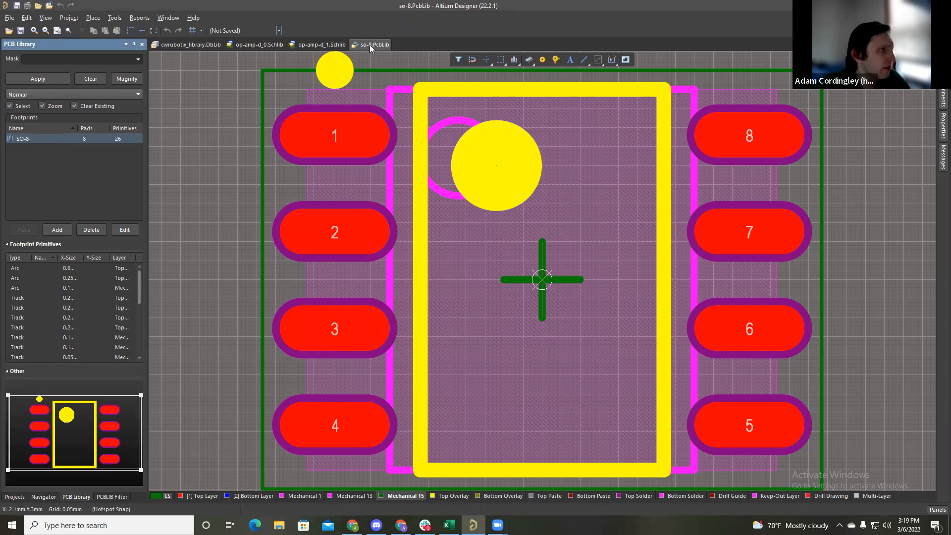
Step: Compare the SO-8 footprint's file and component names with those of the op-amp-d_1 symbol, ending on the so-8 library
left_click(31, 138)
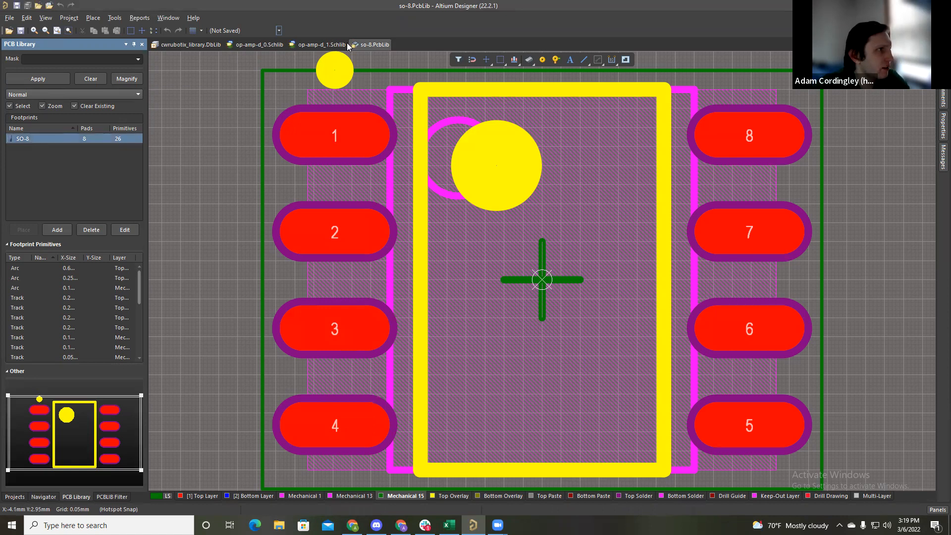
left_click(364, 45)
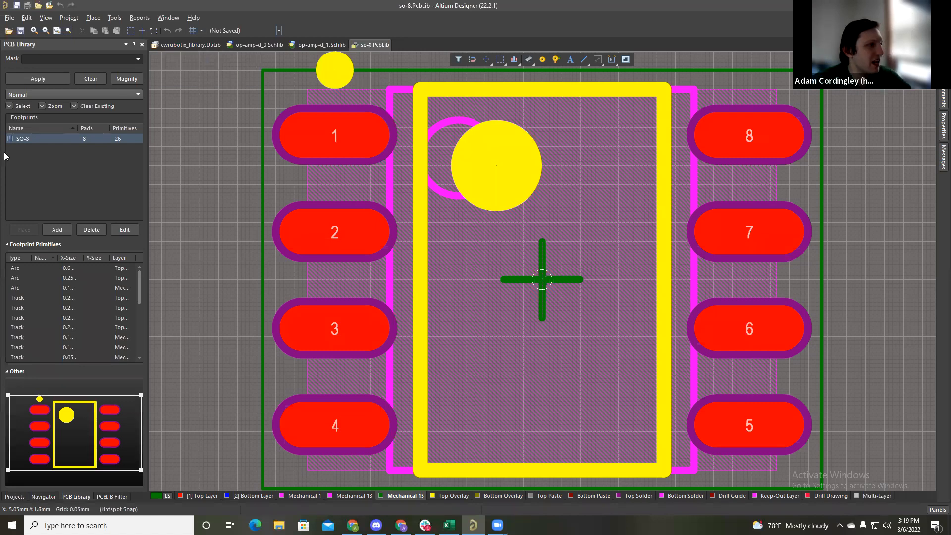
left_click(29, 140)
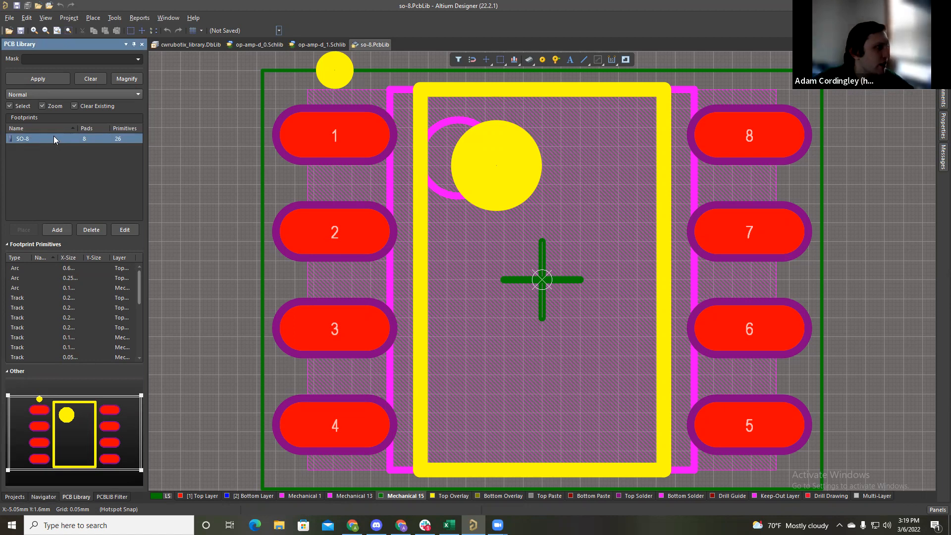
left_click(369, 46)
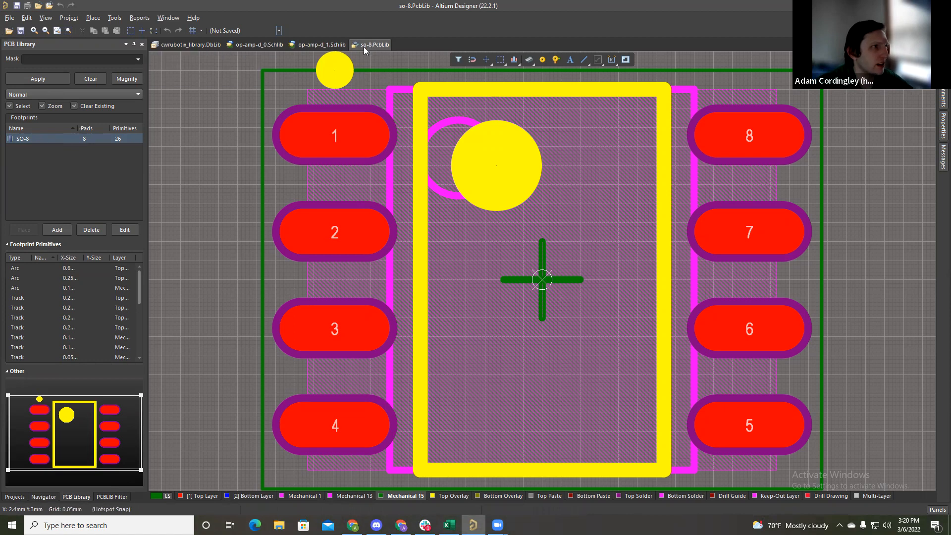
left_click(31, 138)
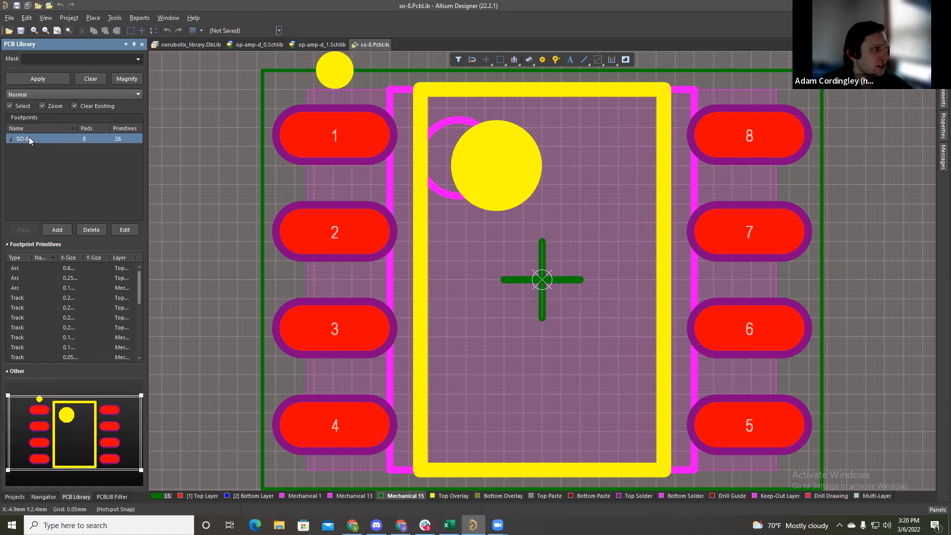
left_click(301, 46)
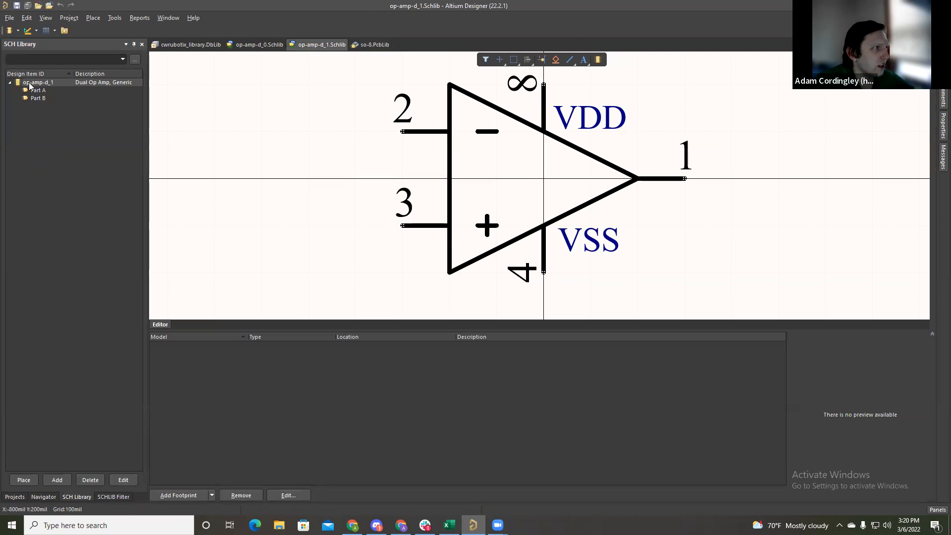
left_click(59, 87)
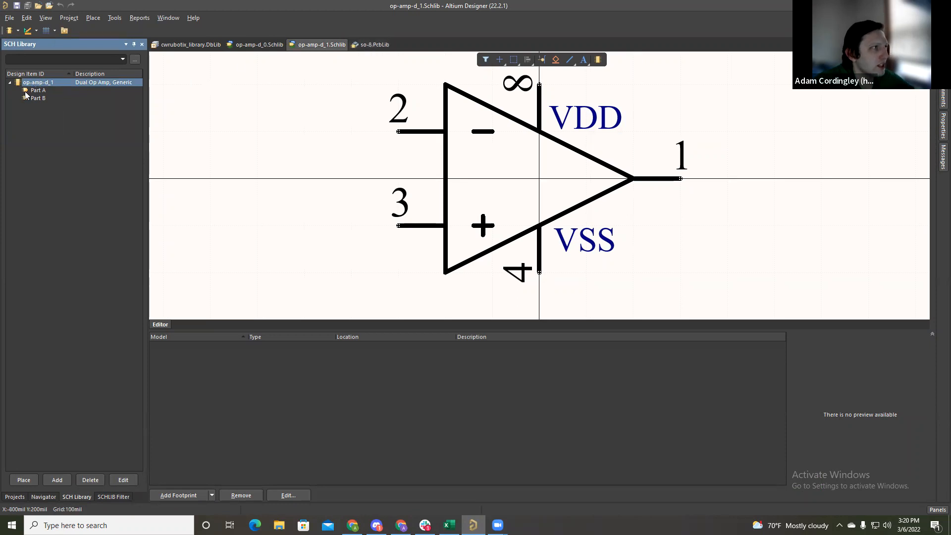
left_click(369, 45)
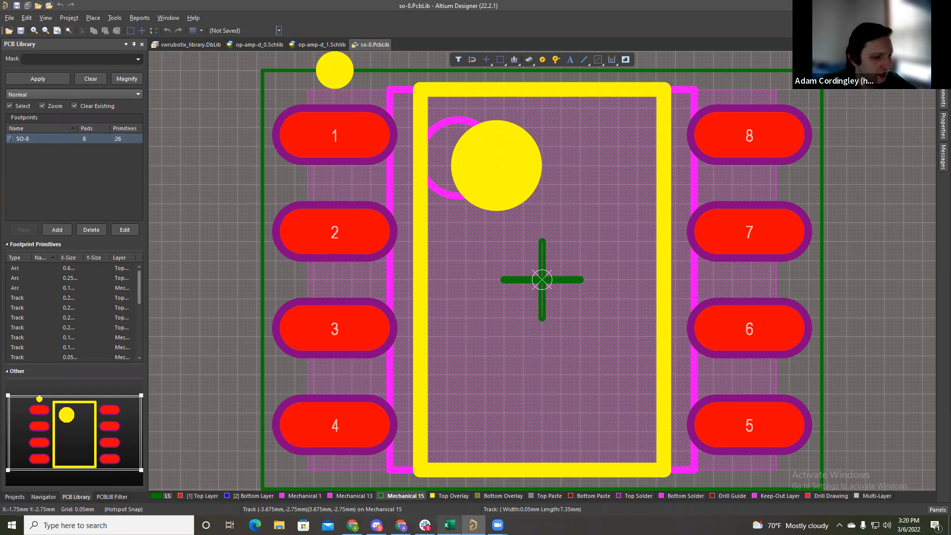
Step: Switch to the DB.xlsx workbook in Excel and extend the Analog sheet's part numbers to ANLG-00093 in cell A95
mouse_move(449, 525)
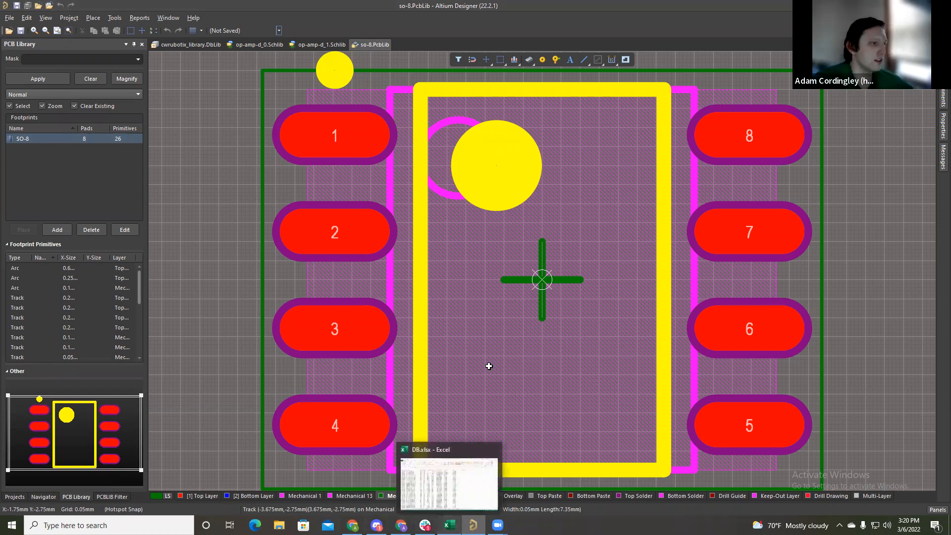
left_click(449, 483)
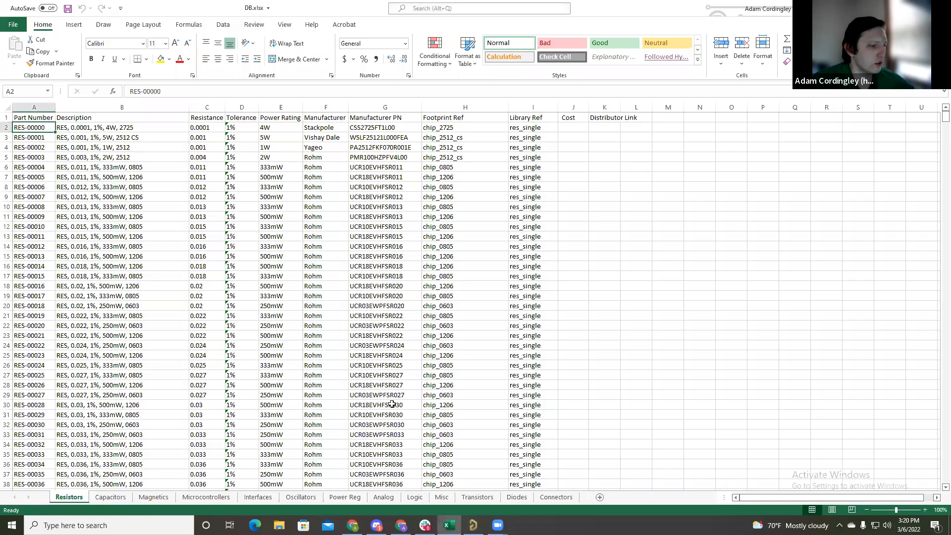
left_click(380, 498)
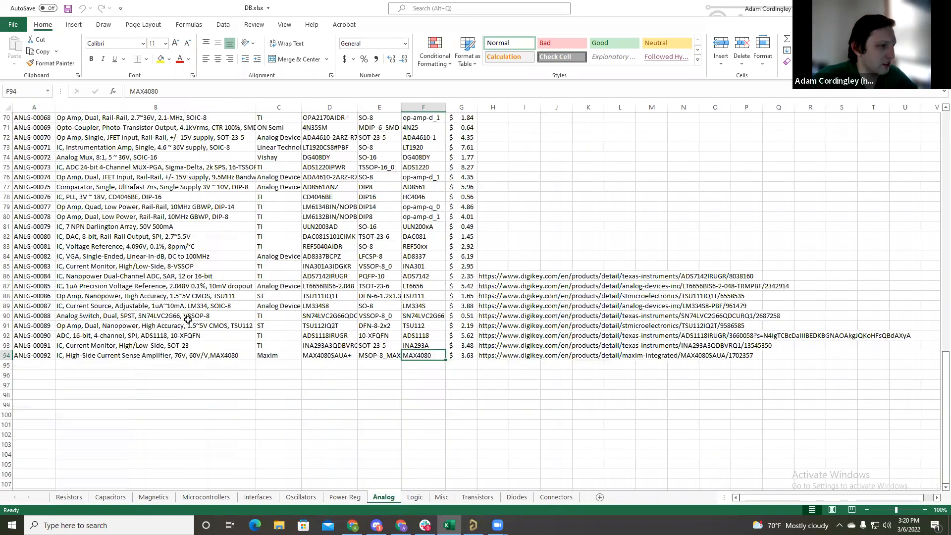
left_click(37, 365)
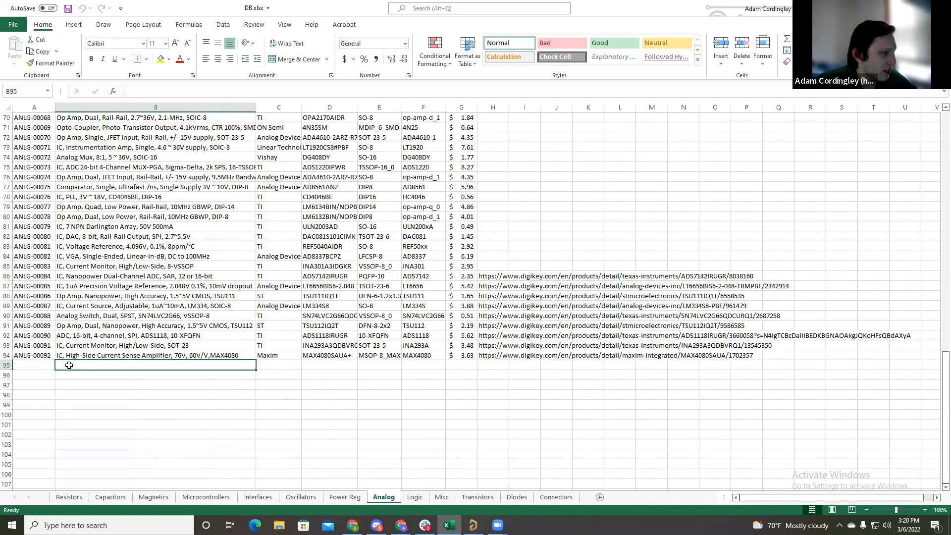
left_click(35, 356)
left_click_drag(54, 359, 55, 369)
Step: Enter the description "IC, Op Amp, Dual FET Input" for the ANLG-00093 part in cell B95
left_click(95, 366)
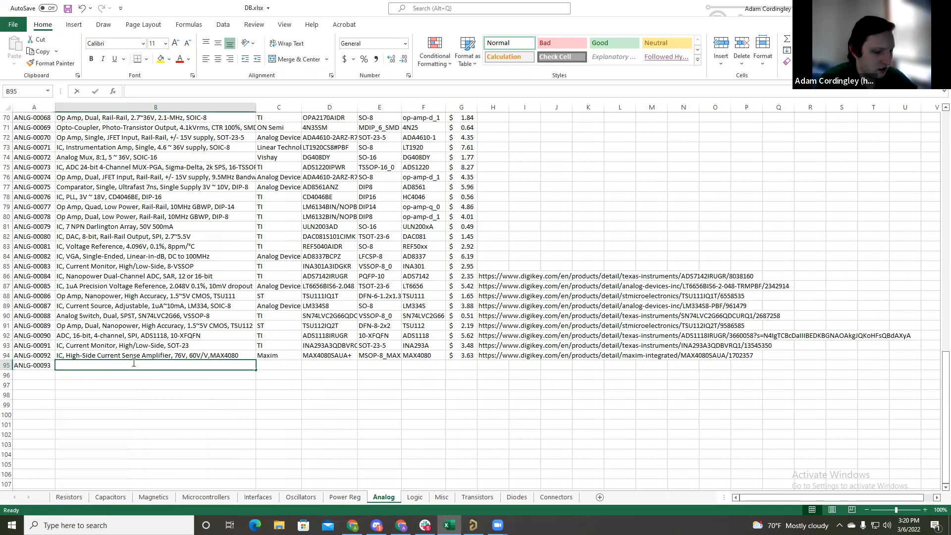
type("IC, Op Amp, ")
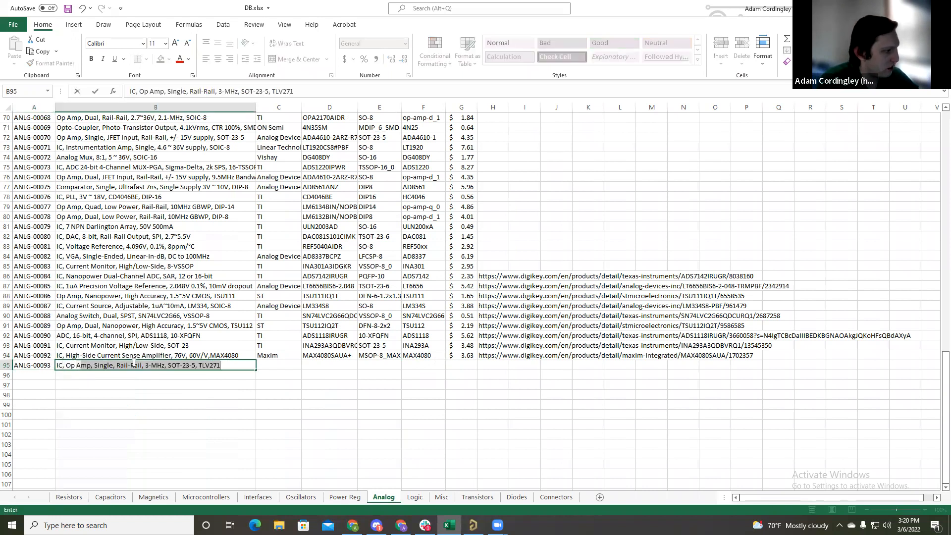
type("DUa")
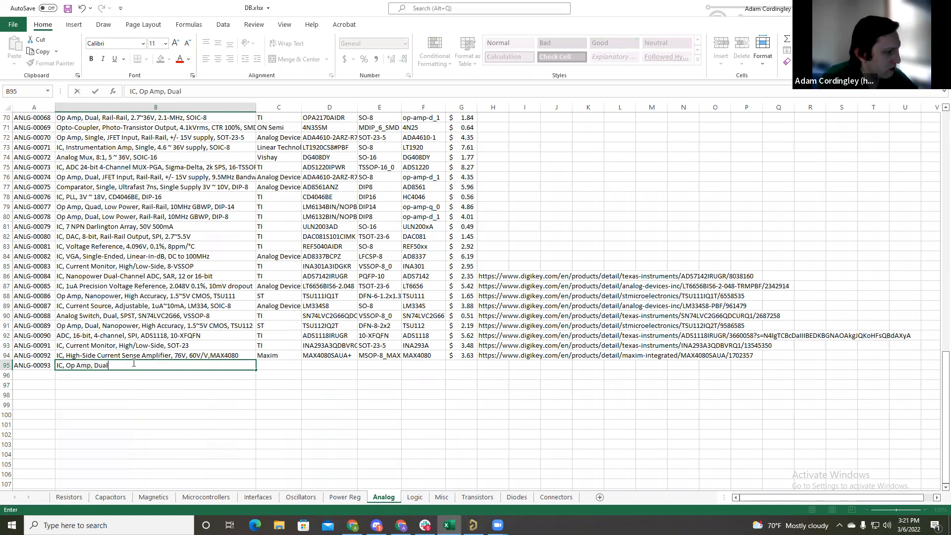
type("l FE")
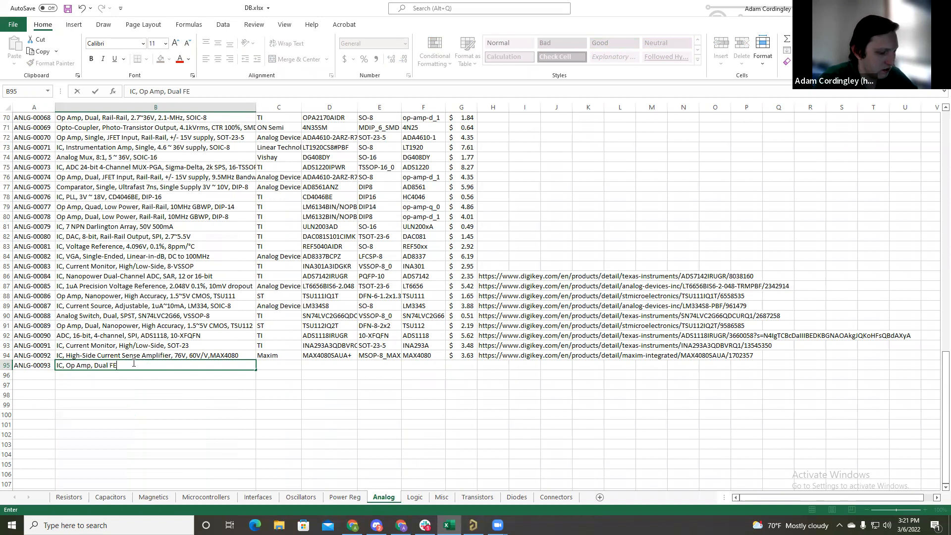
type("T Input")
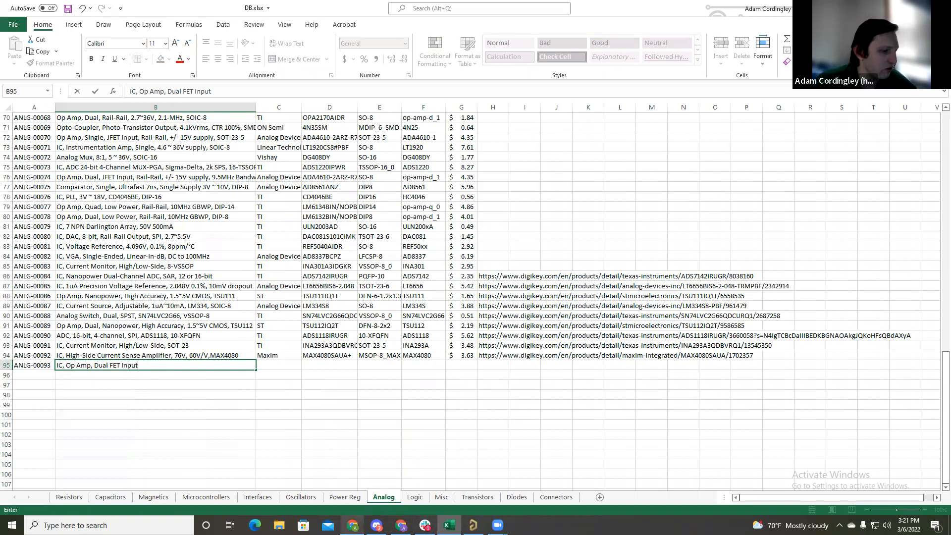
Step: Switch to the TL082 datasheet in Chrome and read the title, features and description on its first page
left_click(352, 526)
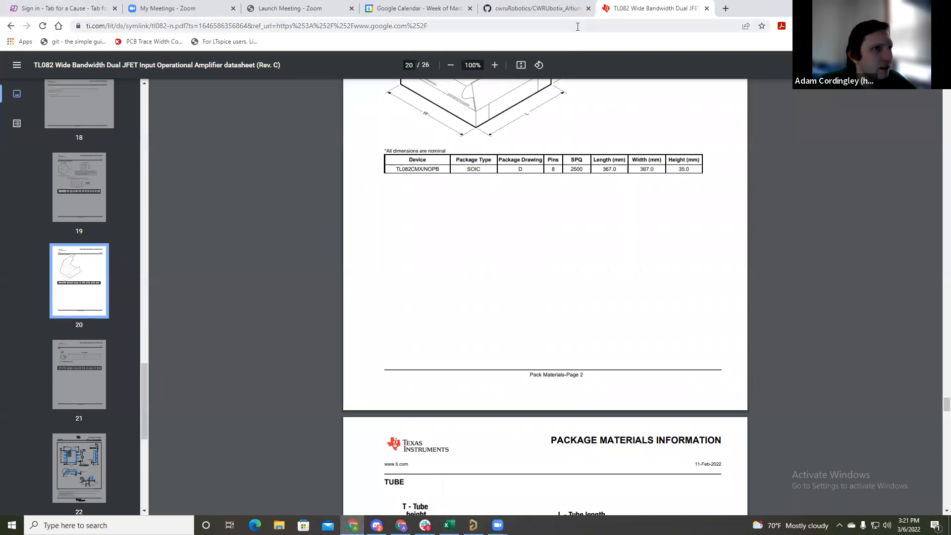
scroll(621, 130, "up", 5)
left_click_drag(945, 395, 937, 89)
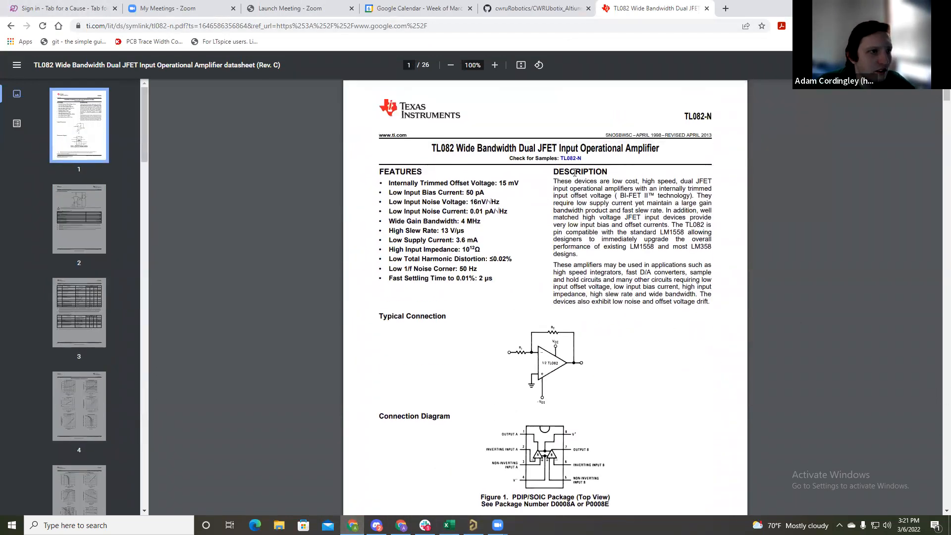
scroll(608, 217, "down", 1)
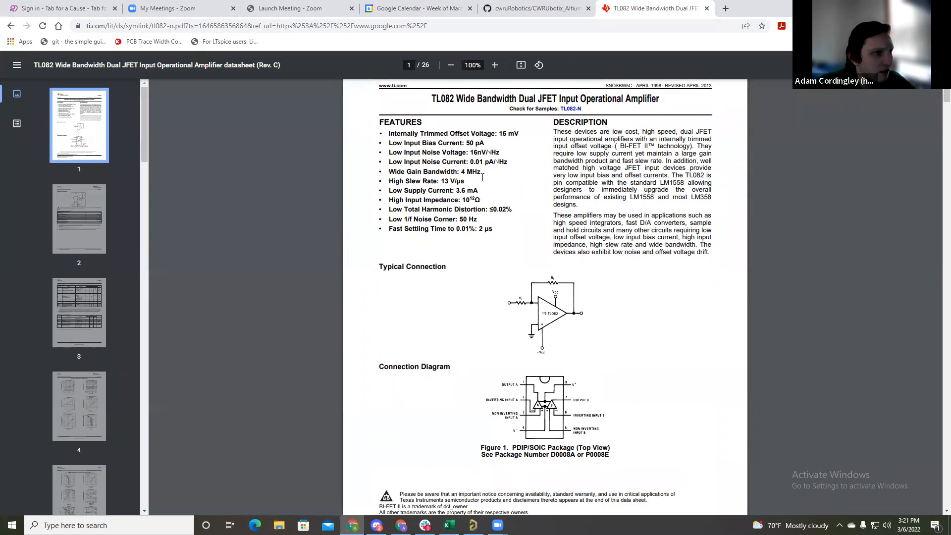
scroll(494, 183, "down", 1)
scroll(494, 183, "up", 1)
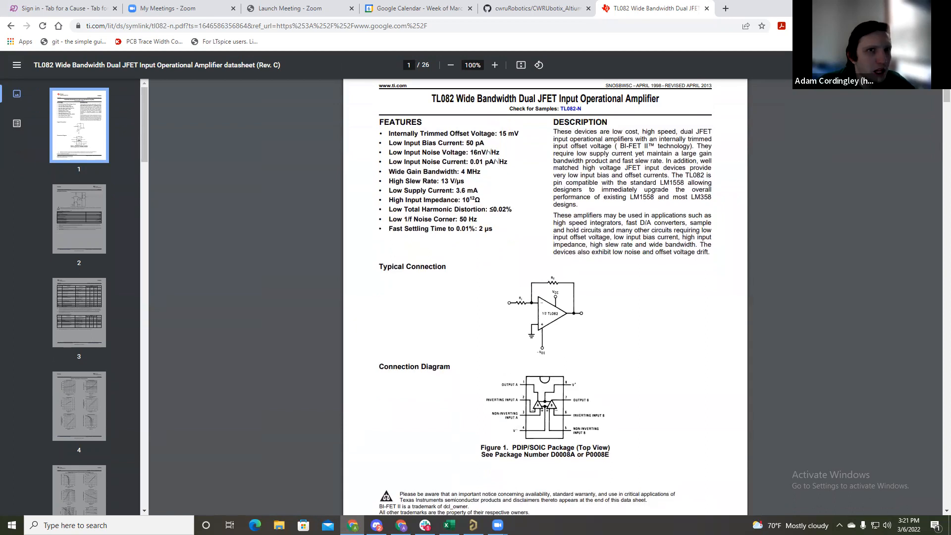
Step: Return to Excel and correct the ANLG-00093 description to "IC, Op Amp, Dual JFET Input"
key("alt+Tab")
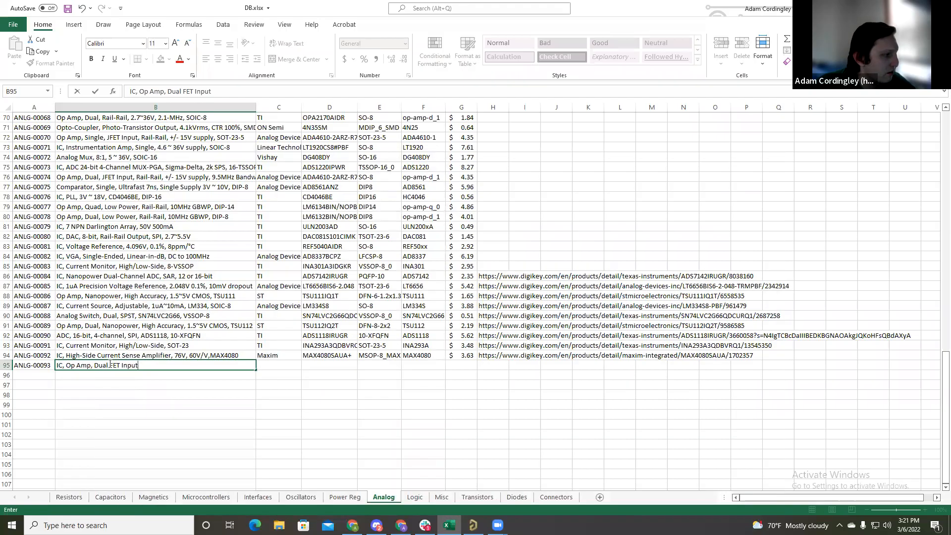
left_click(107, 367)
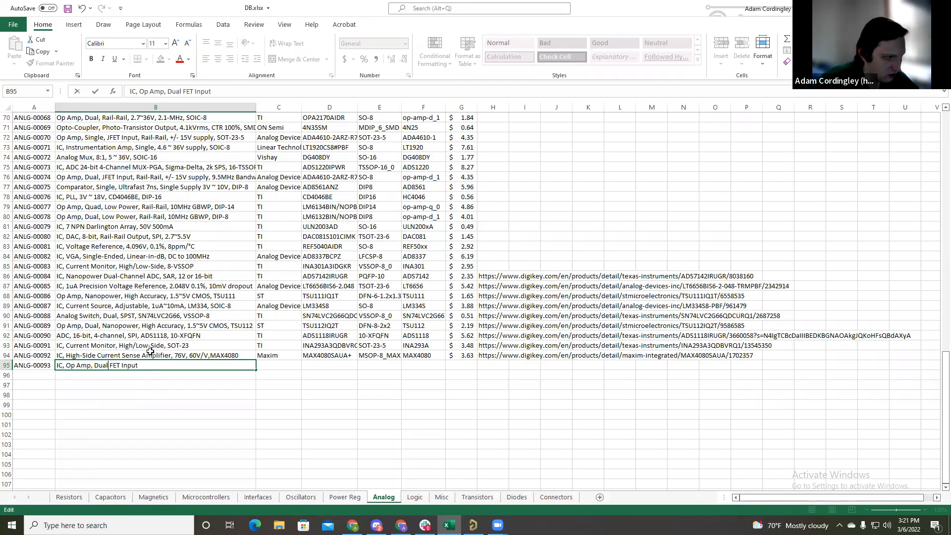
type("J")
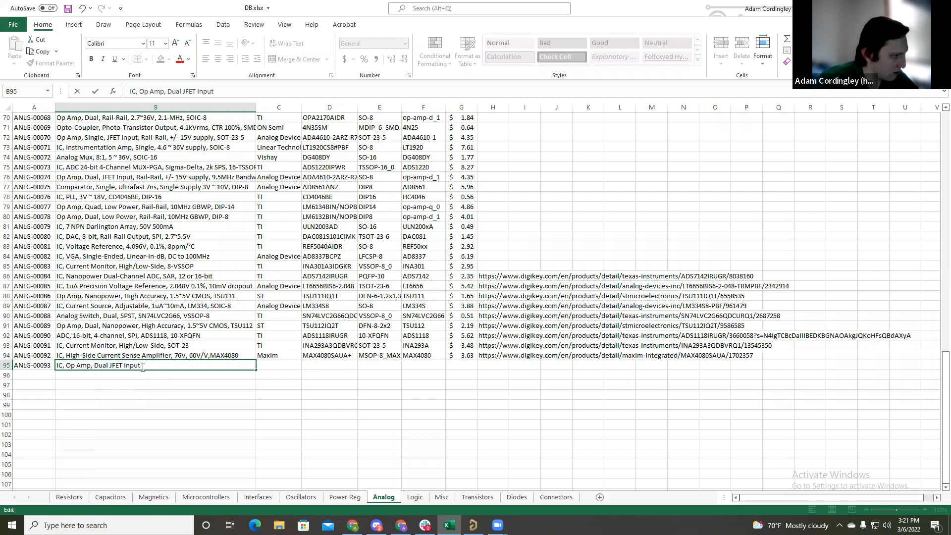
Step: Switch to the TL082 datasheet in Chrome and examine its absolute maximum ratings and electrical characteristics for the supply voltage
left_click(353, 526)
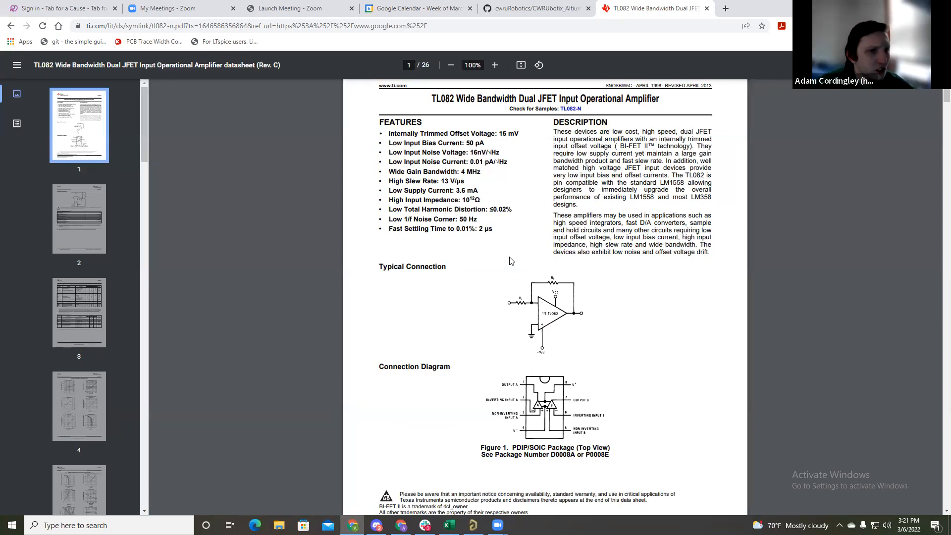
scroll(509, 257, "down", 10)
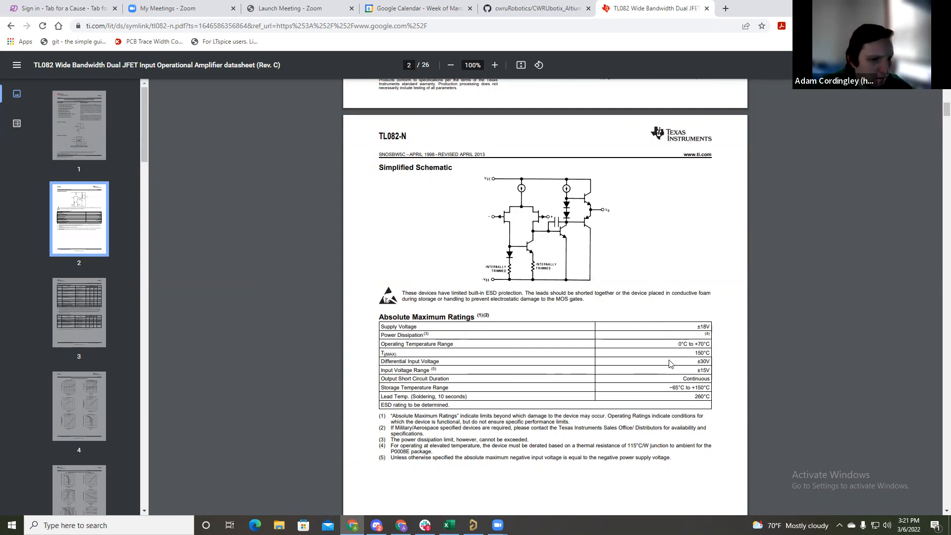
scroll(660, 326, "down", 8)
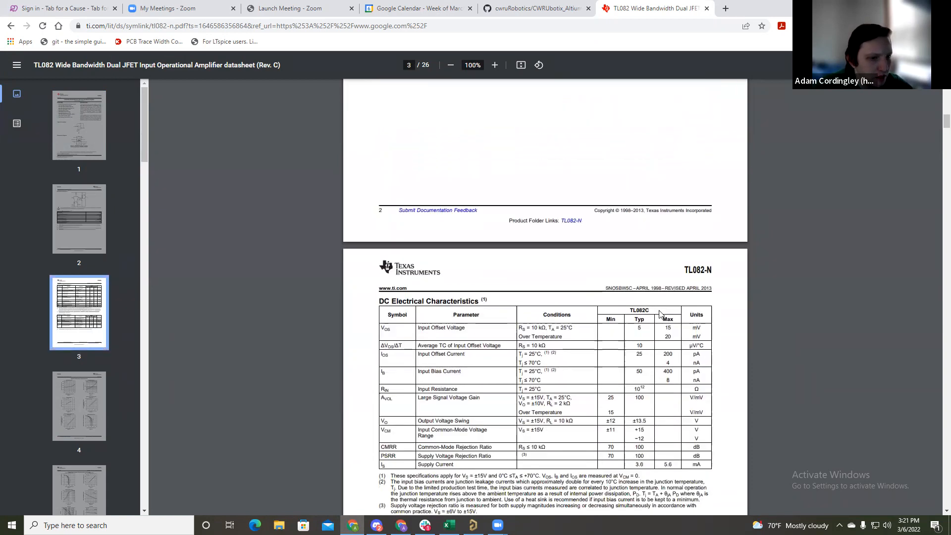
scroll(652, 312, "up", 3)
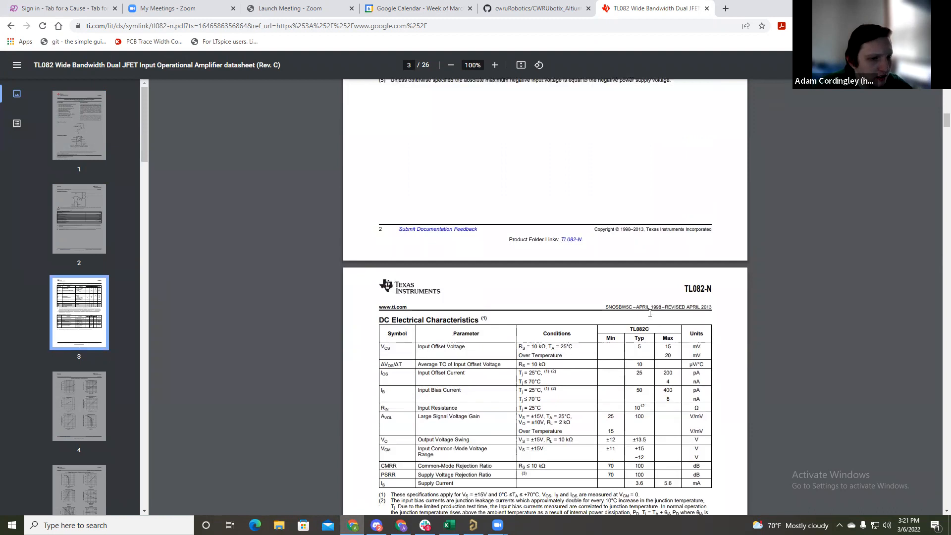
scroll(652, 318, "down", 9)
scroll(652, 319, "down", 20)
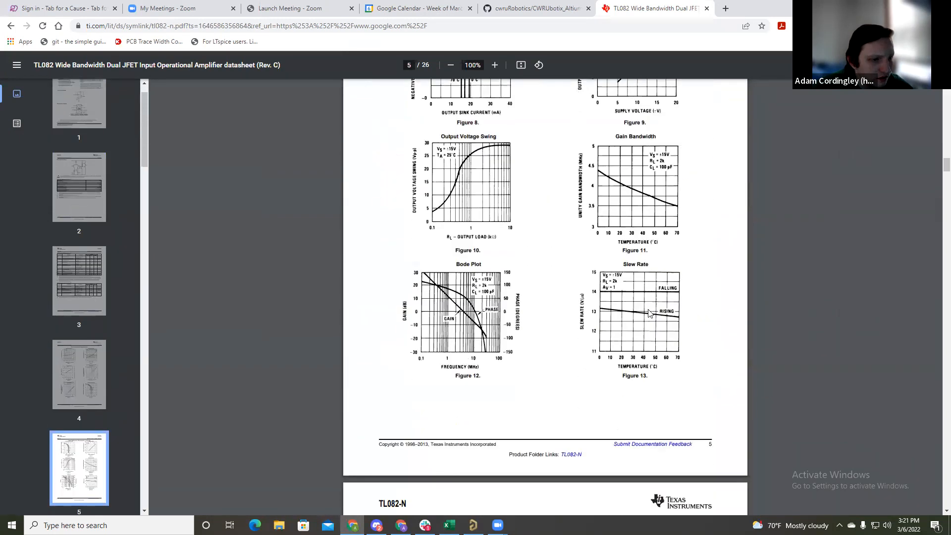
scroll(642, 318, "down", 12)
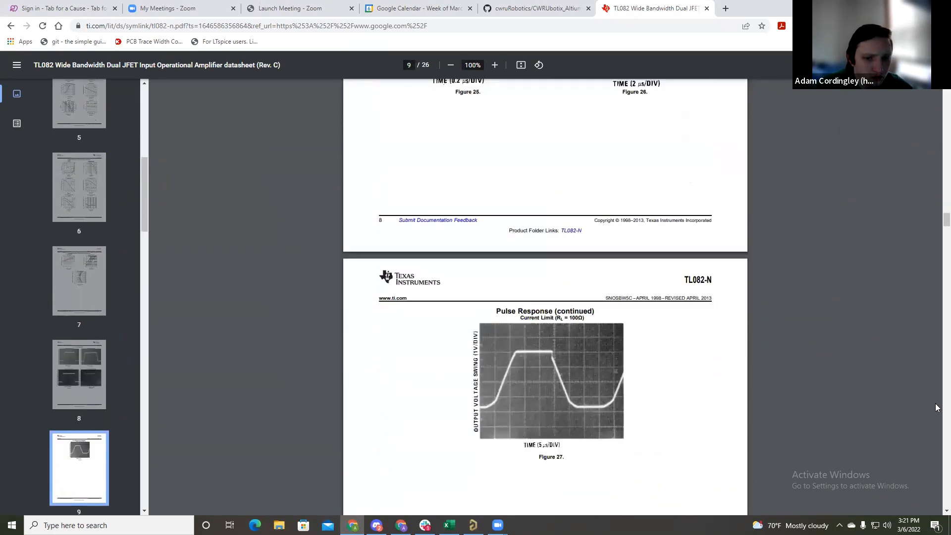
left_click_drag(947, 220, 946, 126)
scroll(733, 247, "up", 1)
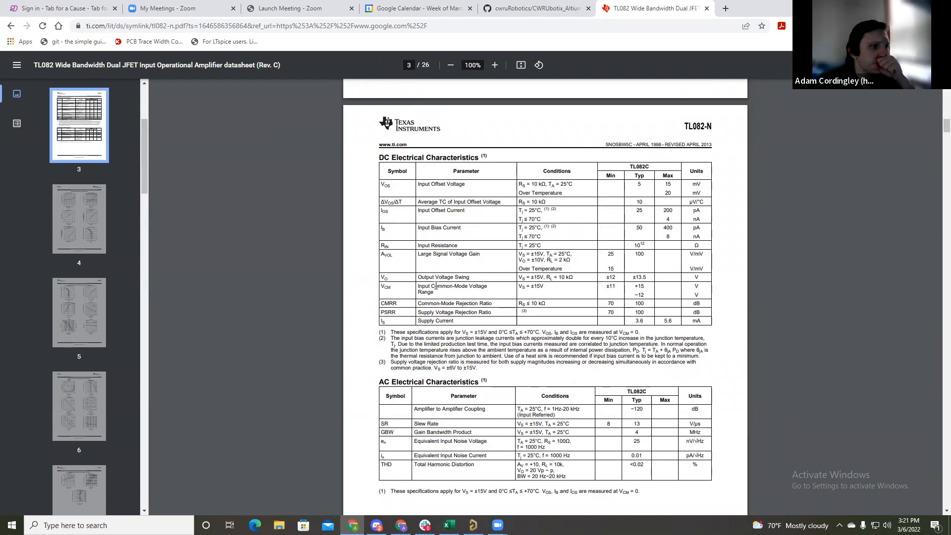
scroll(512, 281, "up", 10)
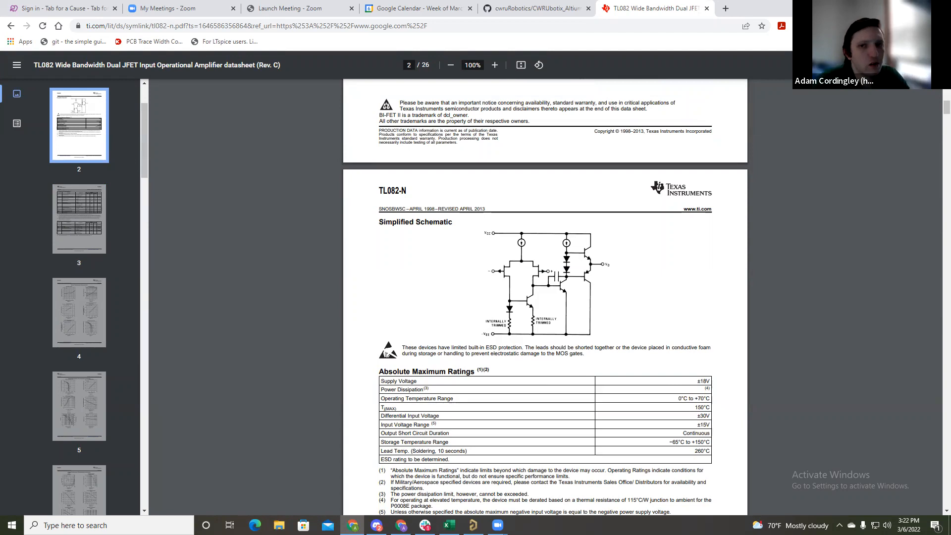
Step: Return to Excel and complete the ANLG-00093 description as "IC, Op Amp, Dual JFET Input +/-18V, TL082"
key("alt+Tab")
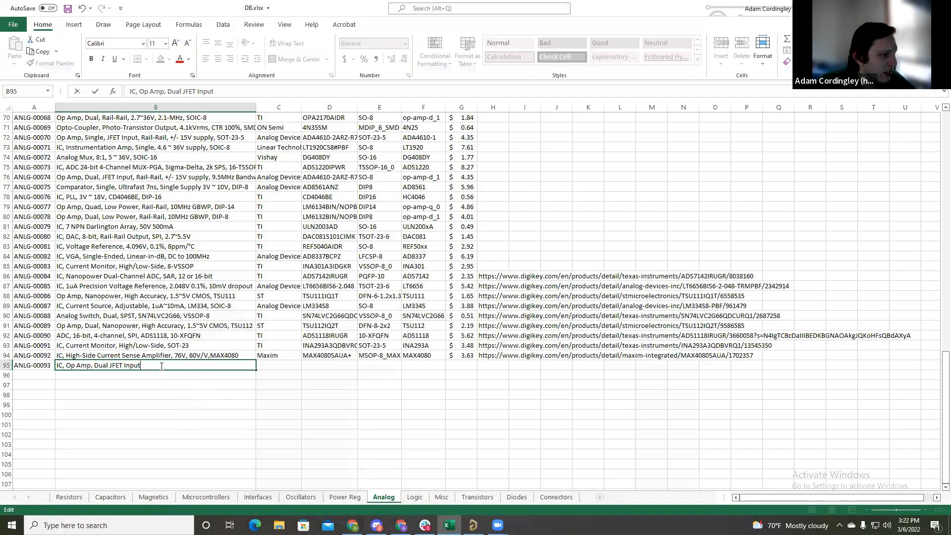
key("BackSpace")
key("BackSpace")
type("+/-18V")
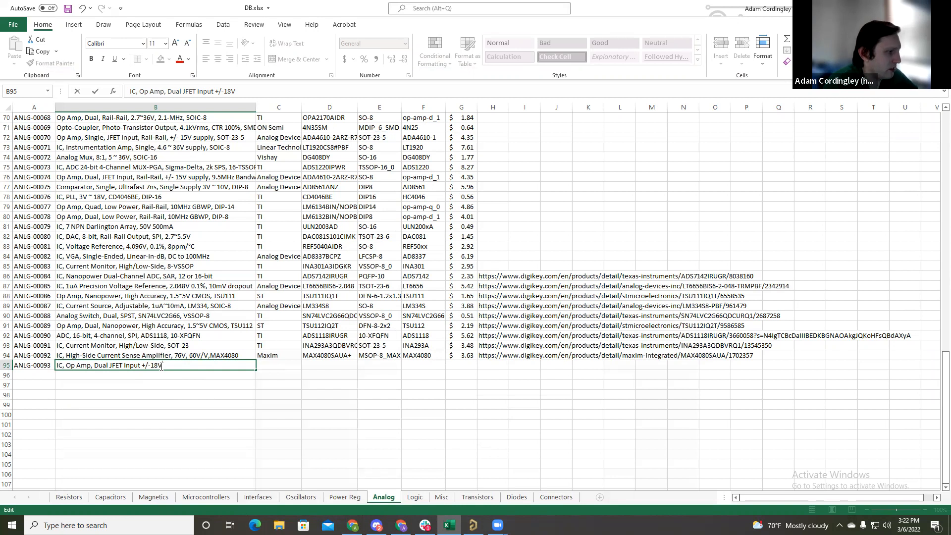
type(", TL082")
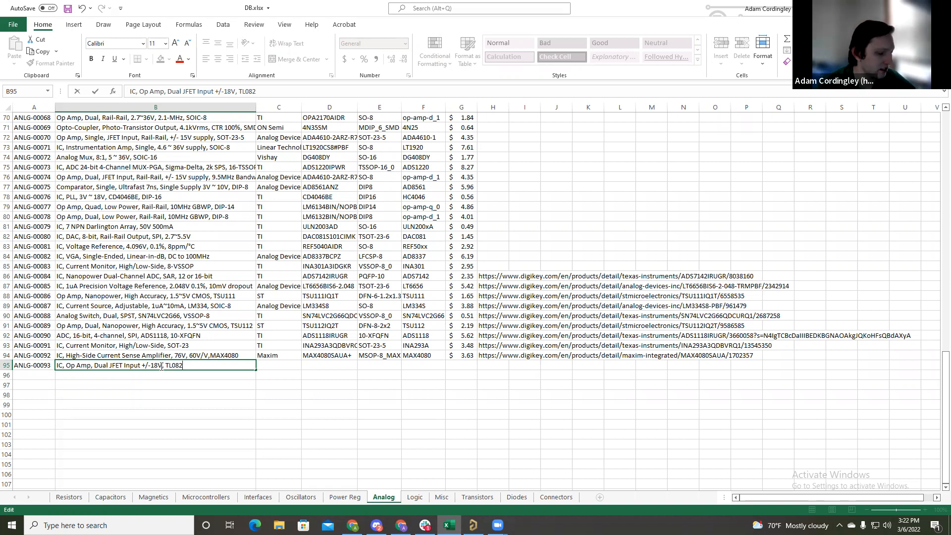
key("Tab")
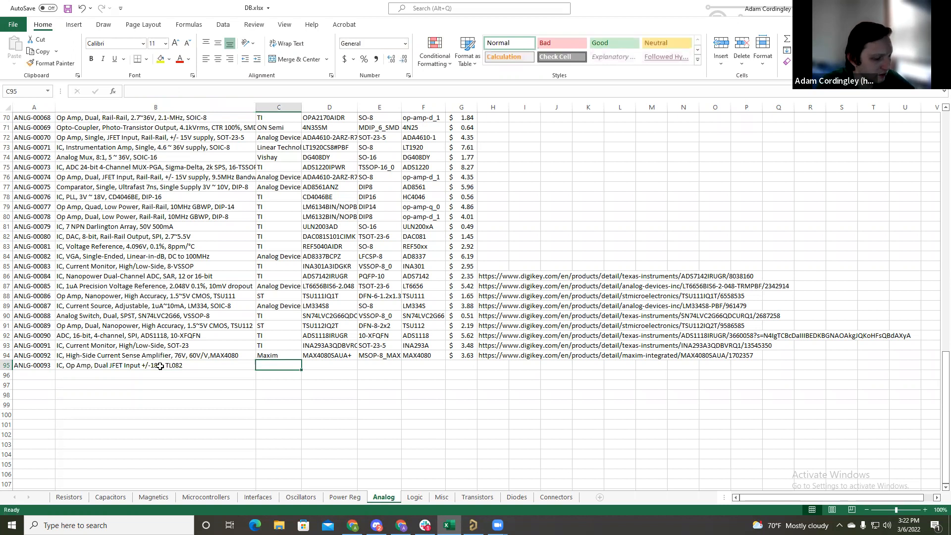
Step: Enter TI as the manufacturer of the ANLG-00093 part in cell C95
type("TI")
key("Tab")
key("Tab")
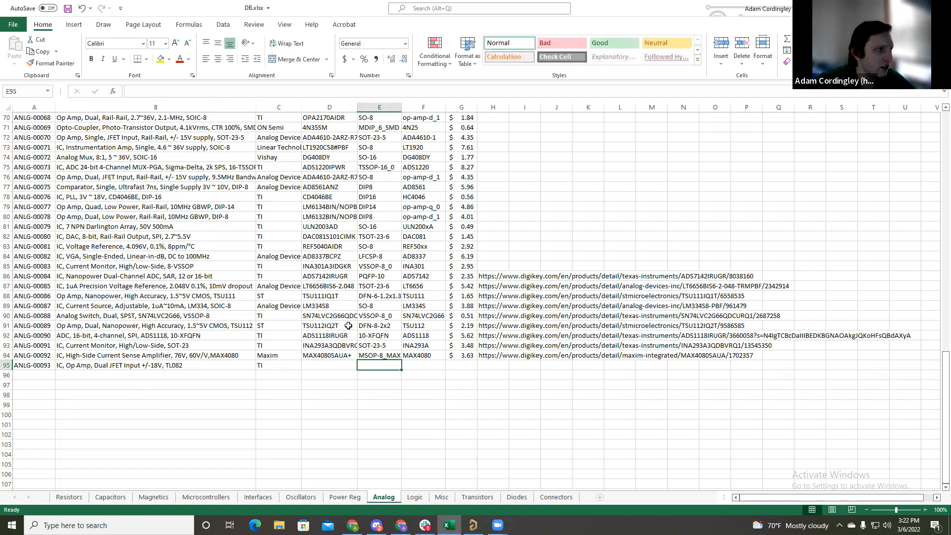
Step: Check the Analog sheet's header row and enter the library reference op-amp-d_1 for ANLG-00093 in cell F95
scroll(329, 236, "up", 20)
left_click_drag(281, 117, 436, 118)
left_click(453, 119)
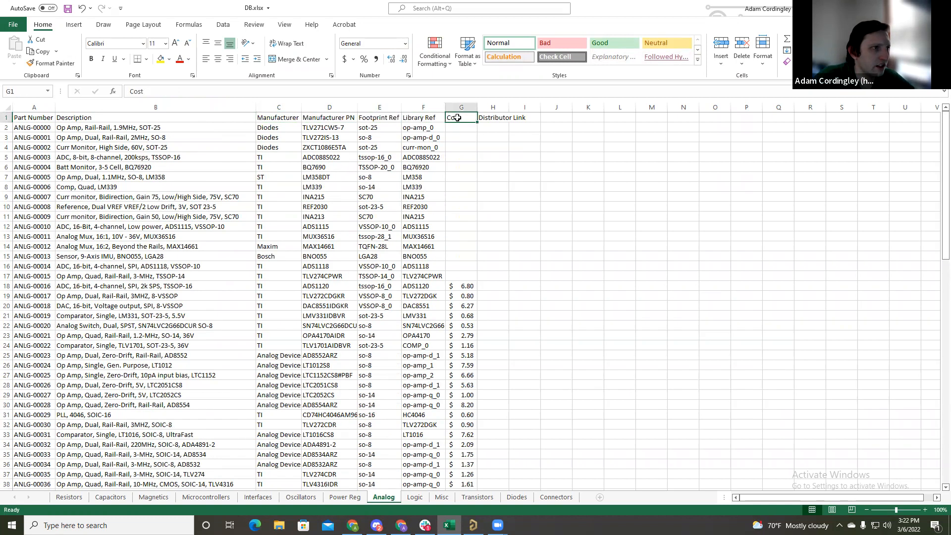
left_click(339, 118)
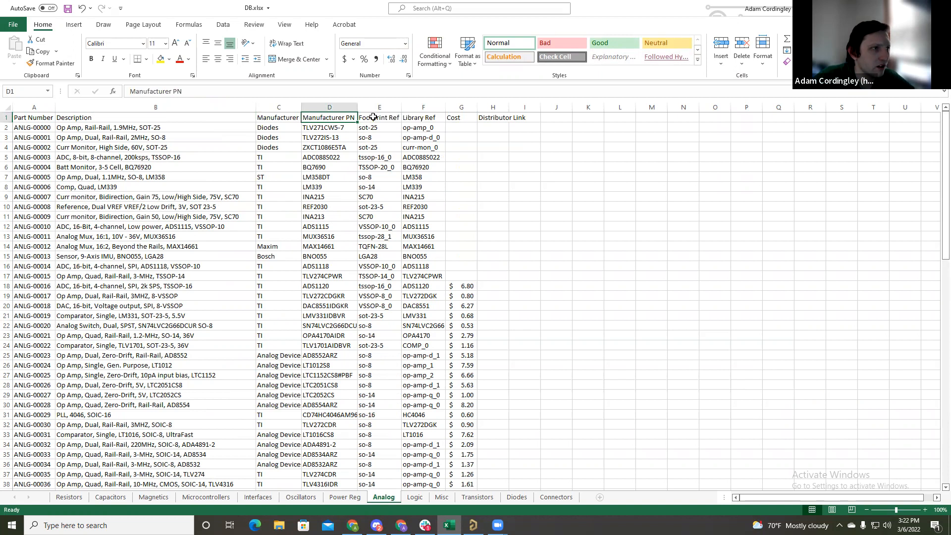
left_click(372, 117)
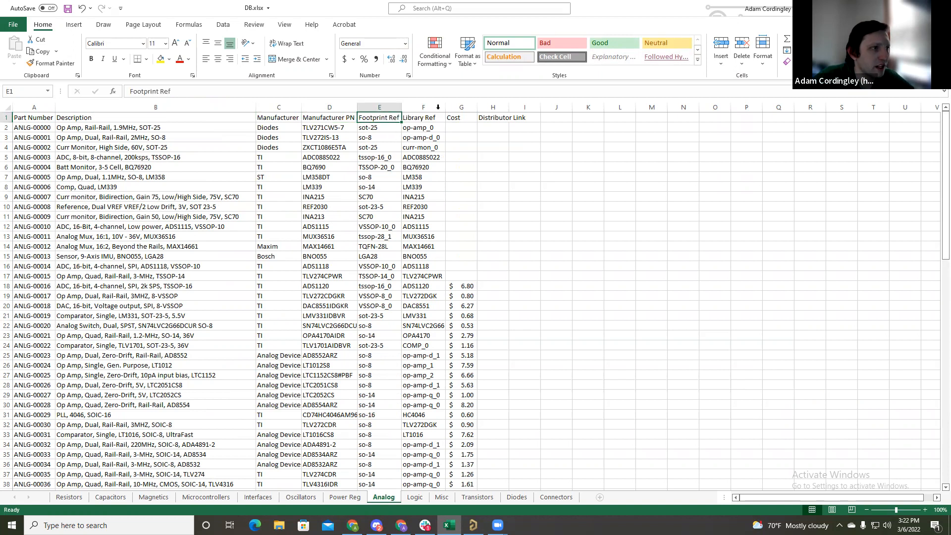
left_click(418, 118)
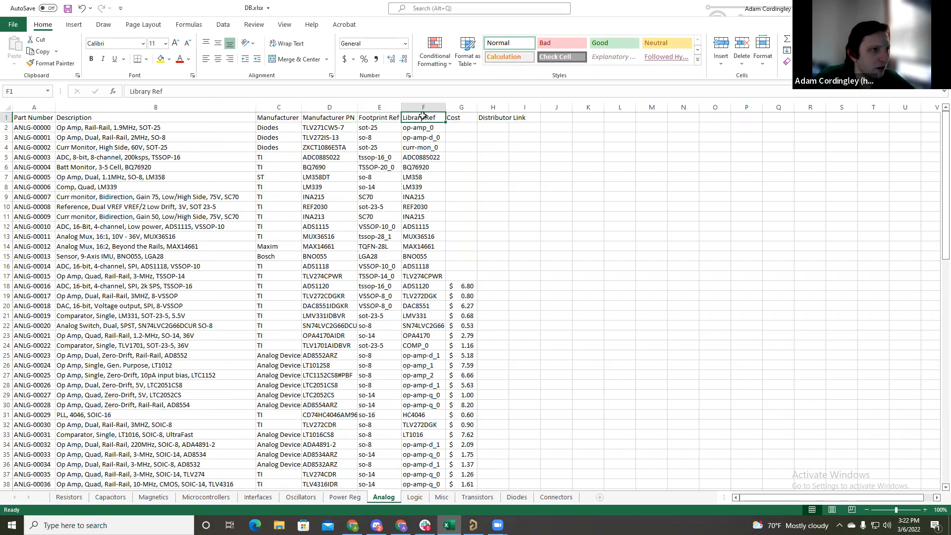
scroll(428, 158, "down", 8)
scroll(428, 158, "down", 16)
left_click(422, 334)
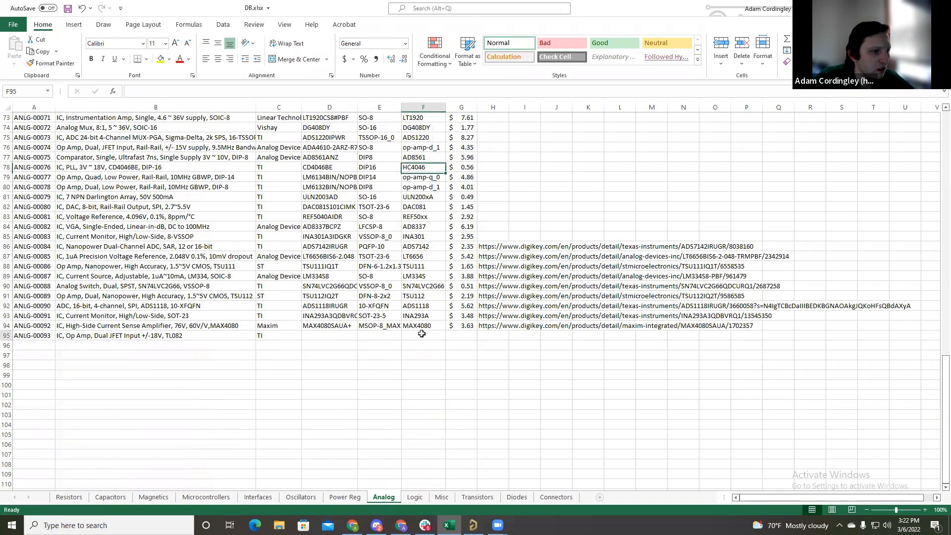
type("op-amp-0")
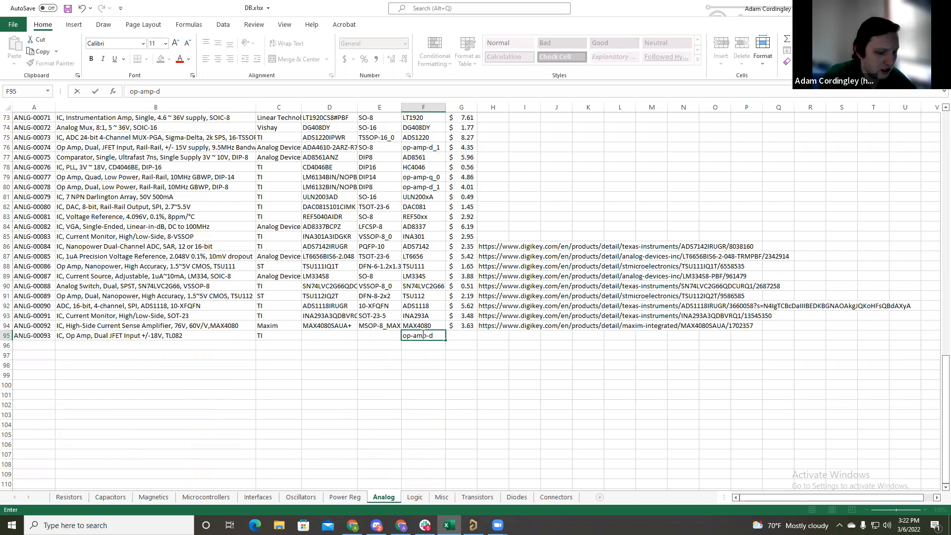
key("Tab")
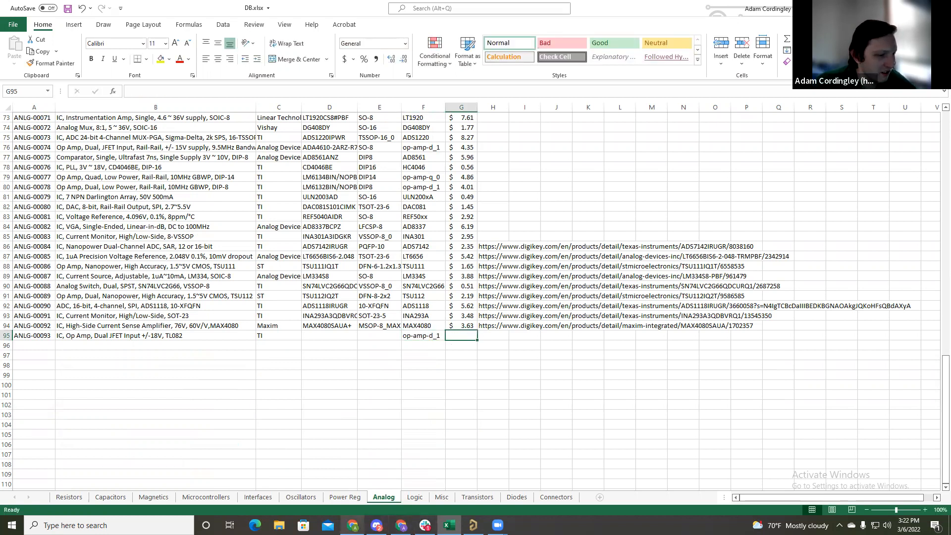
left_click(496, 335)
left_click(471, 336)
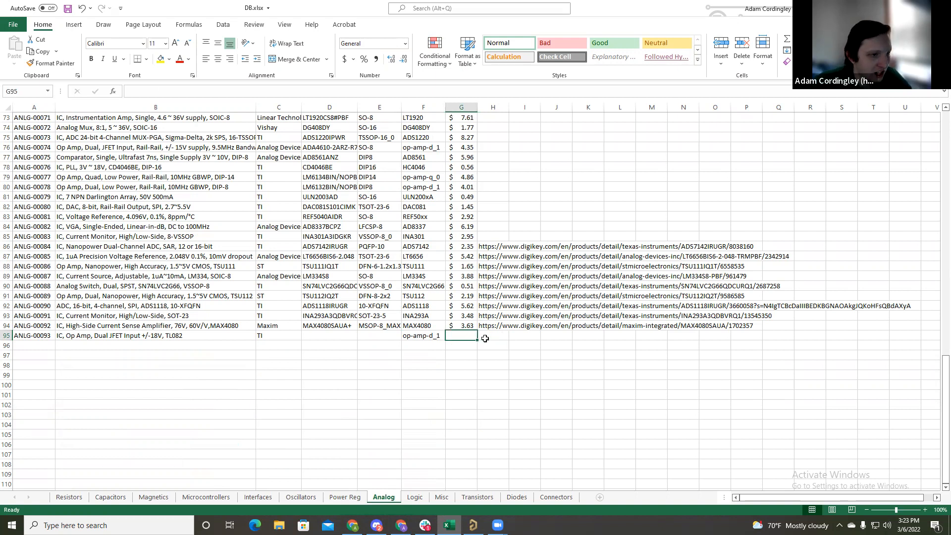
left_click(487, 337)
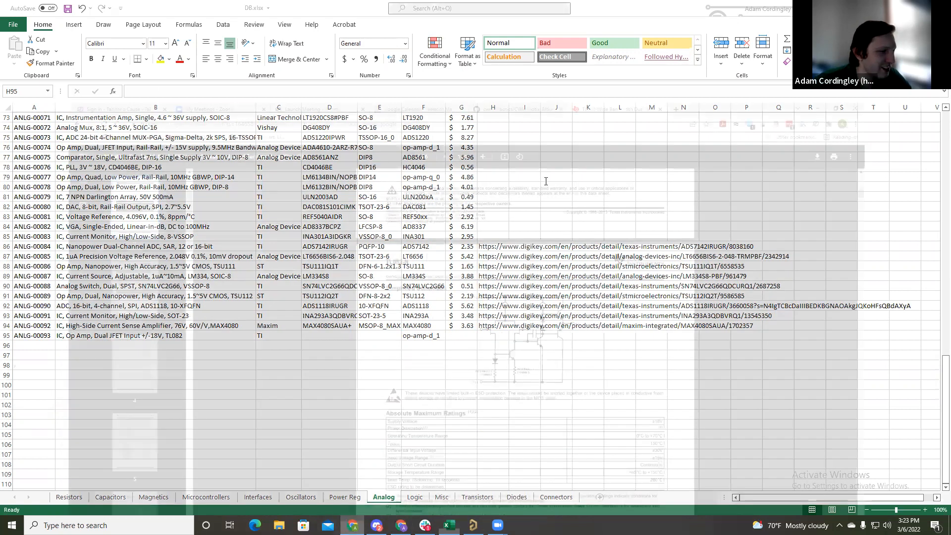
Step: Switch to Chrome and open digikey.com in a new tab
left_click(353, 525)
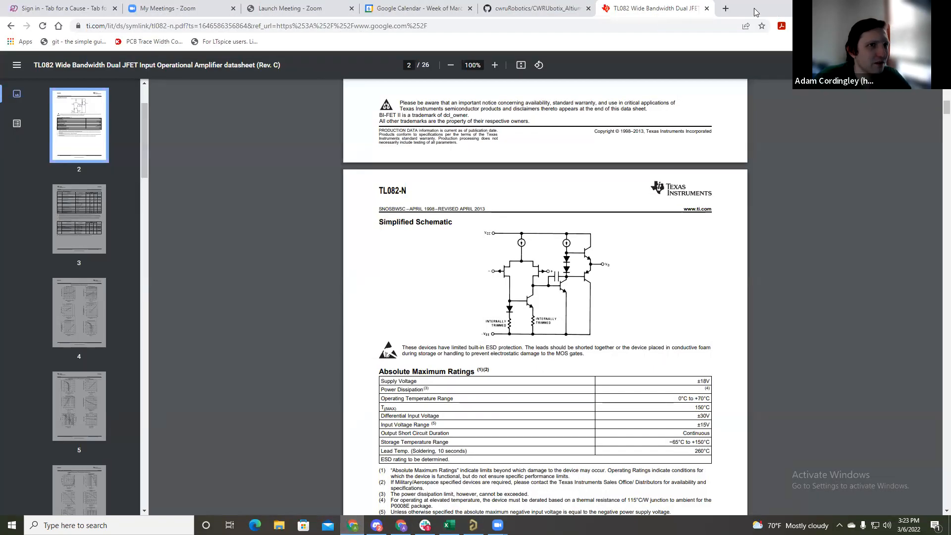
left_click(725, 9)
type("digikey")
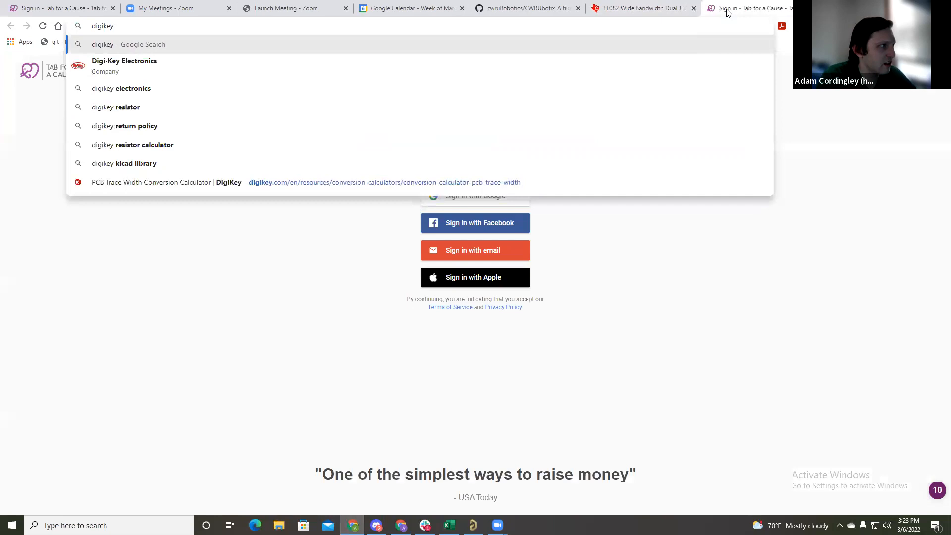
type(".com")
key("Return")
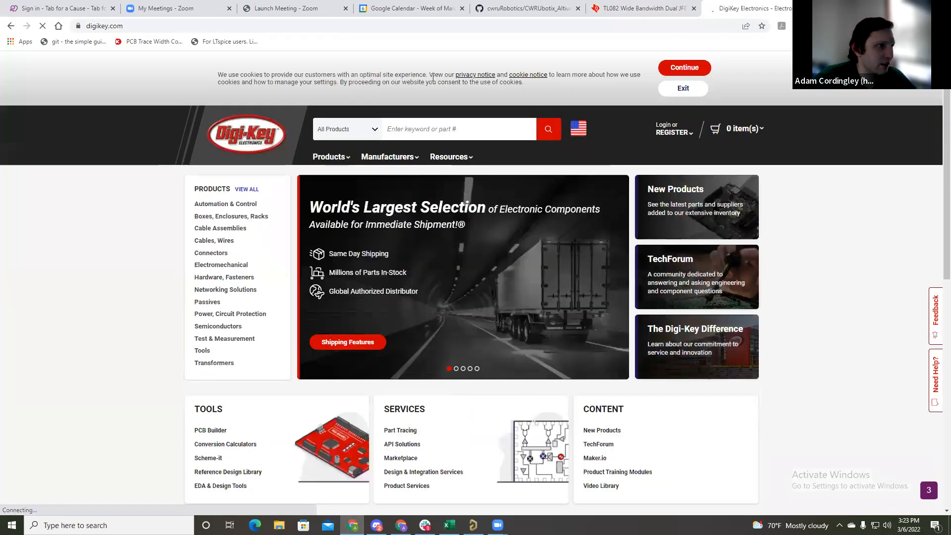
Step: Search Digi-Key for tl082 and open the Linear - Amplifiers - Instrumentation, OP Amps, Buffer Amps category
type("tl0")
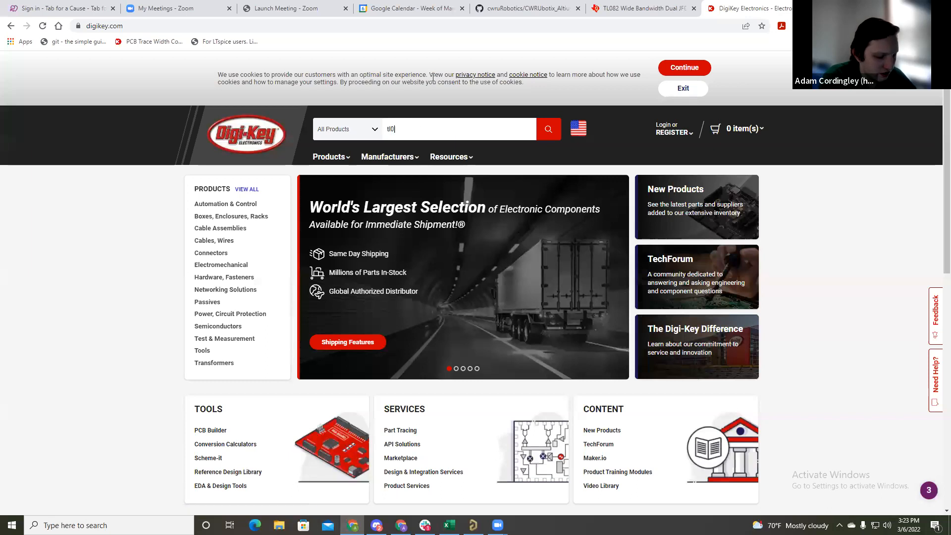
type("82")
key("Return")
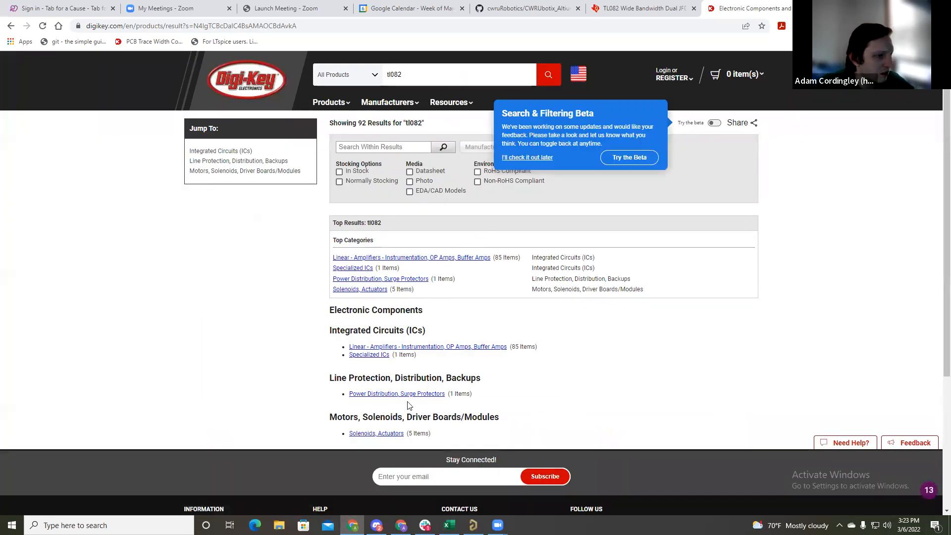
left_click(403, 348)
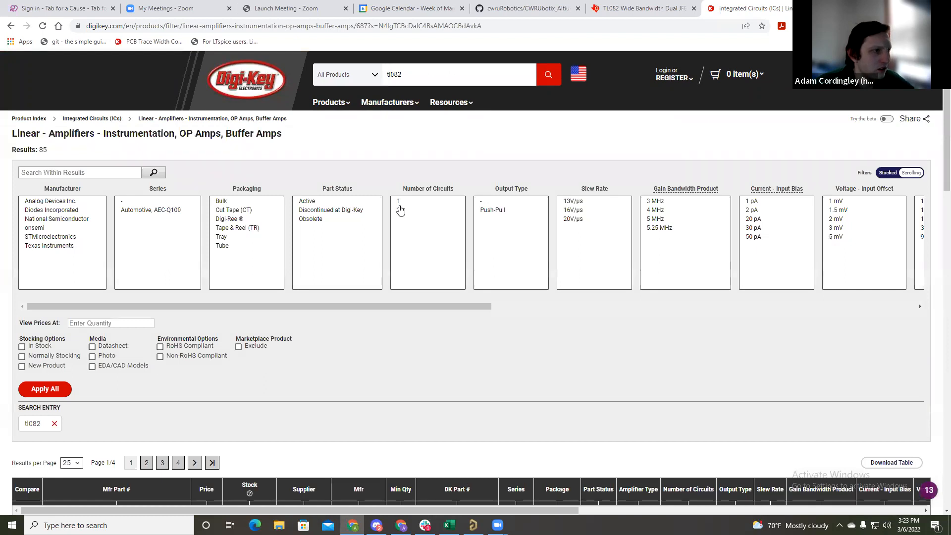
Step: Filter the amplifier results to Active part status and open the product page of TL082CM/NOPB
left_click(330, 203)
left_click(50, 394)
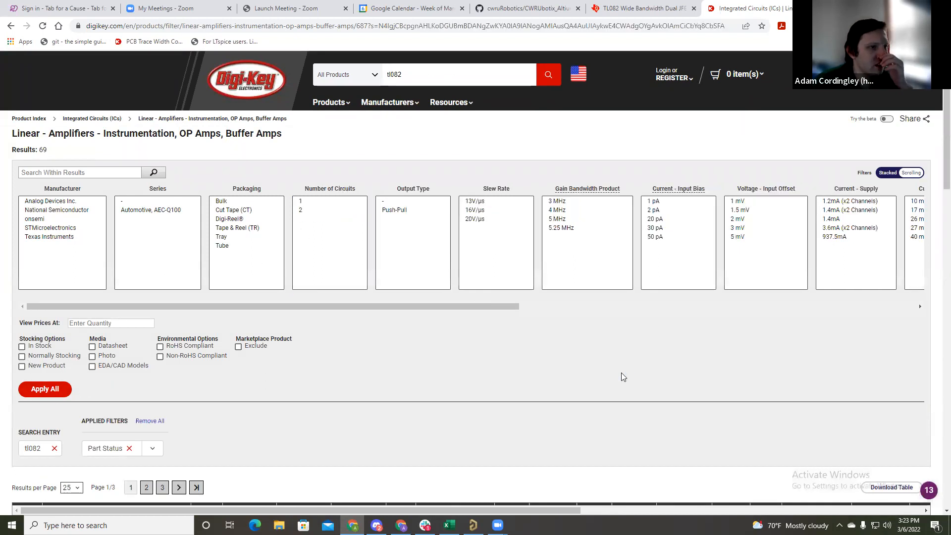
scroll(627, 371, "down", 7)
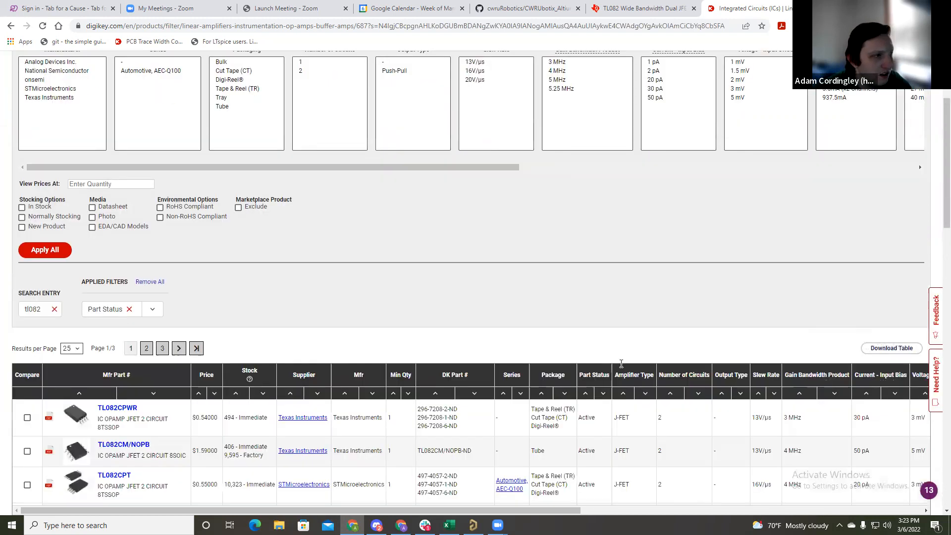
scroll(590, 266, "down", 1)
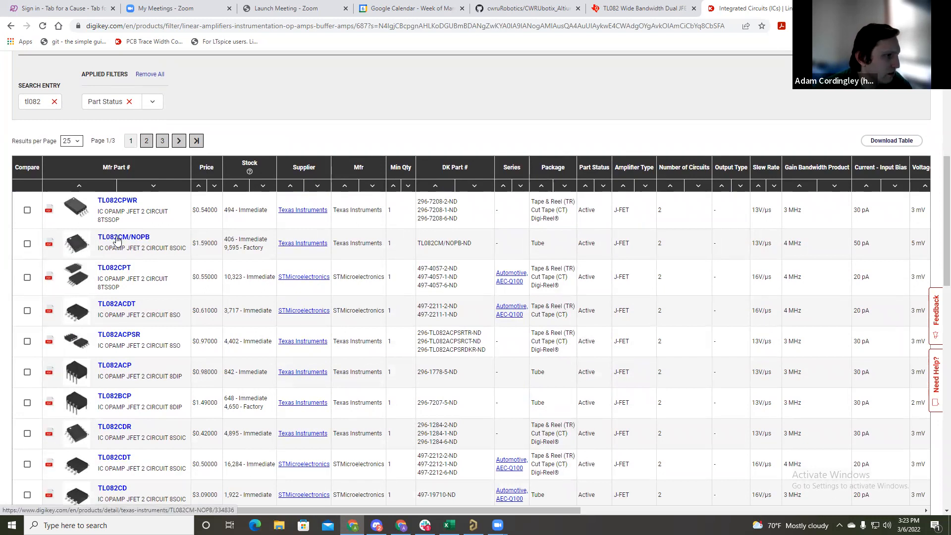
left_click(118, 240)
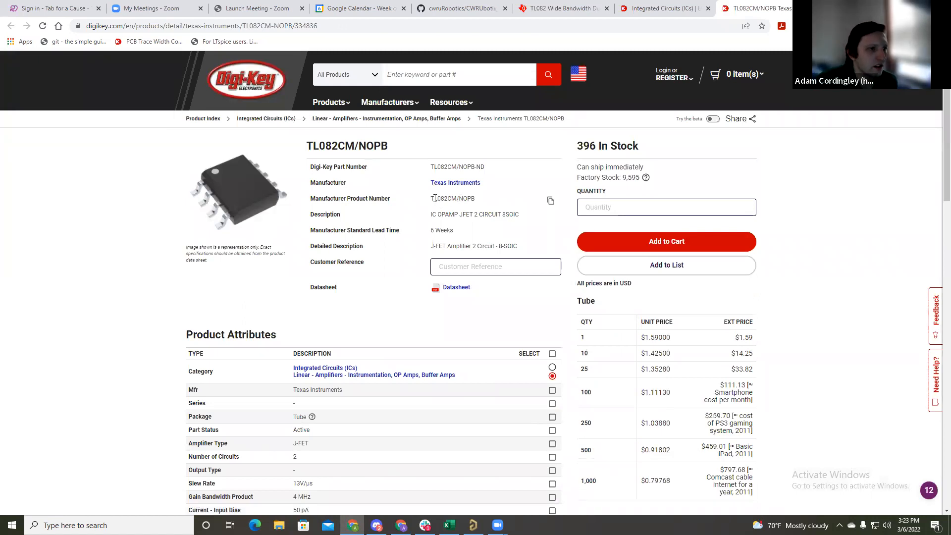
Step: Copy the manufacturer product number TL082CM/NOPB into cell D95 of the Analog sheet in Excel
left_click_drag(431, 198, 475, 201)
key("ctrl+c")
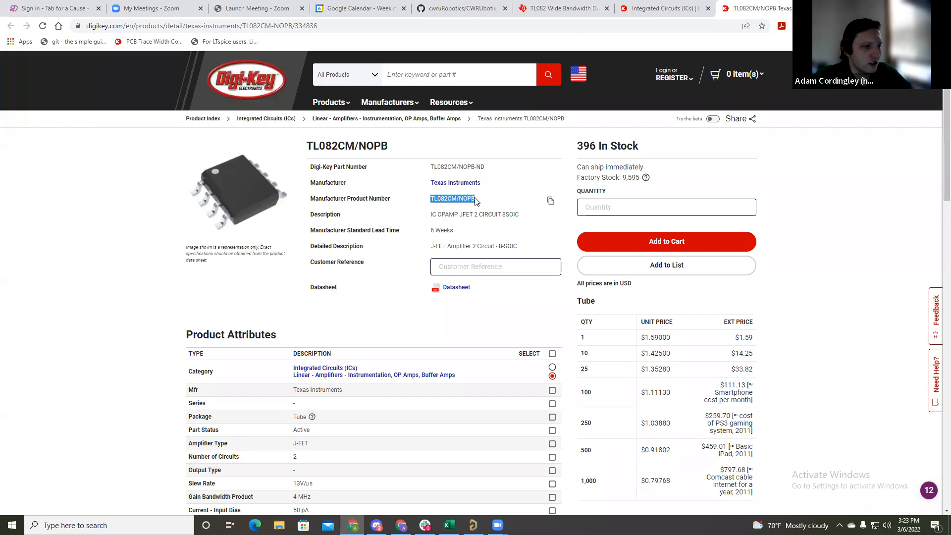
left_click(475, 198)
left_click(449, 525)
left_click(313, 336)
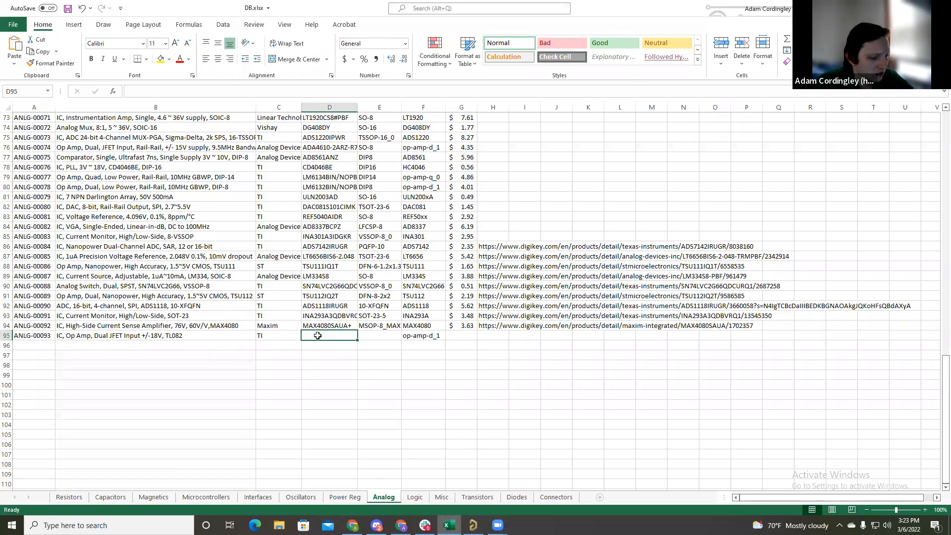
key("ctrl+v")
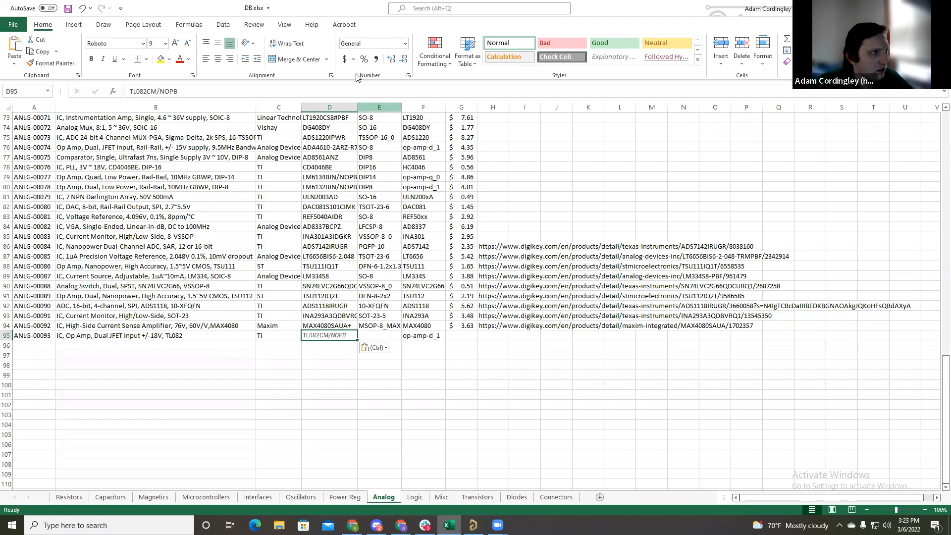
Step: Clear both the contents and the pasted formatting of cell D95 on the Analog sheet
left_click(787, 61)
left_click(798, 103)
left_click(787, 61)
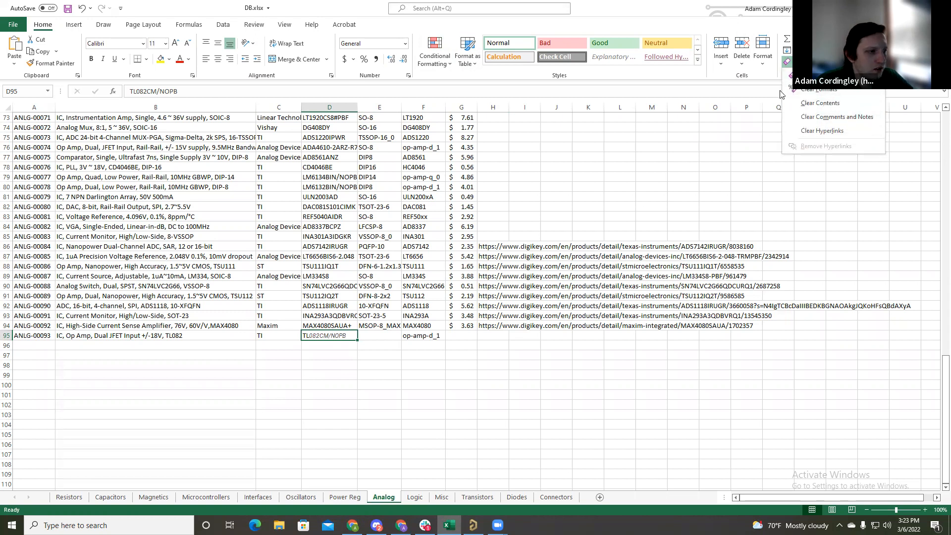
left_click(799, 76)
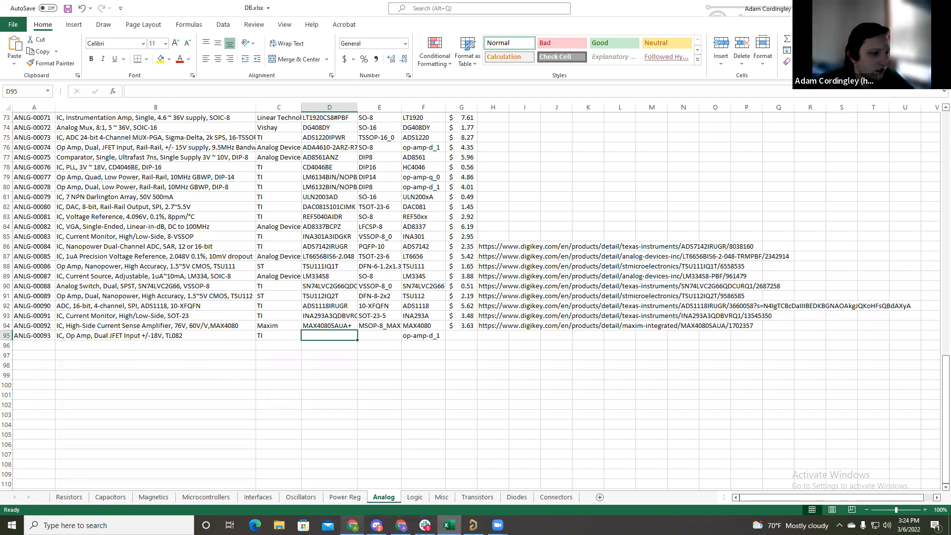
Step: Copy the manufacturer product number TL082CM/NOPB from the Digi-Key page in Chrome into cell D95 of the Excel sheet
left_click(401, 526)
left_click(353, 525)
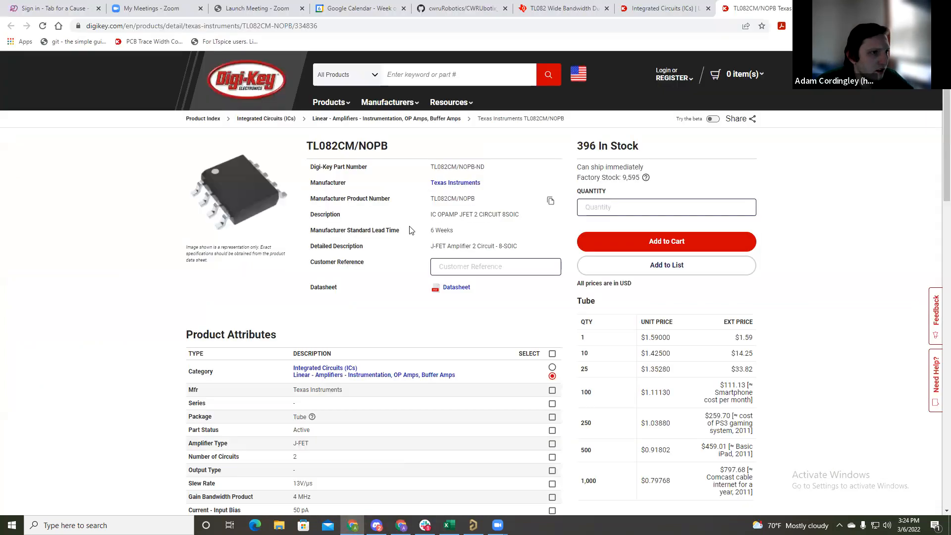
left_click(552, 203)
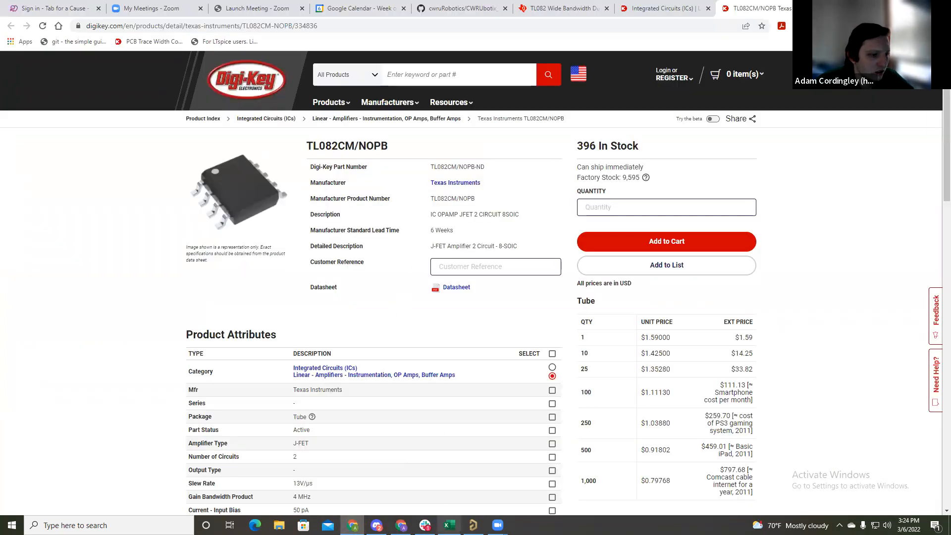
left_click(450, 525)
key("ctrl+v")
key("Tab")
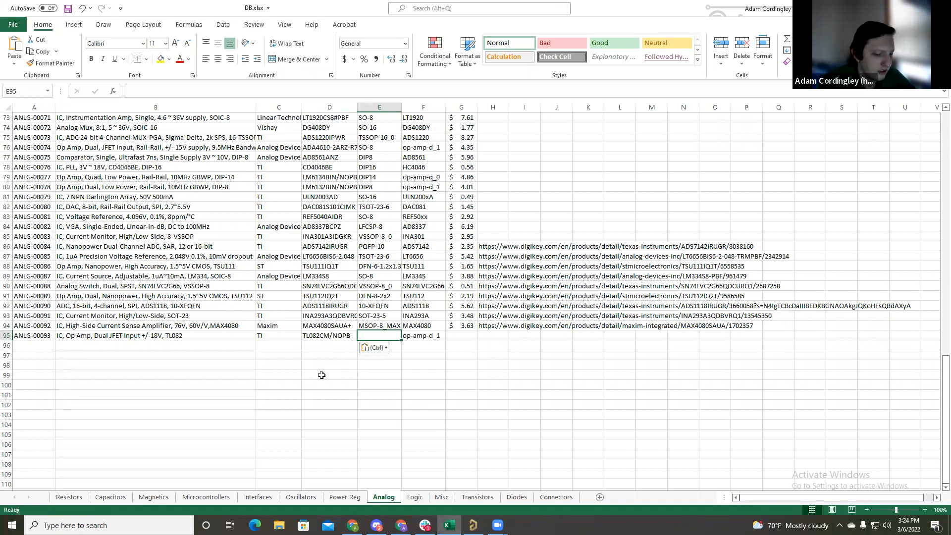
Step: Enter the footprint SO-8 in E95 and the Digi-Key single-unit price 1.59 in G95
type("SO-8")
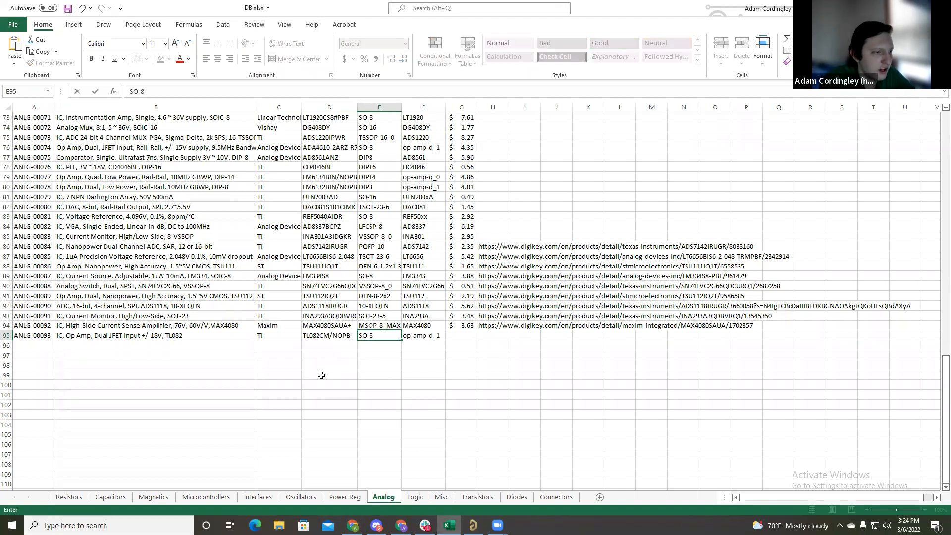
key("Tab")
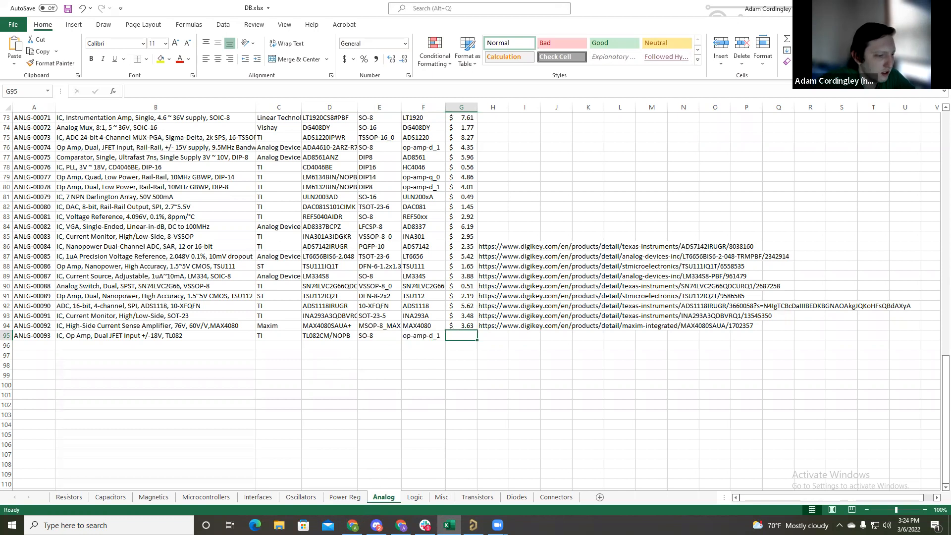
left_click(353, 525)
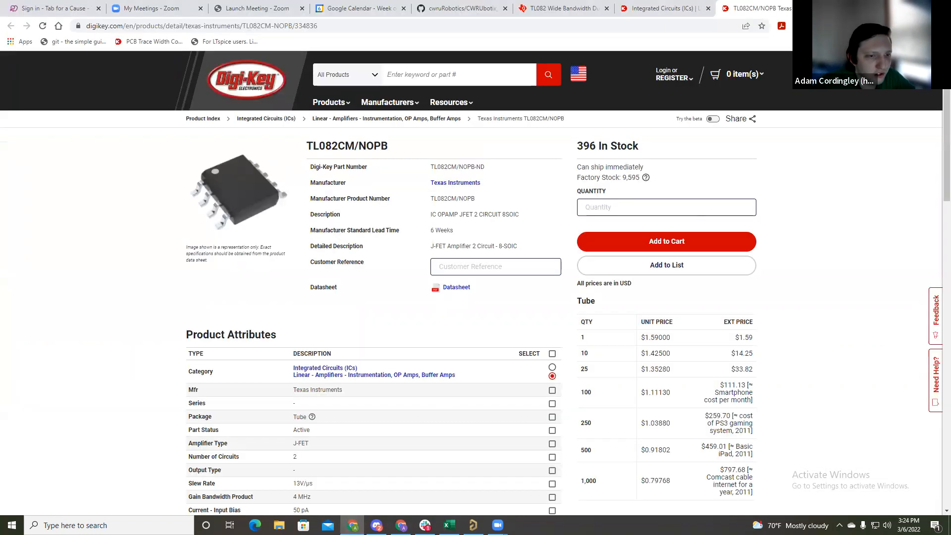
key("alt+Tab")
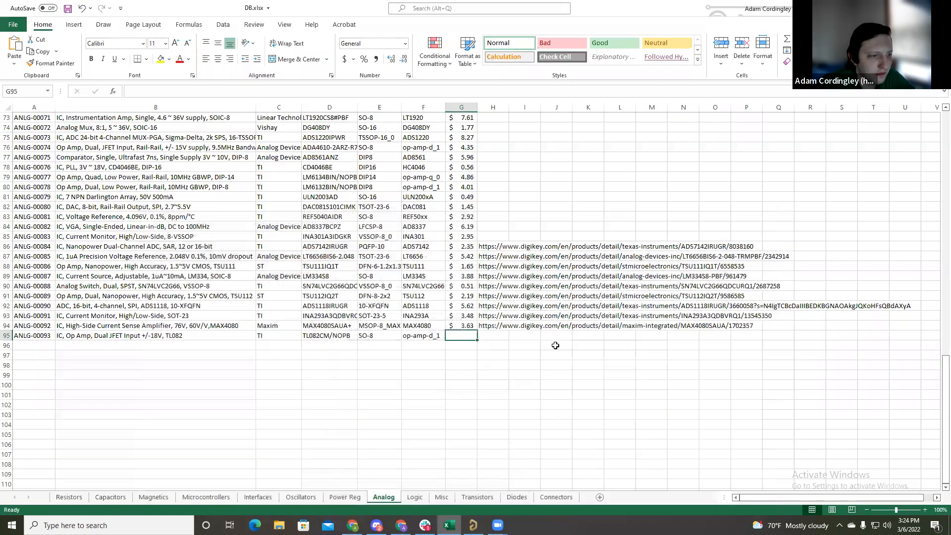
type("1.59")
key("Tab")
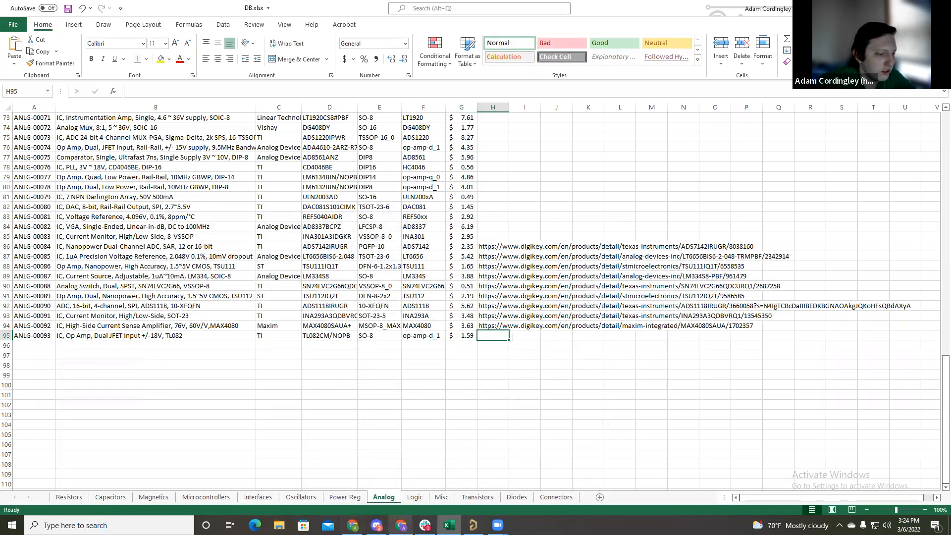
Step: Copy the TL082CM/NOPB product page URL from Chrome into cell H95 of the Analog sheet and save DB.xlsx
left_click(353, 525)
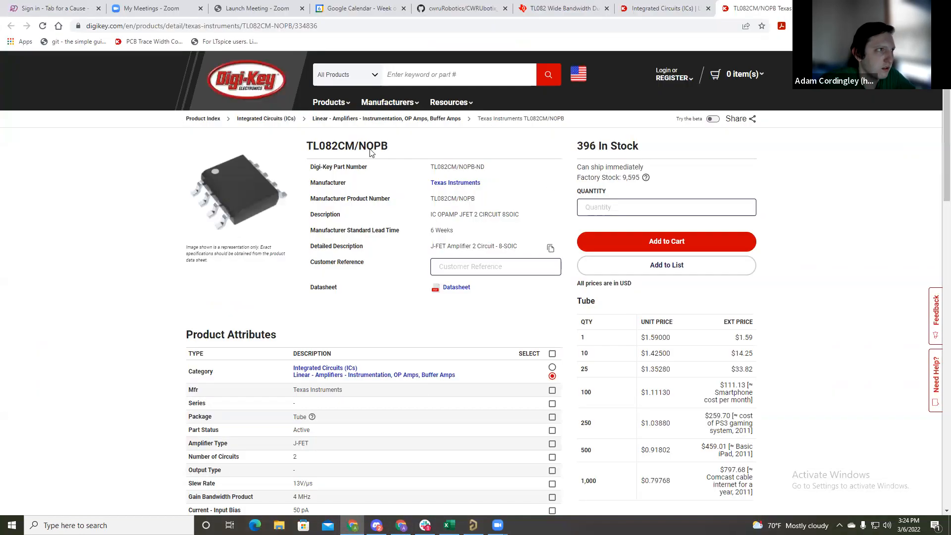
left_click(355, 25)
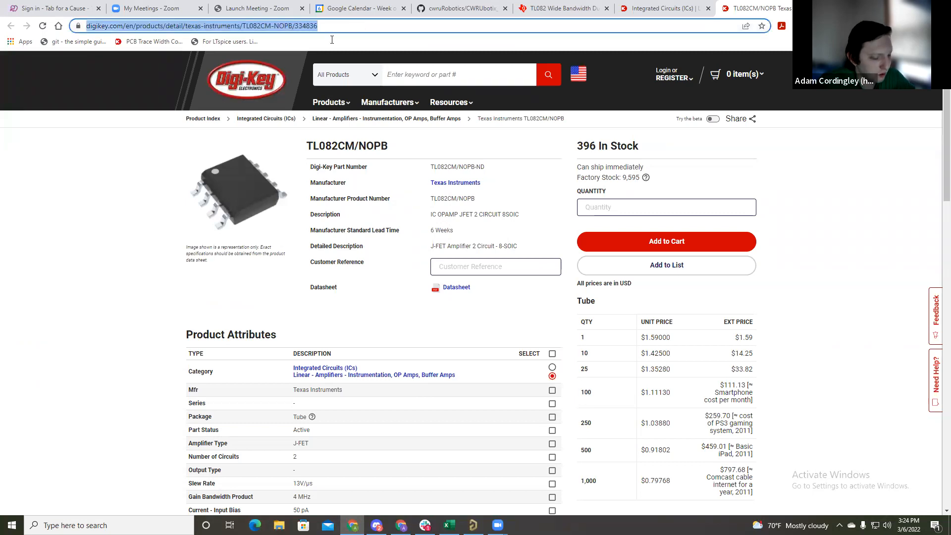
left_click(75, 206)
key("ctrl+l")
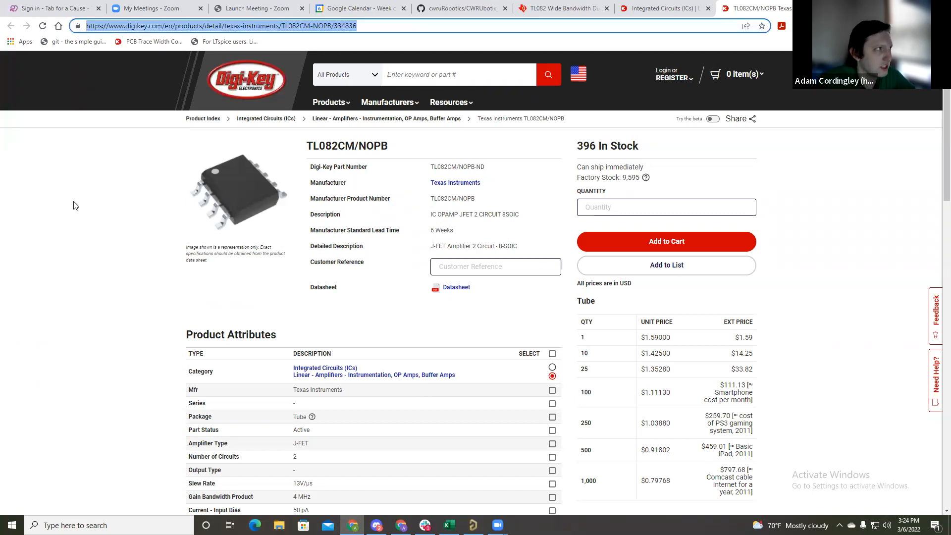
left_click(76, 206)
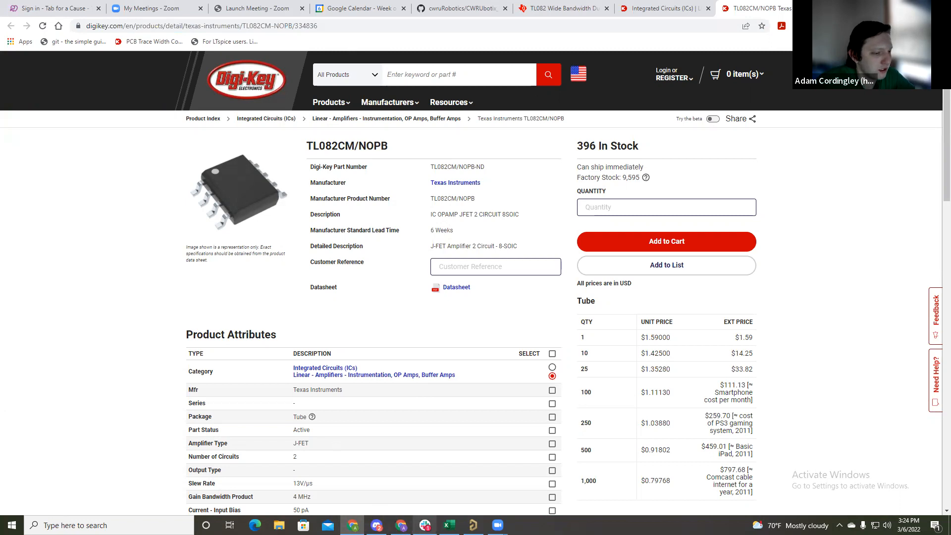
left_click(449, 525)
key("ctrl+v")
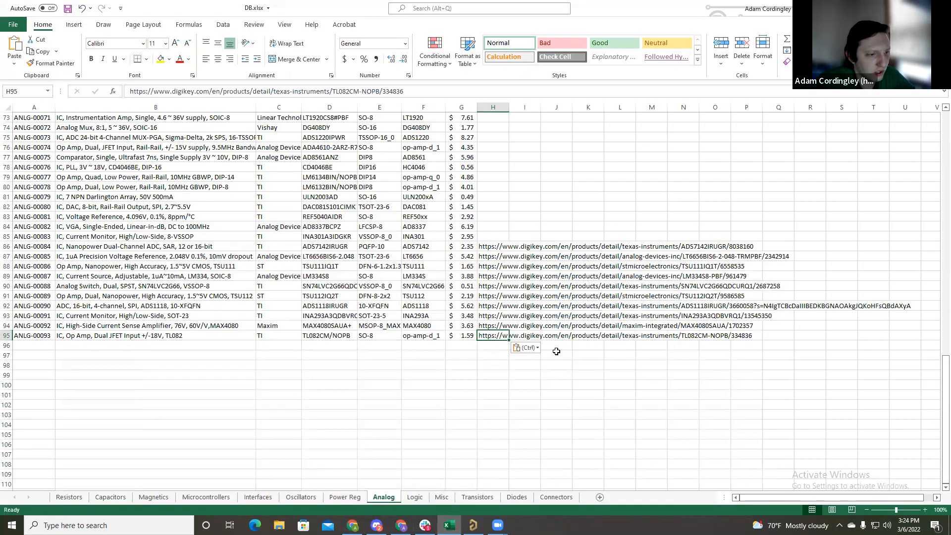
key("Return")
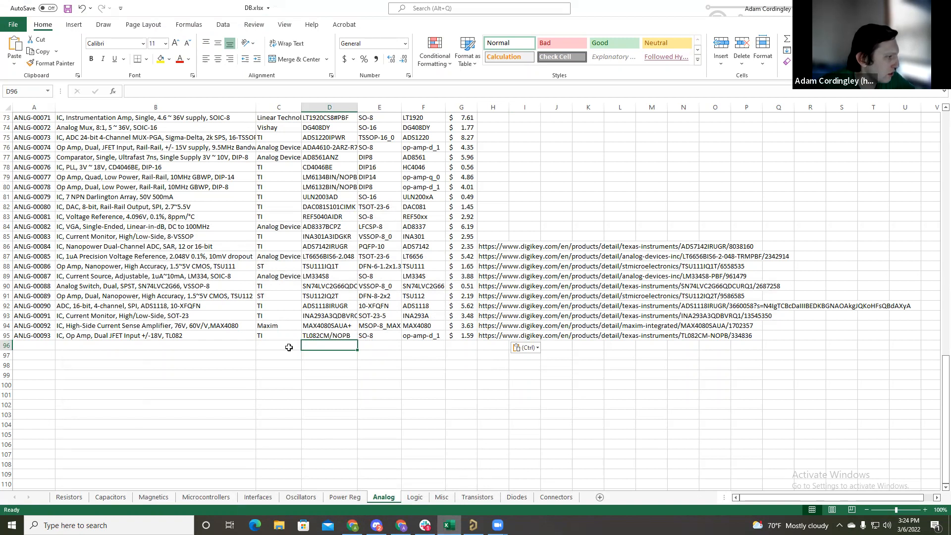
left_click(182, 345)
key("ctrl+s")
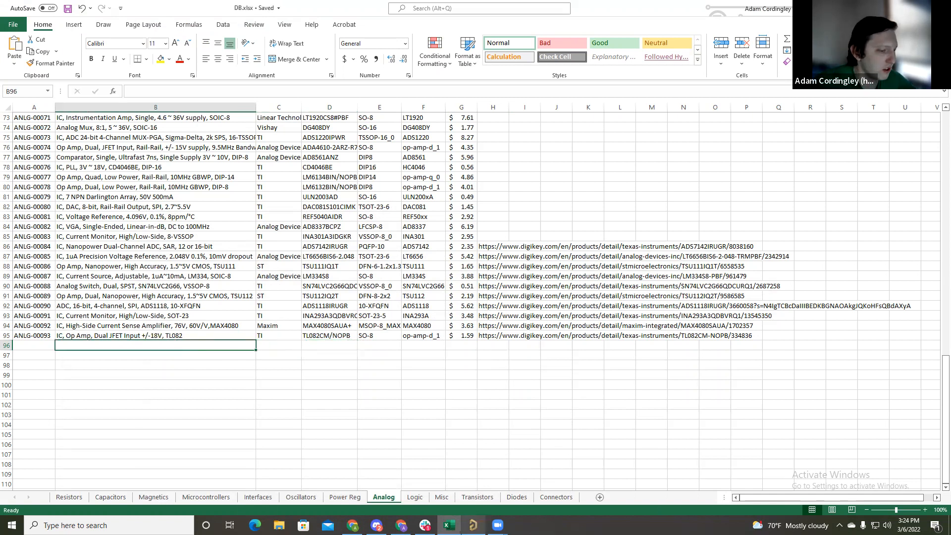
left_click(473, 525)
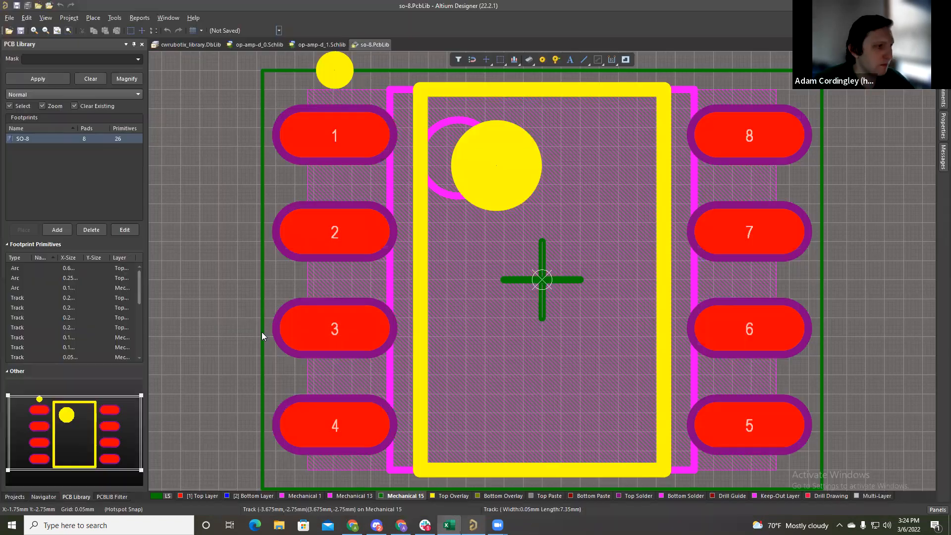
left_click(179, 44)
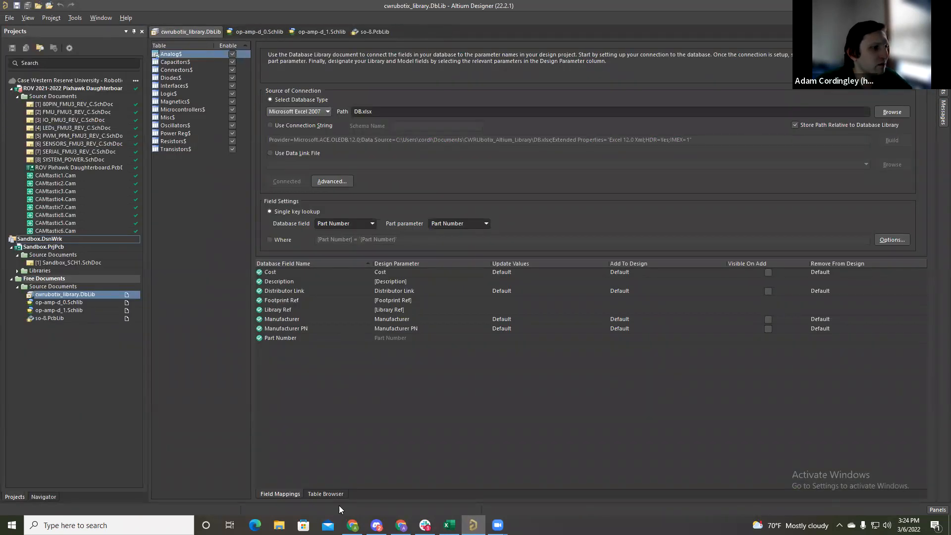
left_click(76, 18)
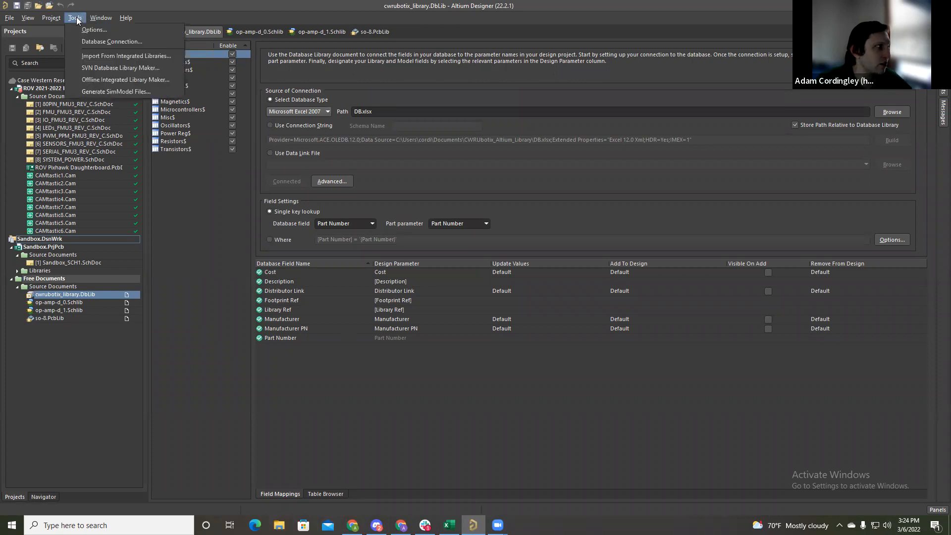
left_click(114, 80)
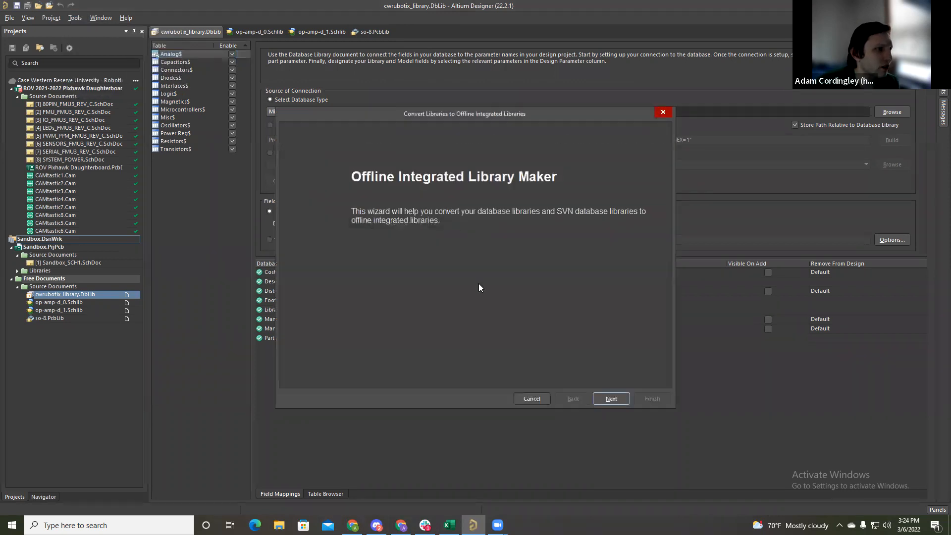
left_click(609, 399)
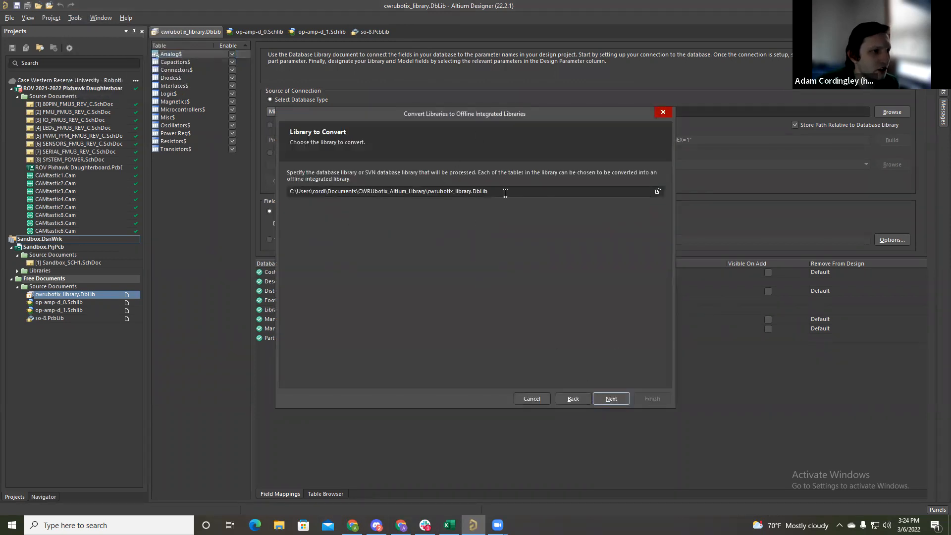
left_click(623, 399)
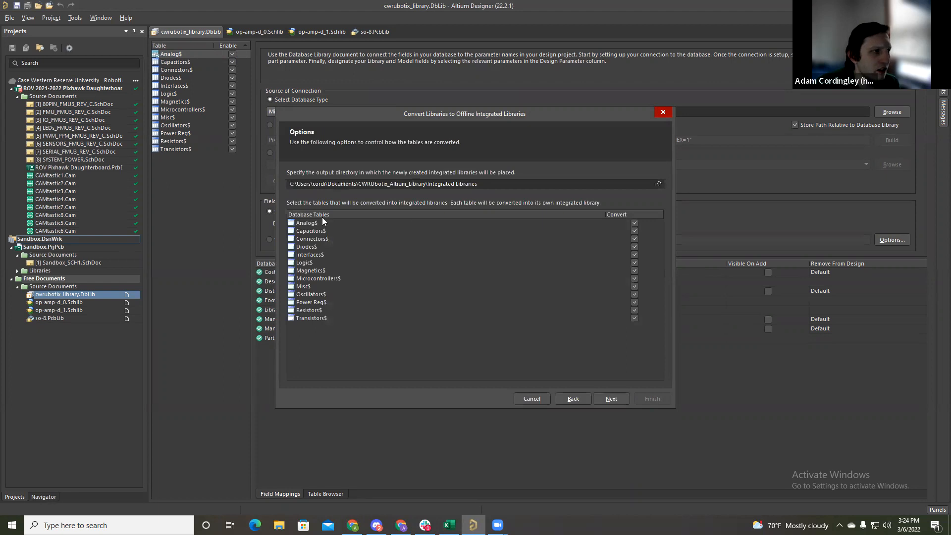
left_click(634, 230)
left_click(634, 231)
left_click(635, 223)
left_click(635, 239)
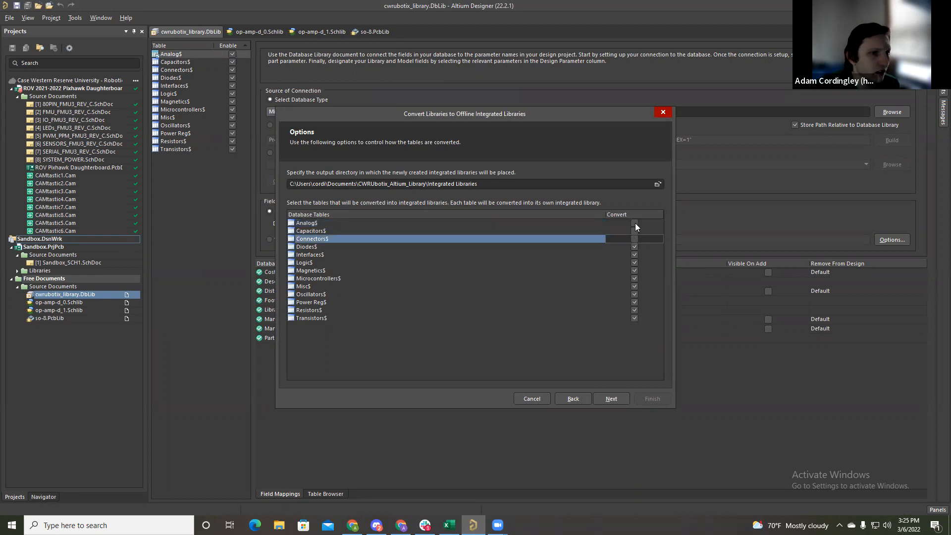
left_click(634, 223)
left_click(635, 247)
left_click(635, 254)
left_click(634, 263)
left_click(634, 270)
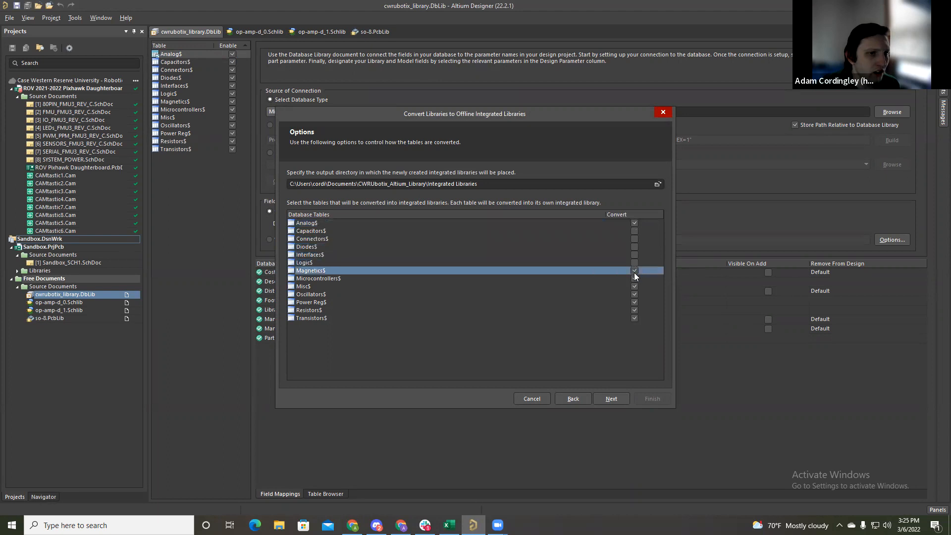
left_click(635, 279)
left_click(634, 287)
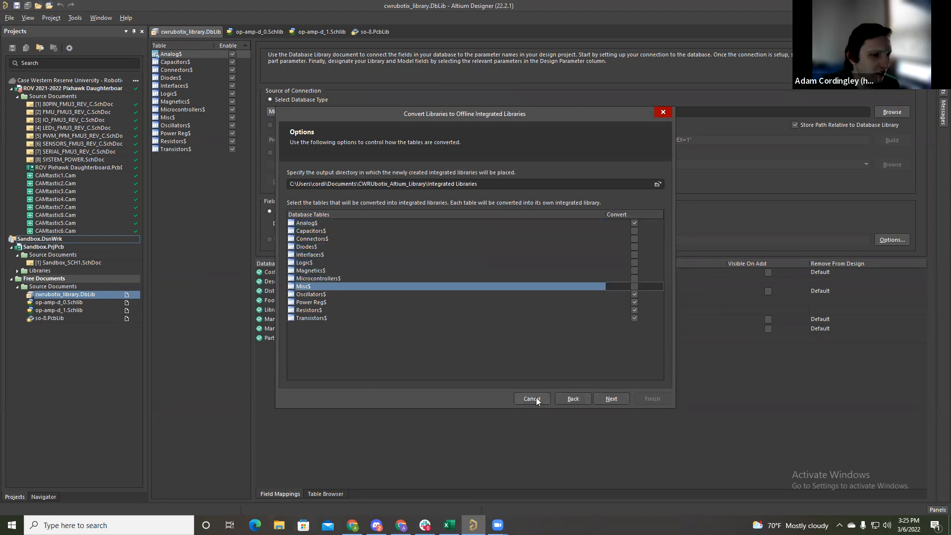
left_click(536, 397)
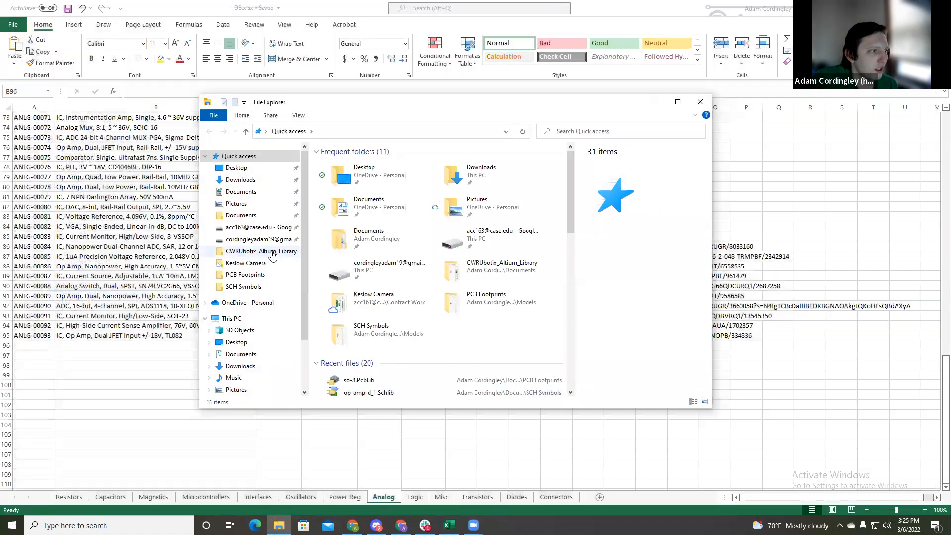
Step: Delete the Analog$ folder from CWRUbotix_Altium_Library\Integrated Libraries in File Explorer and close the window
left_click(268, 251)
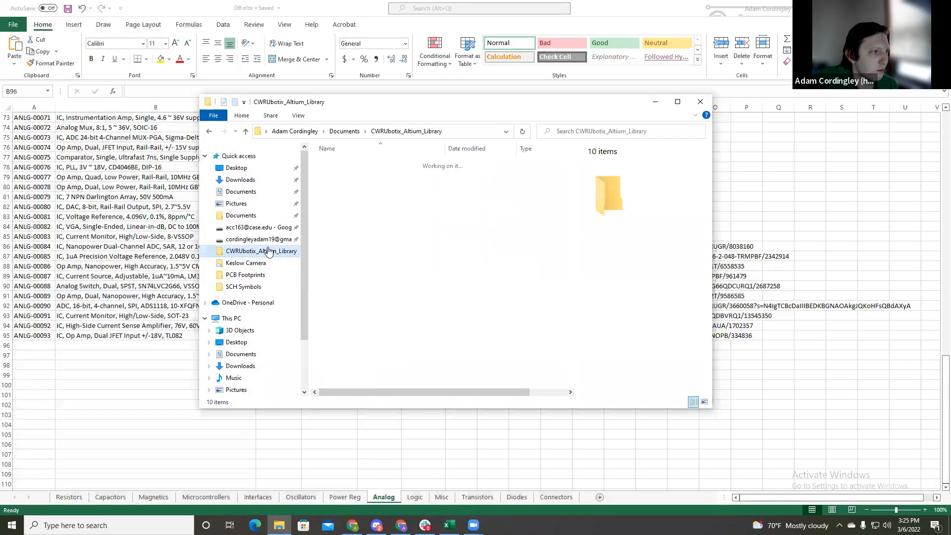
double_click(347, 183)
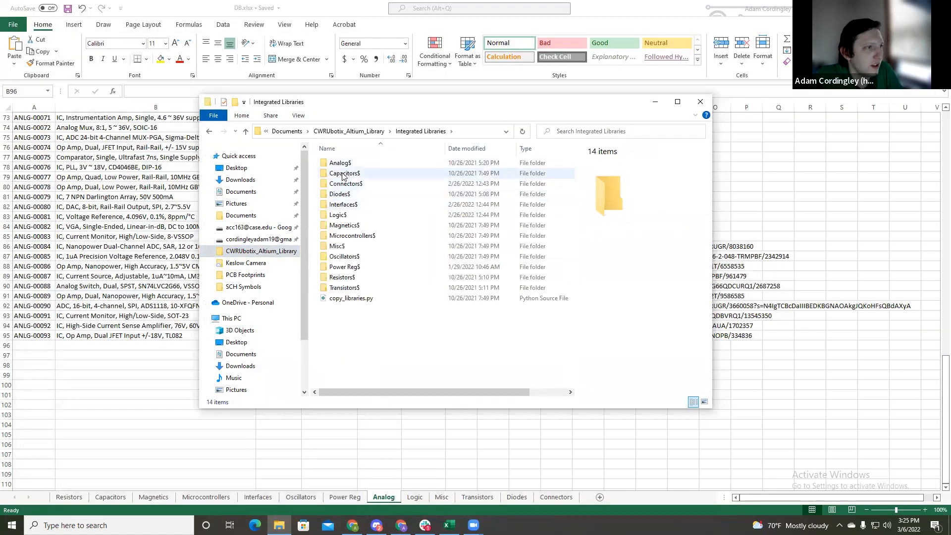
left_click(340, 164)
key("Delete")
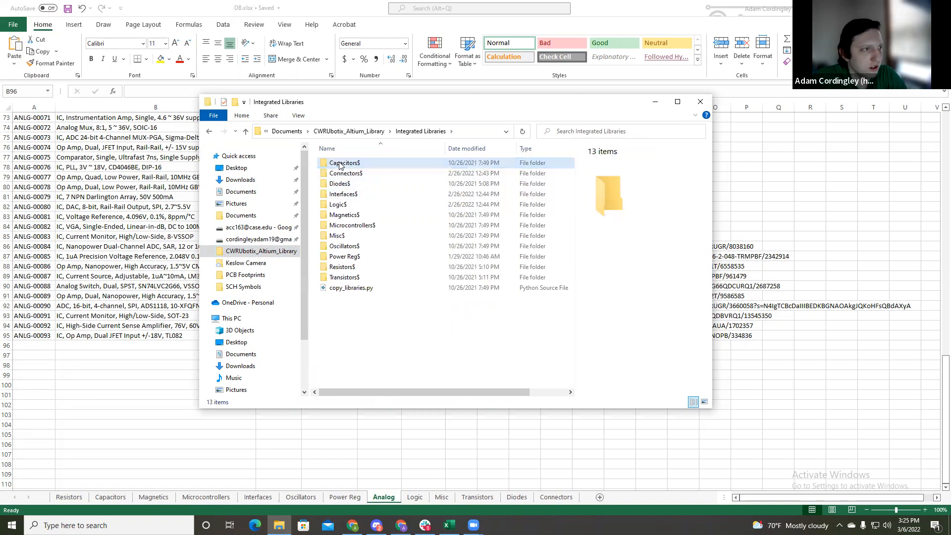
left_click(700, 102)
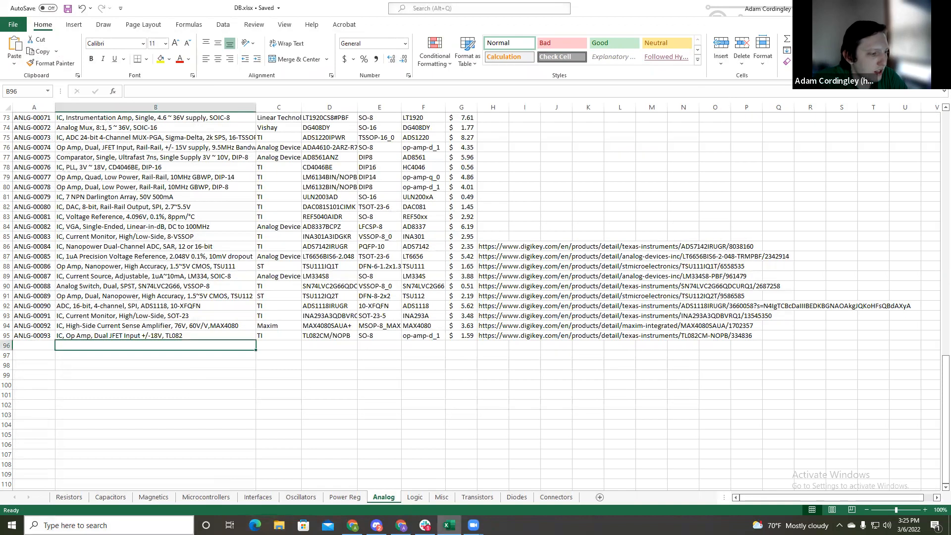
Step: Launch Altium Designer and bring up the cwrubotix_library.DbLib document
left_click(99, 525)
type("altiu")
key("Return")
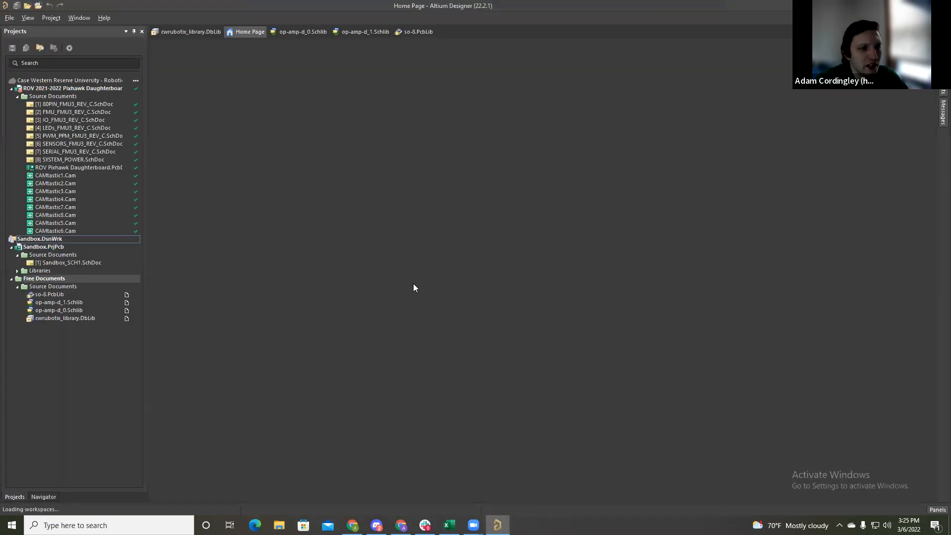
left_click(186, 31)
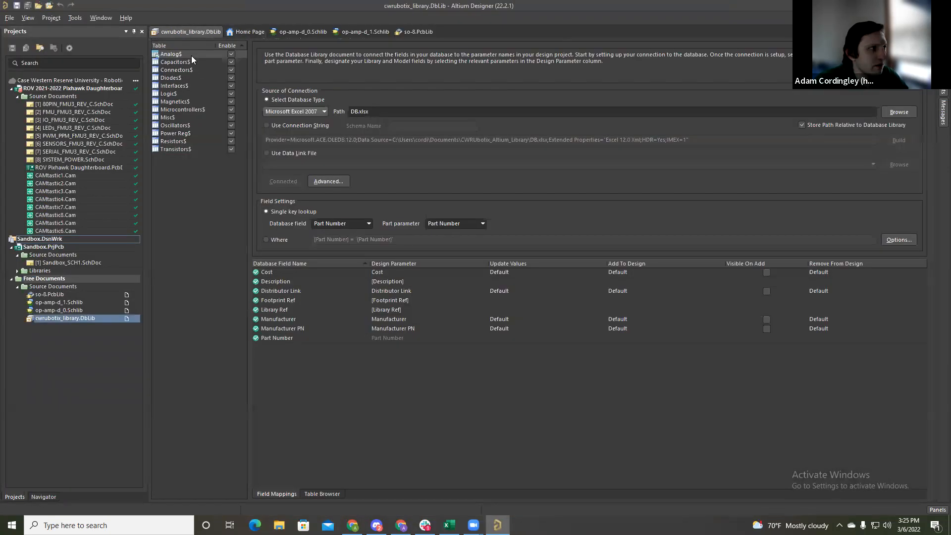
Step: Start the Offline Integrated Library Maker for cwrubotix_library.DbLib and continue to the table conversion options
left_click(75, 18)
left_click(126, 80)
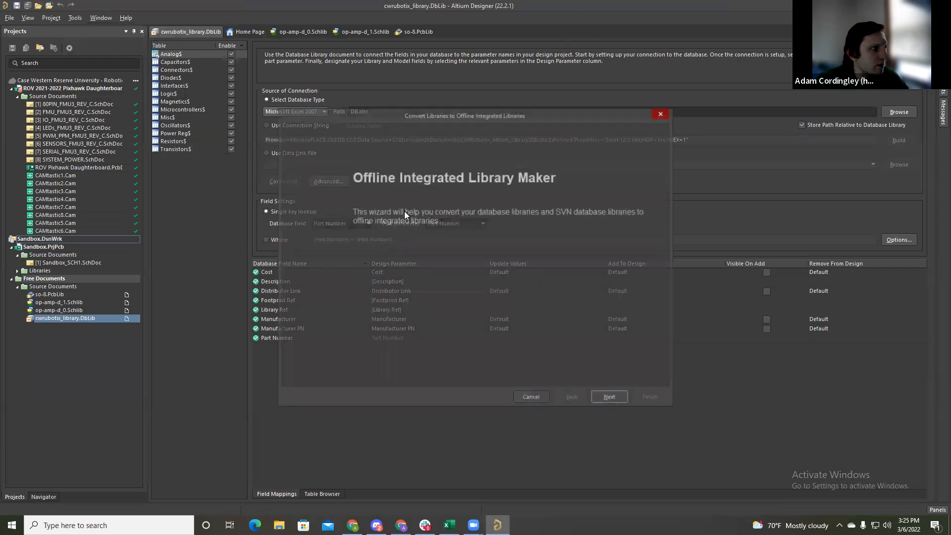
left_click(606, 398)
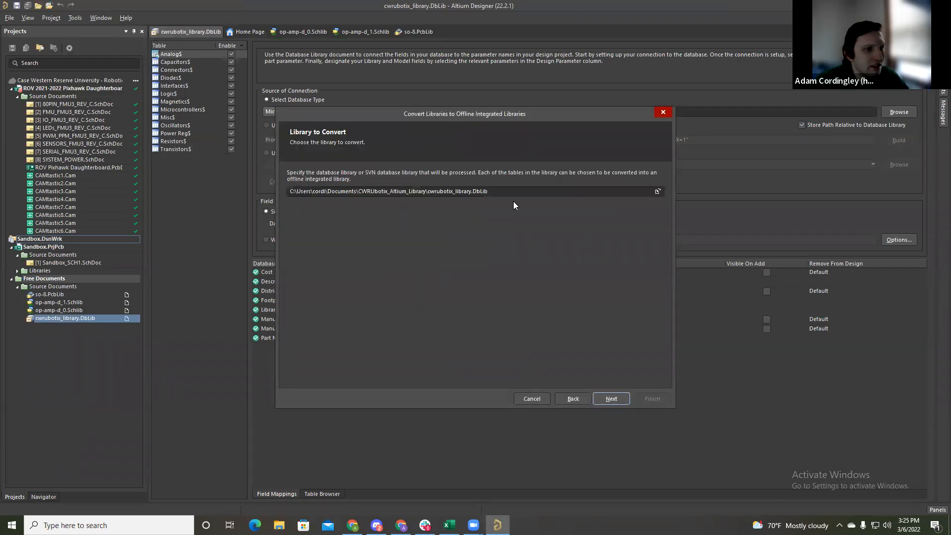
left_click(610, 397)
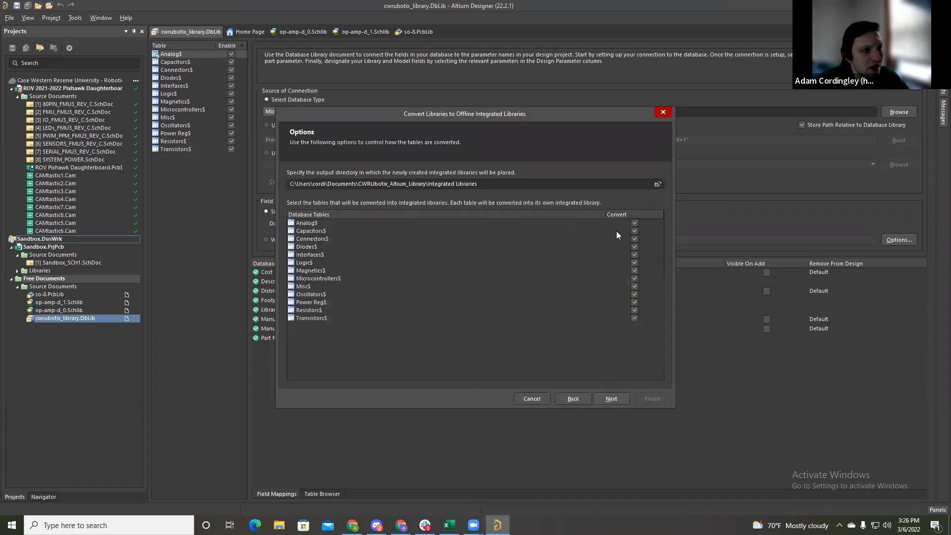
Step: Exclude every database table from Capacitors$ to Transistors$ from the conversion, keeping only Analog$
left_click(635, 231)
left_click(634, 239)
left_click(635, 247)
left_click(634, 255)
left_click(634, 262)
left_click(634, 271)
left_click(634, 279)
left_click(634, 286)
left_click(635, 295)
left_click(635, 302)
left_click(635, 310)
left_click(634, 319)
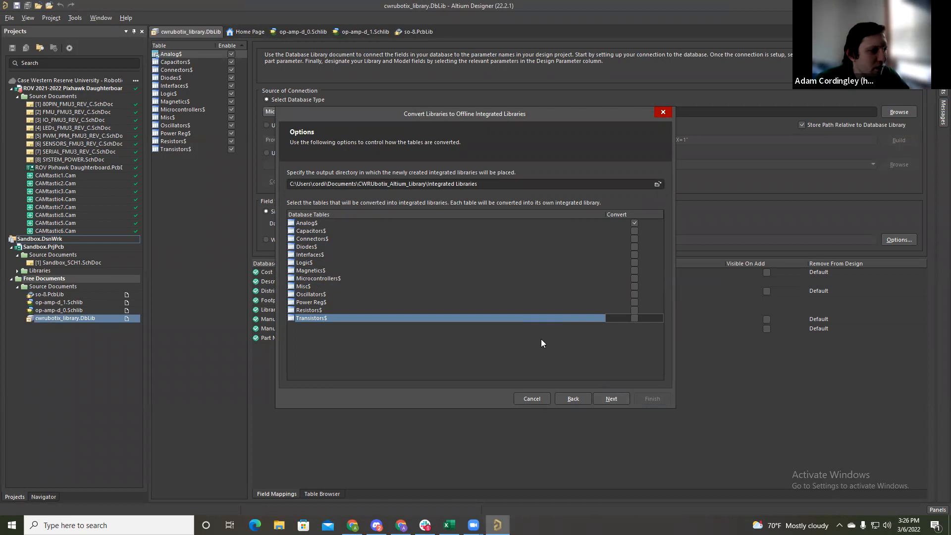
left_click(317, 224)
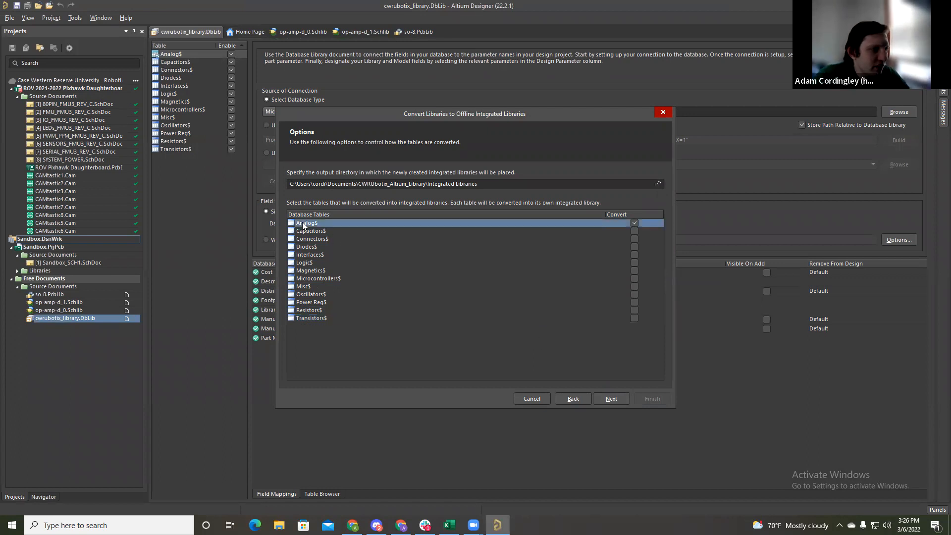
Step: Run the conversion of the Analog$ table into an integrated library and close the completed wizard
left_click(608, 398)
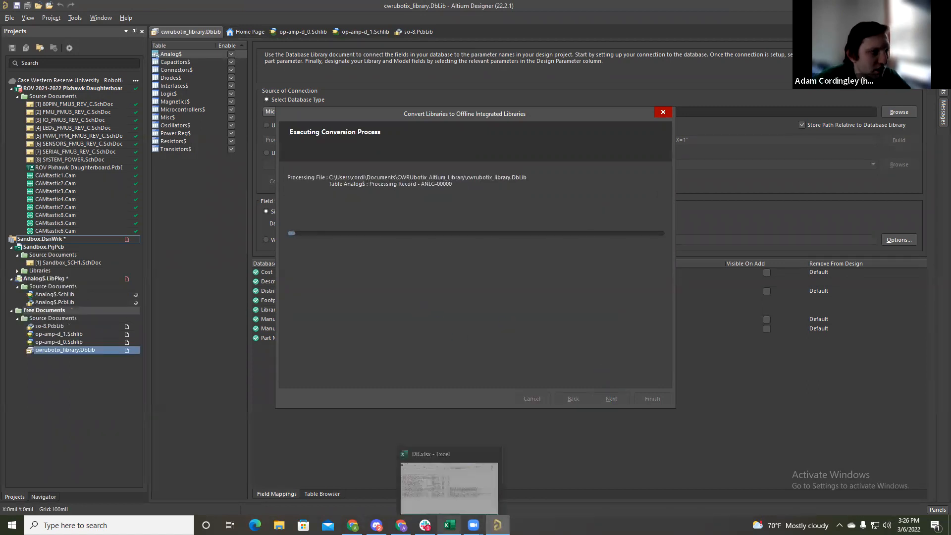
left_click(449, 525)
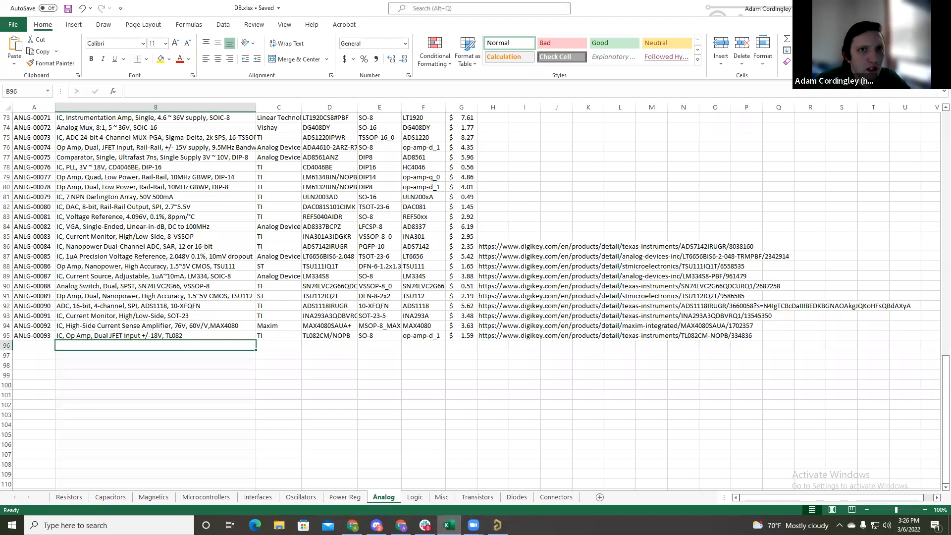
key("alt+Tab")
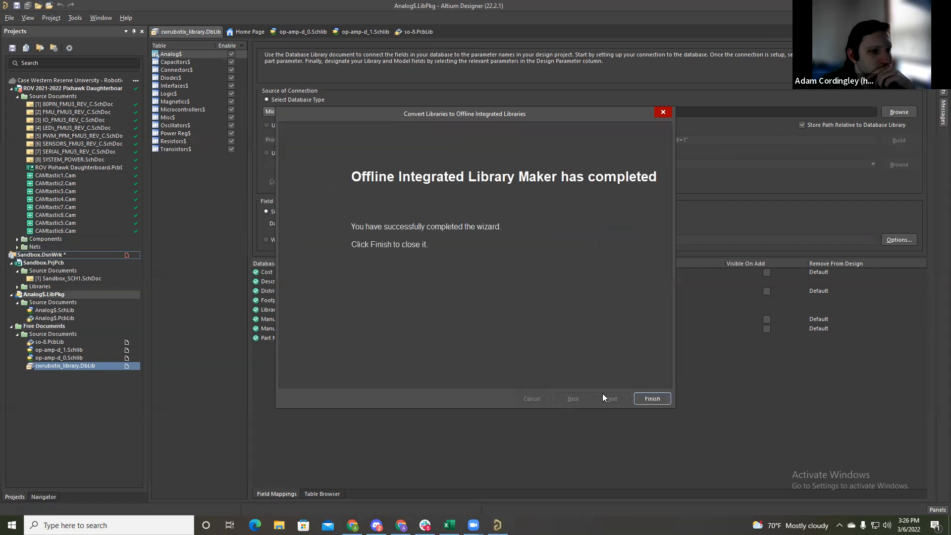
left_click(646, 401)
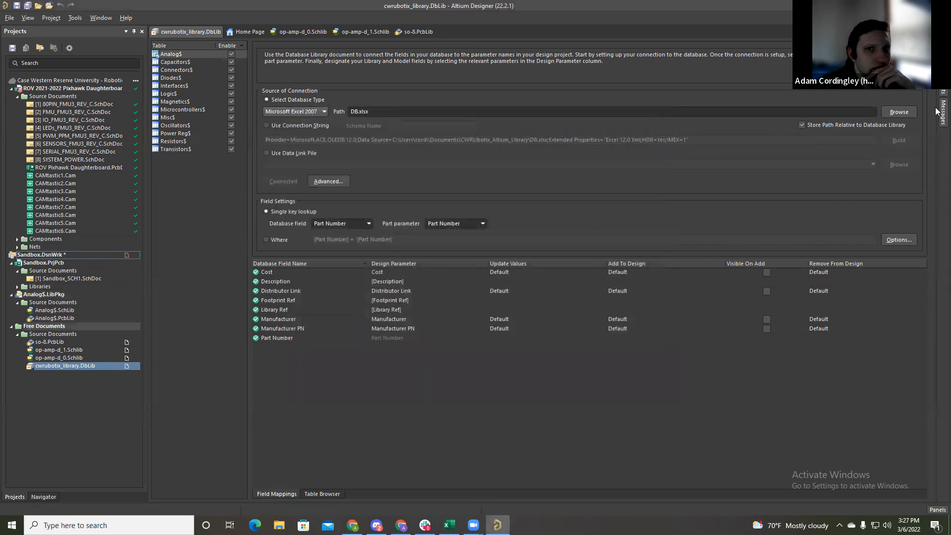
Step: Review the compiler messages for Analog$.SchLib and Analog$.LibPkg, widening the message columns to read them
mouse_move(936, 113)
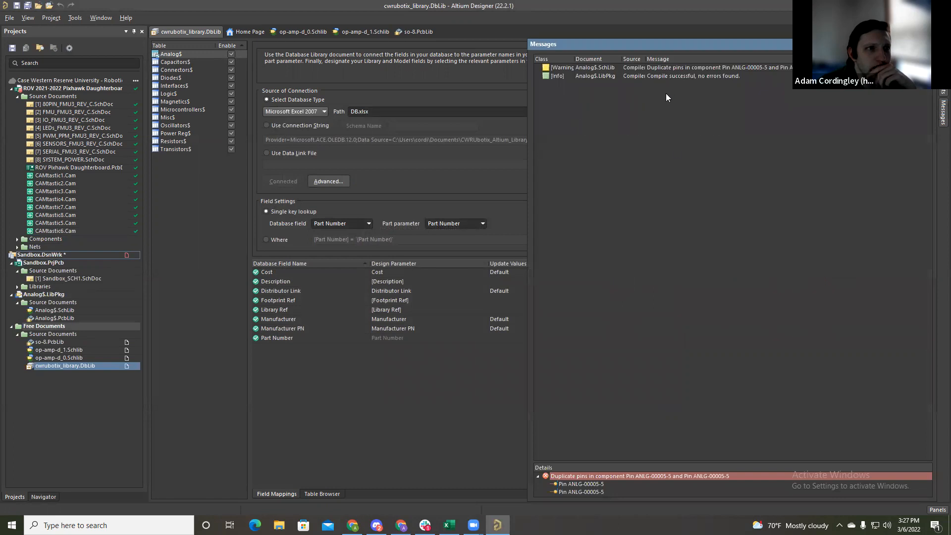
left_click(683, 68)
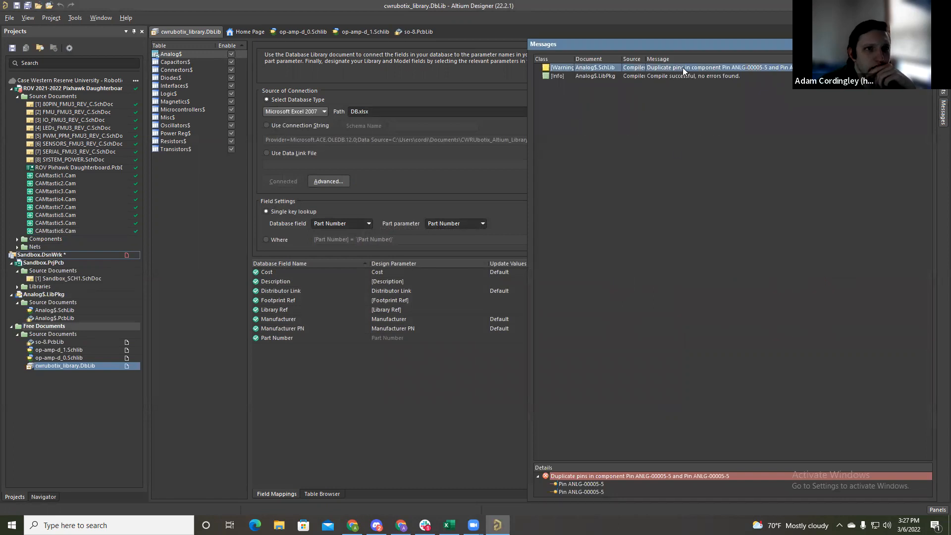
mouse_move(574, 59)
left_mouse_down()
mouse_move(616, 59)
mouse_move(589, 59)
left_mouse_up()
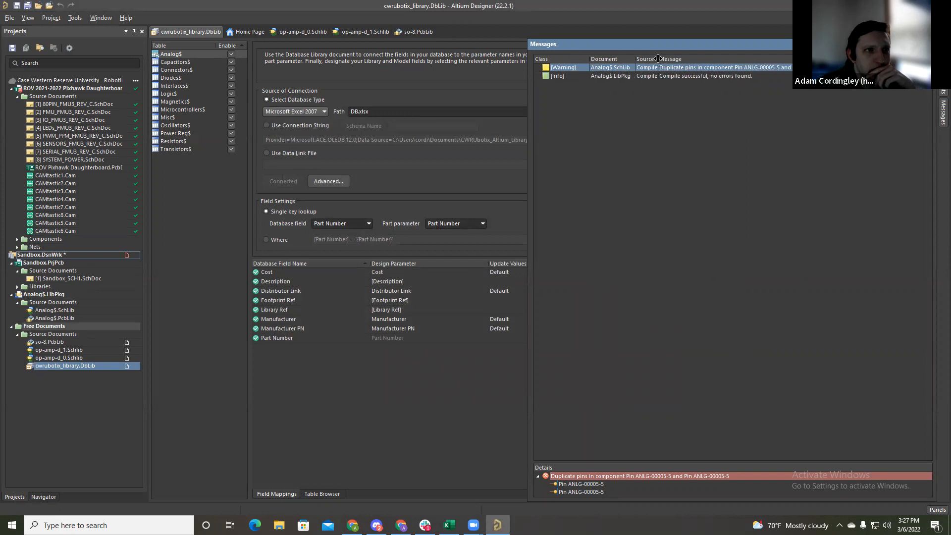
left_click_drag(658, 59, 667, 60)
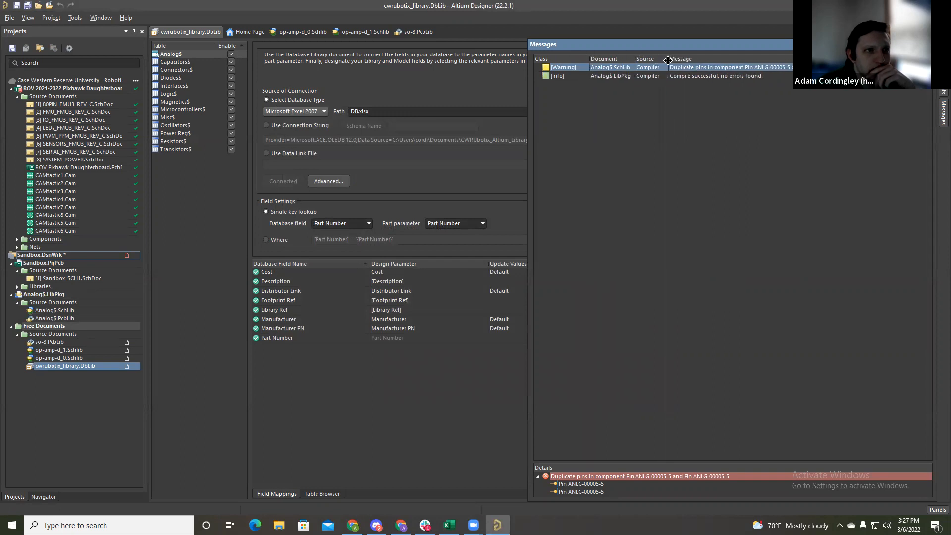
left_click(701, 78)
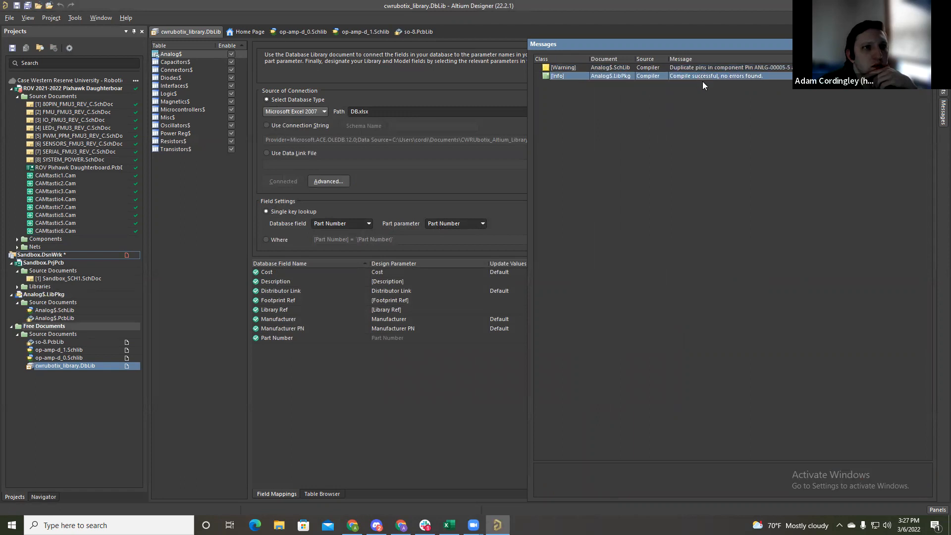
left_click(937, 118)
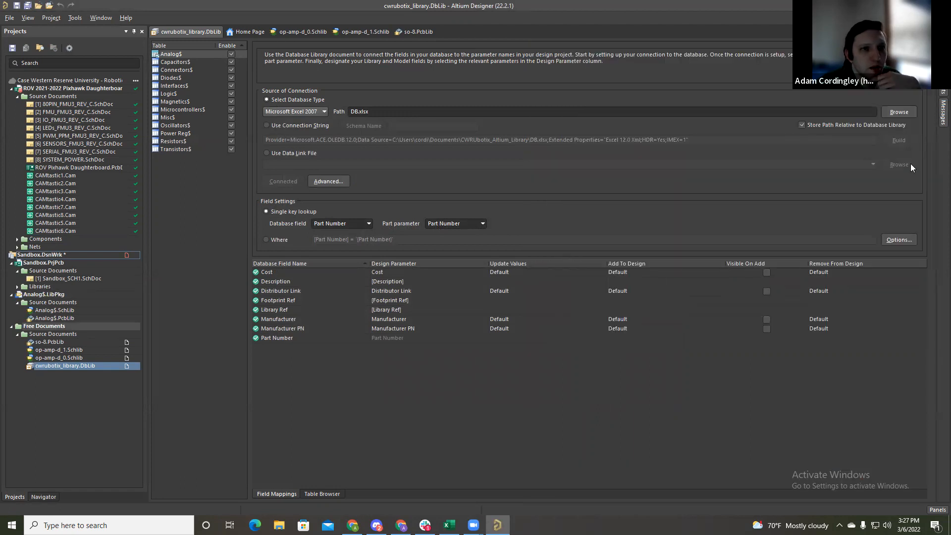
mouse_move(937, 124)
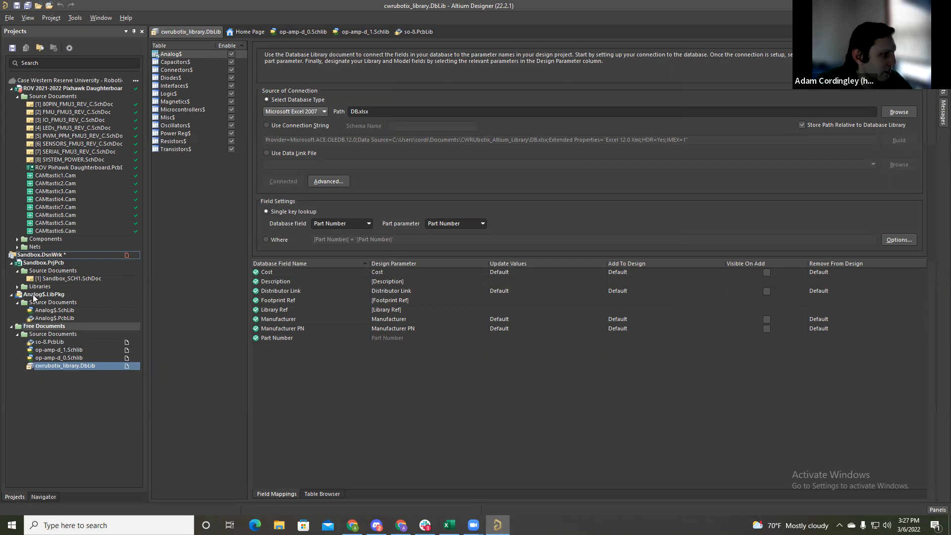
Step: Close the Analog$.LibPkg project and save the Sandbox.DsnWrk project group
left_click(34, 295)
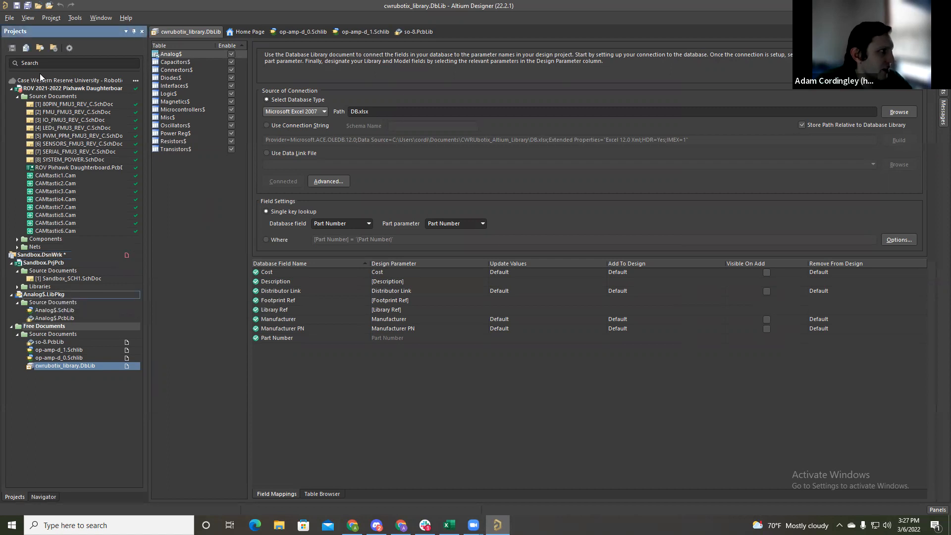
right_click(36, 296)
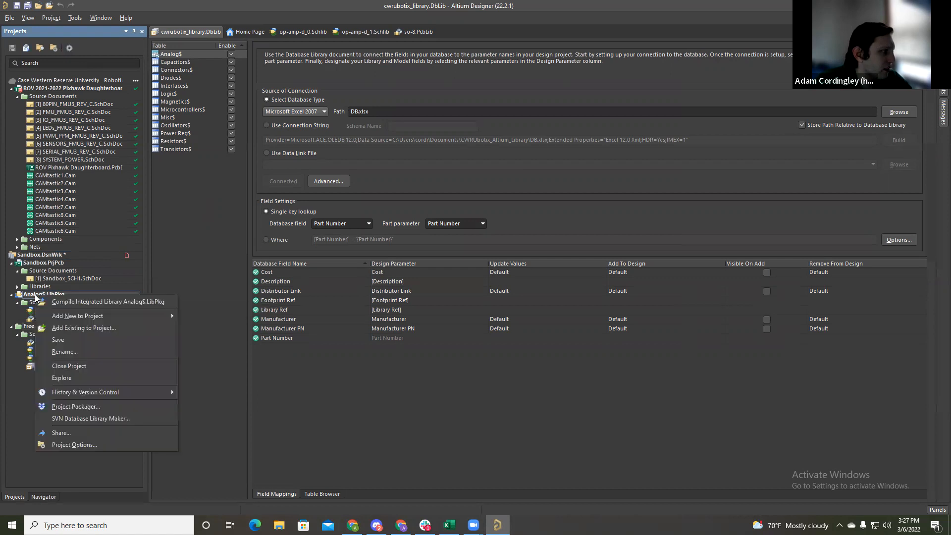
left_click(87, 364)
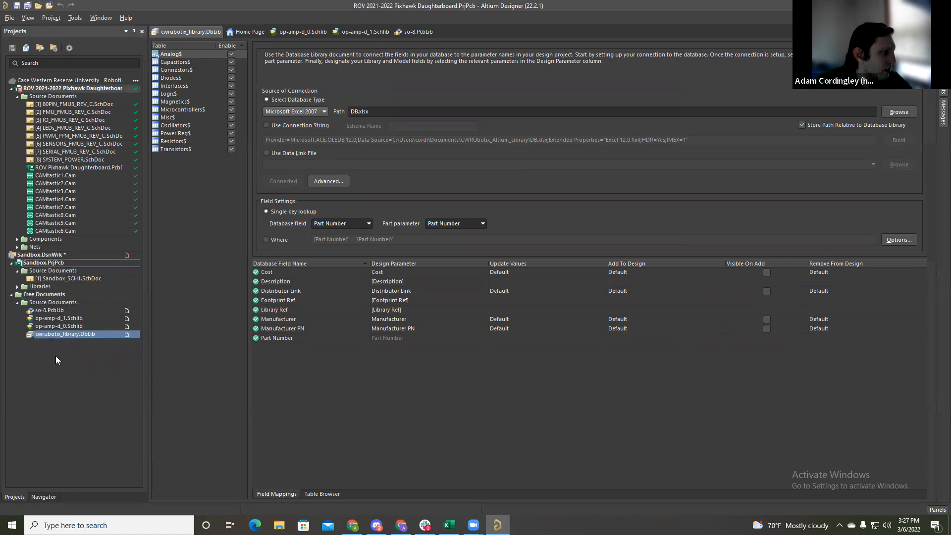
left_click(12, 296)
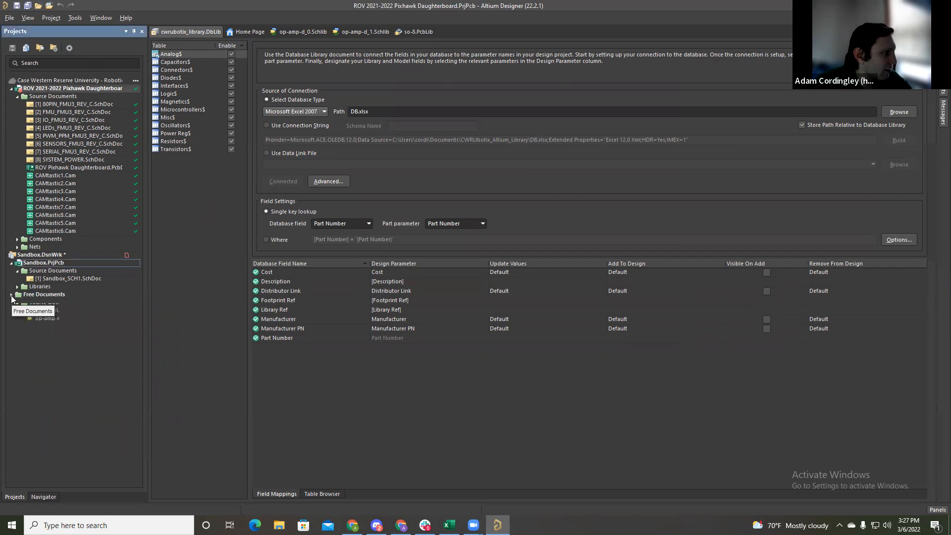
left_click(12, 295)
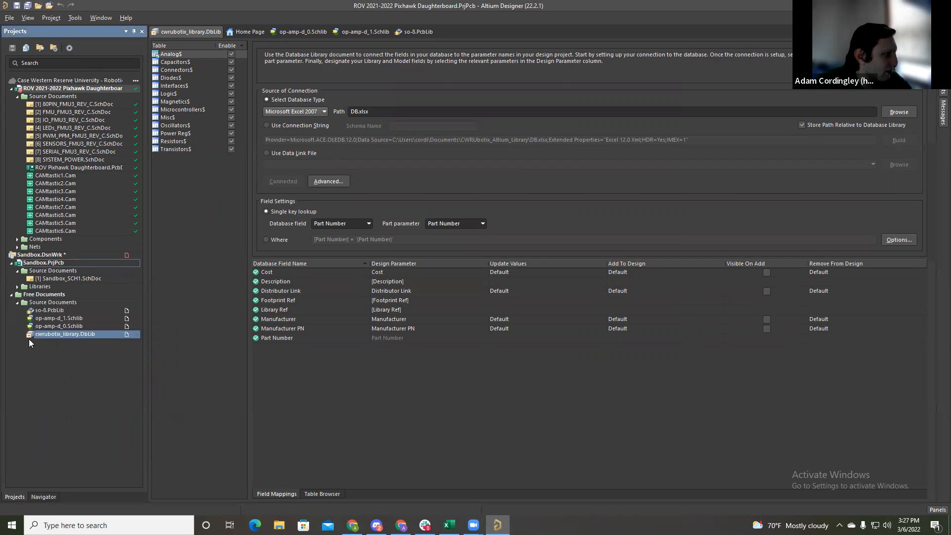
right_click(46, 257)
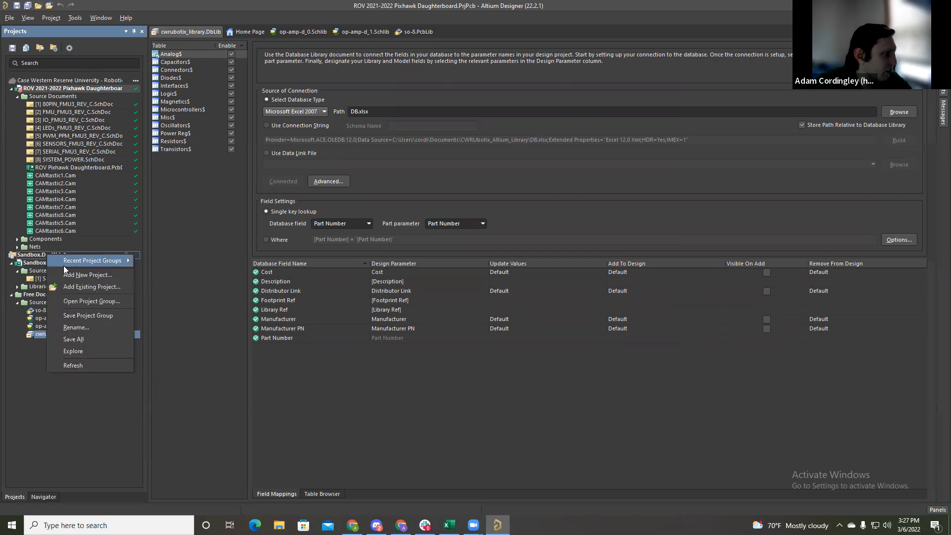
left_click(74, 317)
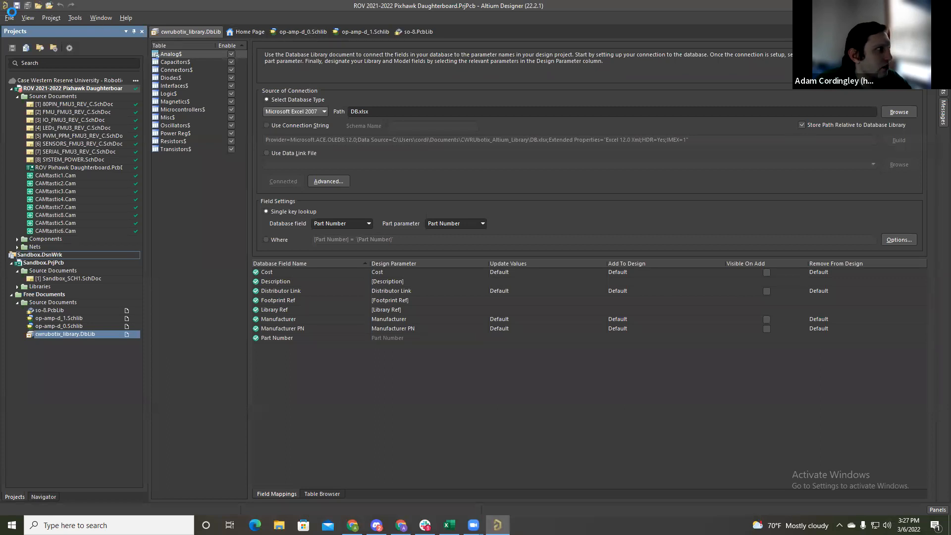
Step: Open Sandbox_SCH1.SchDoc and search the Analog$.IntLib component library for tl082
double_click(54, 279)
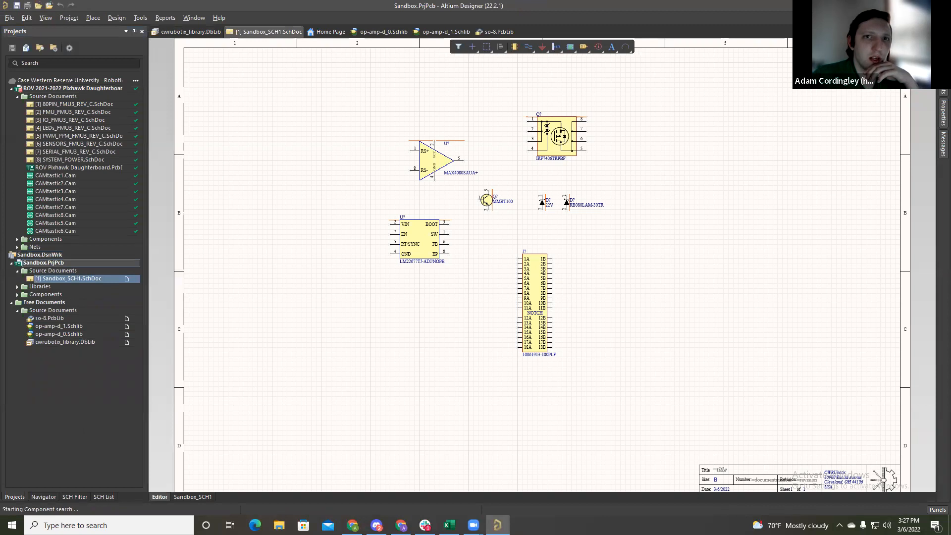
left_click(943, 75)
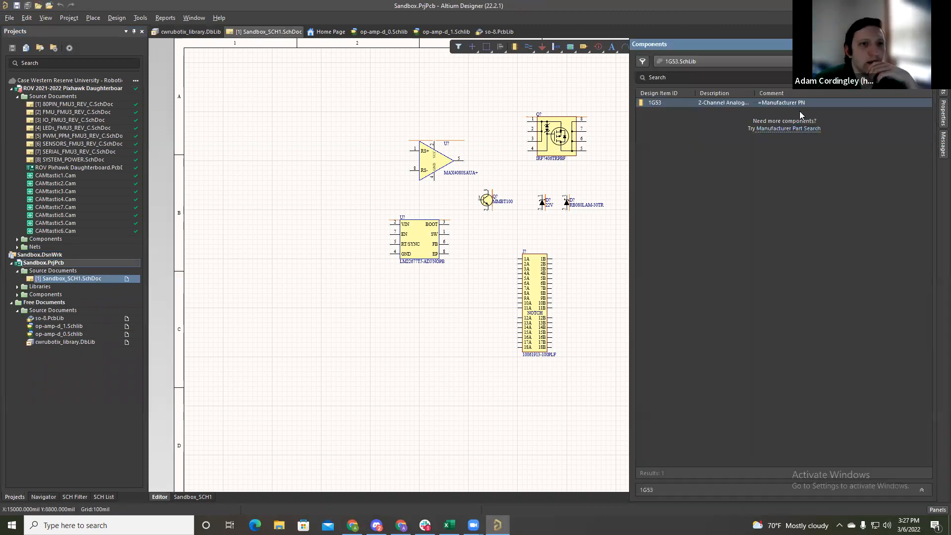
left_click(717, 61)
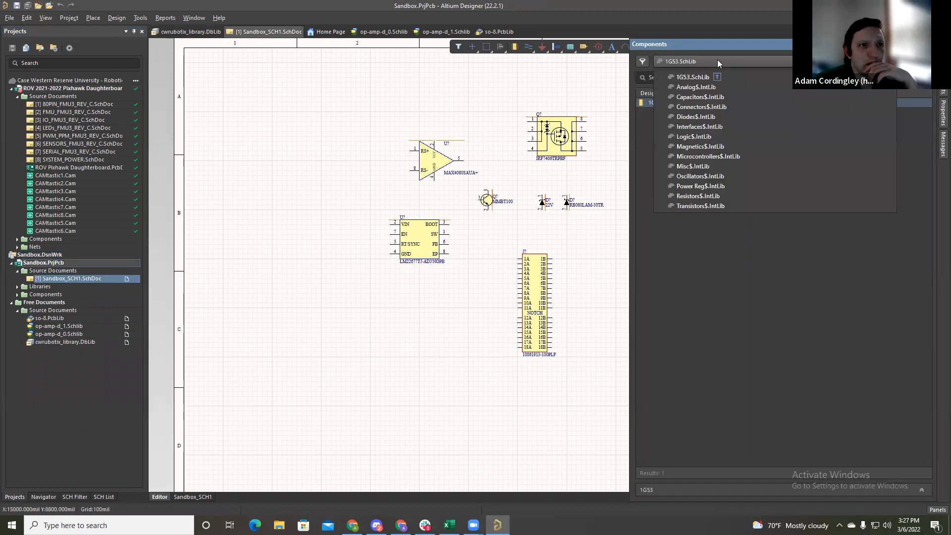
left_click(690, 82)
left_click(696, 78)
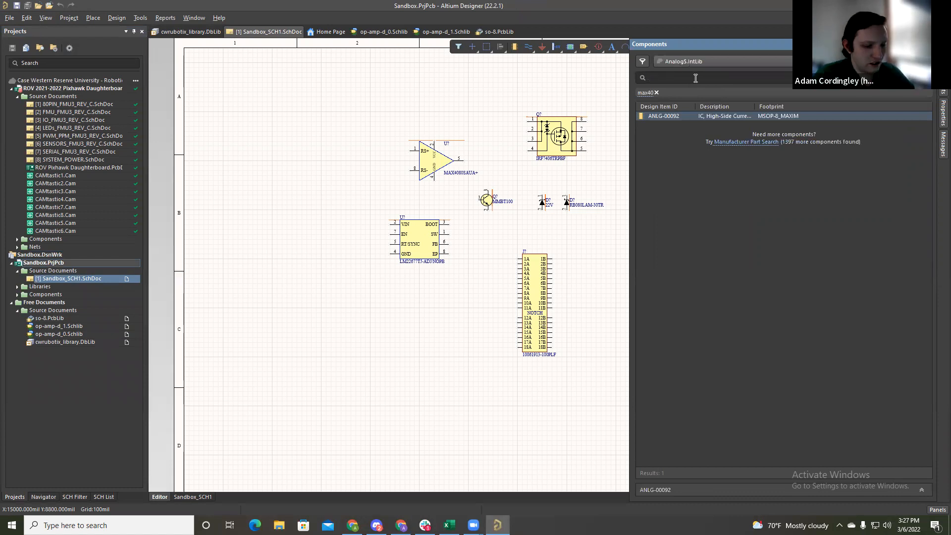
type("tl082")
key("Return")
Step: Place both parts of the TL082CM/NOPB op-amp beside the MAX4080SAUA+ and align part B directly beneath part A
double_click(717, 116)
left_click(336, 158)
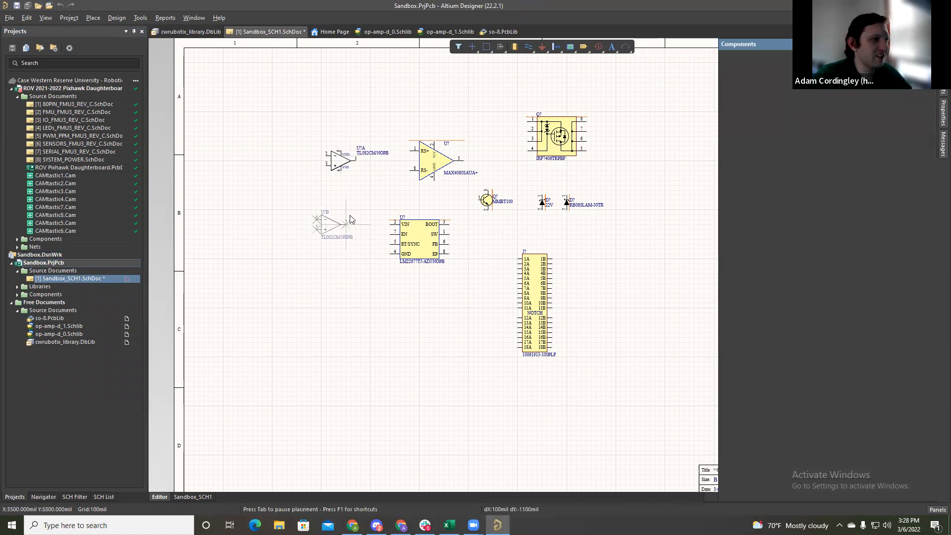
left_click(333, 213)
key("Escape")
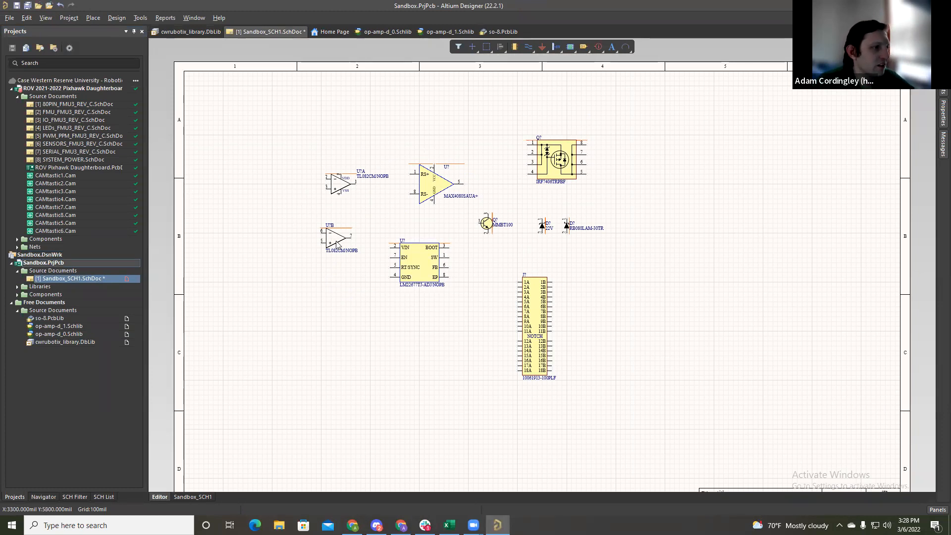
mouse_move(337, 239)
left_mouse_down()
mouse_move(359, 240)
mouse_move(360, 216)
left_mouse_up()
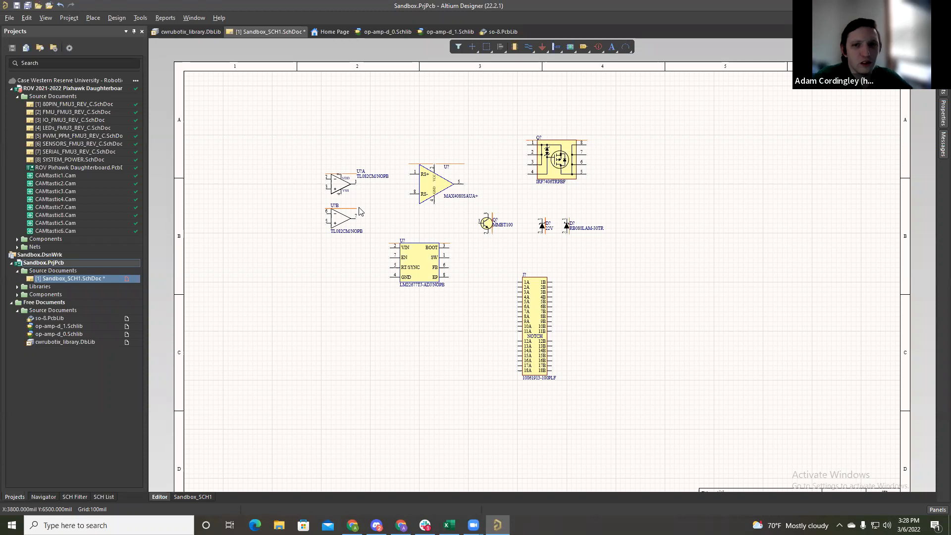
Step: Delete both TL082CM/NOPB op-amp parts from the sandbox schematic and save it
left_click_drag(300, 144, 372, 247)
key("Delete")
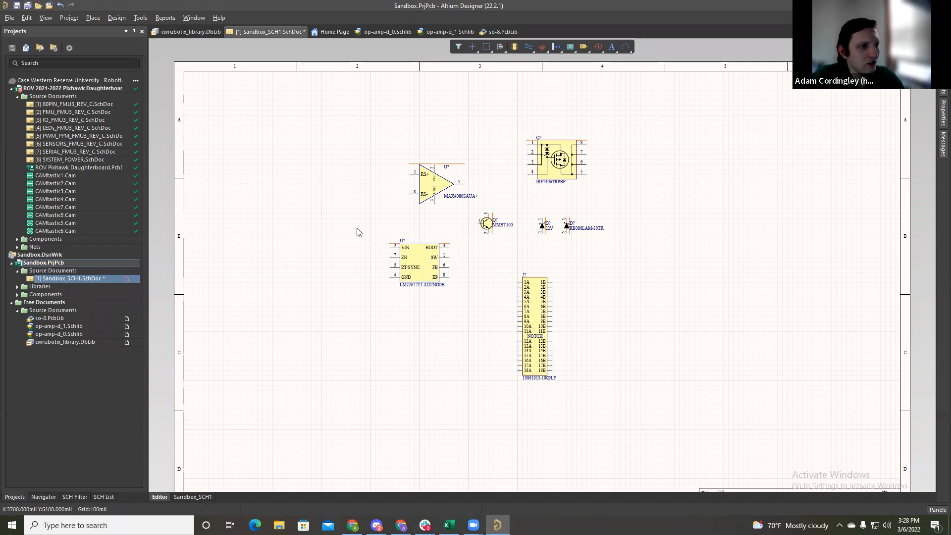
key("ctrl+s")
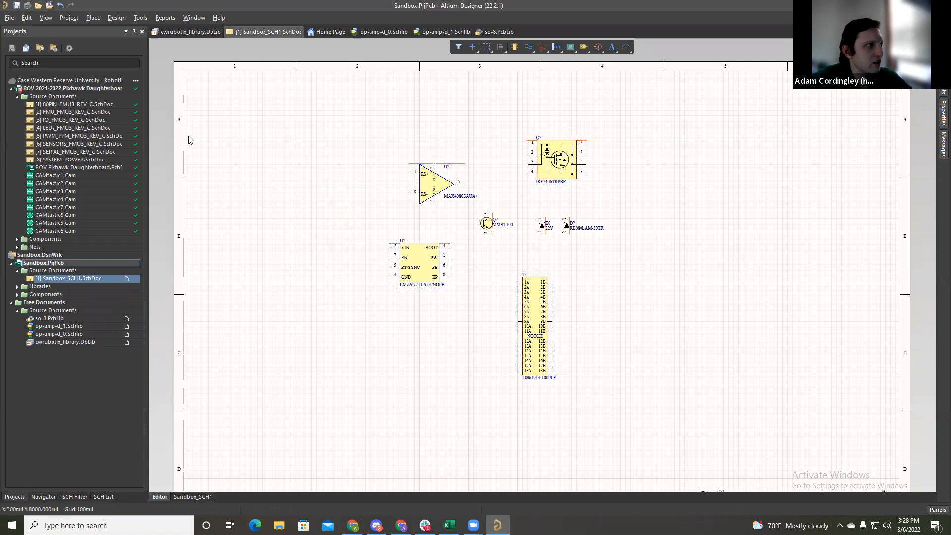
Step: Open so-8.PcbLib to view the SO-8 footprint, and switch to Chrome to view the TL082CM/NOPB product attributes on Digi-Key
left_click(486, 32)
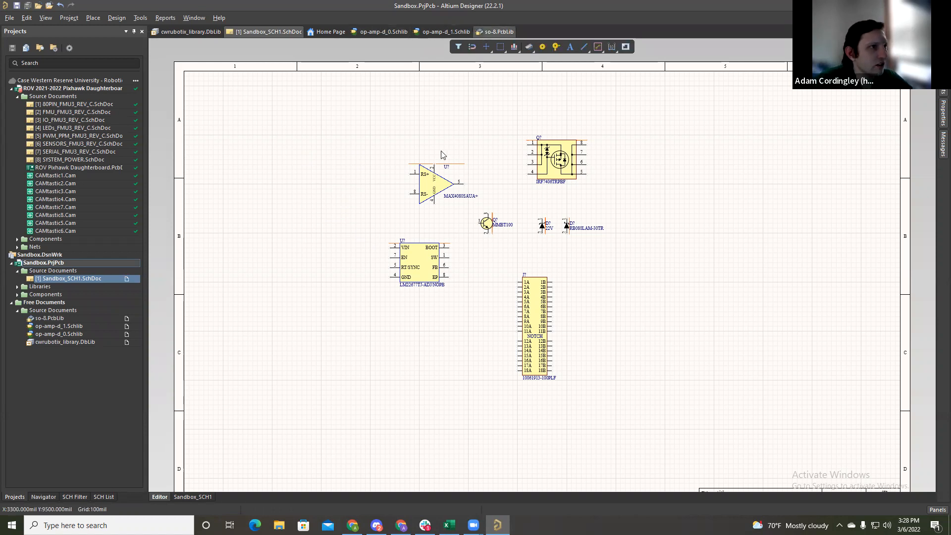
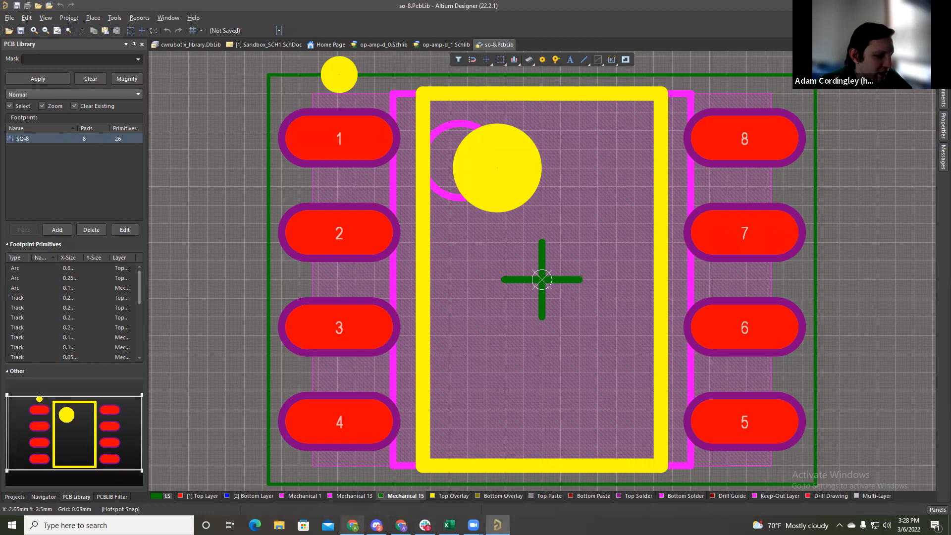
mouse_move(352, 525)
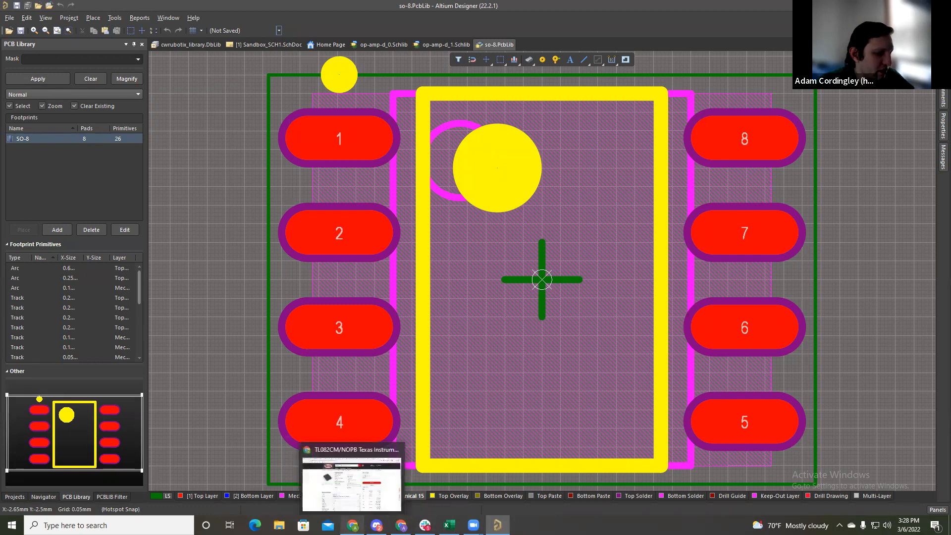
left_click(352, 481)
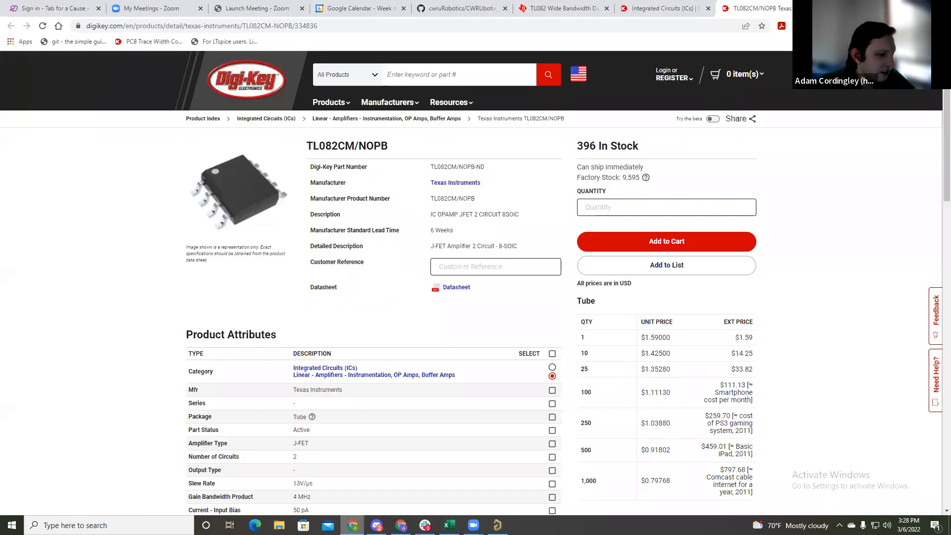
left_click_drag(188, 335, 278, 336)
left_click(177, 328)
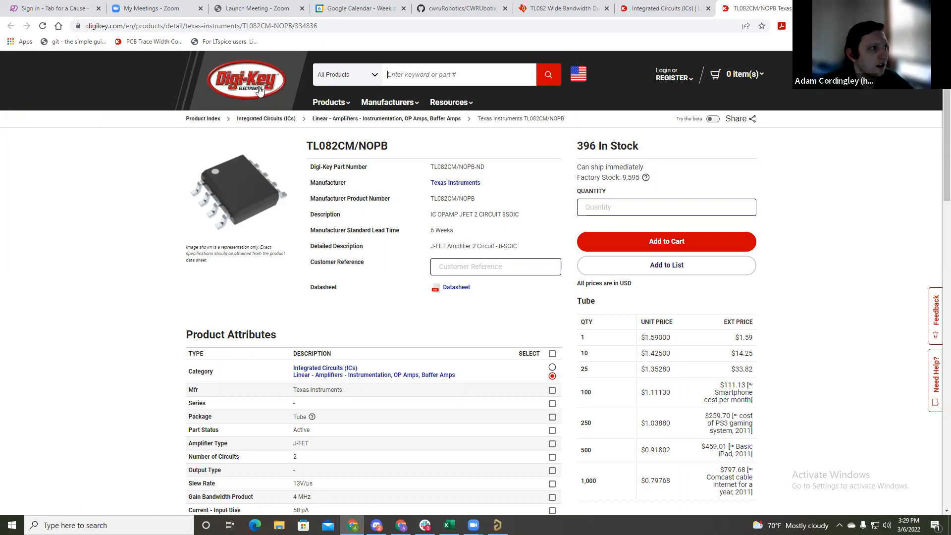
left_click(427, 76)
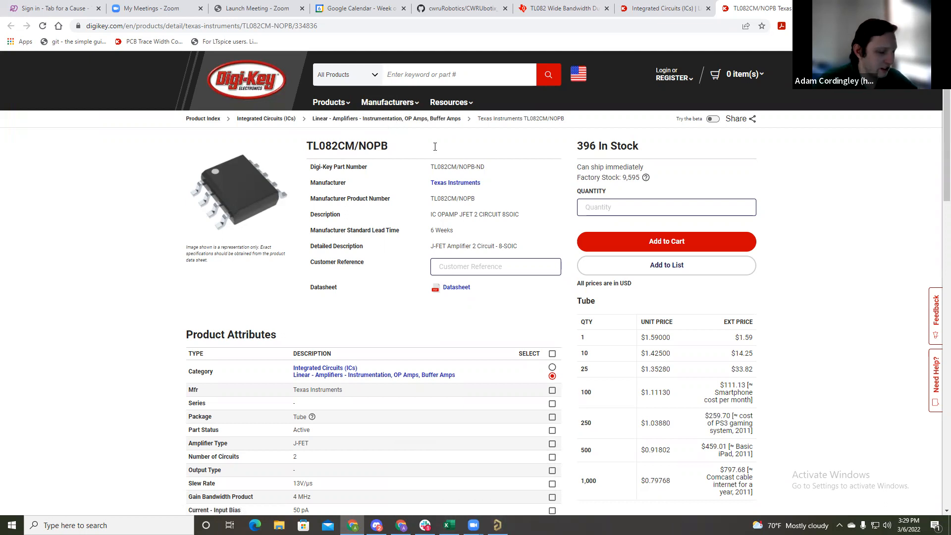
left_click(416, 73)
type("zfn")
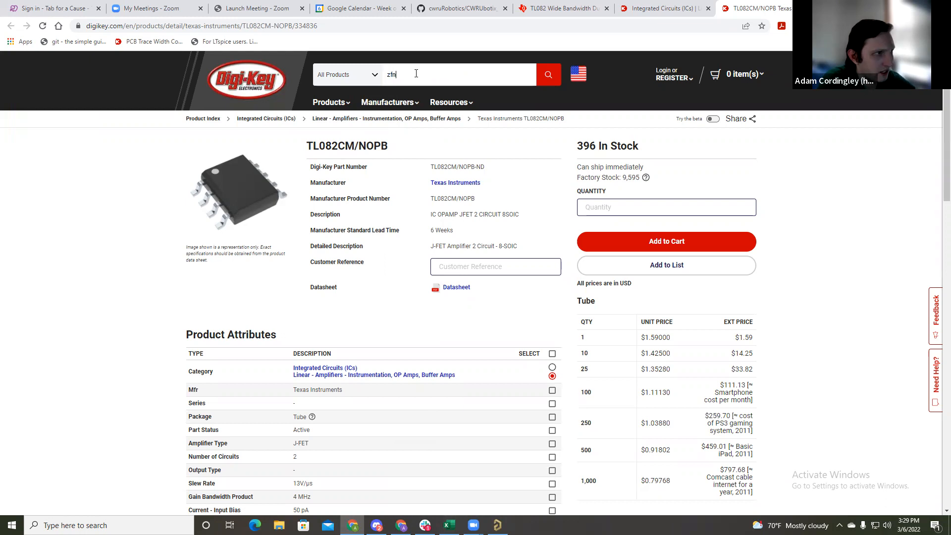
key("BackSpace")
type("q")
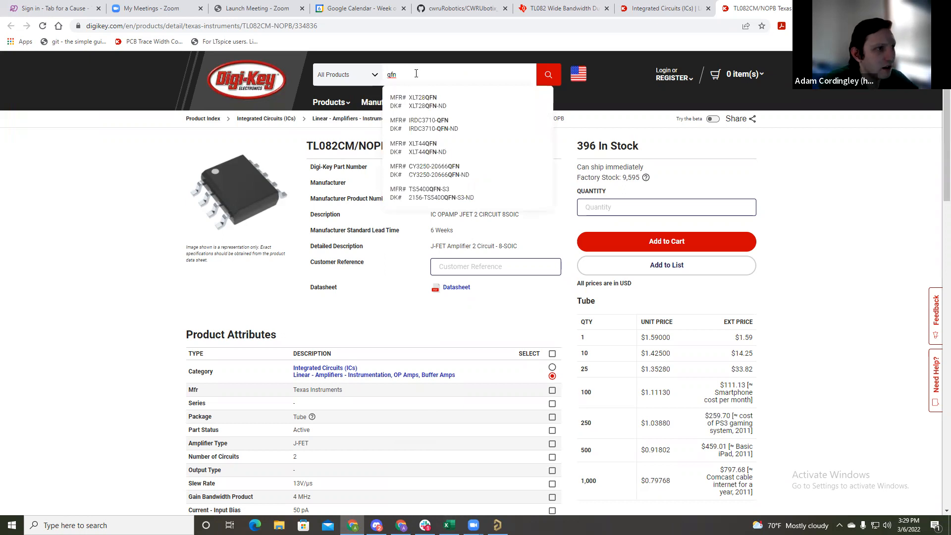
key("BackSpace")
key("BackSpace")
key("BackSpace")
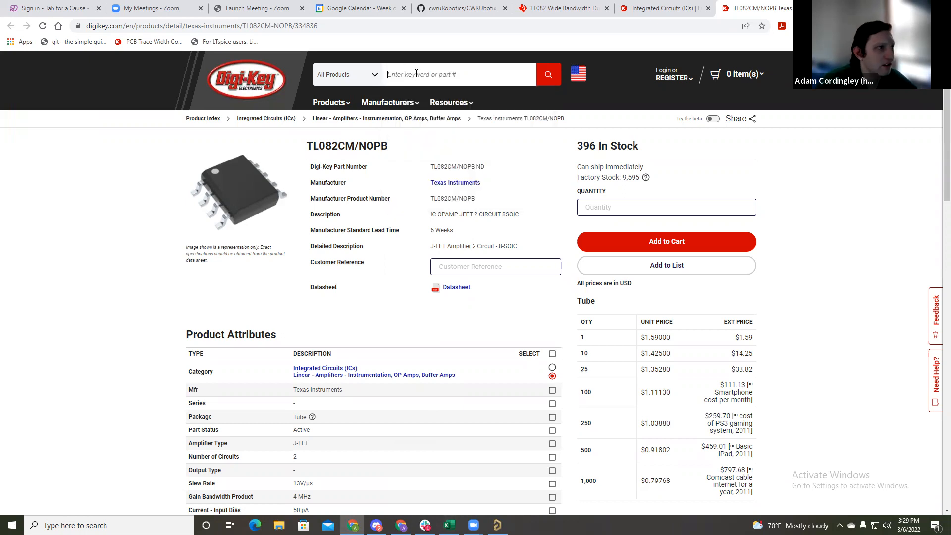
type("max")
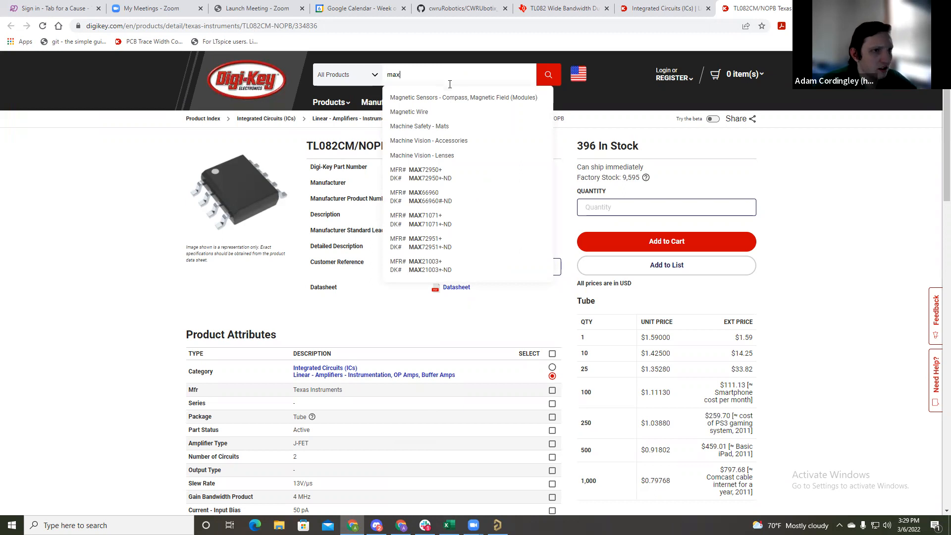
left_click(463, 73)
key("BackSpace")
key("BackSpace")
key("BackSpace")
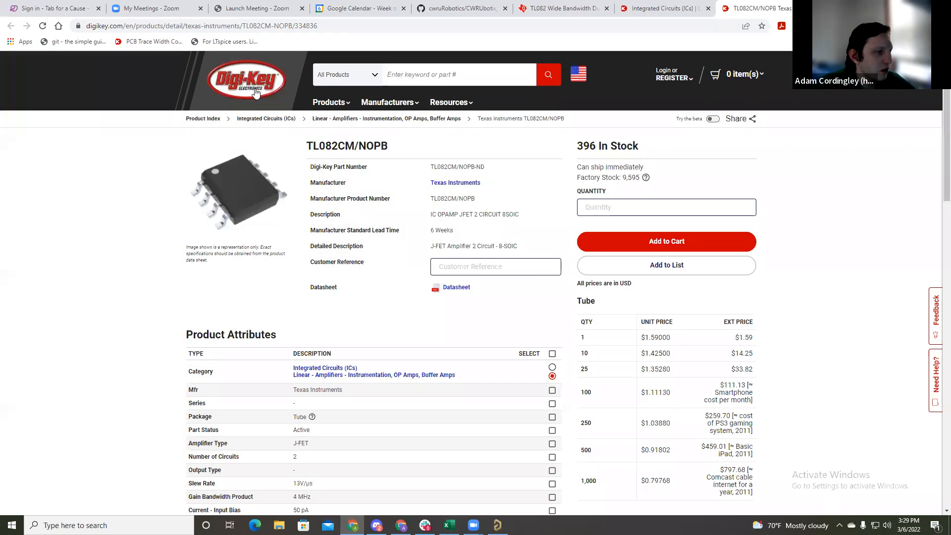
Step: Log in to Digi-Key and select the Repowered Robotics customer profile
mouse_move(669, 82)
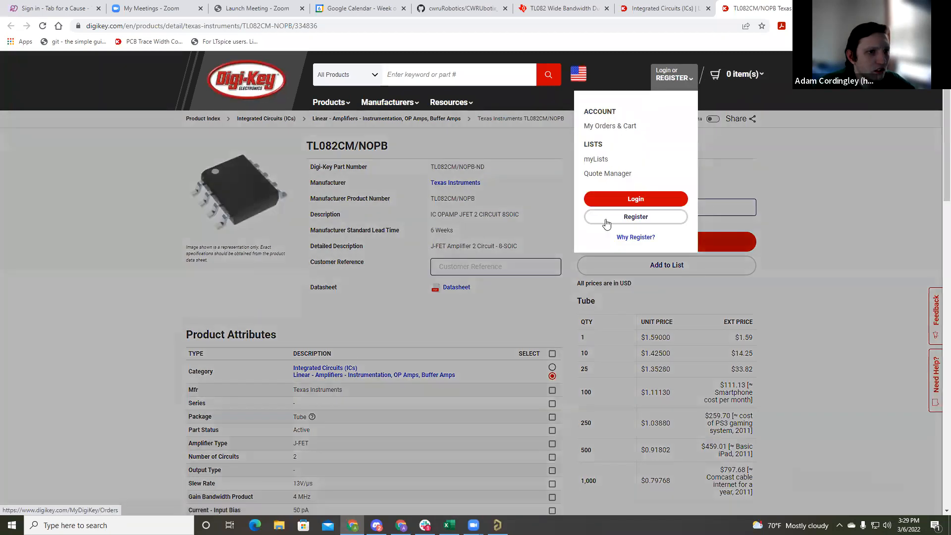
left_click(635, 198)
left_click(447, 239)
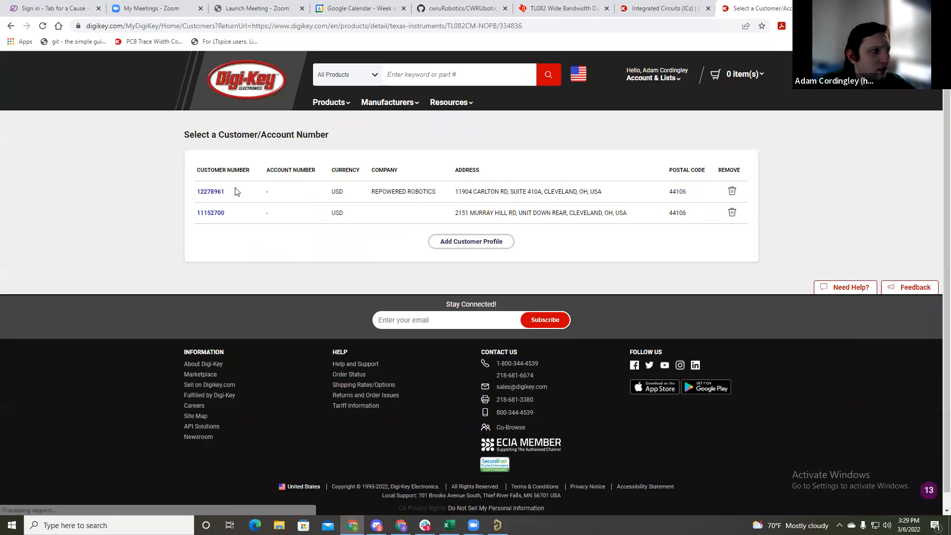
left_click(212, 192)
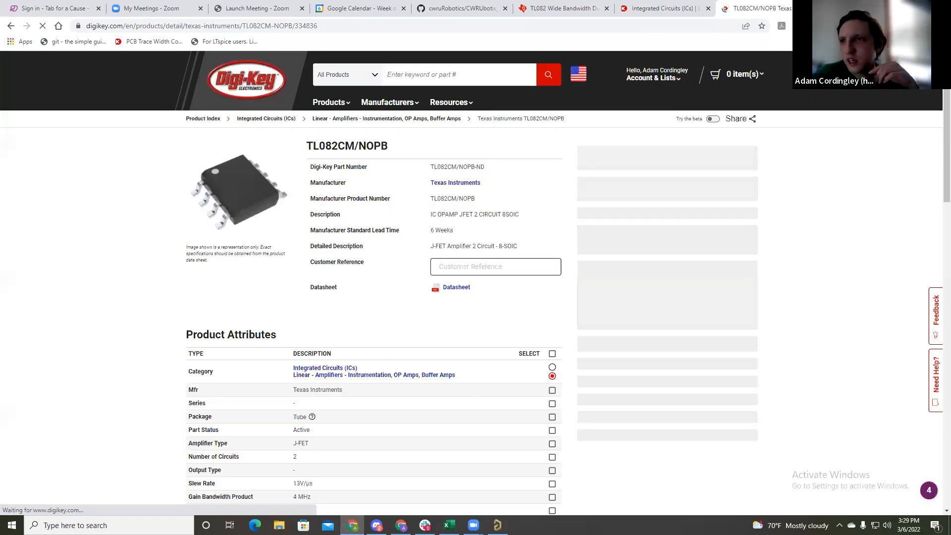
Step: In File Explorer, browse CWRUbotix_Altium_Library's Models\PCB Footprints folder as far as the TSSOP footprint files
key("alt+Tab")
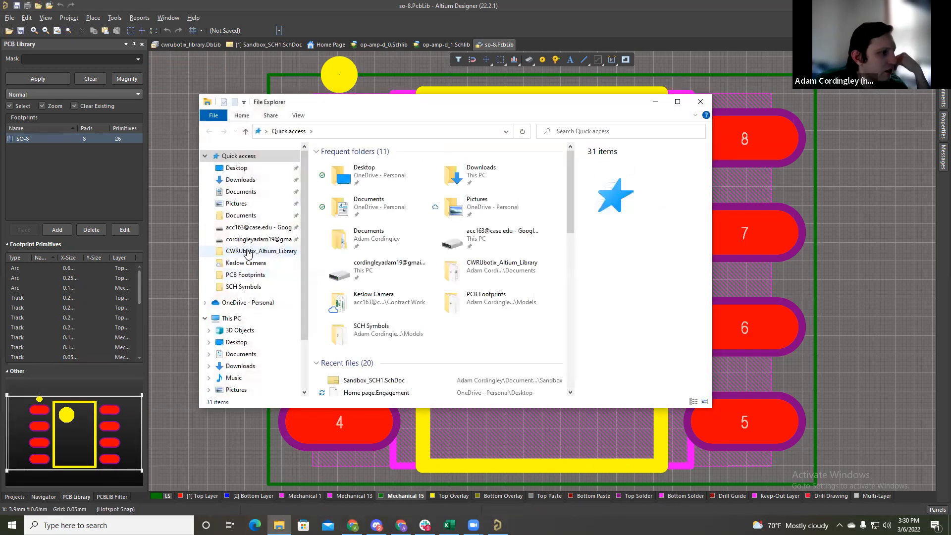
left_click(248, 252)
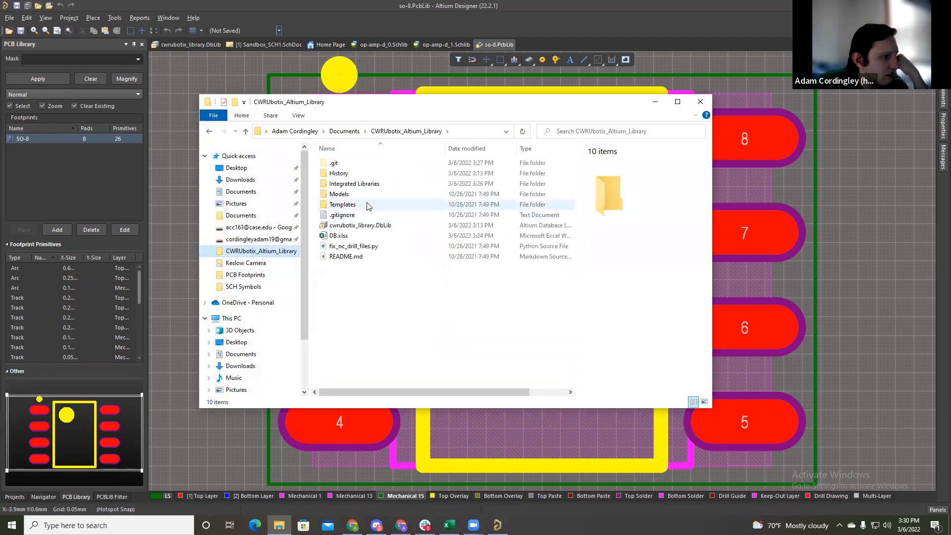
double_click(356, 194)
double_click(344, 173)
scroll(372, 223, "down", 20)
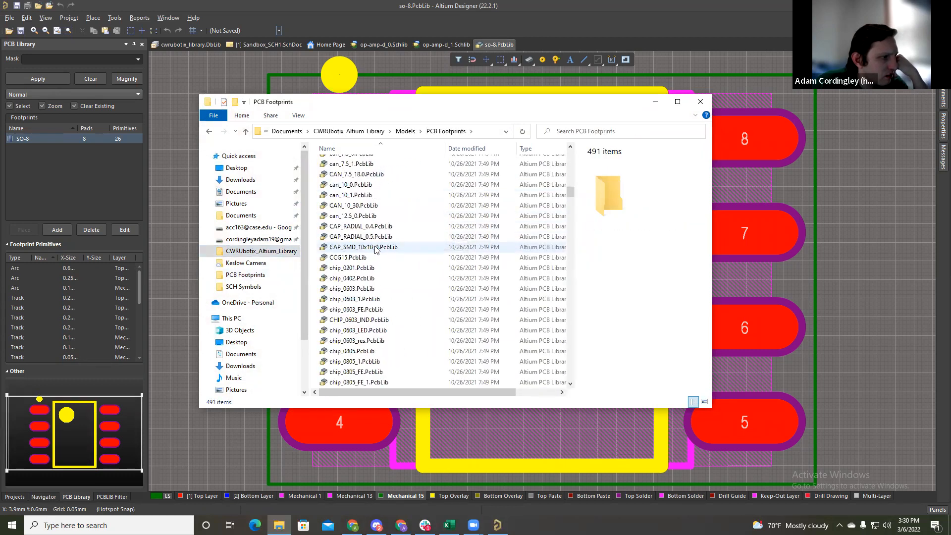
scroll(376, 250, "down", 20)
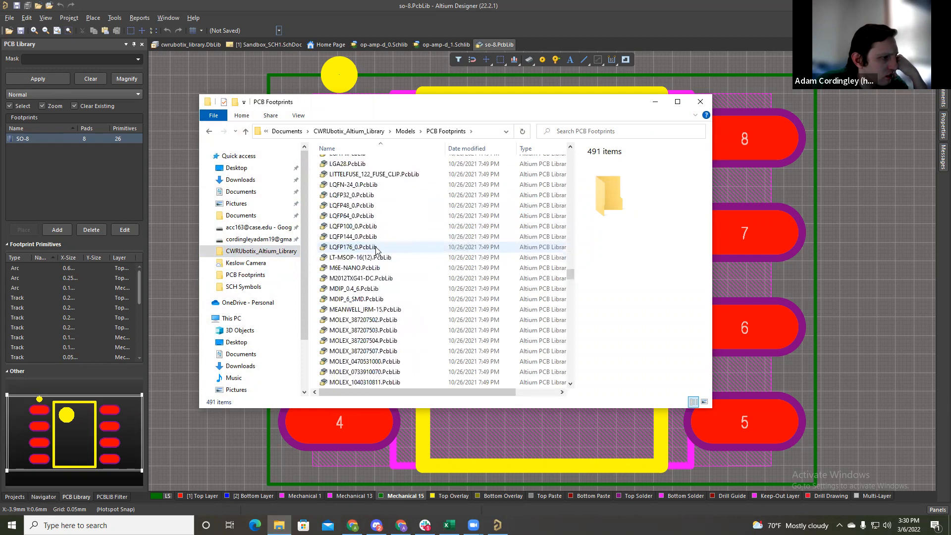
scroll(377, 248, "down", 20)
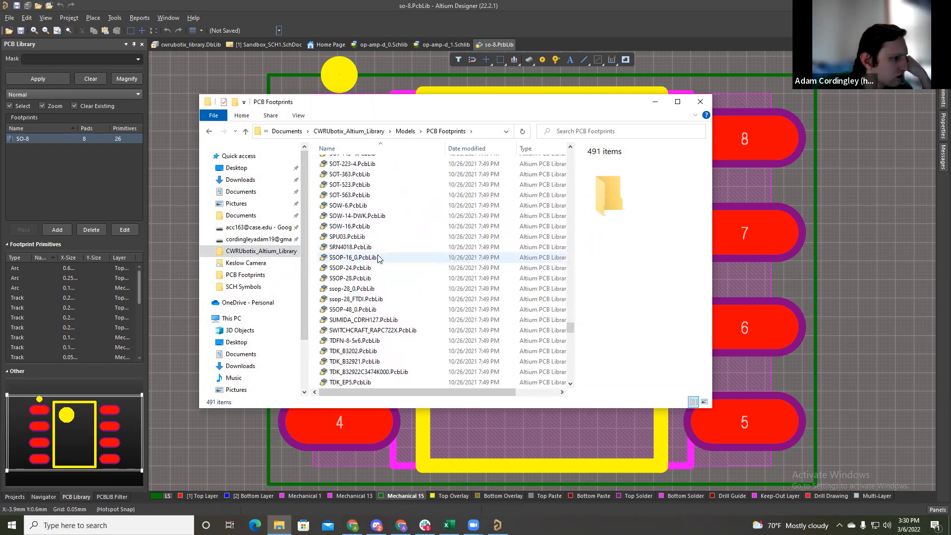
scroll(378, 263, "down", 10)
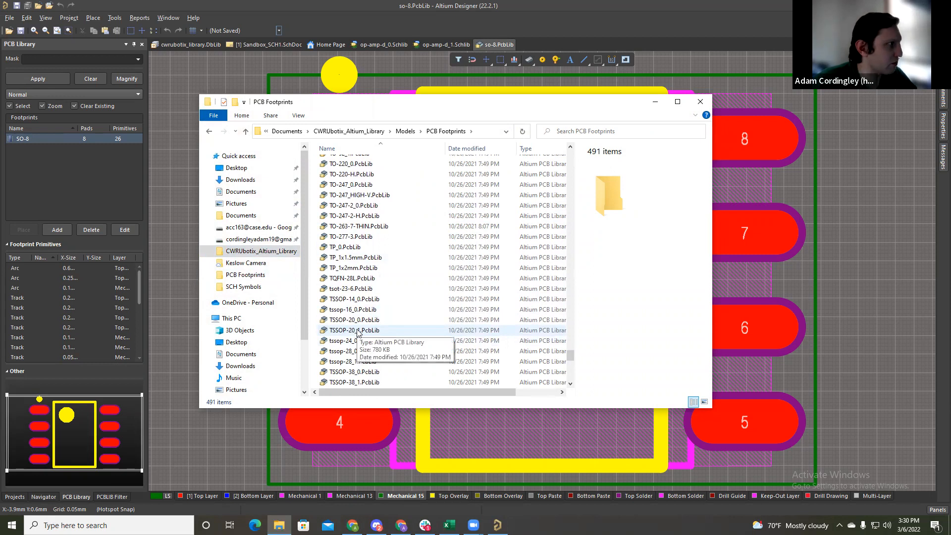
Step: In Altium Designer, start opening a document and go to CWRUbotix_Altium_Library\Models\PCB Footprints
left_click(10, 17)
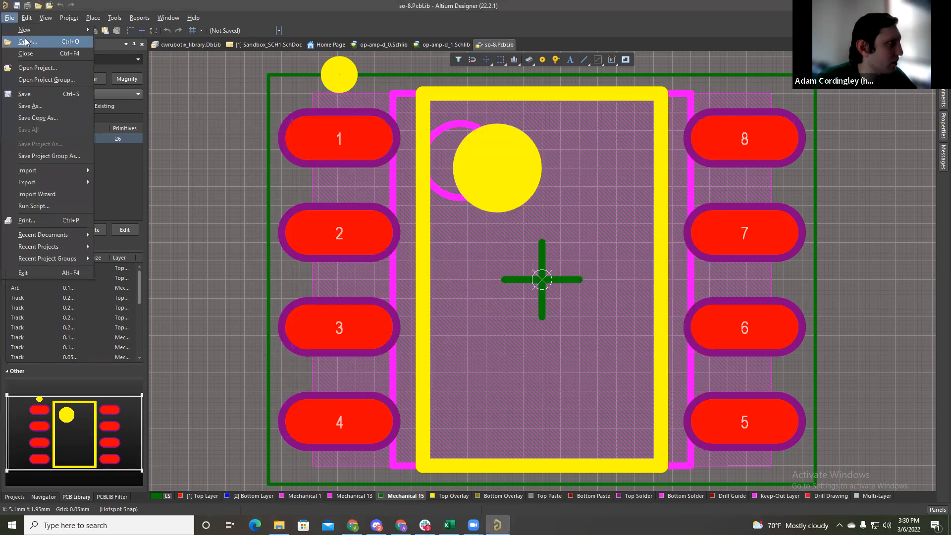
left_click(25, 41)
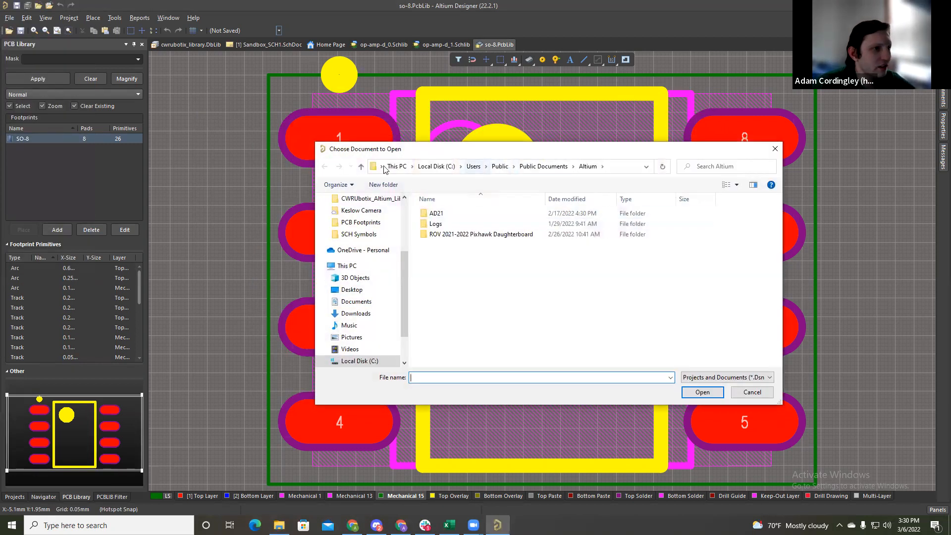
scroll(367, 246, "up", 1)
left_click(371, 246)
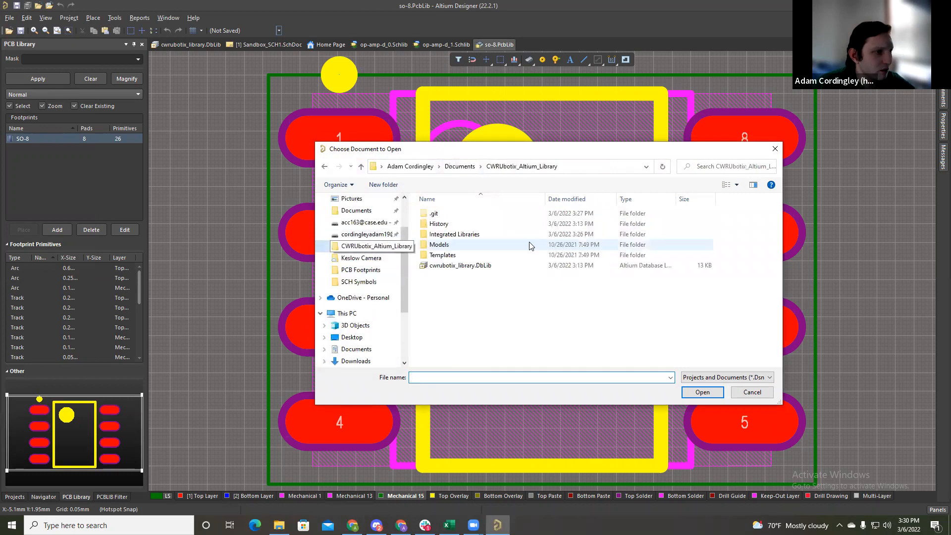
double_click(439, 245)
left_click(461, 225)
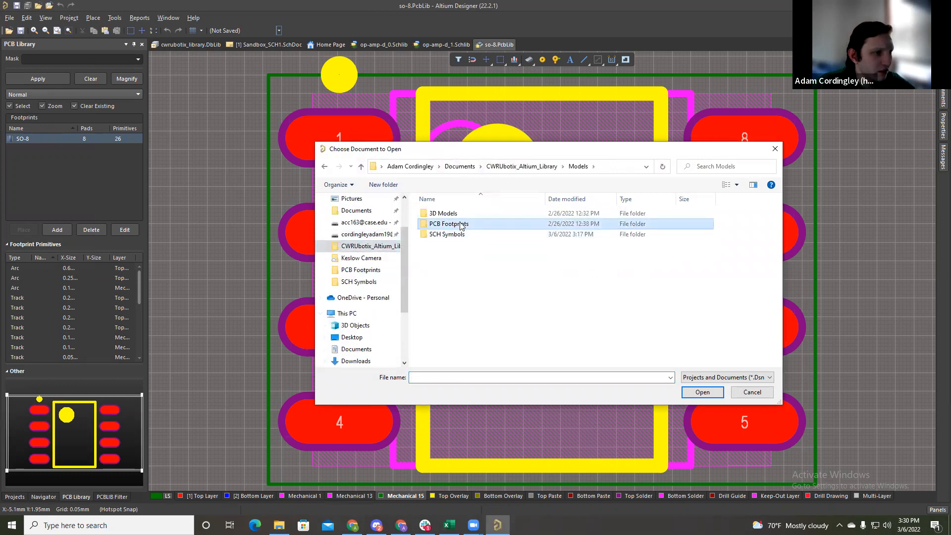
double_click(461, 226)
Step: Search the PCB Footprints folder for TSSOP* and open TSSOP-20_0.PcbLib
left_click(716, 166)
type("TSS")
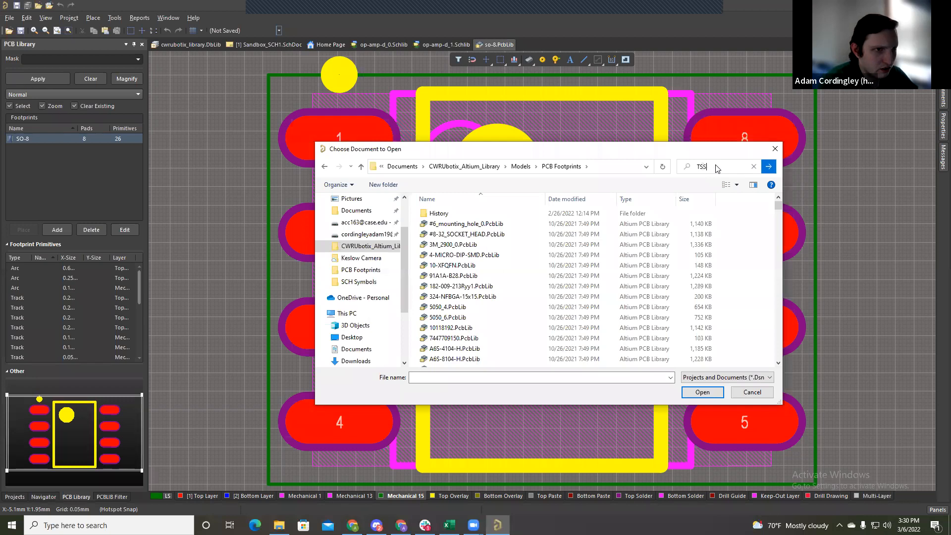
type("OP*")
key("Return")
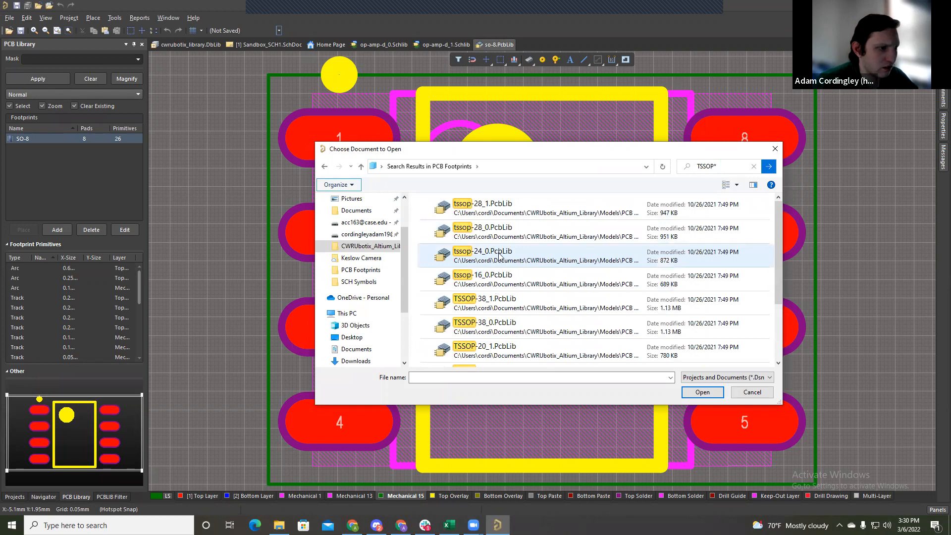
scroll(500, 256, "down", 2)
left_click(506, 306)
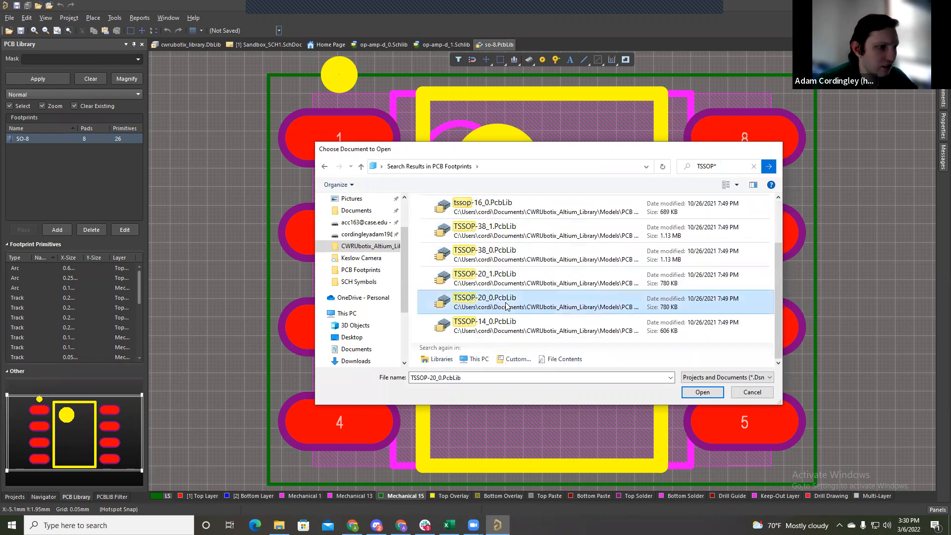
double_click(506, 306)
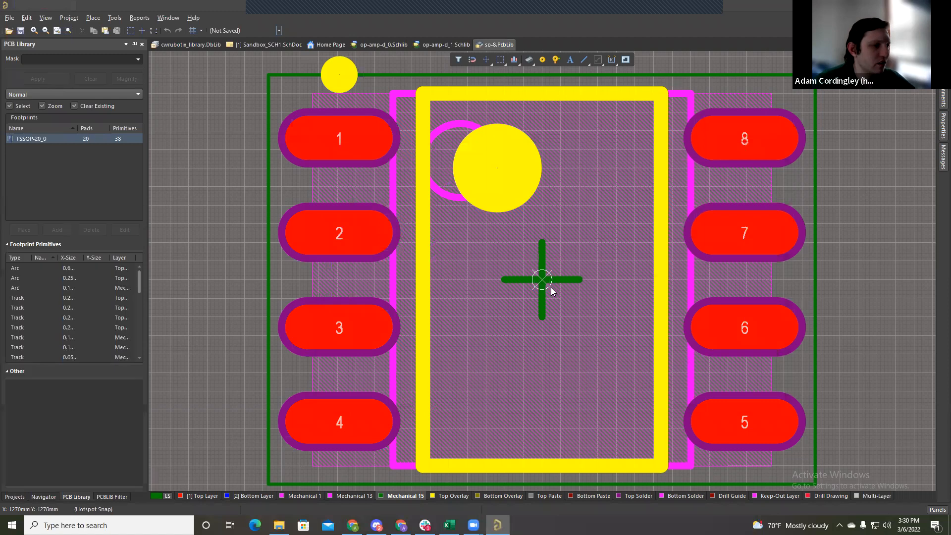
Step: Start opening another document and look through the PCB Footprints folder for footprint files near the TSSOP names
left_click(9, 17)
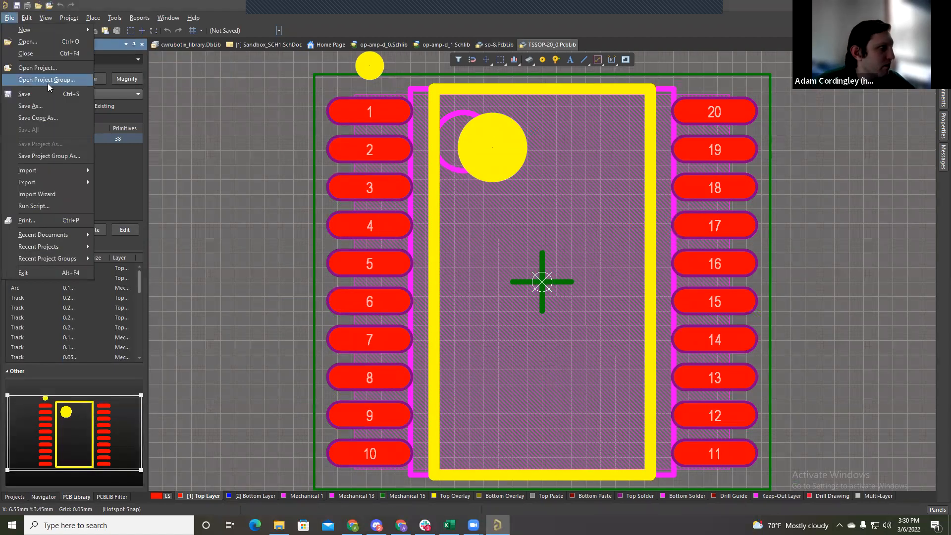
left_click(41, 44)
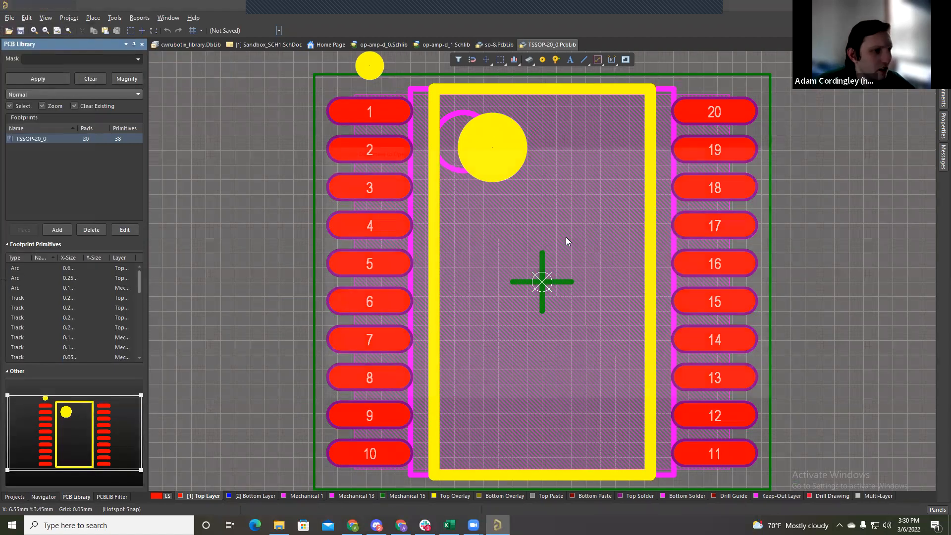
scroll(467, 289, "down", 10)
scroll(466, 295, "down", 15)
scroll(467, 301, "down", 15)
scroll(468, 301, "down", 15)
scroll(473, 304, "down", 2)
scroll(473, 302, "down", 5)
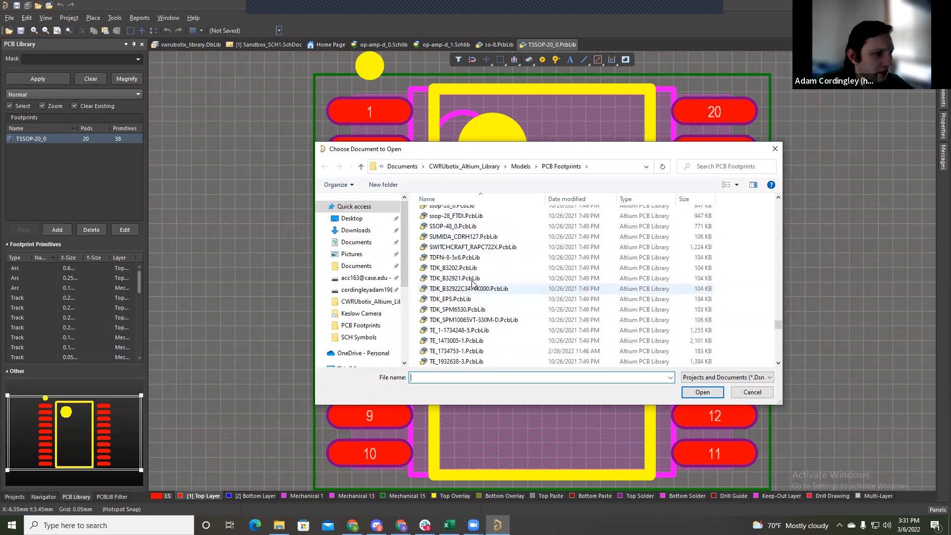
scroll(476, 319, "down", 5)
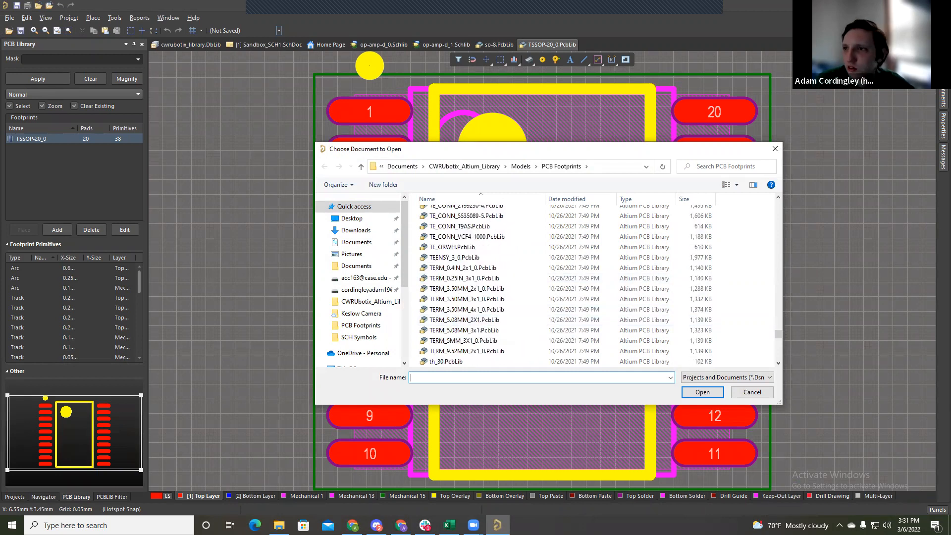
Step: Check the LM25116MH/NOPB product page on Digi-Key in Chrome and return to Altium Designer's document selection
key("alt+Tab")
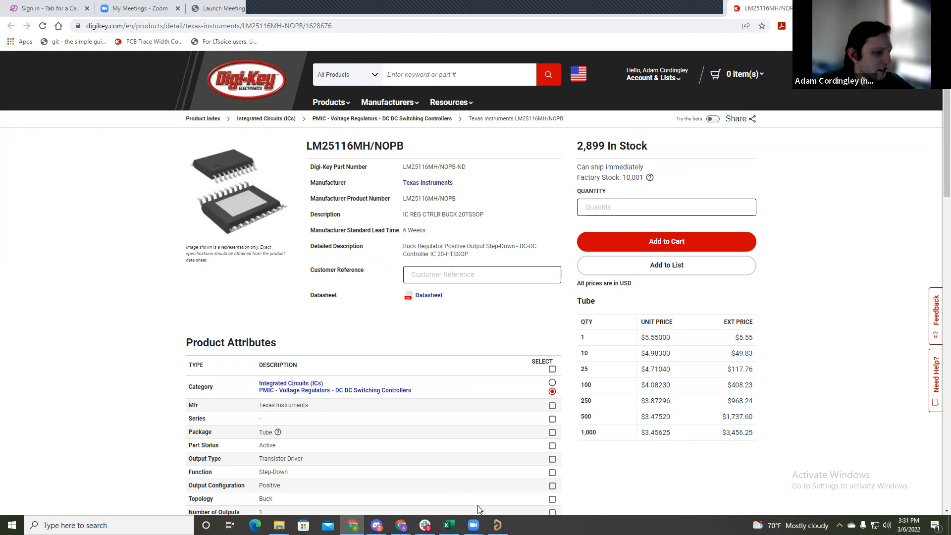
mouse_move(497, 525)
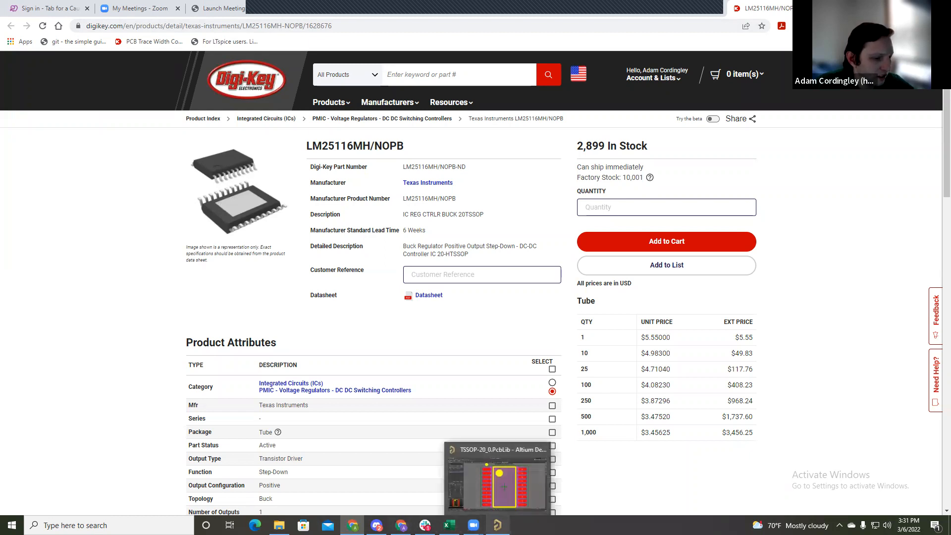
left_click(498, 525)
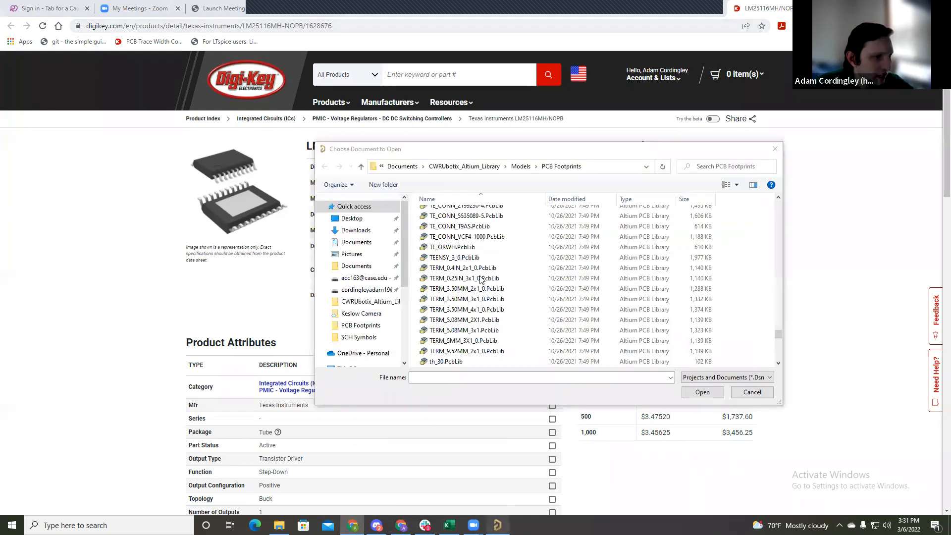
Step: Open TSSOP-20_1.PcbLib from the PCB Footprints folder to view its footprint
scroll(481, 280, "down", 10)
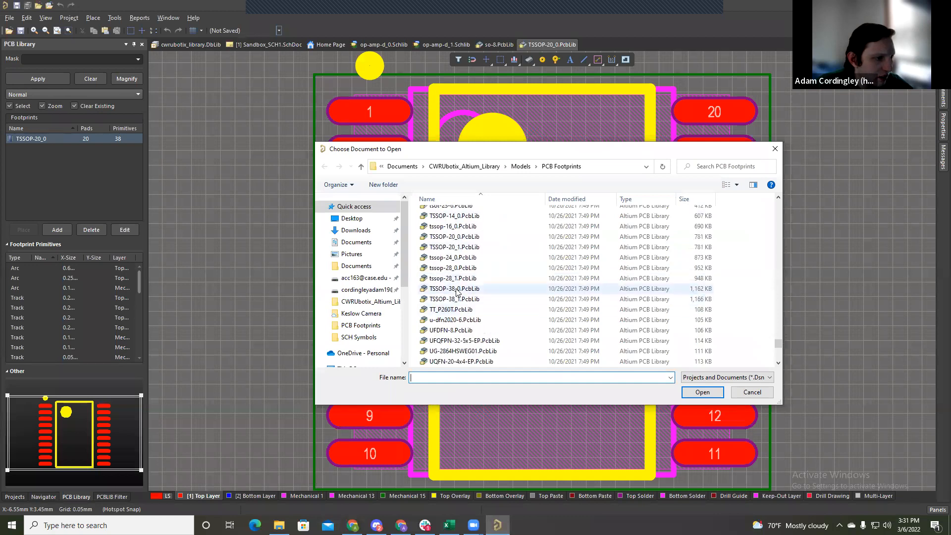
double_click(455, 247)
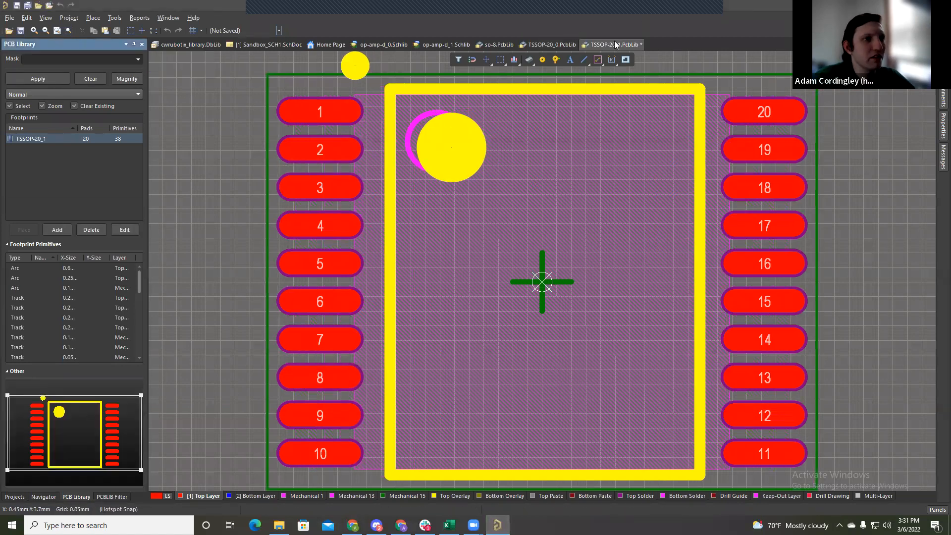
Step: Close the TSSOP-20_1.PcbLib and TSSOP-20_0.PcbLib footprint documents
right_click(609, 44)
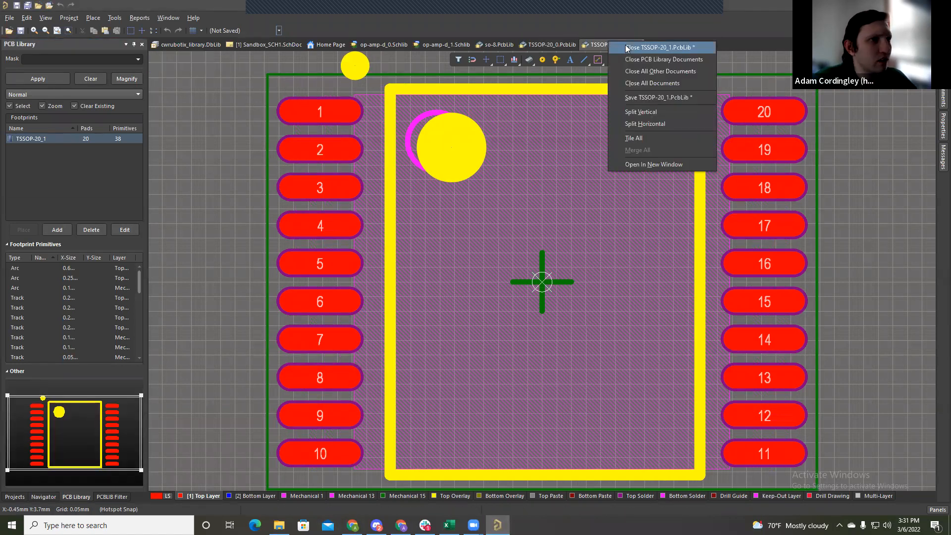
left_click(628, 49)
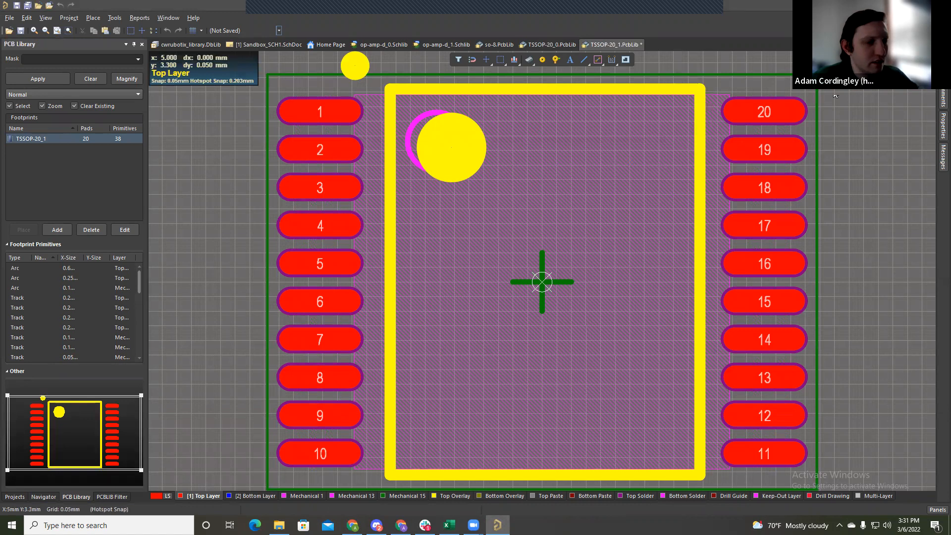
right_click(603, 46)
left_click(617, 50)
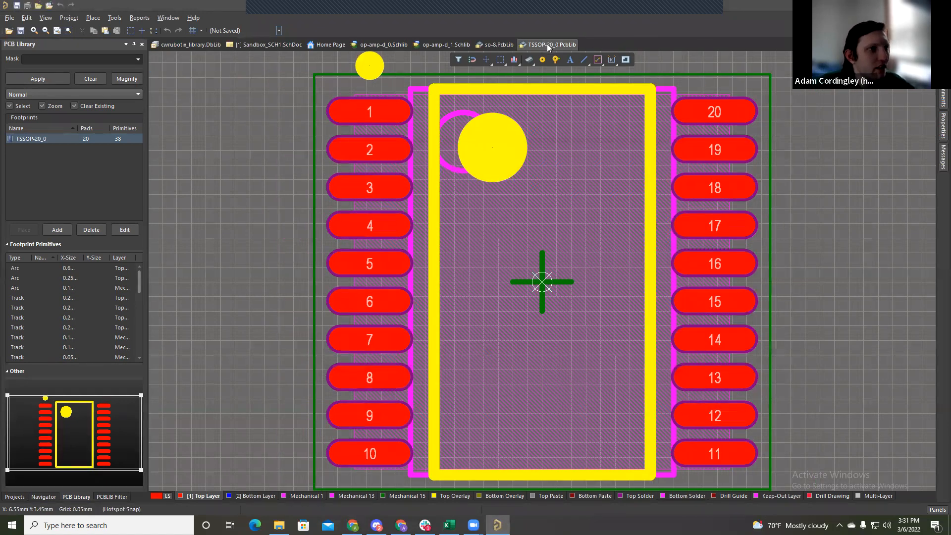
right_click(549, 46)
left_click(565, 50)
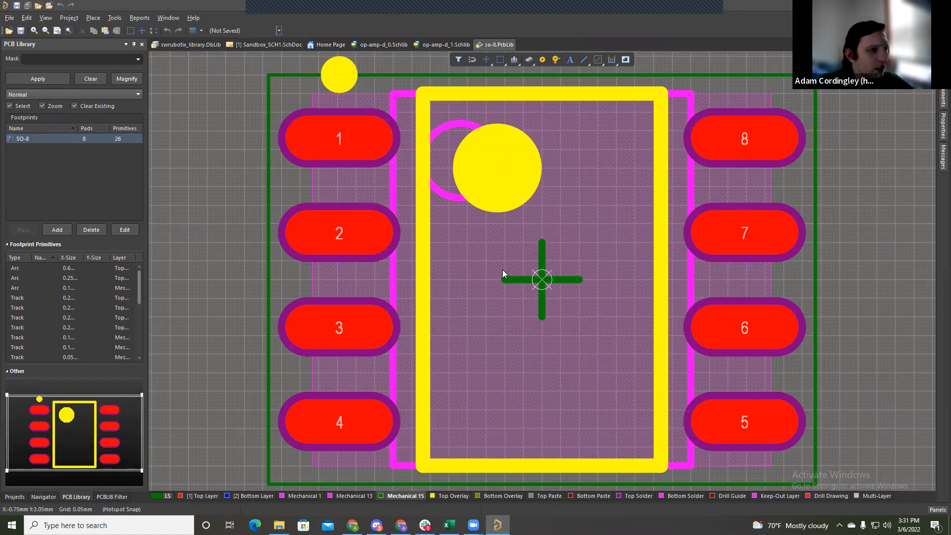
Step: Go to the op-amp-d_1 symbol document and create a new schematic library
left_click(442, 46)
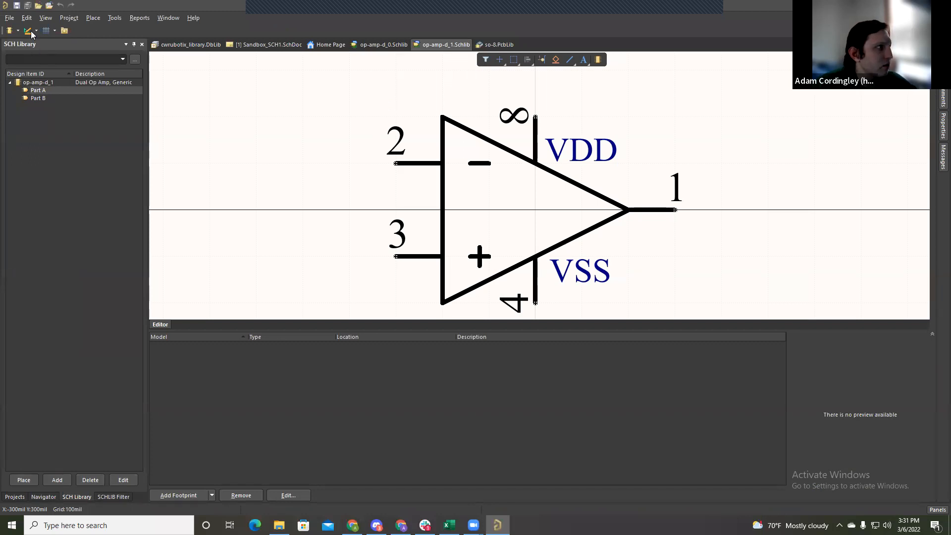
left_click(9, 18)
mouse_move(27, 30)
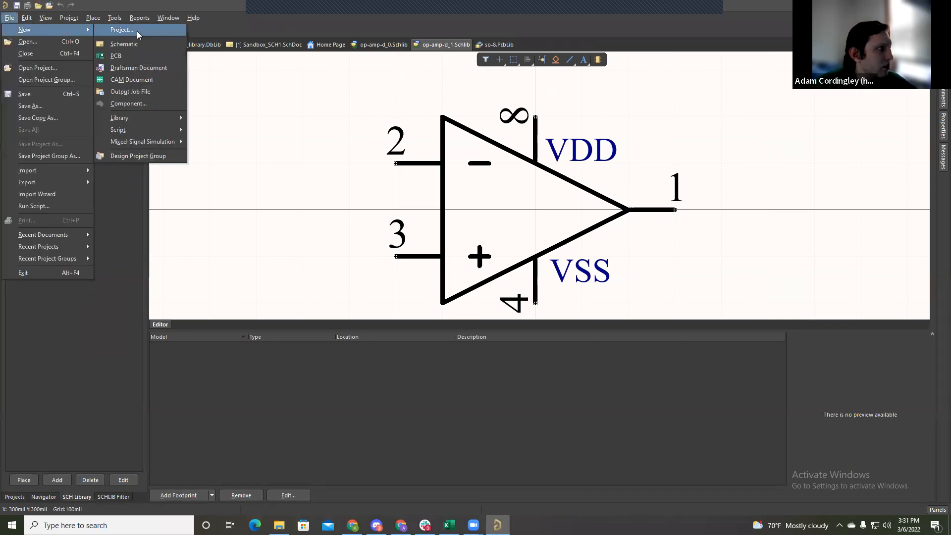
mouse_move(138, 117)
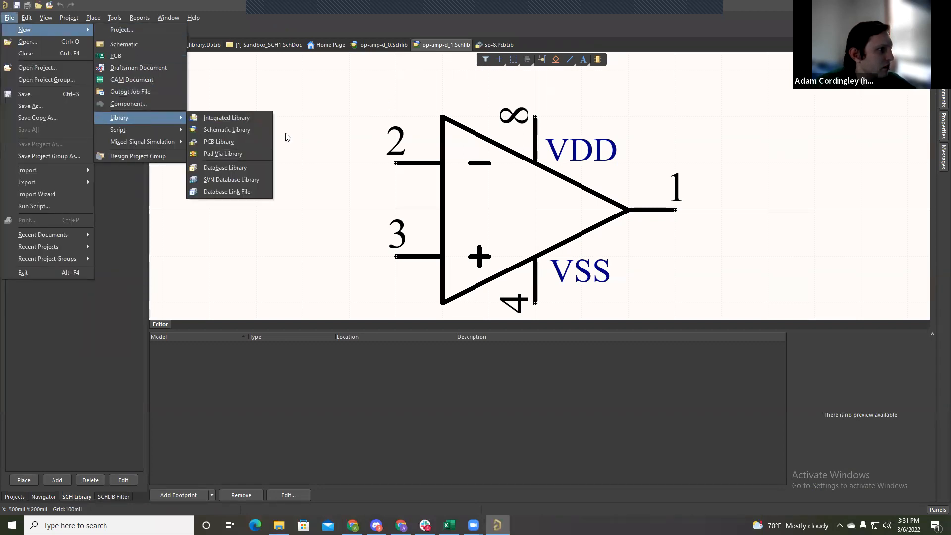
left_click(248, 130)
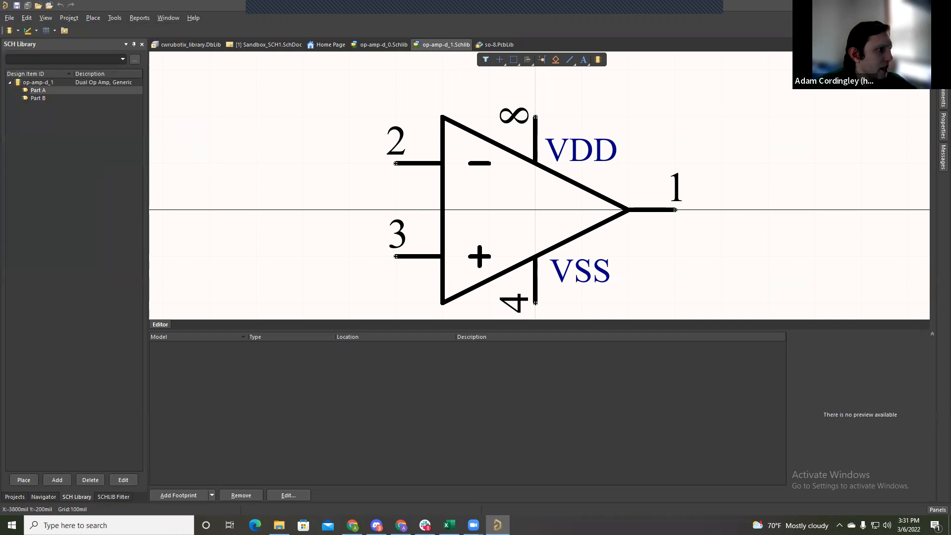
Step: Start saving the new schematic library under a new name and go to CWRUbotix_Altium_Library\Models\SCH Symbols
left_click(10, 18)
left_click(55, 106)
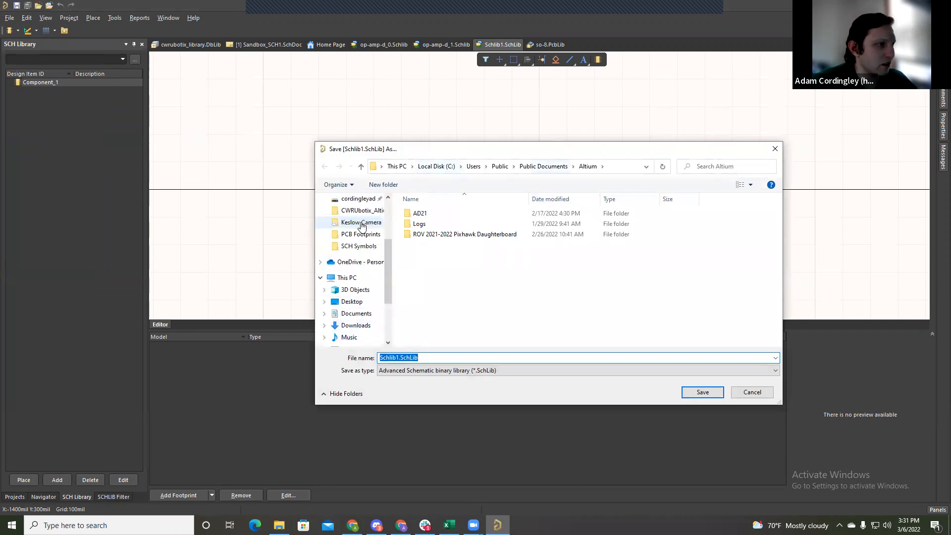
left_click(362, 211)
left_click(446, 245)
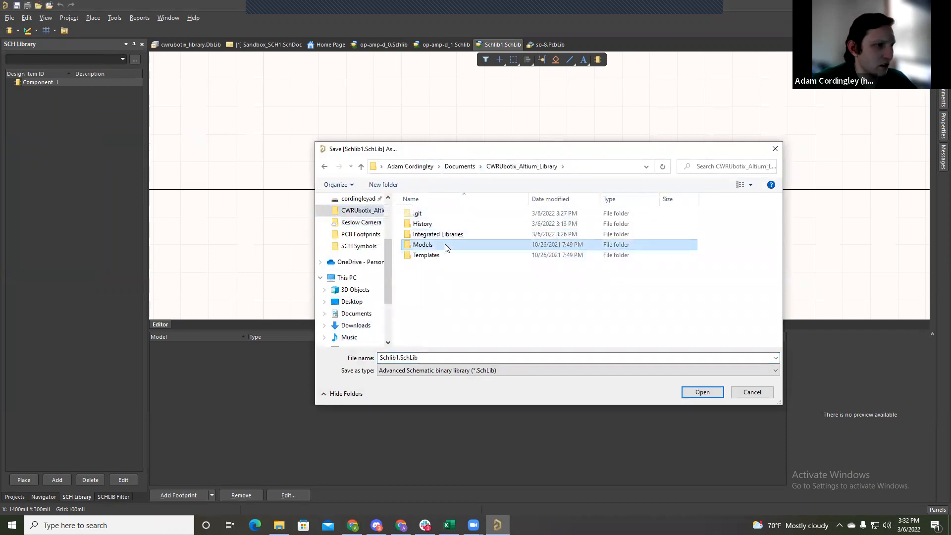
double_click(445, 246)
double_click(421, 235)
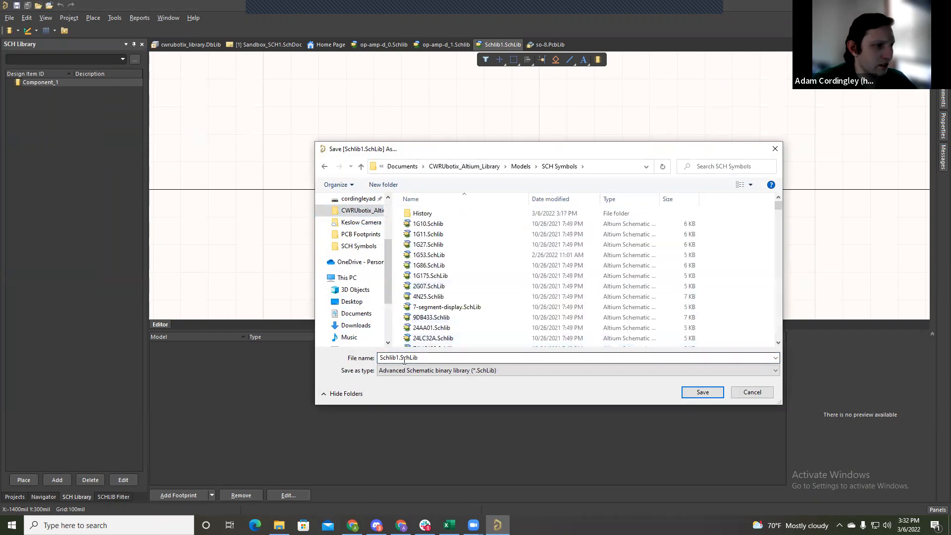
Step: Save the schematic library as LM25116.SchLib, checking the part number on the Digi-Key product page in Chrome
left_click_drag(399, 360, 366, 360)
key("BackSpace")
type("LM2")
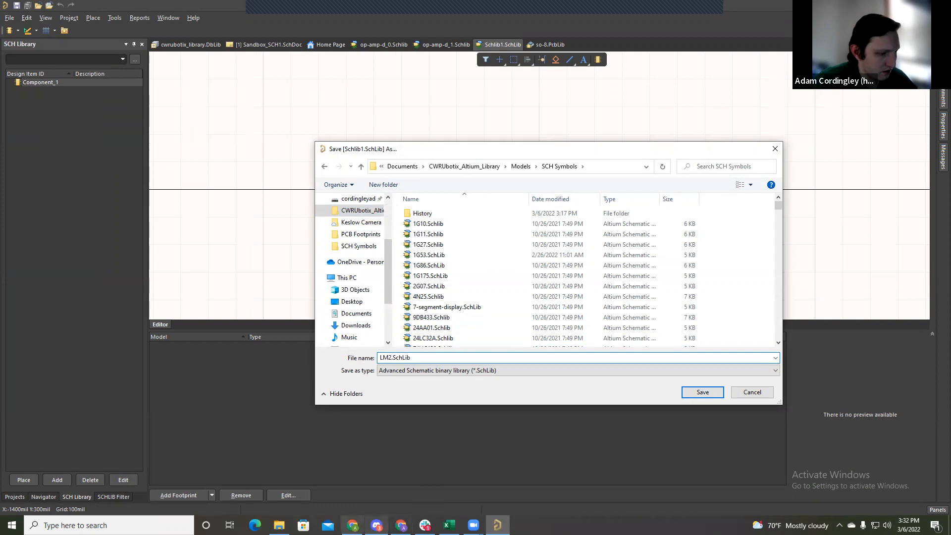
left_click(352, 525)
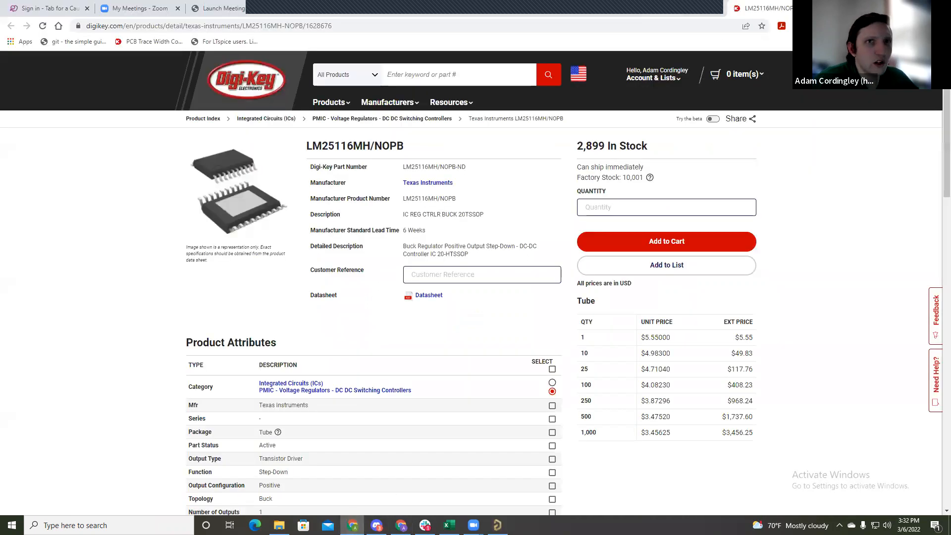
key("alt+Tab")
key("Right")
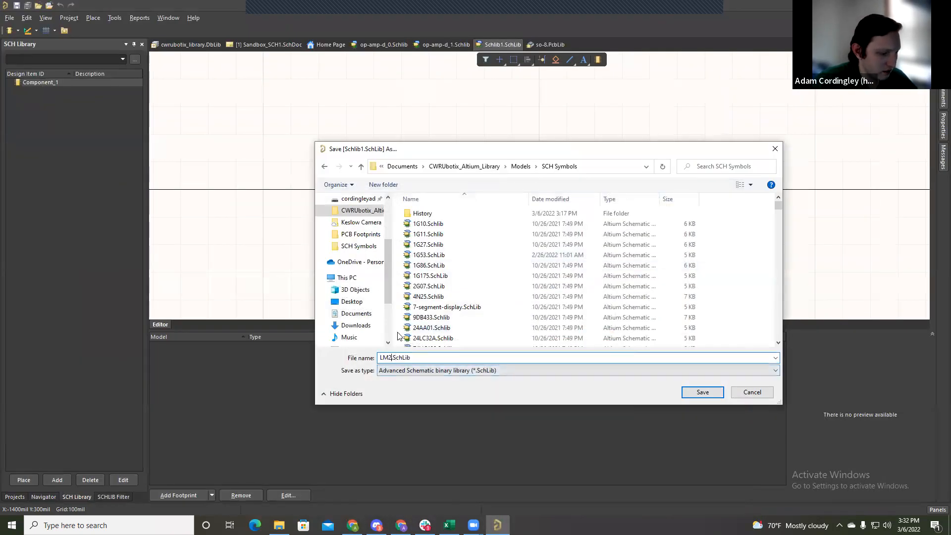
type("5116")
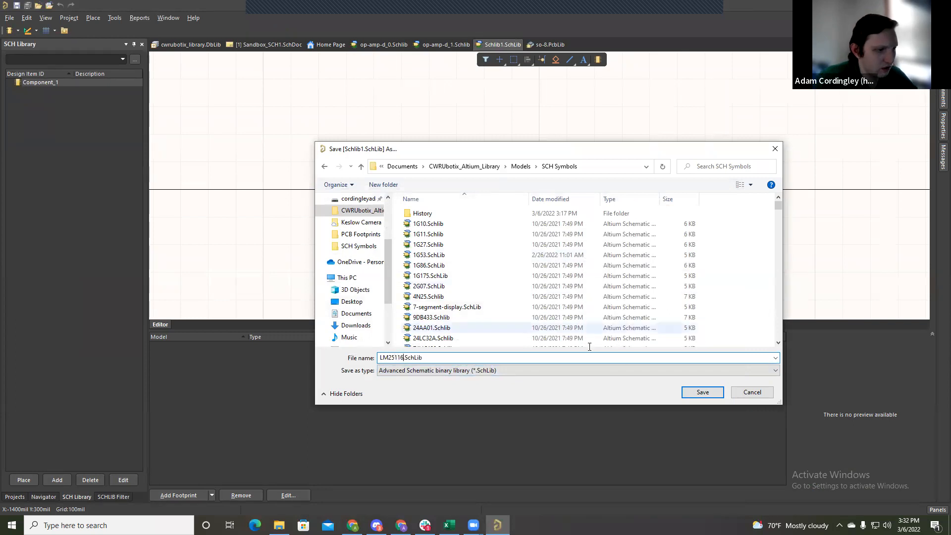
left_click(687, 391)
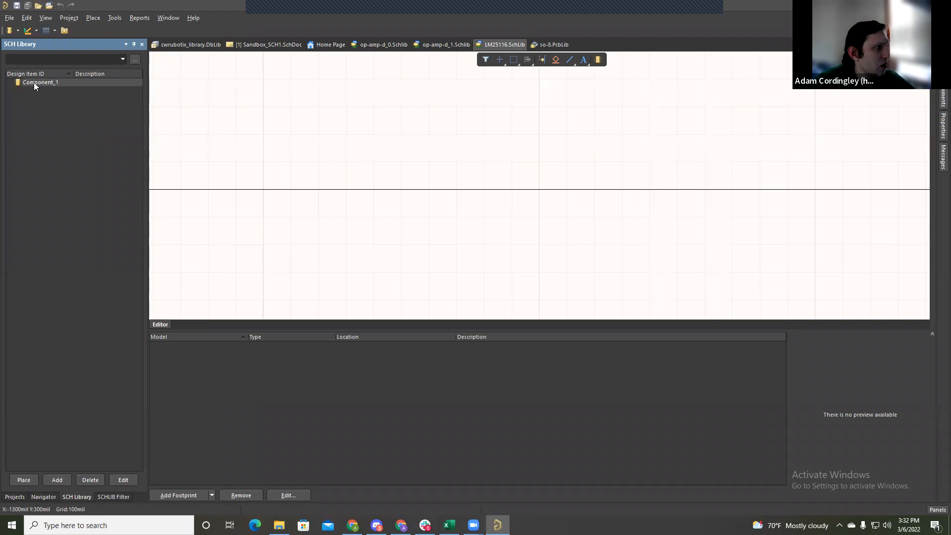
Step: Set the new component's design item ID to LM25116 and its designator to U?
left_click(33, 83)
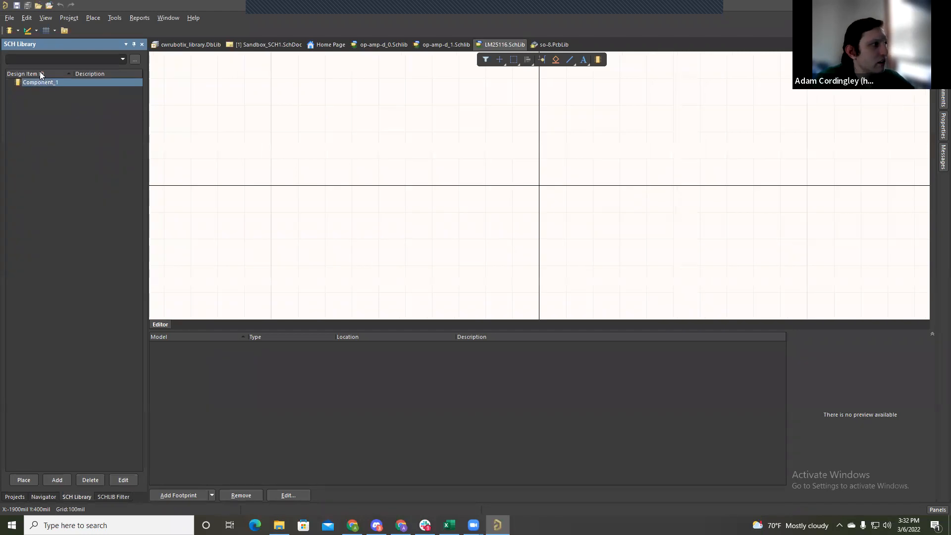
double_click(37, 81)
left_click(800, 134)
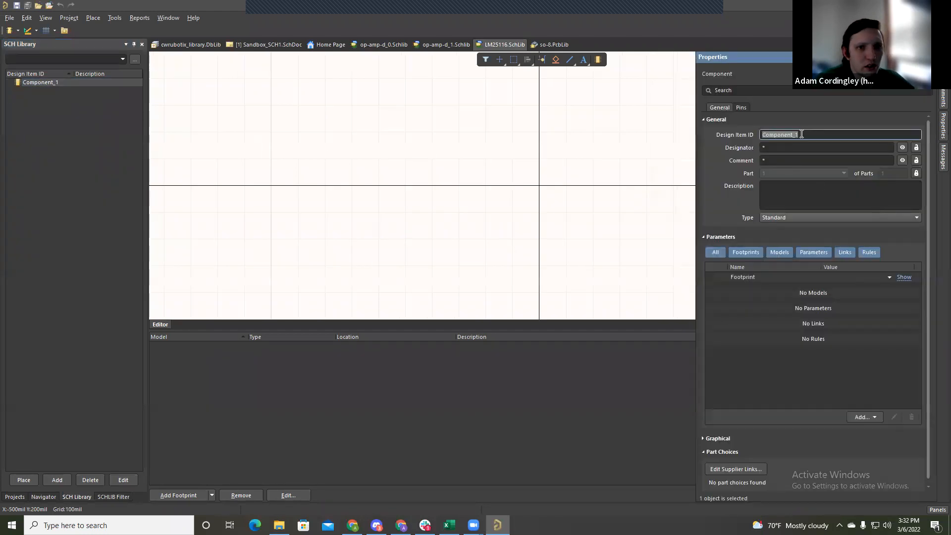
type("LM")
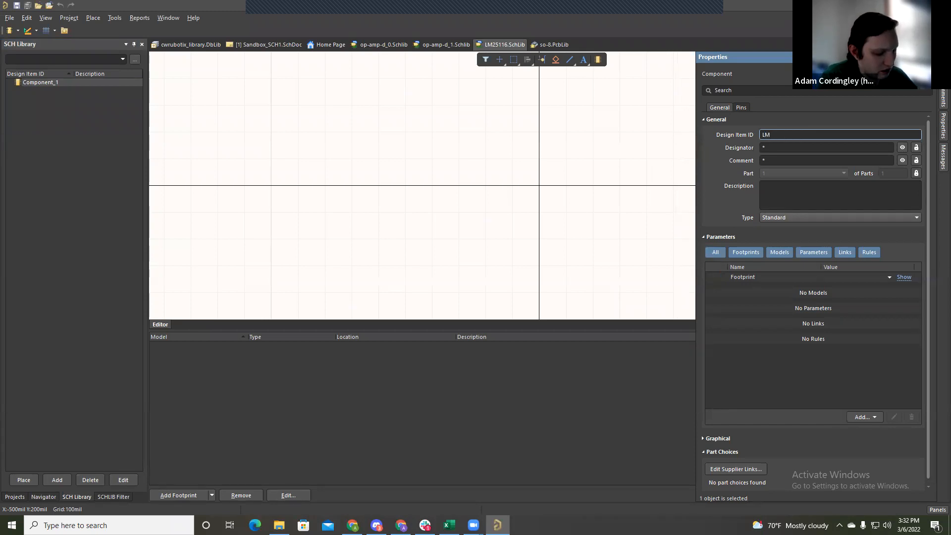
type("25116")
key("Tab")
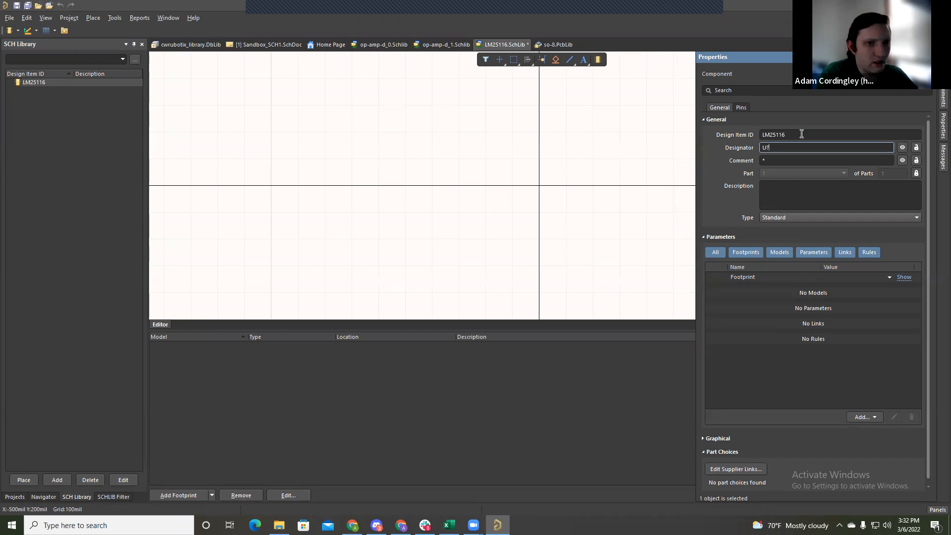
left_click(772, 147)
key("BackSpace")
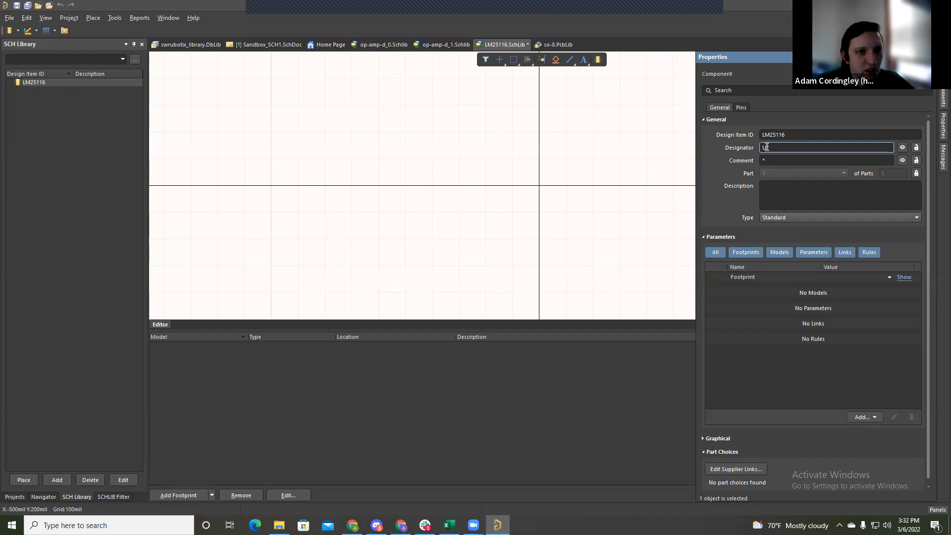
Step: Set the component's comment to =Manufacturer PN
left_click(786, 159)
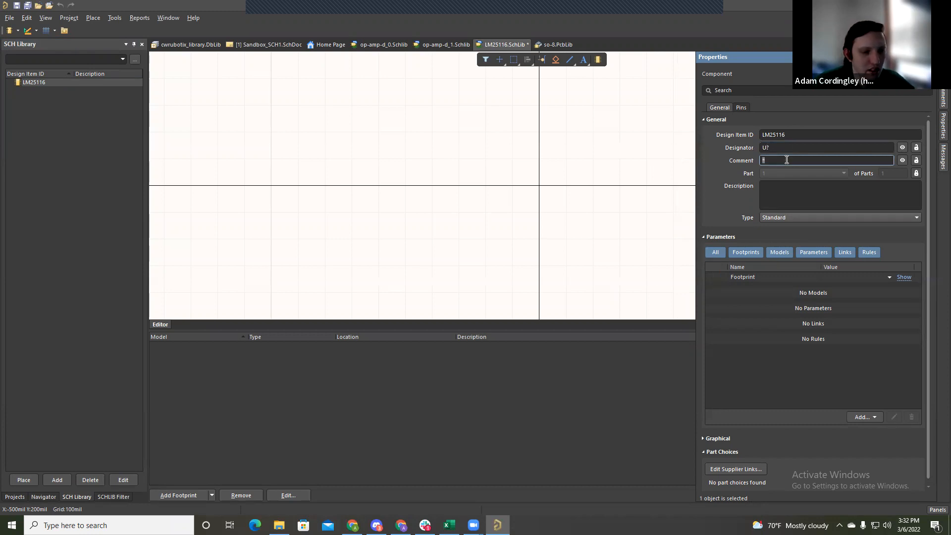
type("=Manufacturer PN")
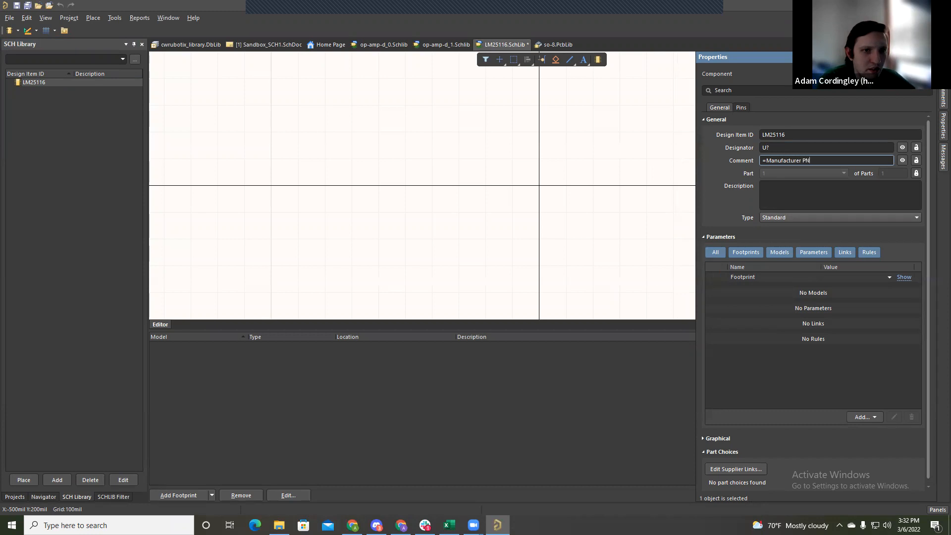
left_click(820, 199)
left_click(766, 159)
left_click(794, 160)
Step: Check the Manufacturer PN column header in the Excel parts spreadsheet and compare it with the component's comment in Altium Designer
left_click(450, 525)
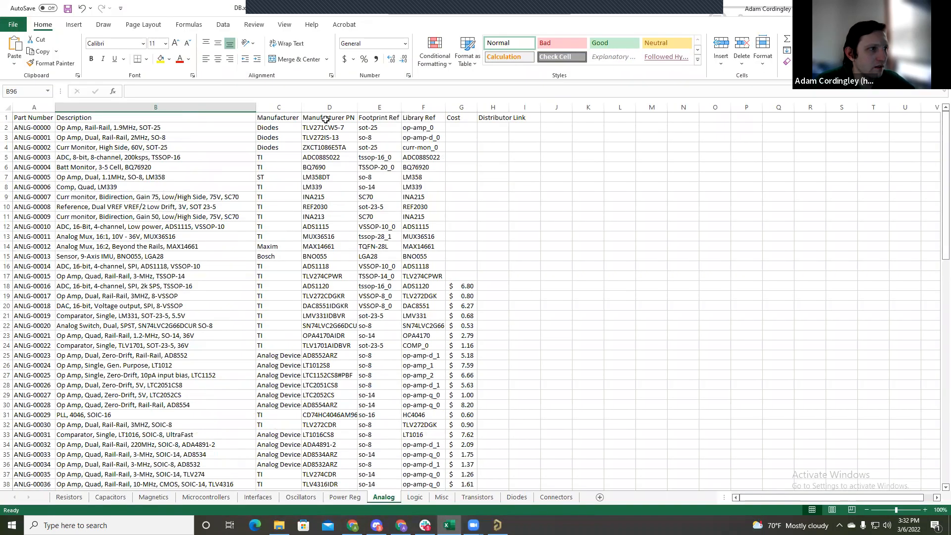
left_click(334, 118)
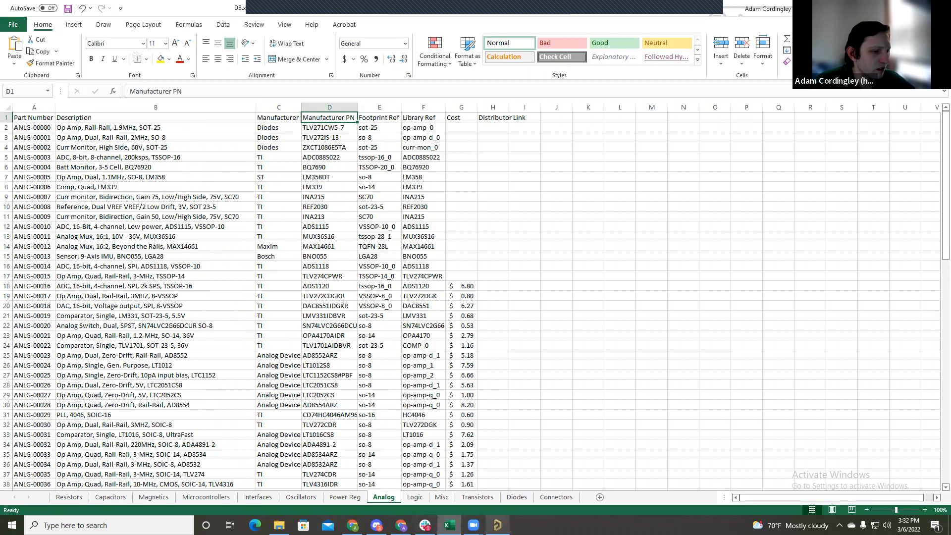
left_click(497, 525)
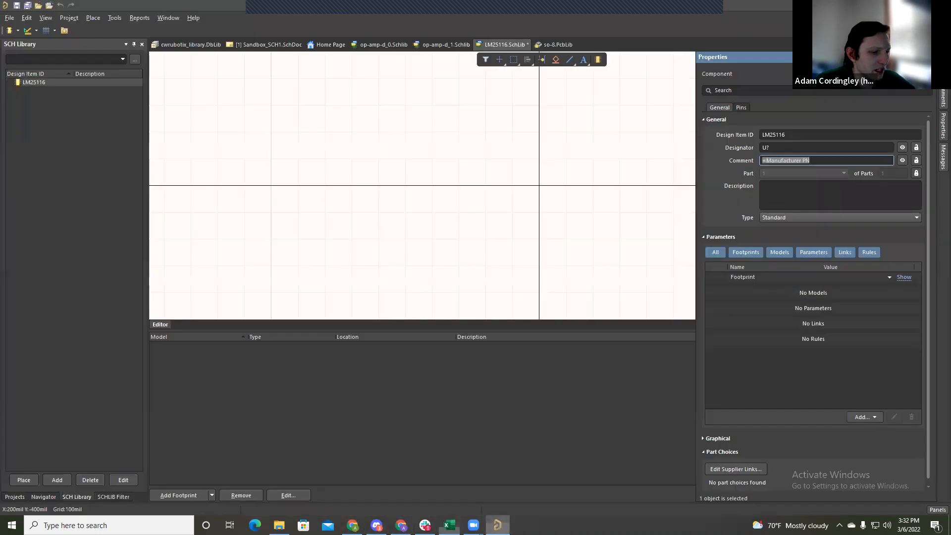
left_click(833, 159)
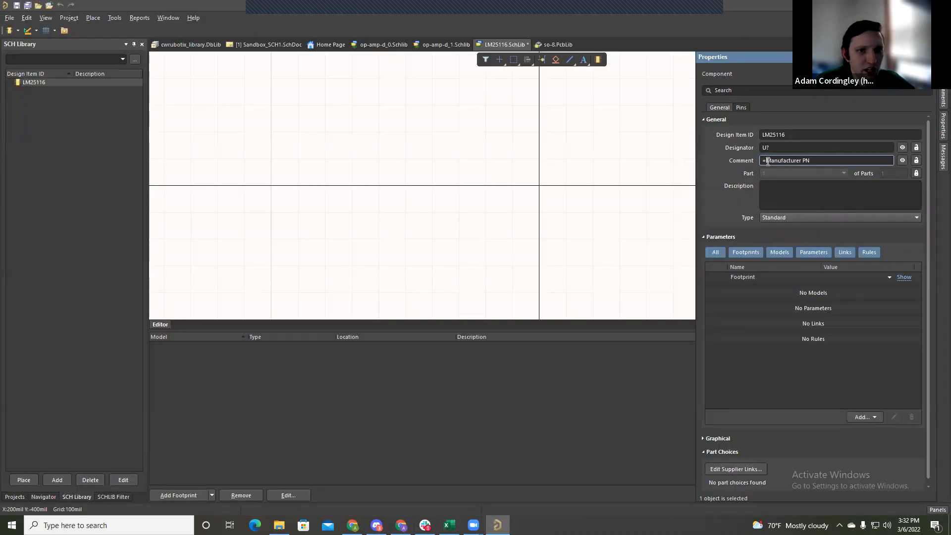
left_click_drag(766, 161, 812, 159)
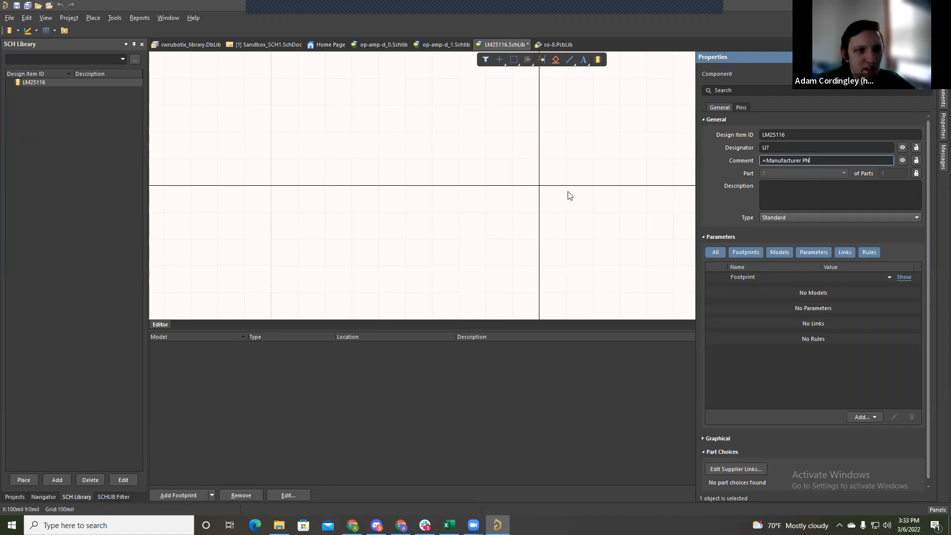
Step: Place a text string reading =Manufacturer just below the symbol origin, at X 0 mil and Y -100 mil
left_click(582, 59)
left_click(545, 211)
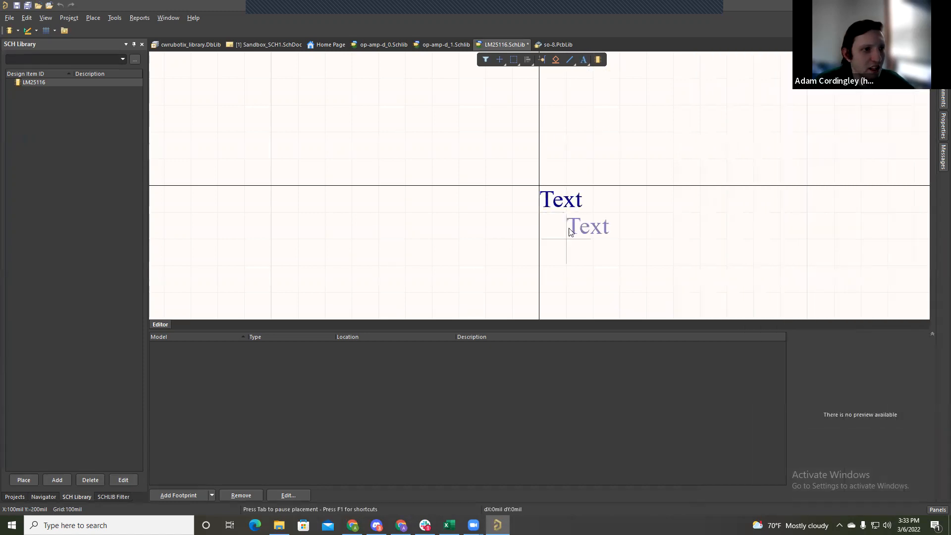
key("Tab")
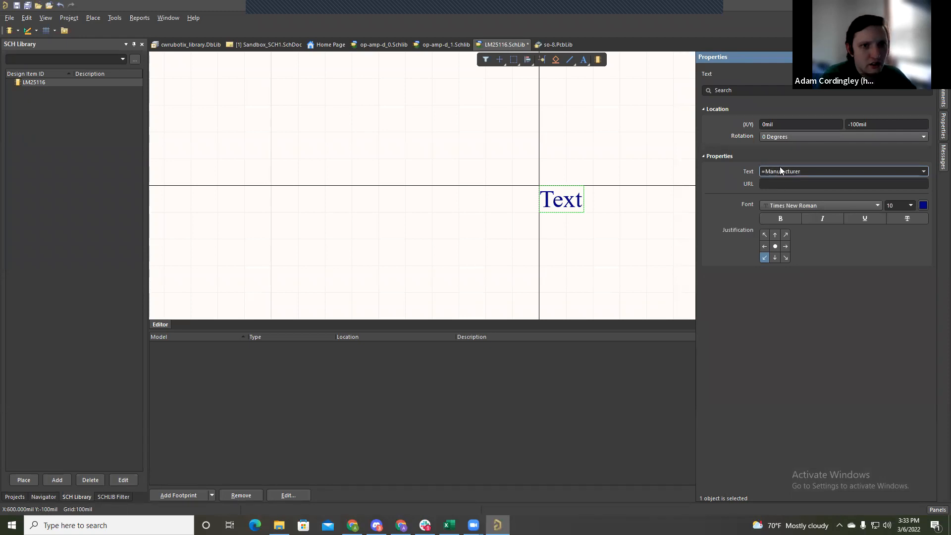
key("Return")
left_click(548, 135)
scroll(578, 189, "down", 1, "ctrl")
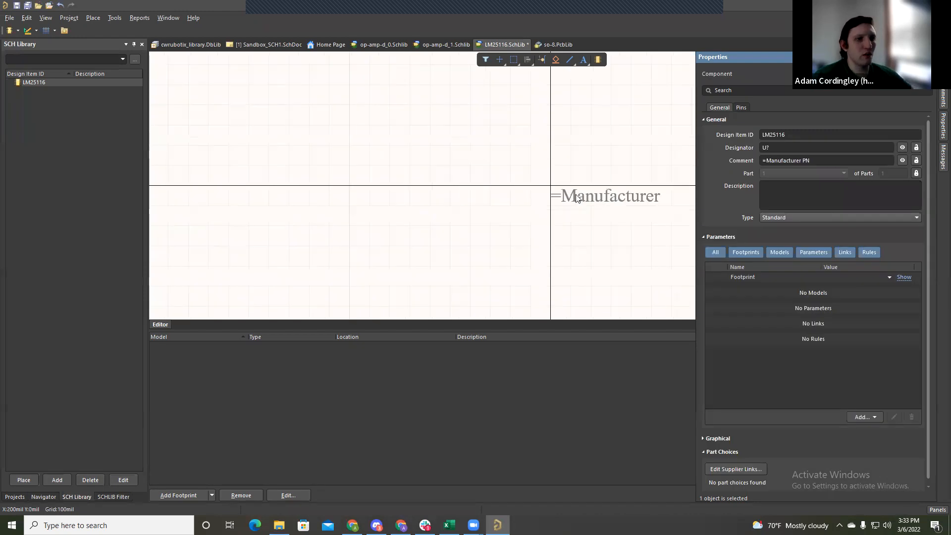
right_click_drag(604, 193, 559, 163)
left_click(549, 167)
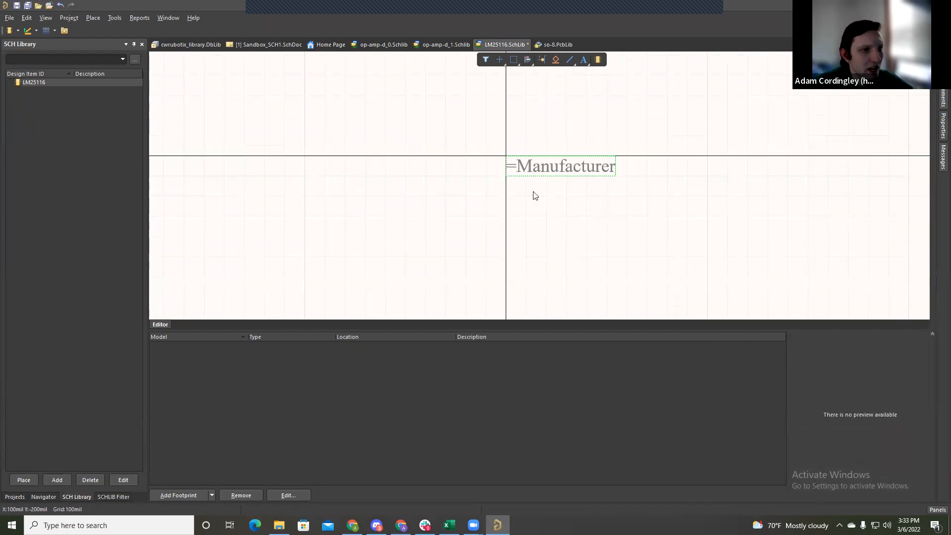
left_click(521, 200)
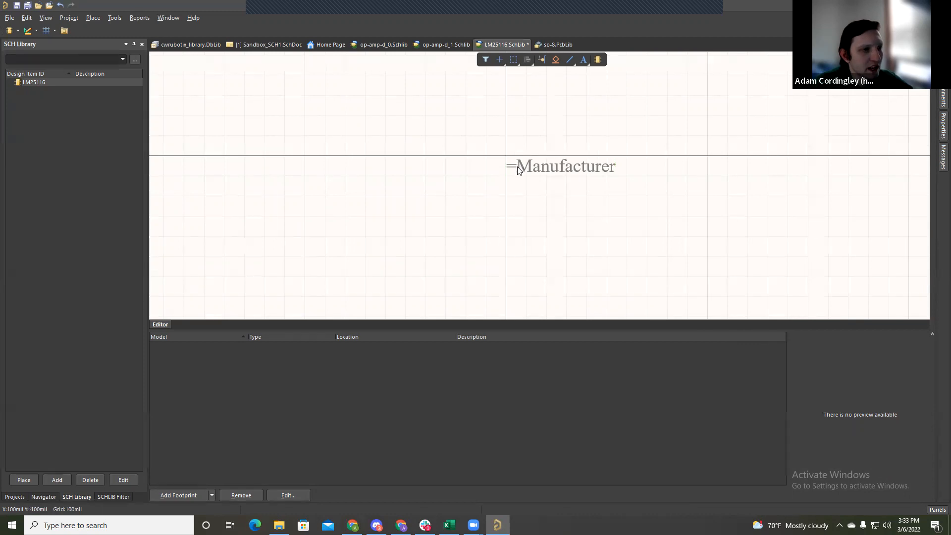
Step: Delete the =Manufacturer text string below the symbol origin
left_click(518, 167)
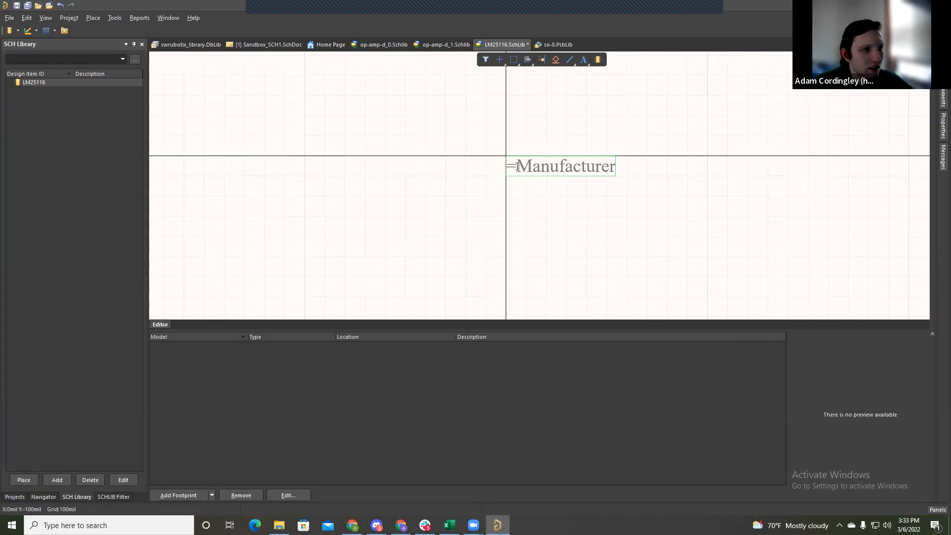
key("Delete")
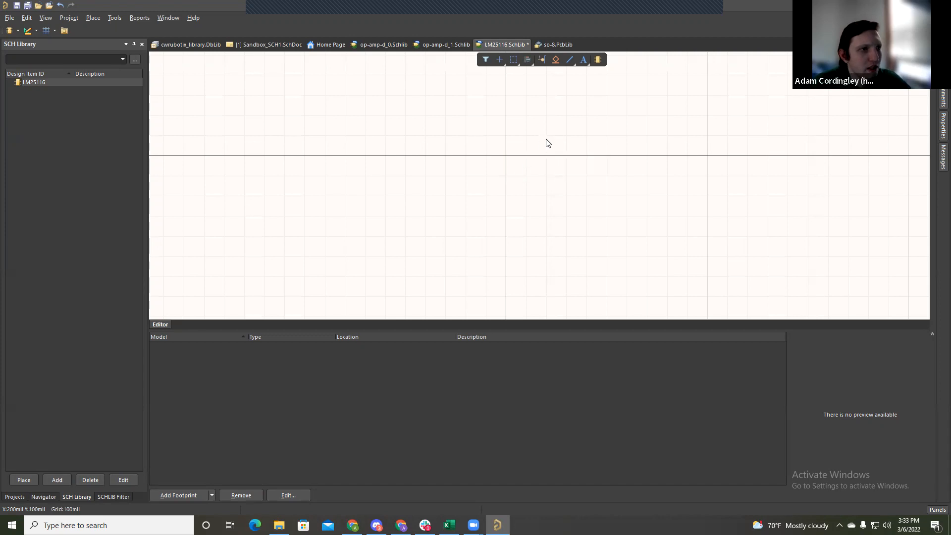
Step: Draw the symbol body as a rectangle 1000 mil wide and 1600 mil high, with its upper-left corner at the origin
right_click(570, 59)
left_click(582, 136)
left_click(505, 159)
scroll(602, 218, "down", 3, "ctrl")
scroll(646, 310, "down", 1)
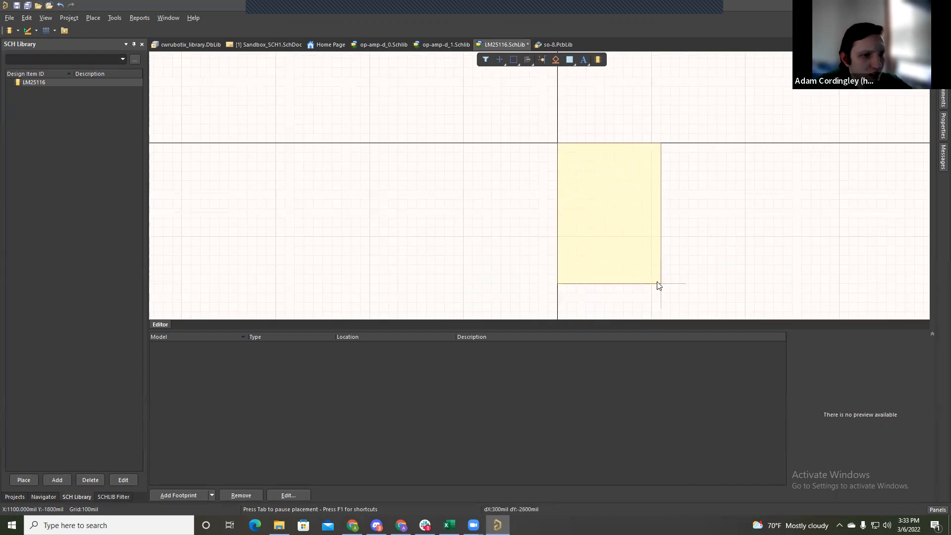
left_click(652, 293)
key("Escape")
Step: Set the body rectangle's border colour to blue
double_click(632, 251)
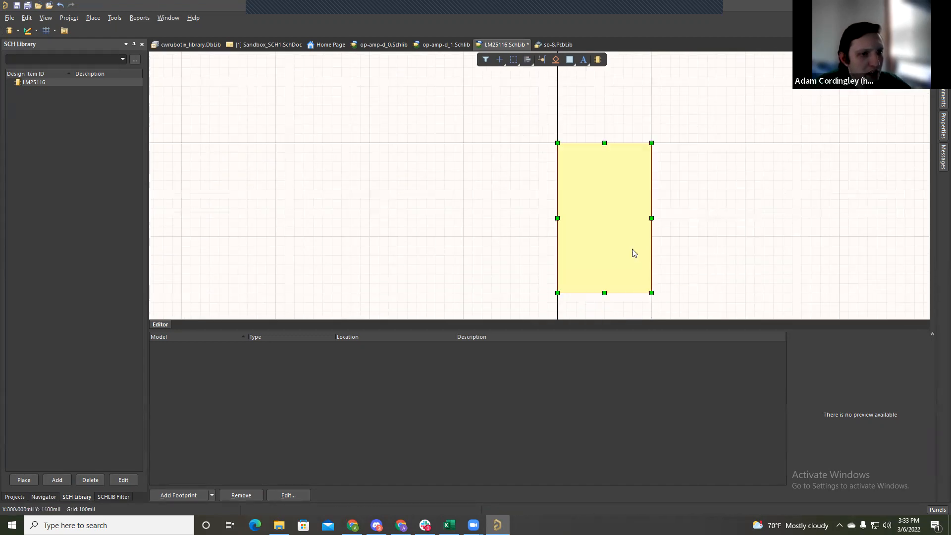
left_click(923, 186)
left_click(899, 208)
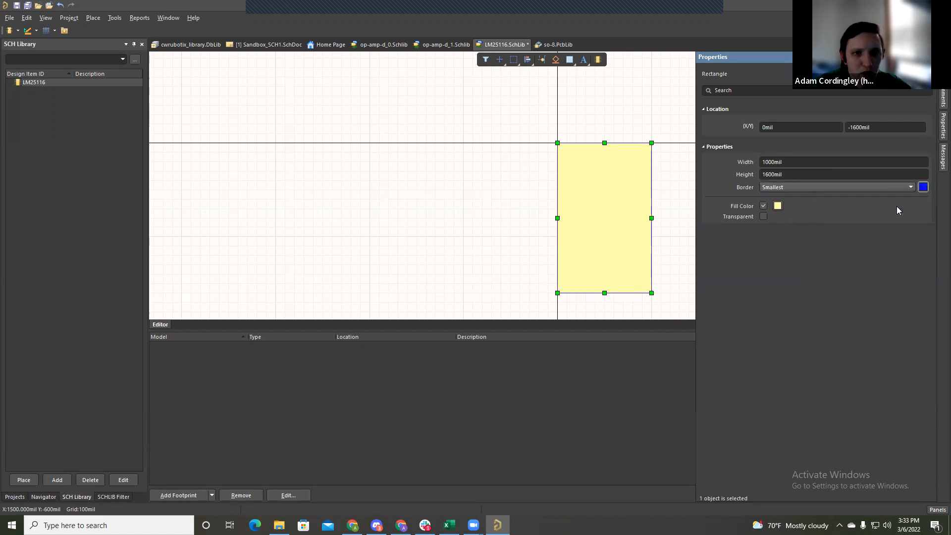
left_click(665, 173)
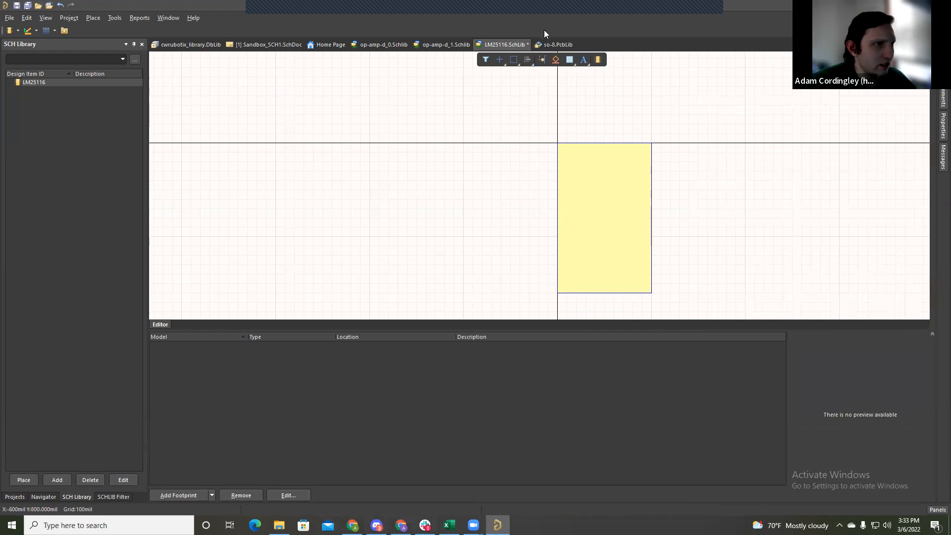
Step: Place a pin with designator 1 and name VCC on the body's left edge at Y -100 mil, rotated 180 degrees so it points outward
left_click(542, 59)
key("space")
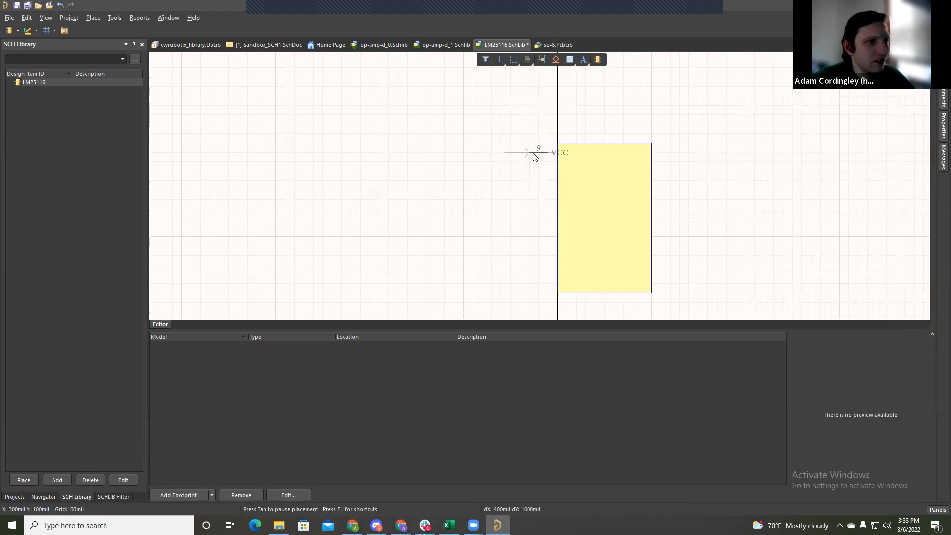
key("Tab")
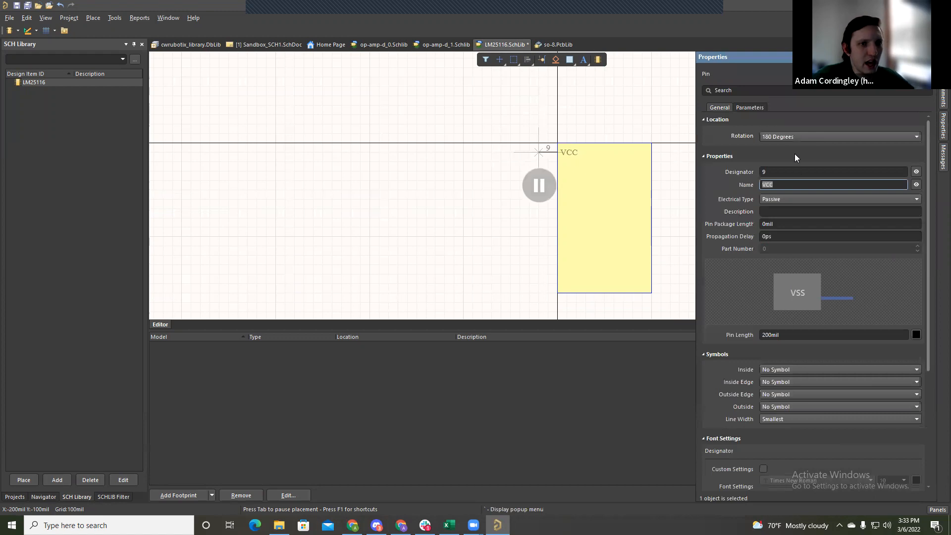
left_click(786, 172)
type("1")
left_click(788, 184)
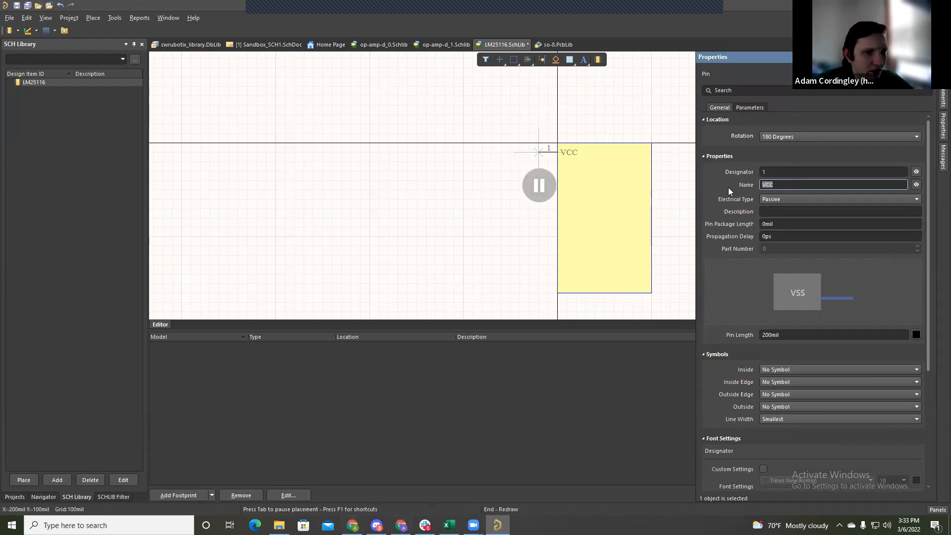
left_click(539, 187)
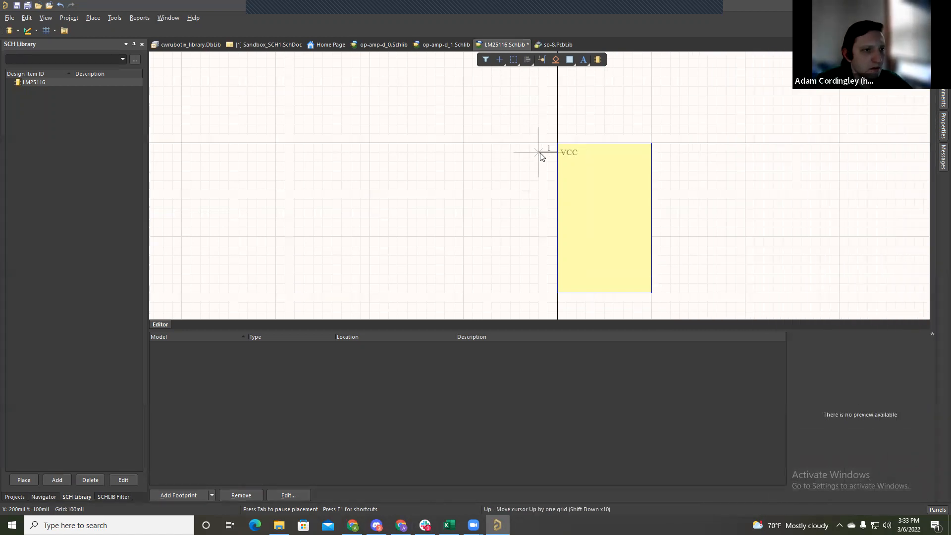
left_click(540, 154)
key("Escape")
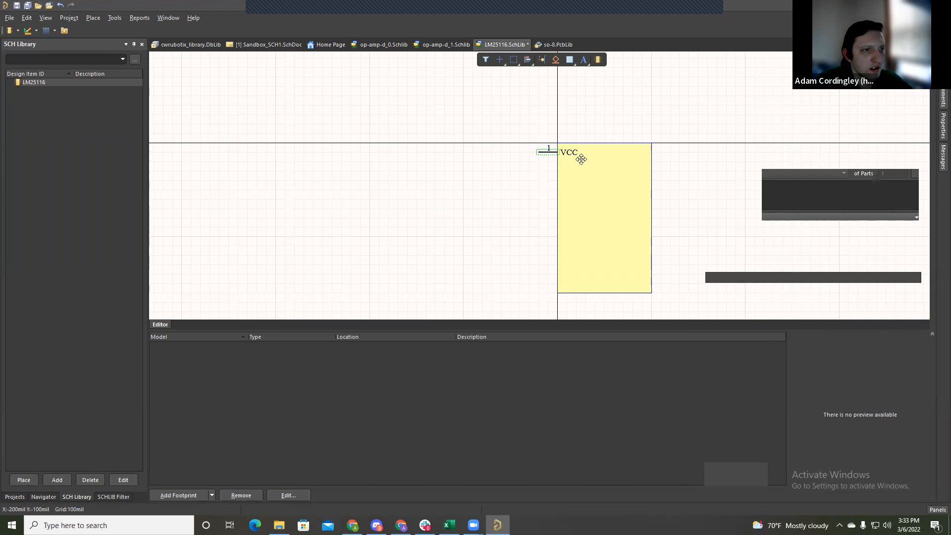
Step: Review the electrical type options of the VCC pin and keep Passive
left_click(776, 195)
left_click(788, 210)
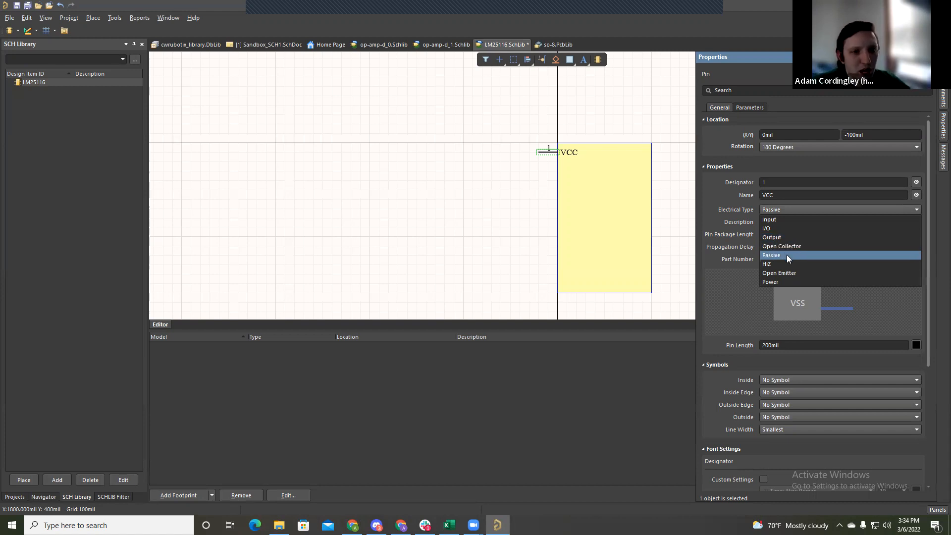
left_click(786, 255)
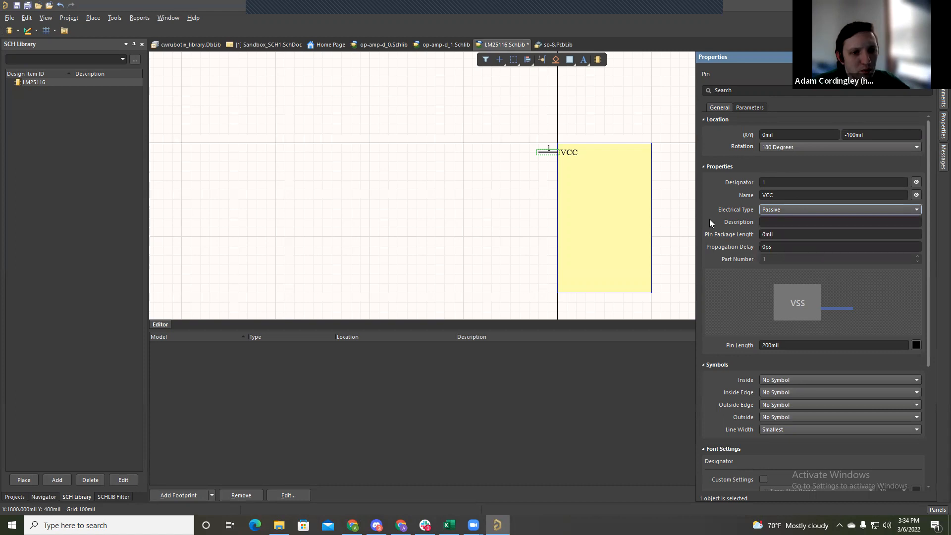
Step: Try a length of 100 mil on the VCC pin and restore it to 200 mil
left_click(790, 345)
key("BackSpace")
type("1")
left_click(792, 358)
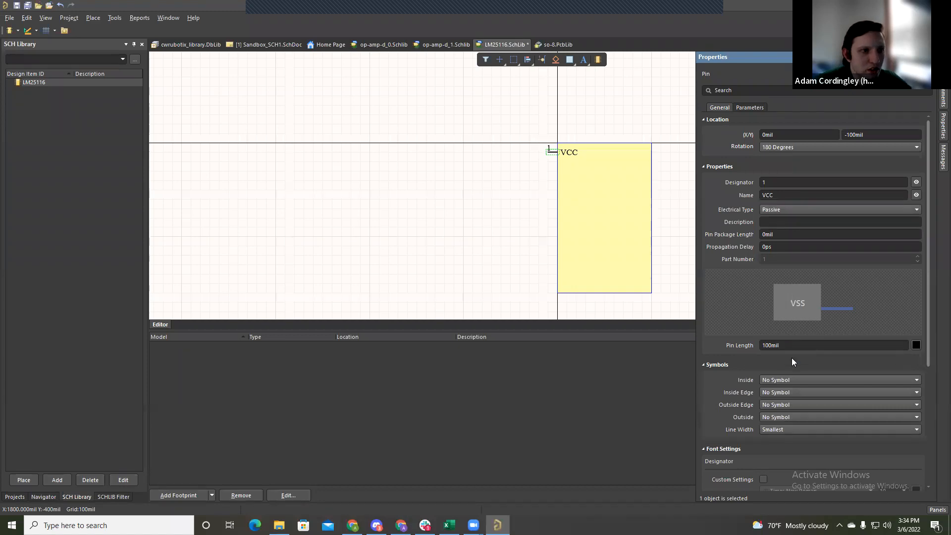
left_click(767, 345)
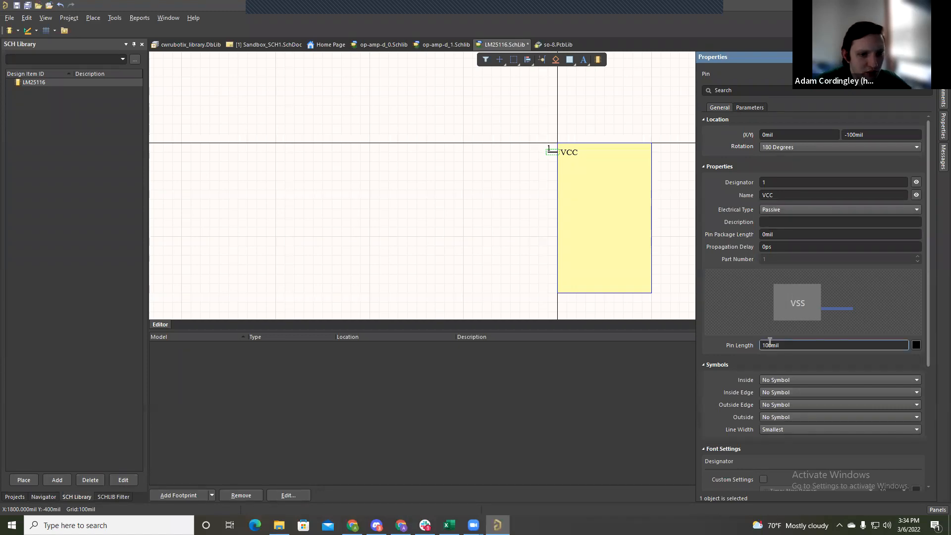
scroll(796, 362, "down", 3)
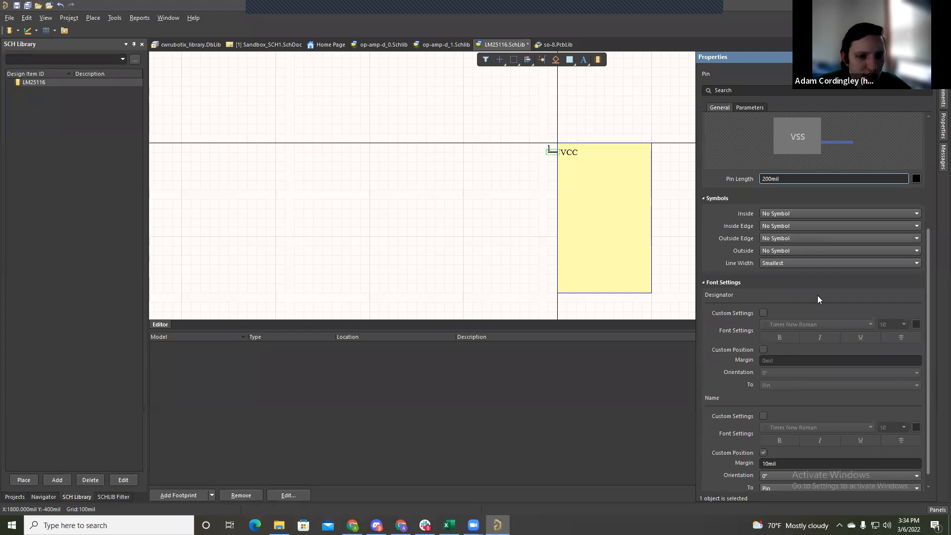
left_click(534, 189)
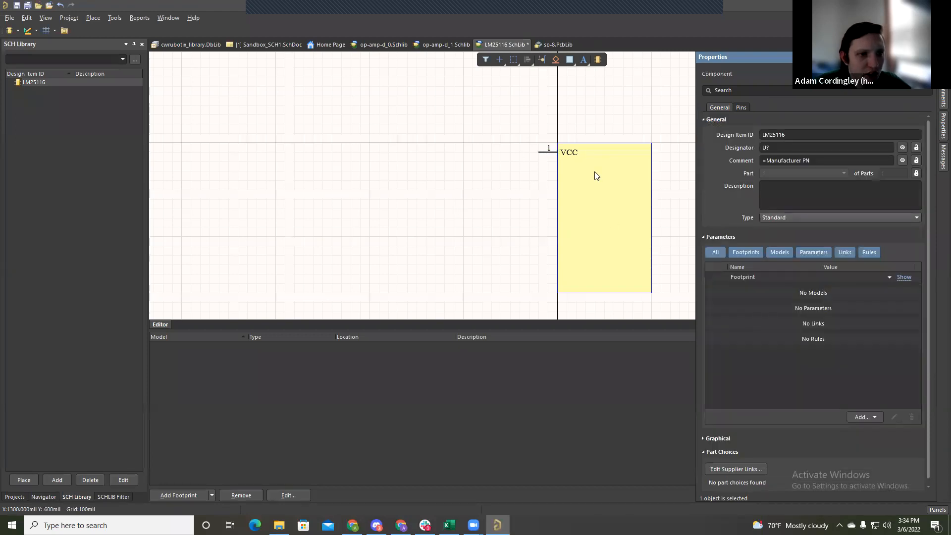
Step: Enable custom font settings for the VCC pin's name and choose a smaller font size, keeping Times New Roman
left_click(547, 153)
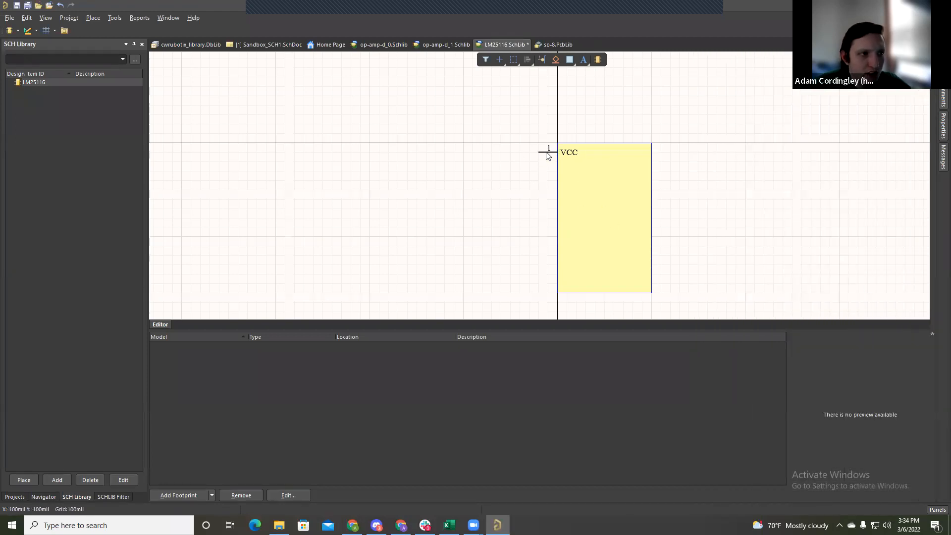
double_click(545, 152)
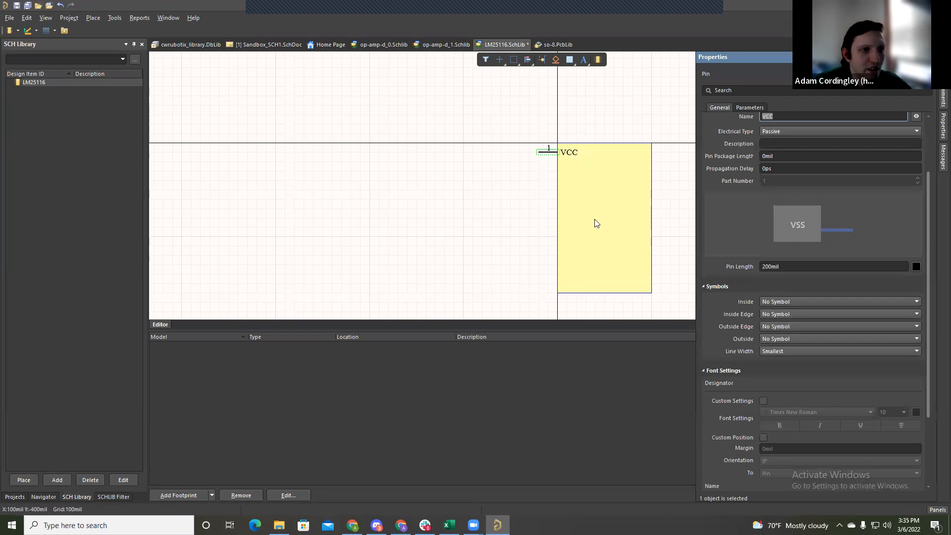
scroll(771, 350, "down", 3)
scroll(786, 265, "down", 1)
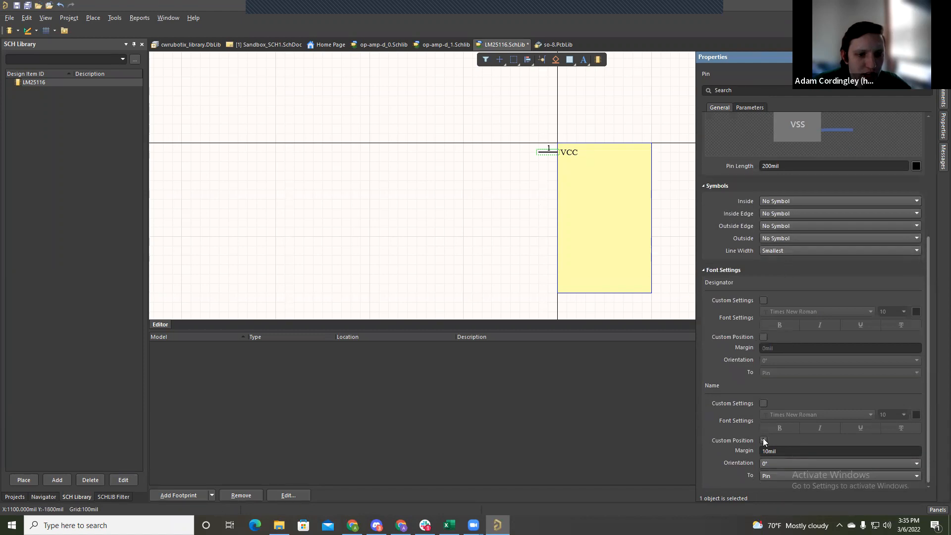
left_click(763, 403)
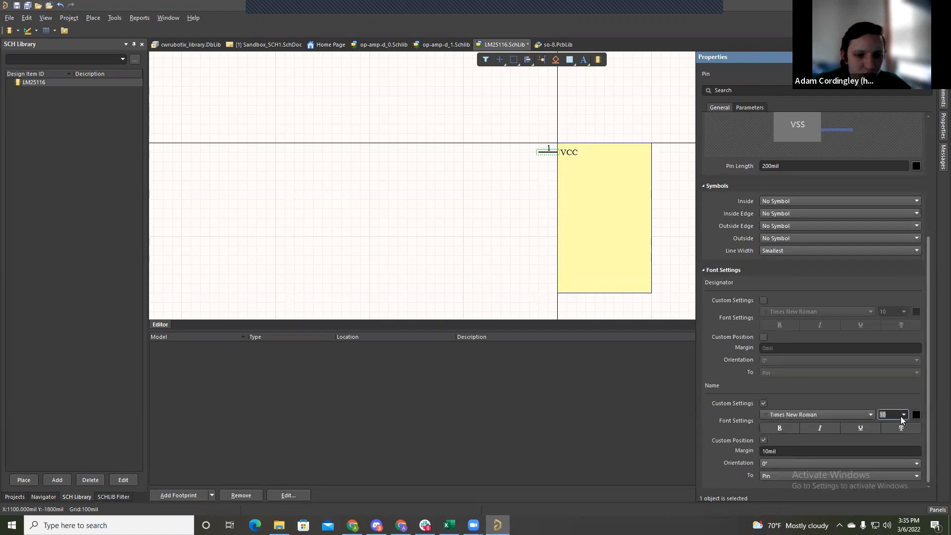
left_click(902, 417)
left_click(892, 298)
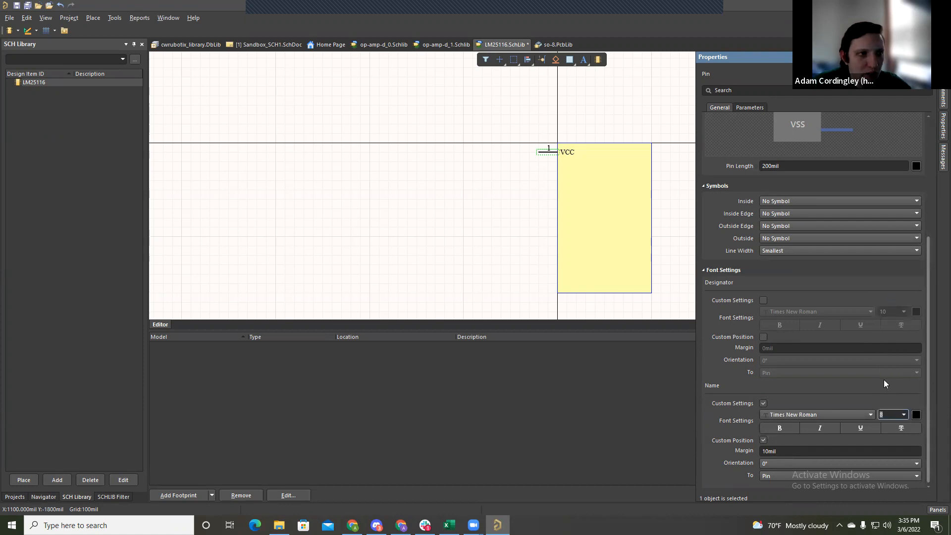
Step: Set the VCC pin name's custom font size to 10 and save the LM25116 schematic library
left_click(903, 417)
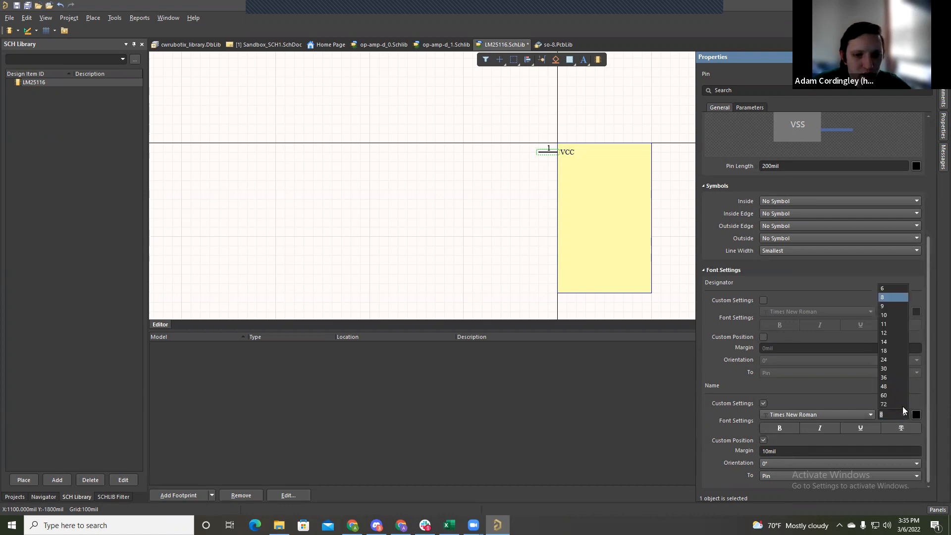
left_click(891, 315)
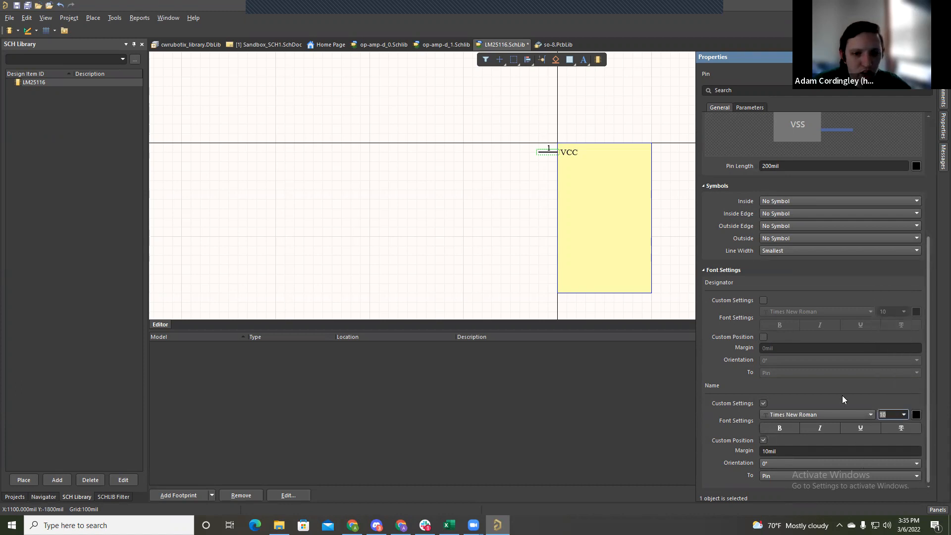
left_click(531, 186)
key("ctrl+s")
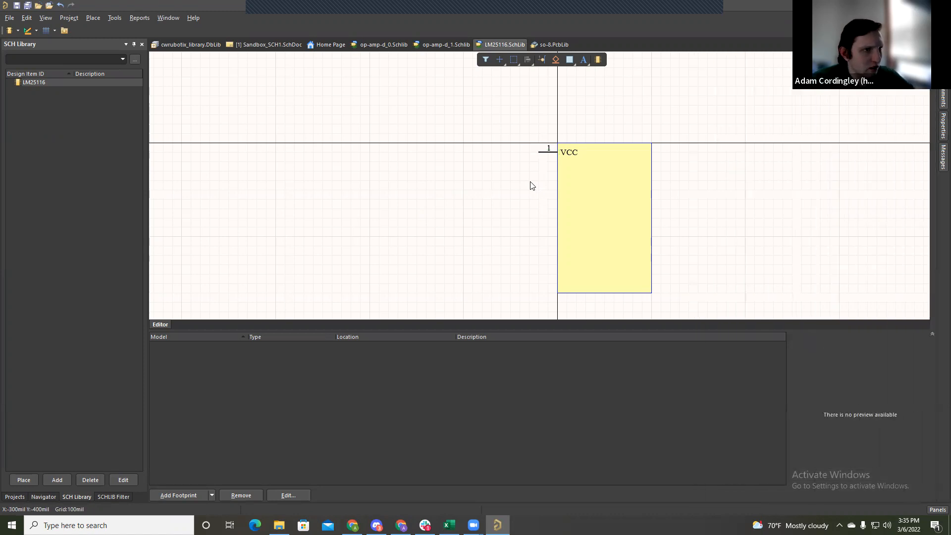
Step: Create a new blank PCB library
left_click(9, 18)
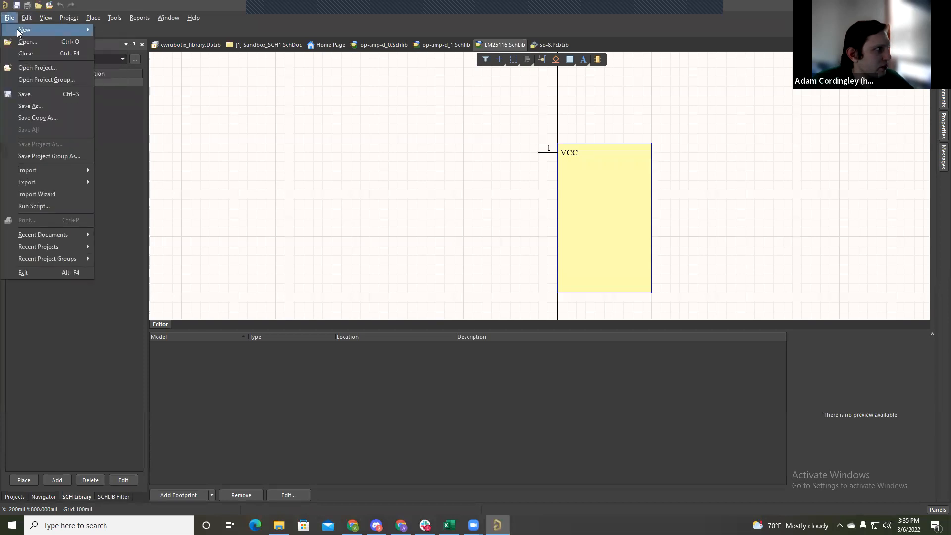
mouse_move(22, 29)
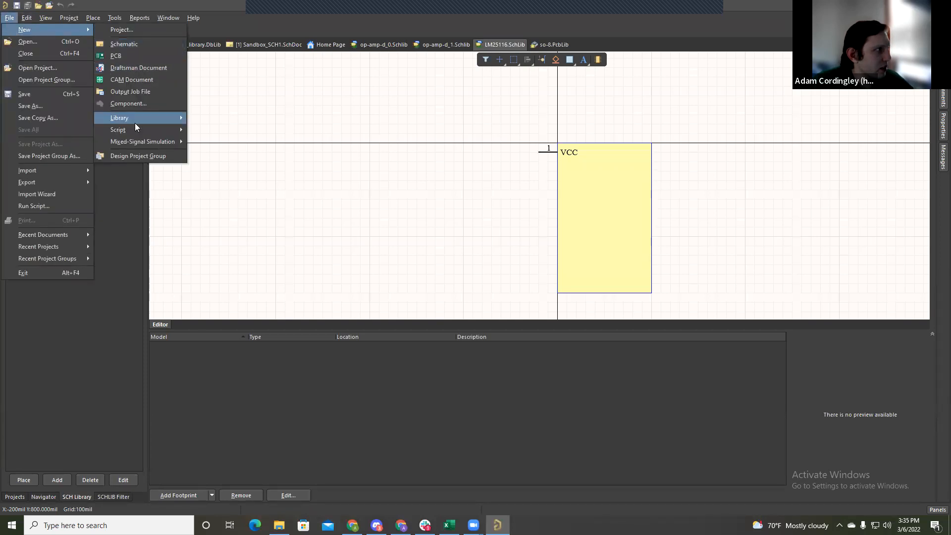
mouse_move(151, 119)
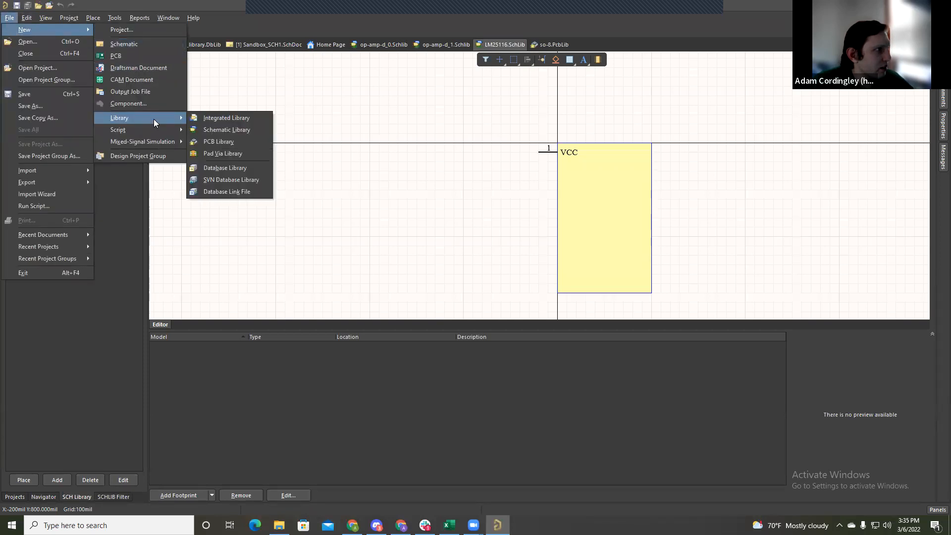
left_click(234, 141)
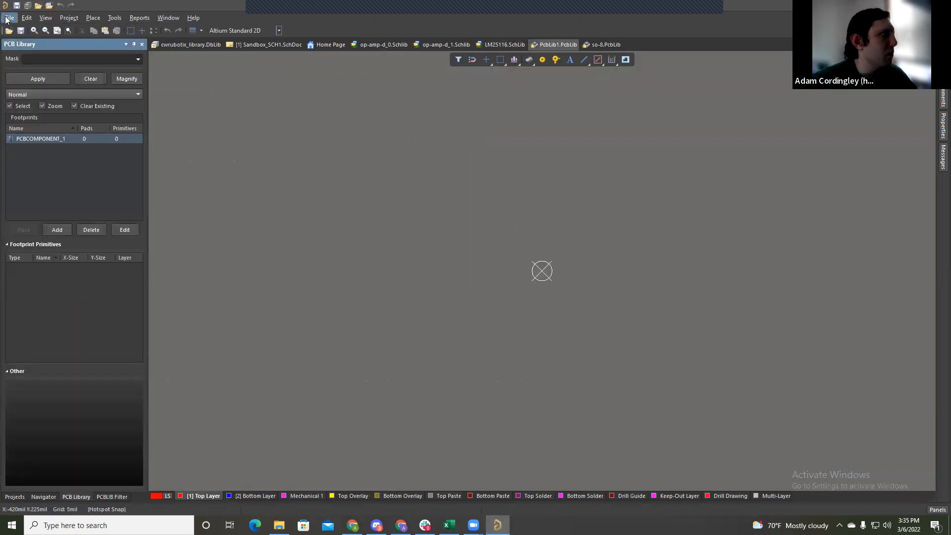
Step: Start saving the new PCB library in the PCB Footprints folder under Models
left_click(10, 18)
left_click(24, 94)
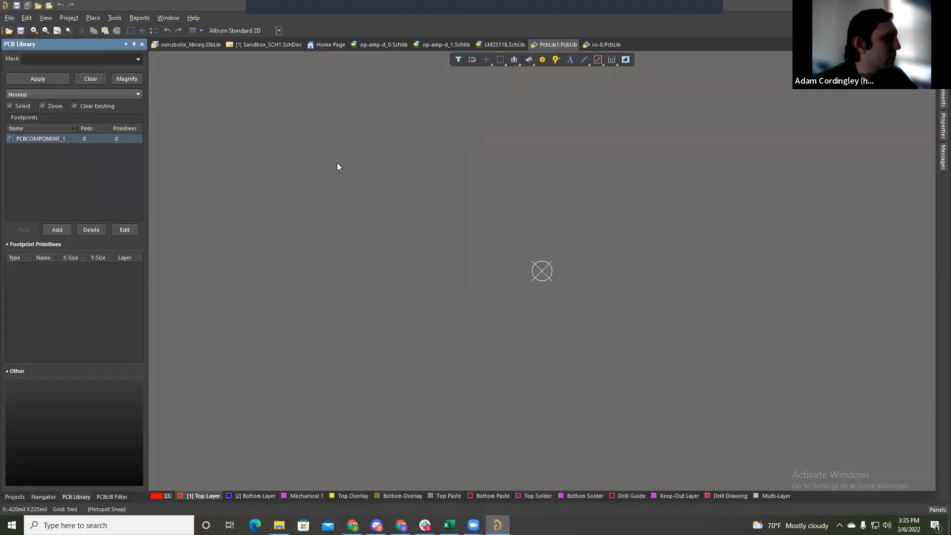
left_click(520, 166)
left_click(457, 225)
double_click(457, 225)
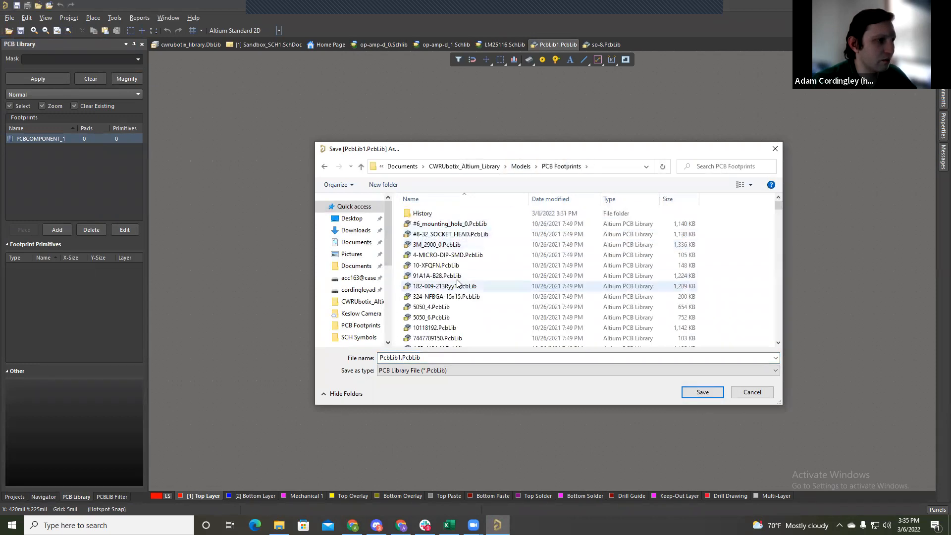
Step: Enter TSSOP-20_EP as the library's file name, keeping the .PcbLib extension
left_click(401, 358)
left_click_drag(401, 359, 377, 359)
type("TSSOP")
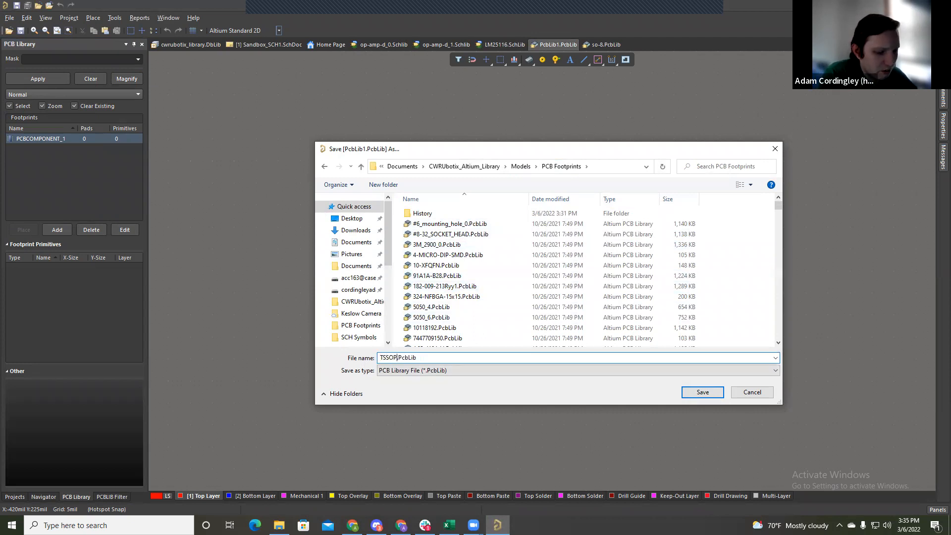
type("-20")
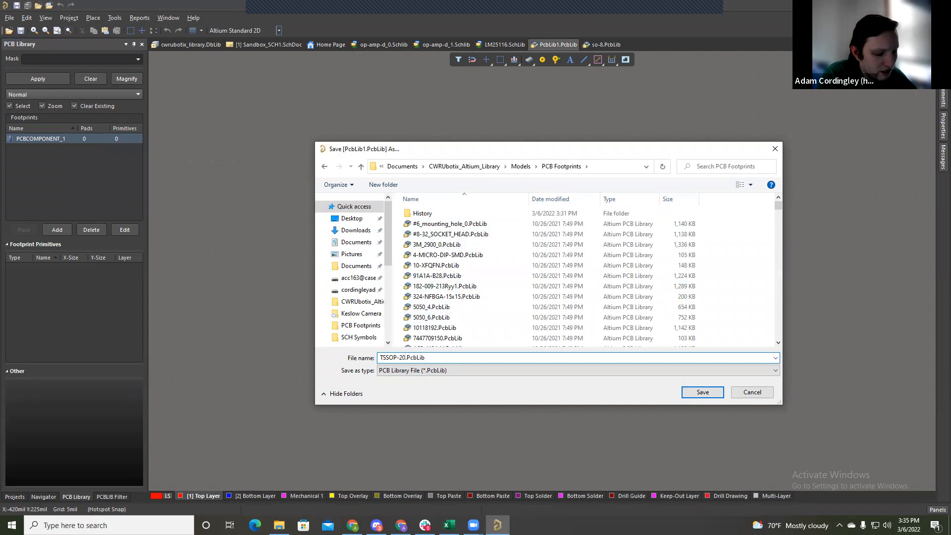
key("Left")
key("Left")
key("BackSpace")
type("_")
key("BackSpace")
type("-")
key("Right")
key("Right")
key("Right")
key("BackSpace")
type("_EP")
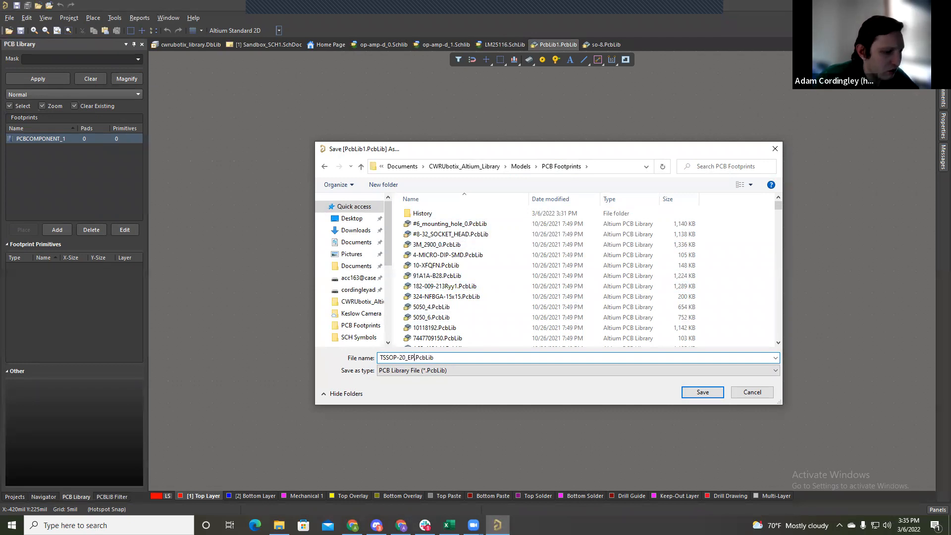
Step: Switch to Chrome and open the LM25116 datasheet from its Digi-Key product page
left_click(353, 525)
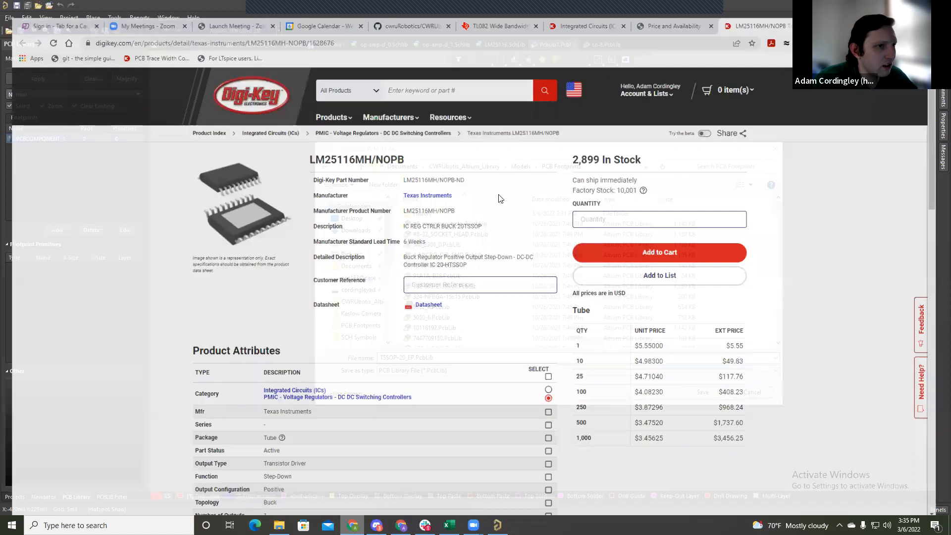
left_click(430, 300)
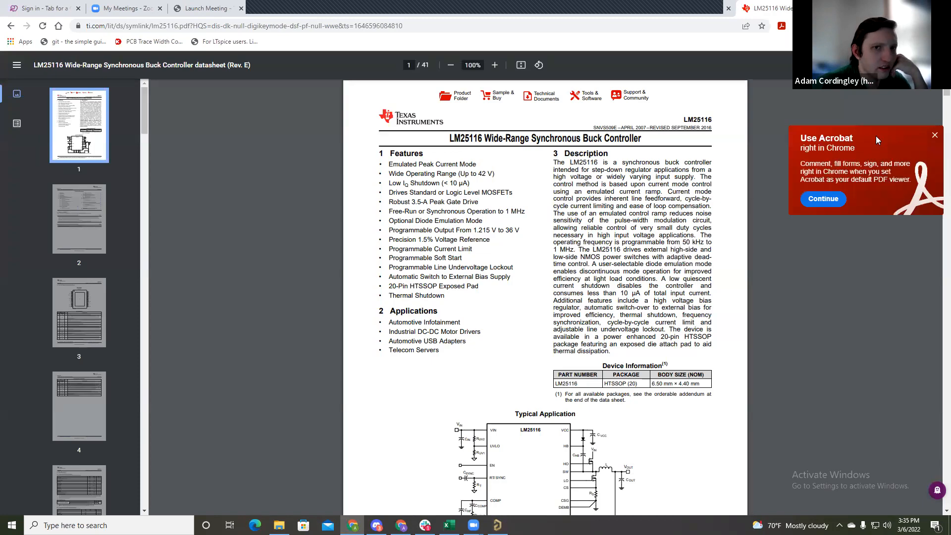
left_click(935, 136)
Step: Examine the PWP0020A mechanical drawing and recommended land pattern near the end of the datasheet for the package dimensions
left_click_drag(936, 99, 932, 448)
scroll(696, 322, "down", 20)
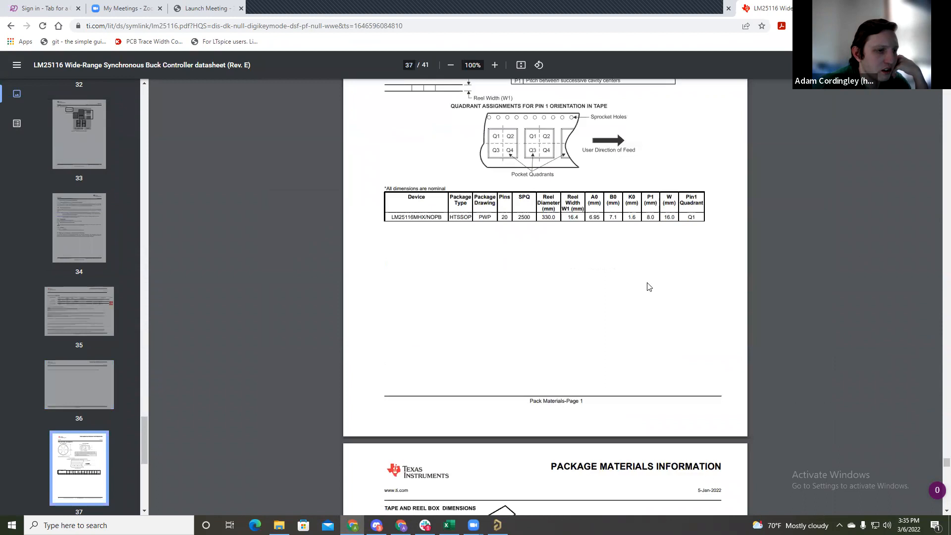
scroll(645, 267, "up", 1)
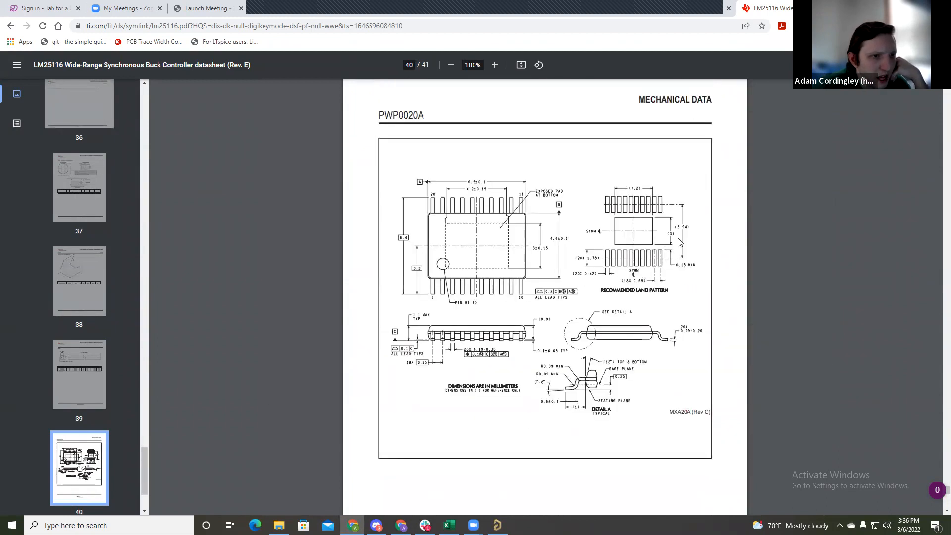
scroll(681, 244, "down", 1)
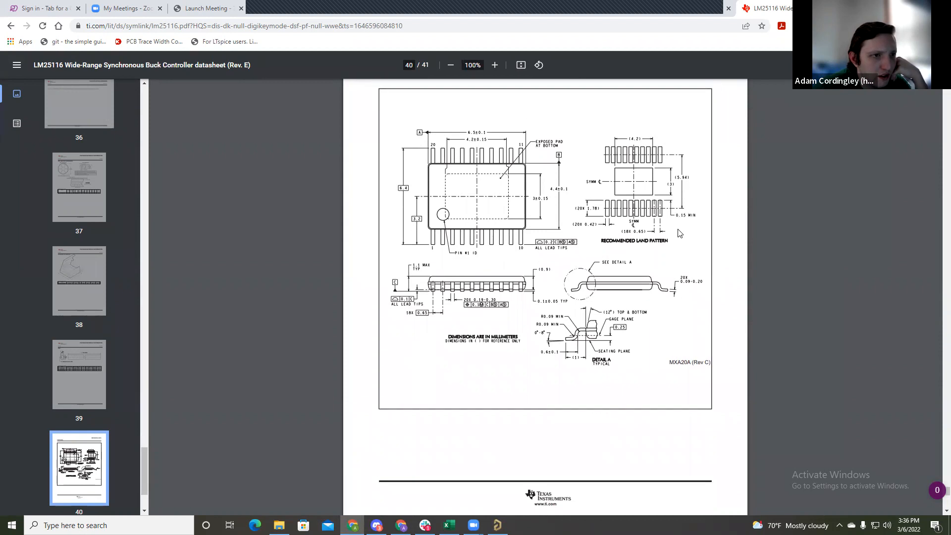
scroll(680, 233, "down", 12)
scroll(676, 236, "up", 10)
scroll(677, 237, "up", 17)
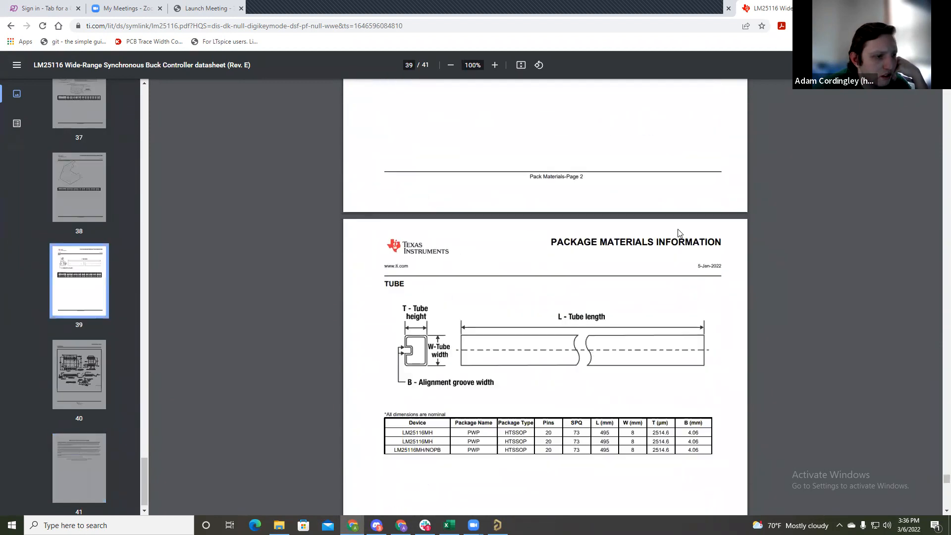
scroll(679, 232, "down", 14)
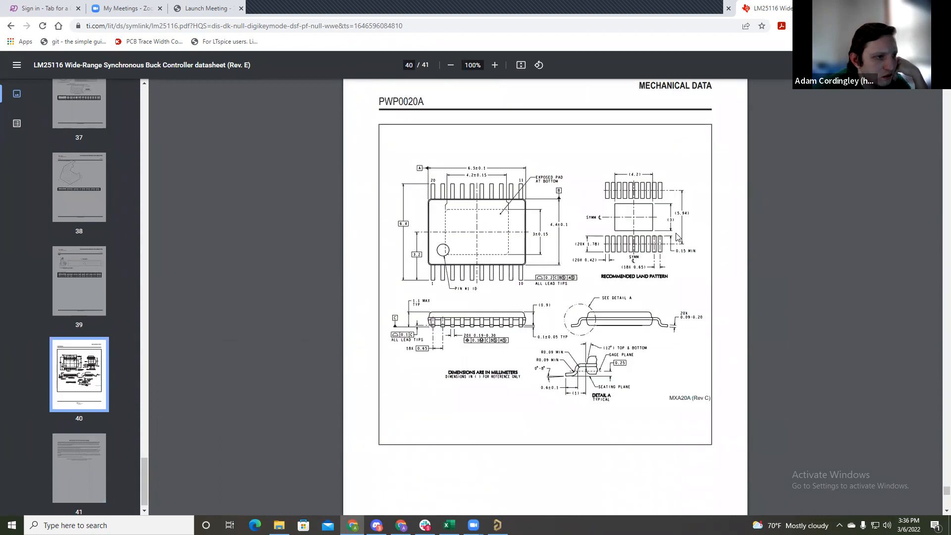
Step: Switch back to Altium Designer and add the exposed pad size 3x4.2 after EP in the file name
left_click(498, 525)
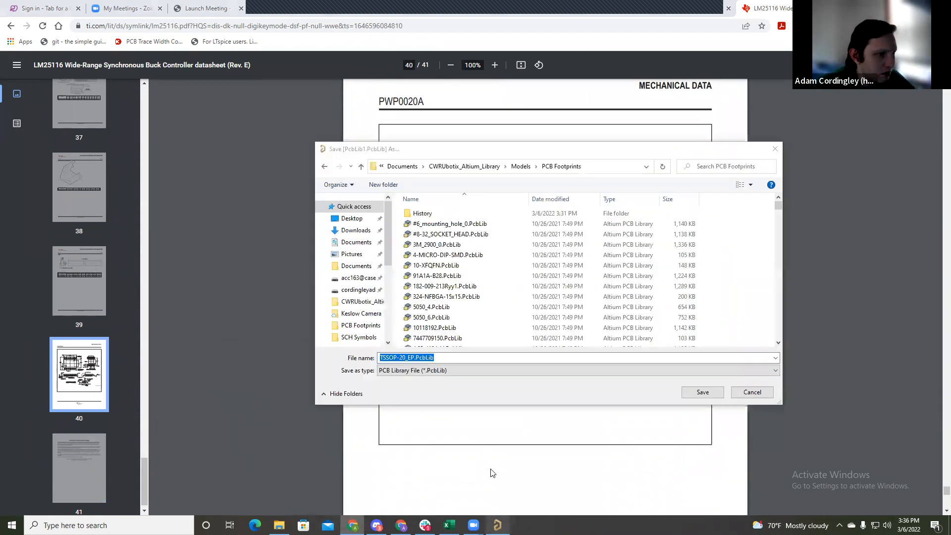
left_click(421, 358)
left_click_drag(414, 358, 411, 357)
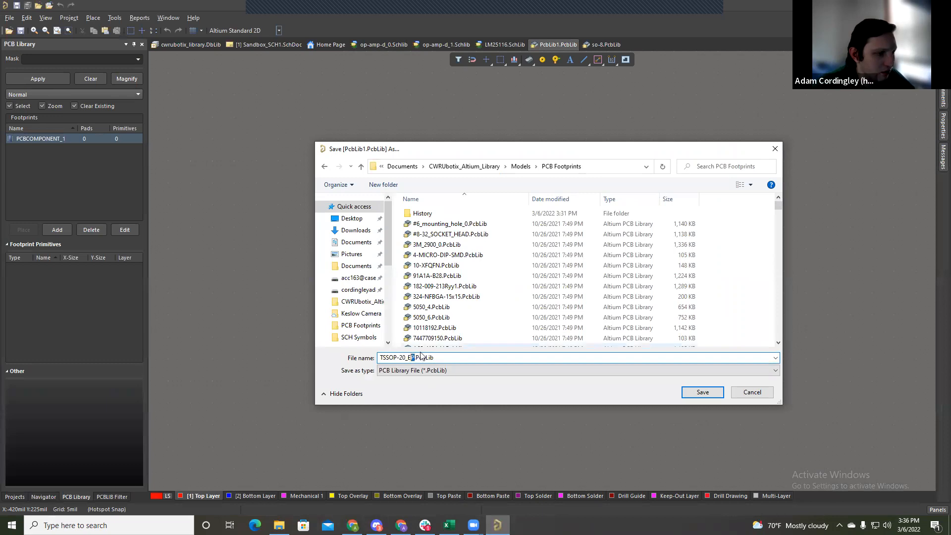
type("3x4.2")
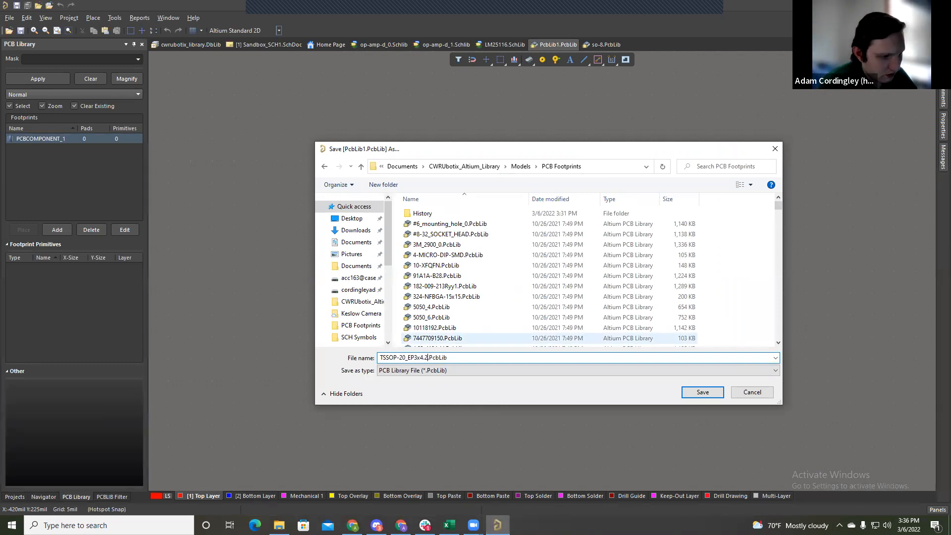
type("mm")
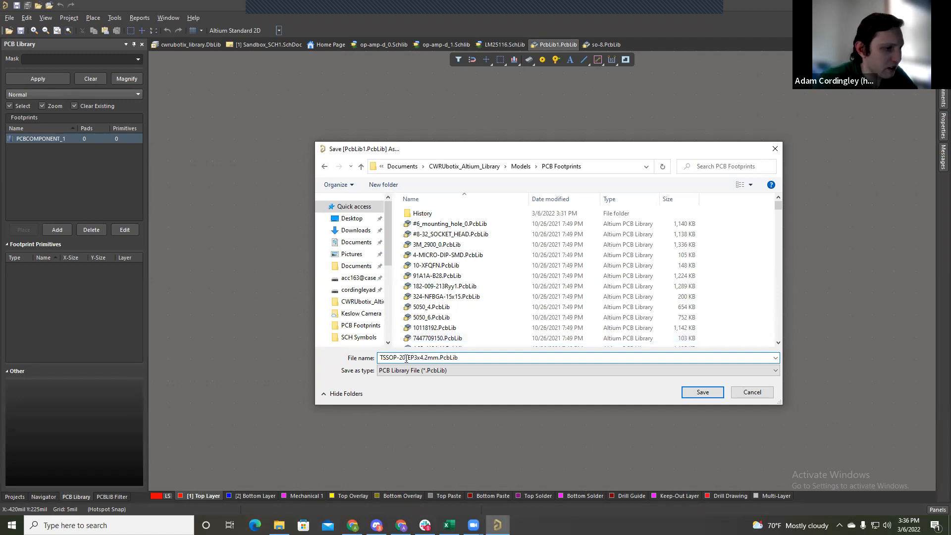
left_click_drag(427, 358, 439, 356)
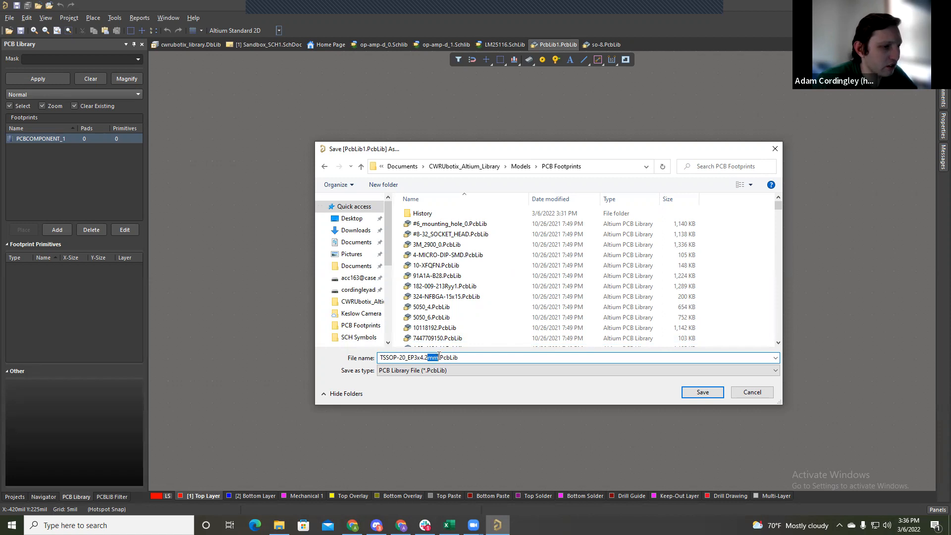
key("BackSpace")
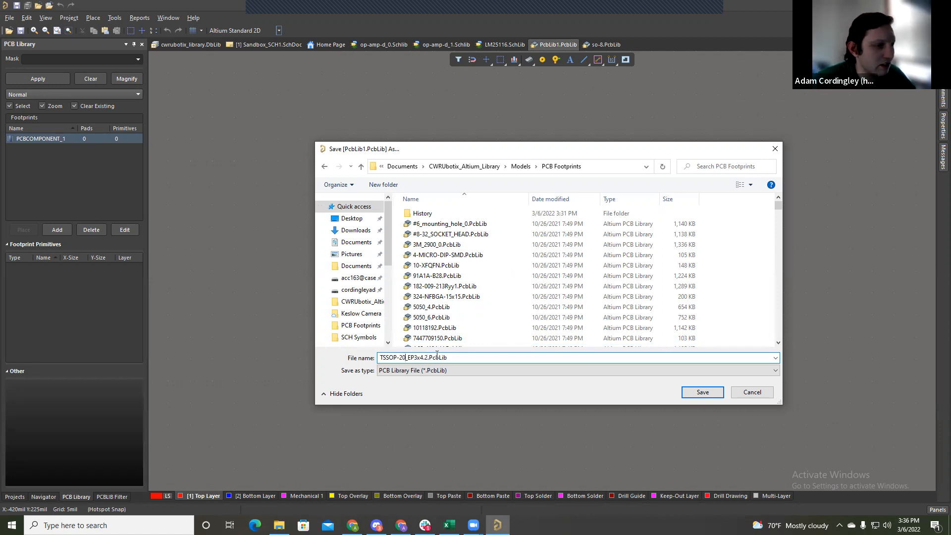
Step: Insert the pin pitch _P0.65 after TSSOP-20 in the file name, checking the pitch in the datasheet drawing
type("_")
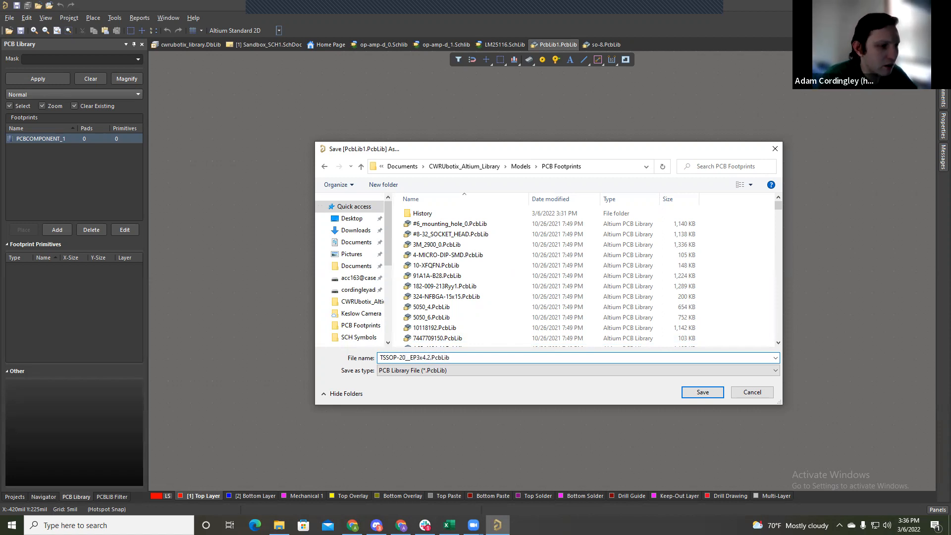
type("P")
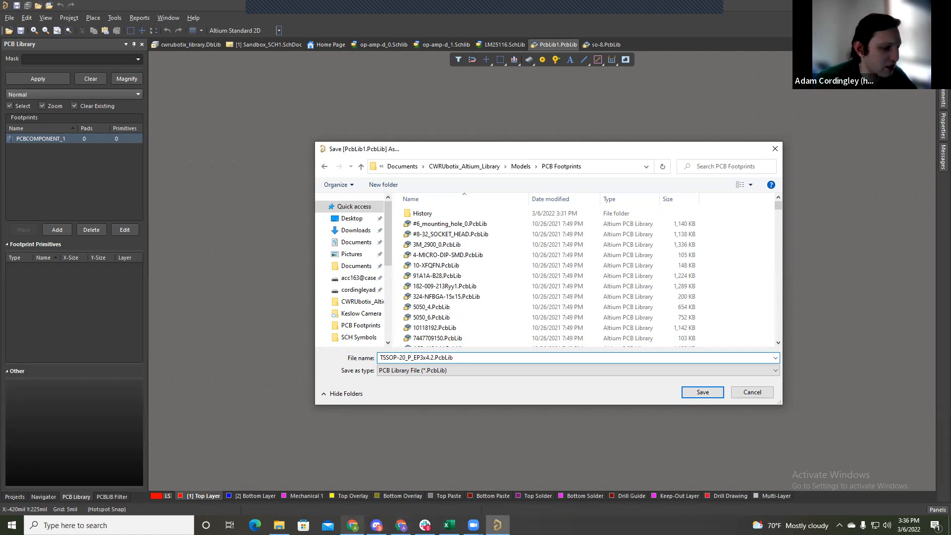
mouse_move(353, 524)
left_click(401, 481)
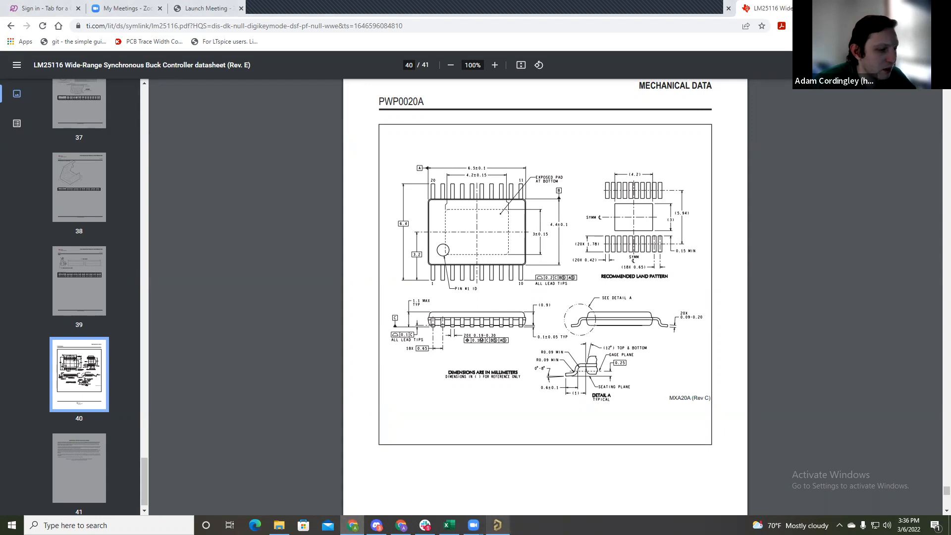
mouse_move(497, 524)
left_click(498, 478)
left_click(413, 358)
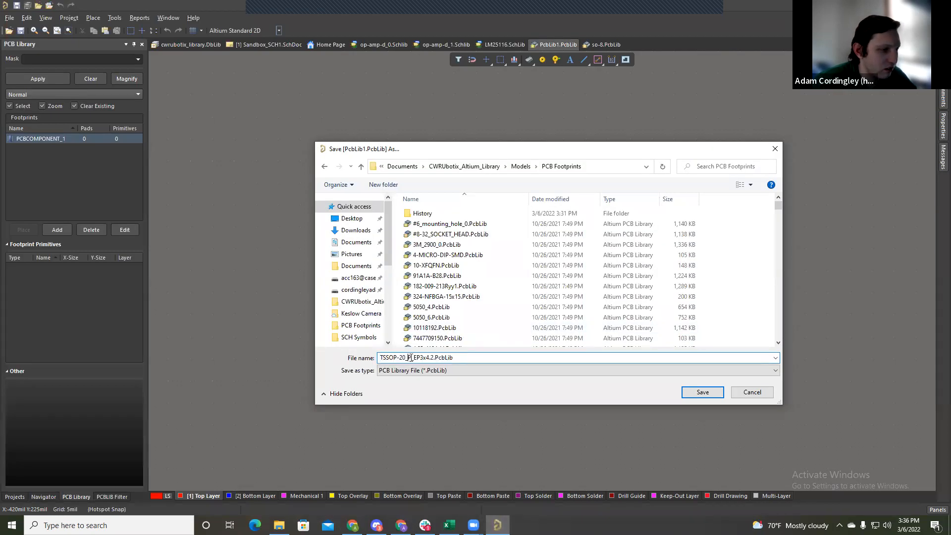
type("0.65")
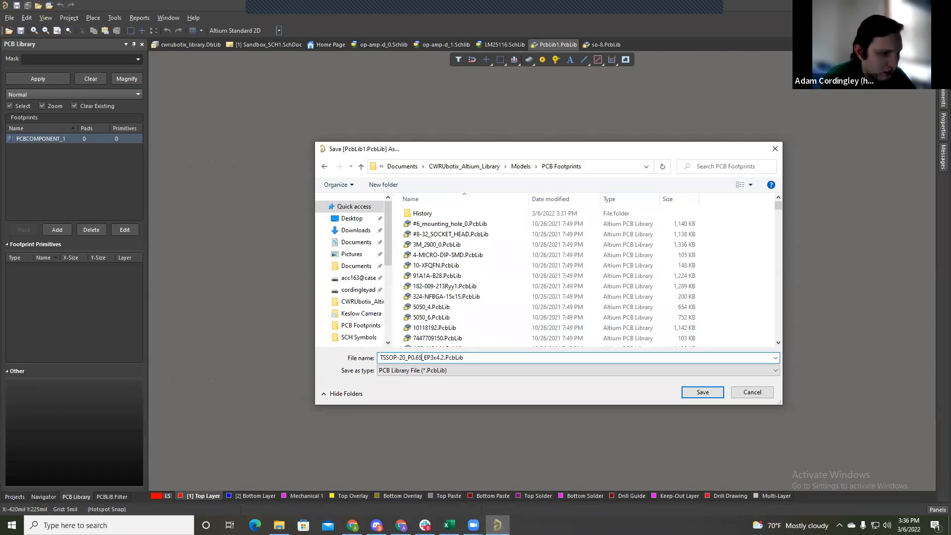
Step: Review the file name and save the library as TSSOP-20_P0.65_EP3x4.2.PcbLib
left_click(444, 357)
scroll(434, 292, "down", 5)
scroll(441, 290, "up", 5)
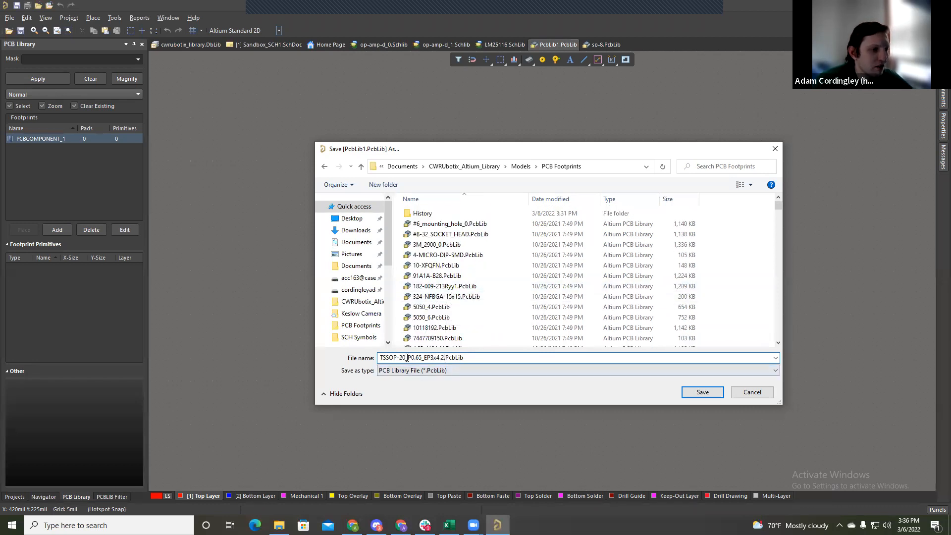
left_click_drag(380, 358, 444, 355)
left_click(443, 357)
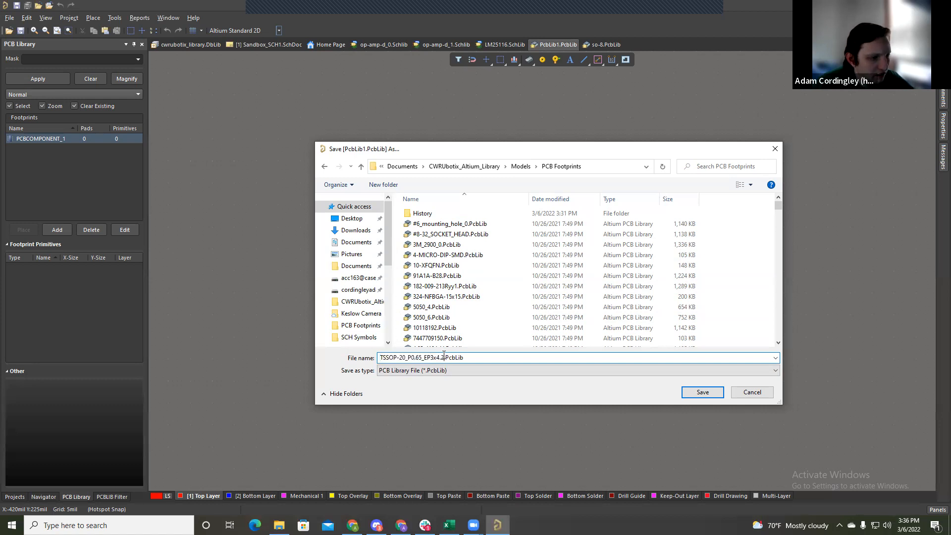
left_click(703, 392)
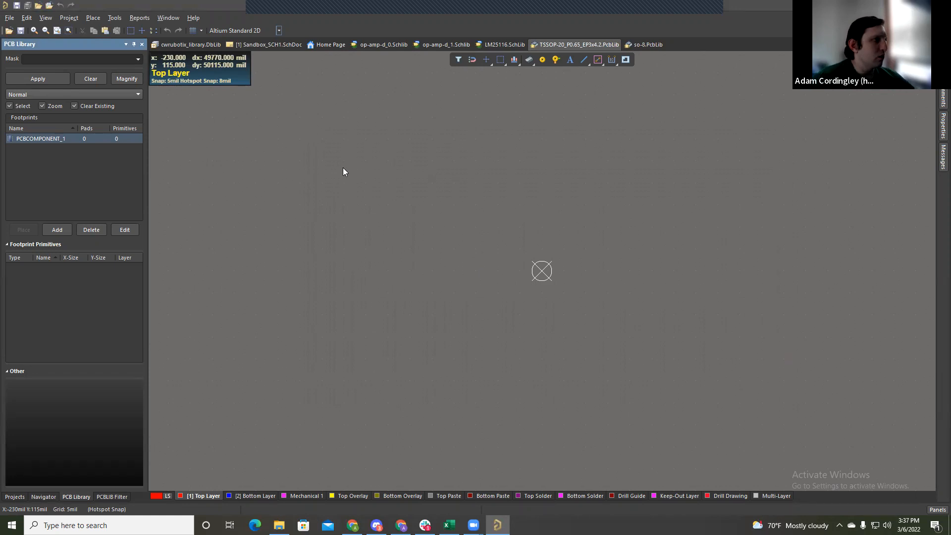
Step: Start the Footprint Wizard in the TSSOP-20 library and proceed to the component pattern choice
scroll(496, 222, "down", 1)
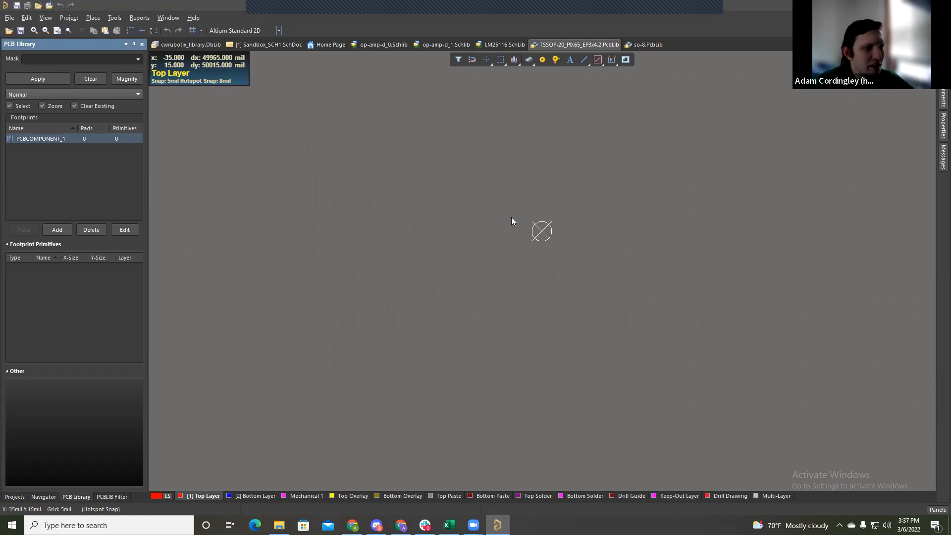
left_click(114, 18)
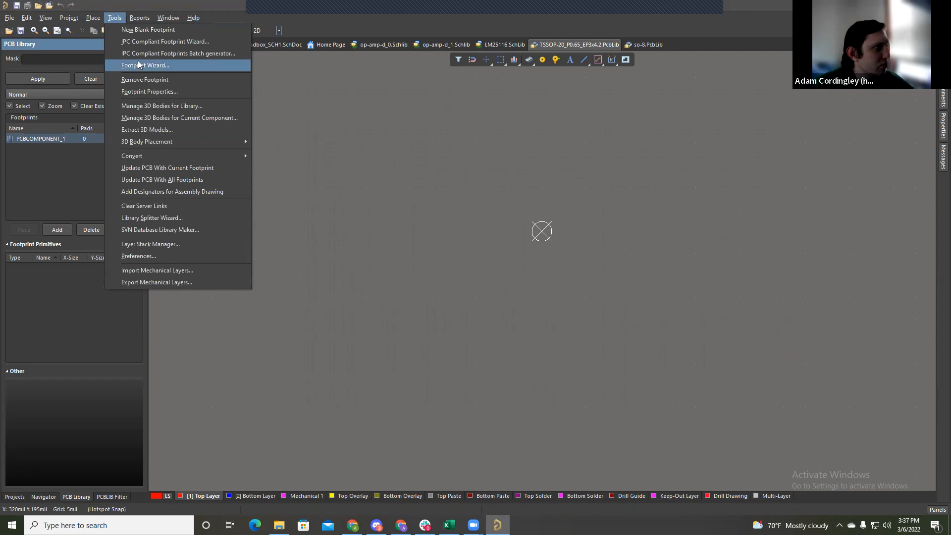
left_click(139, 67)
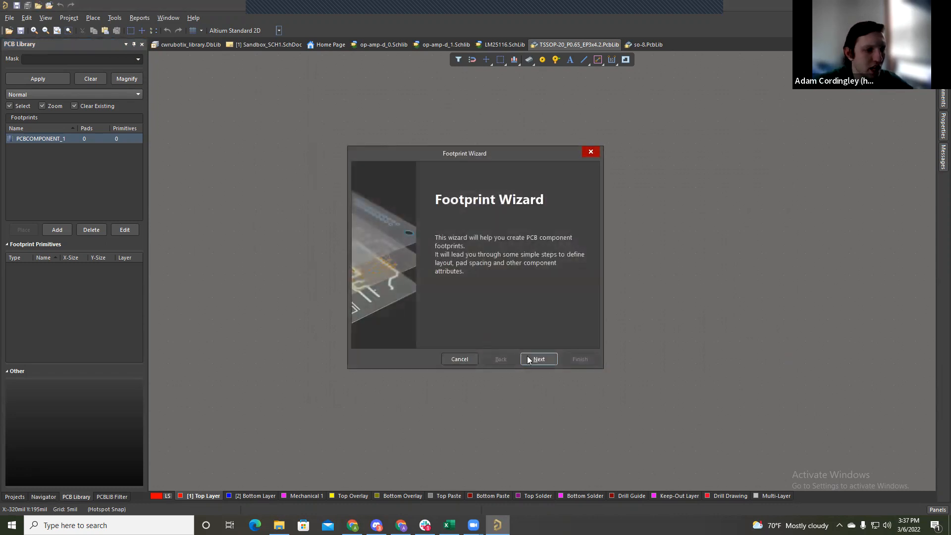
left_click(528, 359)
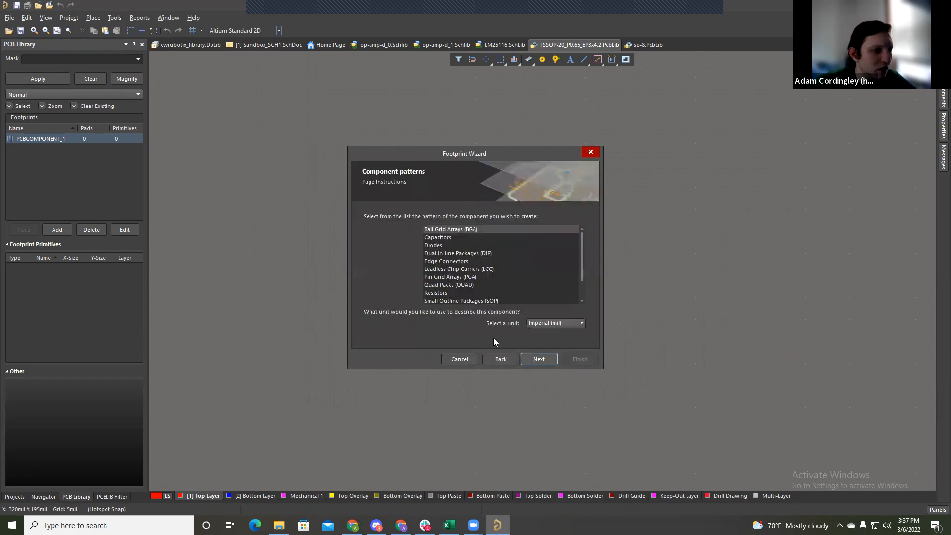
Step: Examine the wizard's list of component patterns for one that suits the TSSOP package
scroll(464, 273, "down", 1)
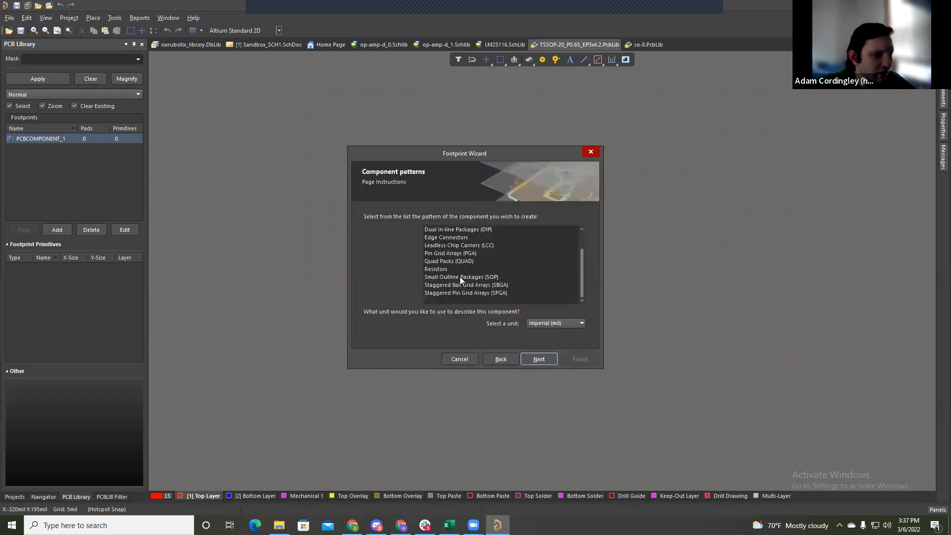
scroll(458, 267, "up", 1)
scroll(450, 230, "down", 1)
scroll(450, 231, "up", 1)
scroll(451, 279, "down", 1)
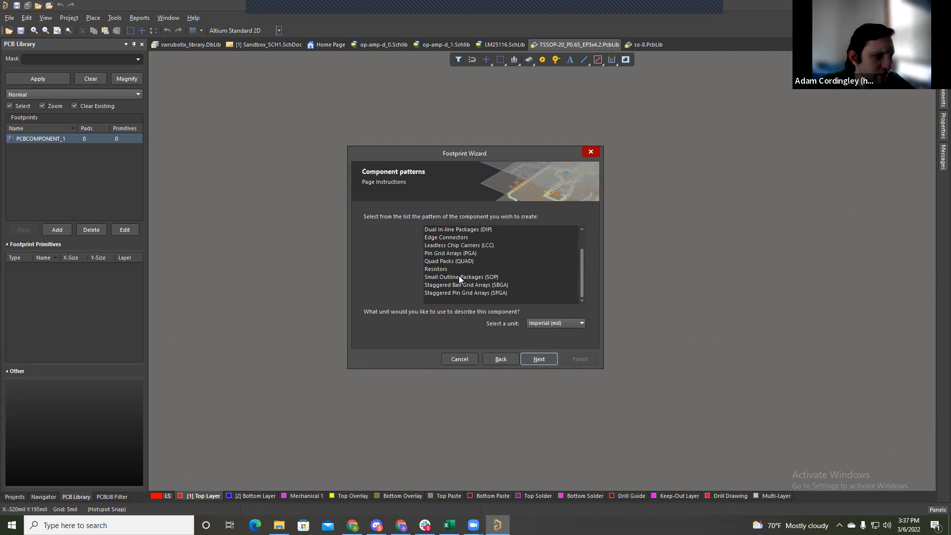
left_click(459, 276)
scroll(473, 282, "up", 1)
scroll(473, 281, "down", 1)
scroll(473, 281, "up", 1)
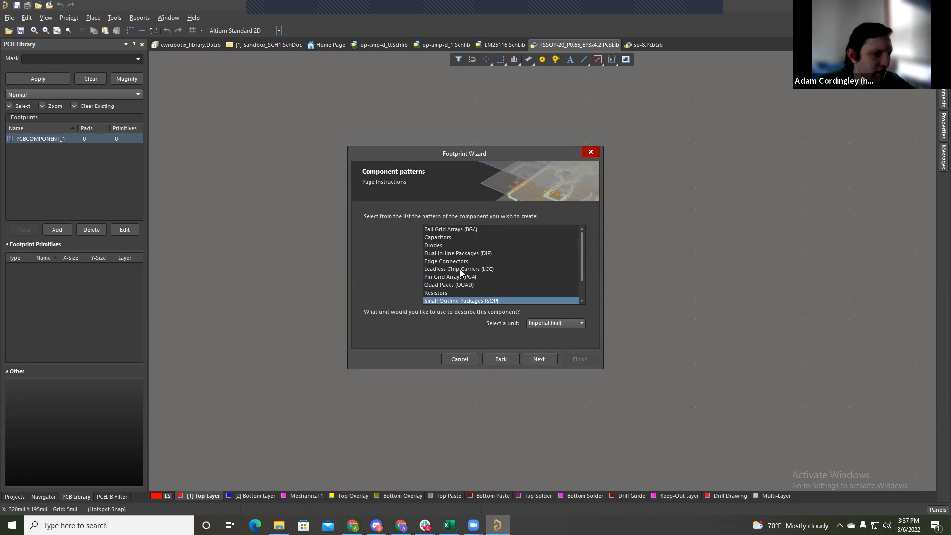
left_click(462, 284)
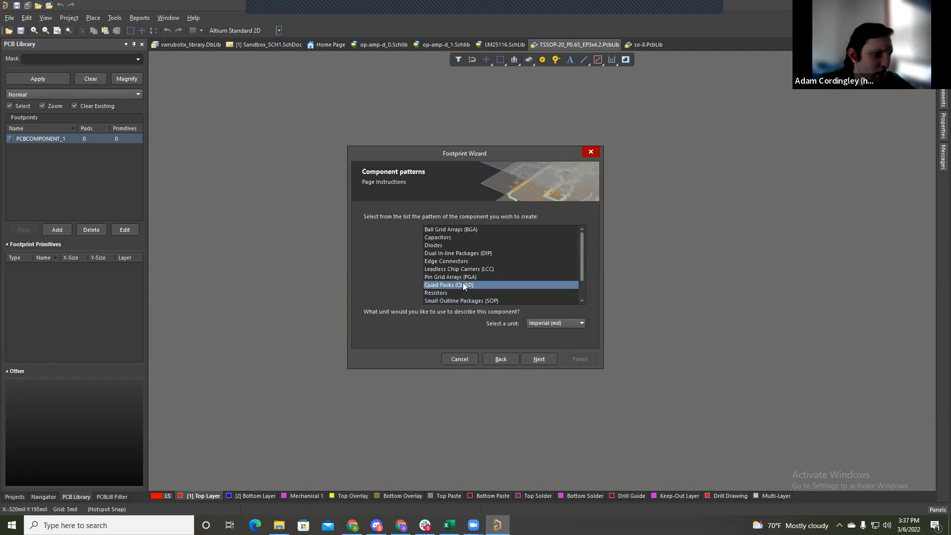
scroll(466, 280, "down", 1)
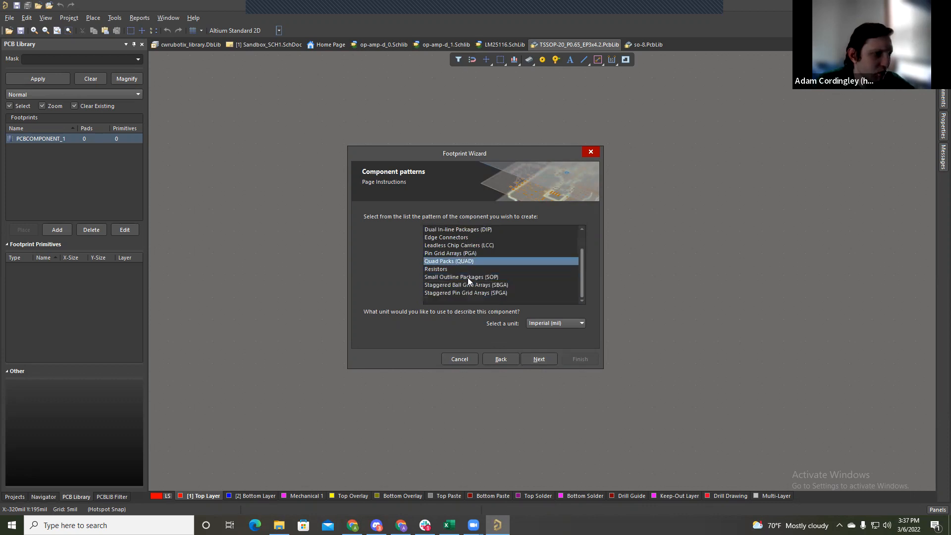
left_click(455, 253)
left_click(456, 245)
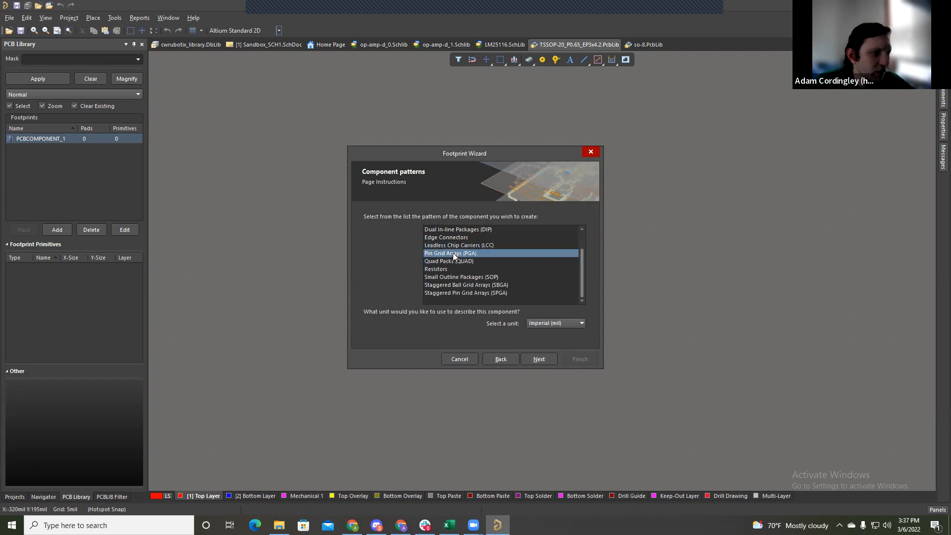
left_click(453, 253)
Step: Choose the Small Outline Packages (SOP) pattern with Metric (mm) units and proceed to the pad dimensions
left_click(463, 276)
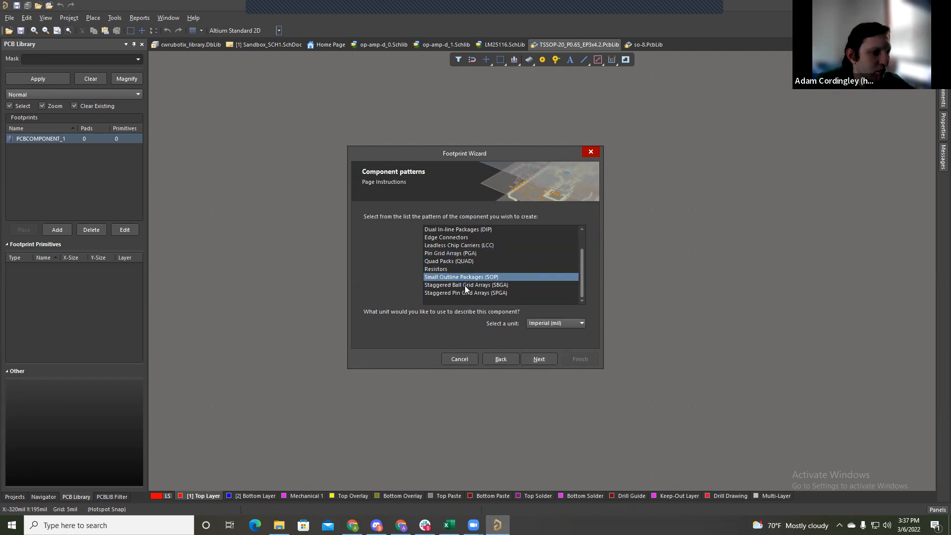
left_click(545, 324)
left_click(540, 339)
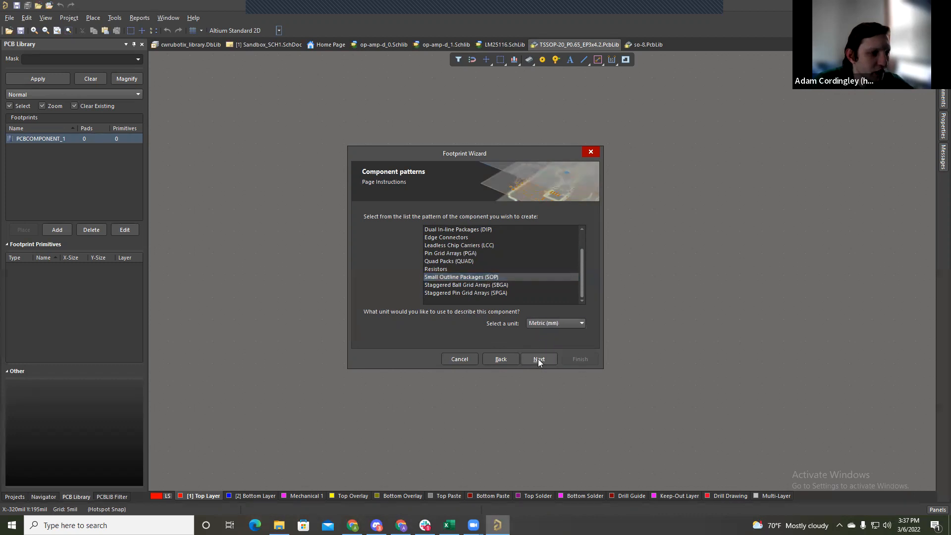
left_click(538, 359)
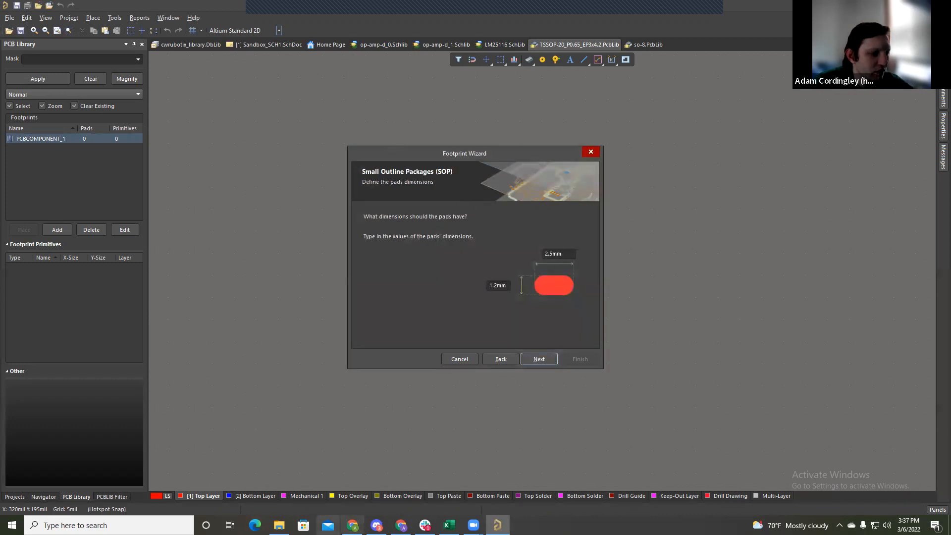
Step: Check the recommended land pattern in the datasheet and set the pad dimensions to 0.42 mm high by 1.78 mm long
left_click(352, 525)
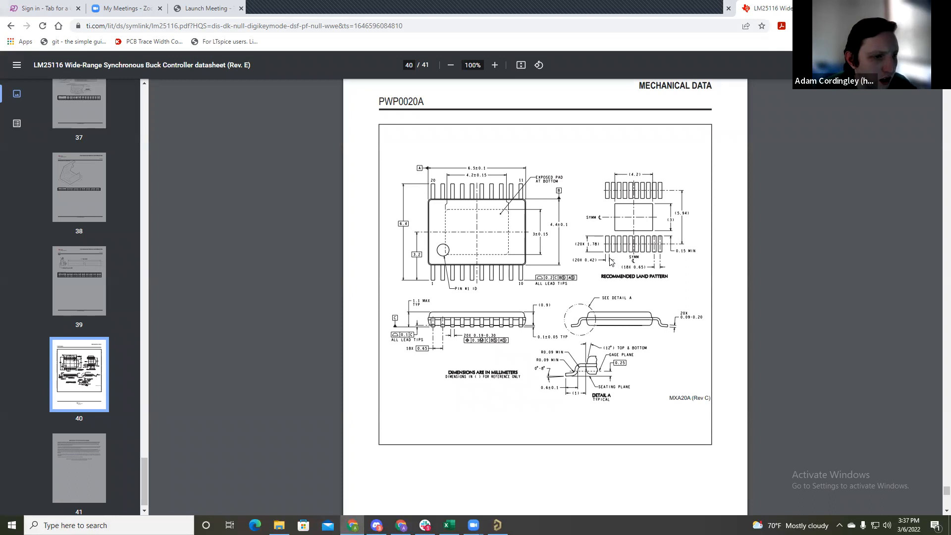
scroll(614, 256, "up", 3, "ctrl")
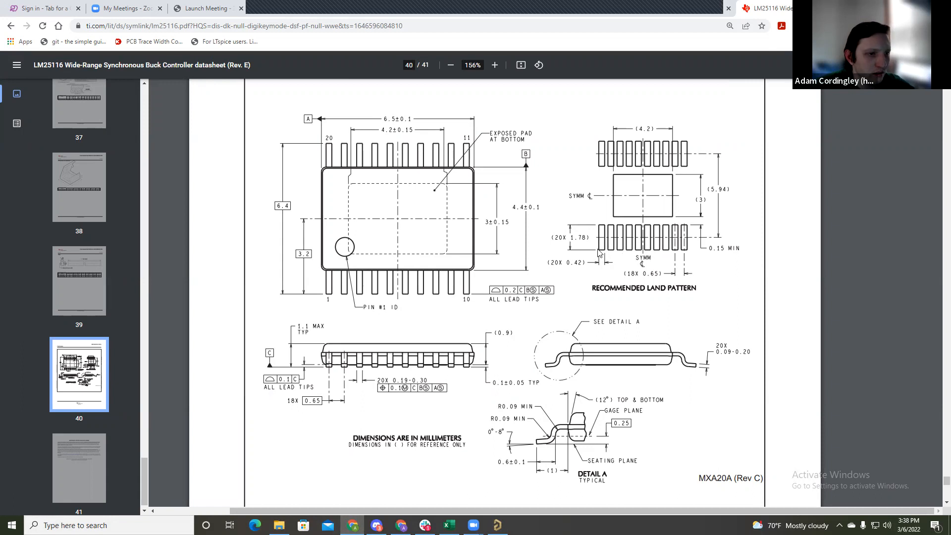
scroll(594, 252, "up", 1, "ctrl")
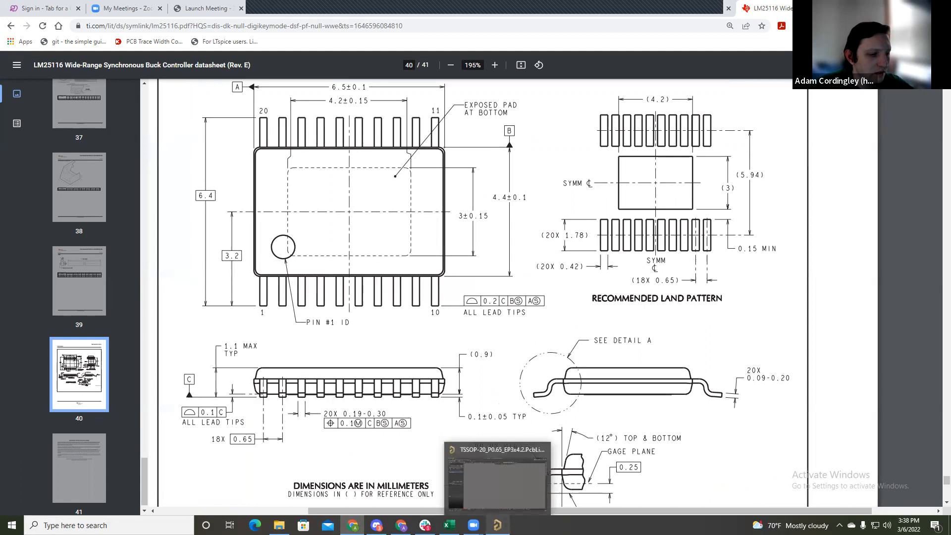
left_click(497, 525)
type("0.42")
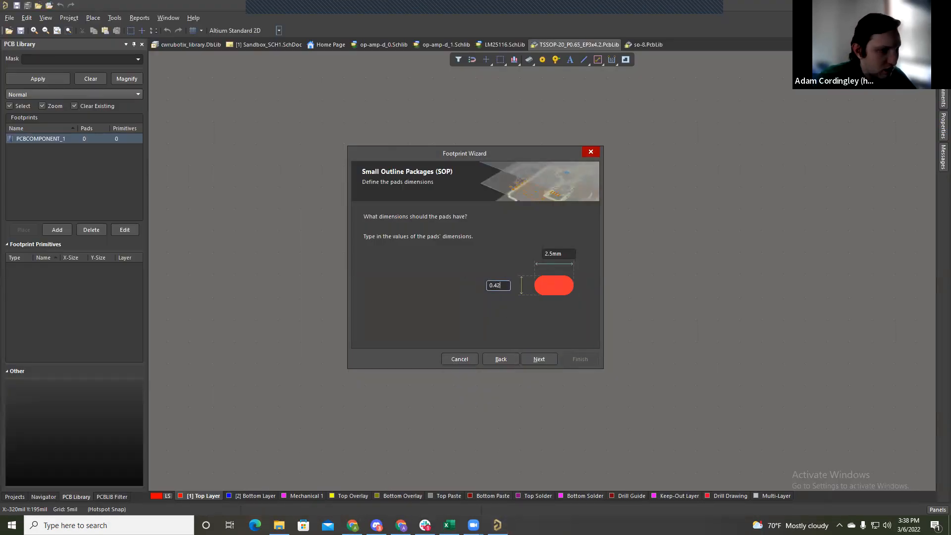
key("Tab")
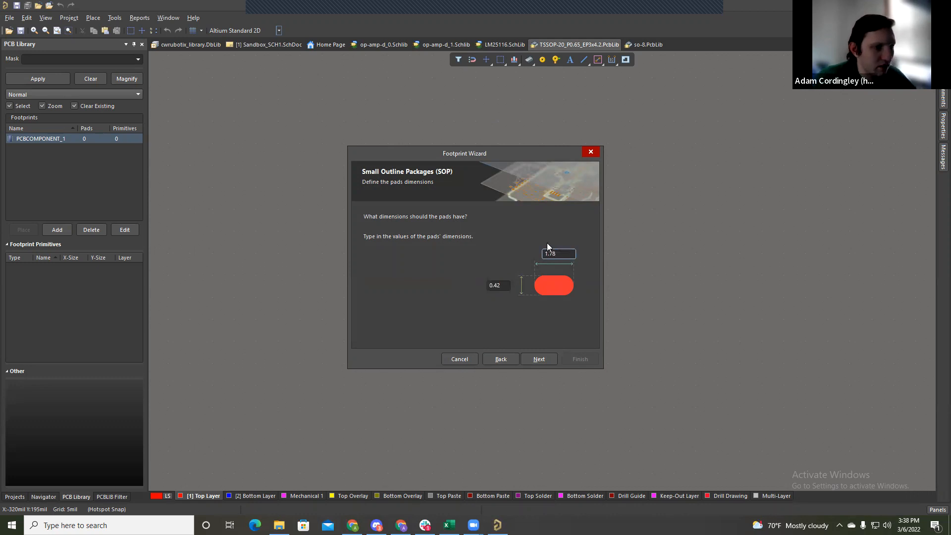
left_click(539, 359)
Step: Look up the pad distances in the datasheet and set the row spacing to 5.94 mm and the pad pitch to 0.65 mm
double_click(556, 253)
left_click(352, 525)
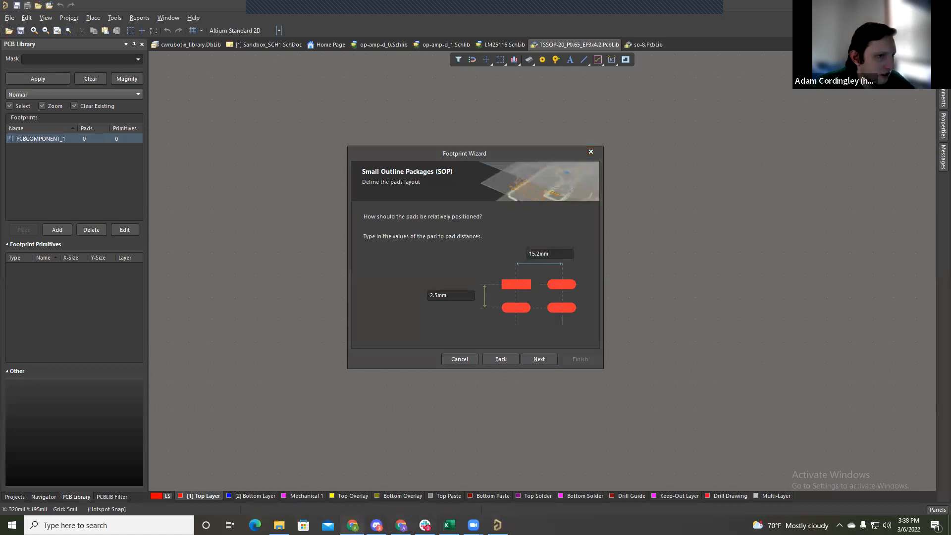
scroll(723, 222, "up", 1)
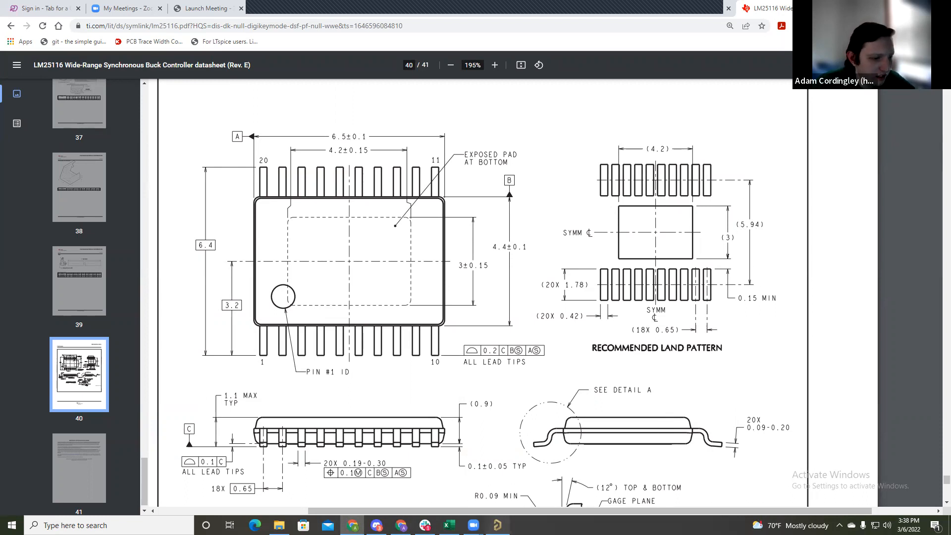
left_click(497, 525)
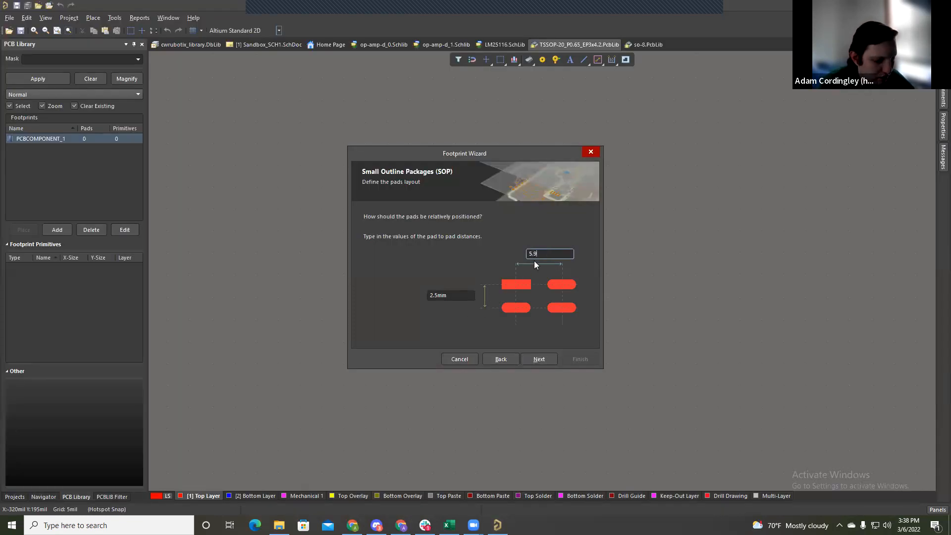
left_click(462, 300)
type("0.65")
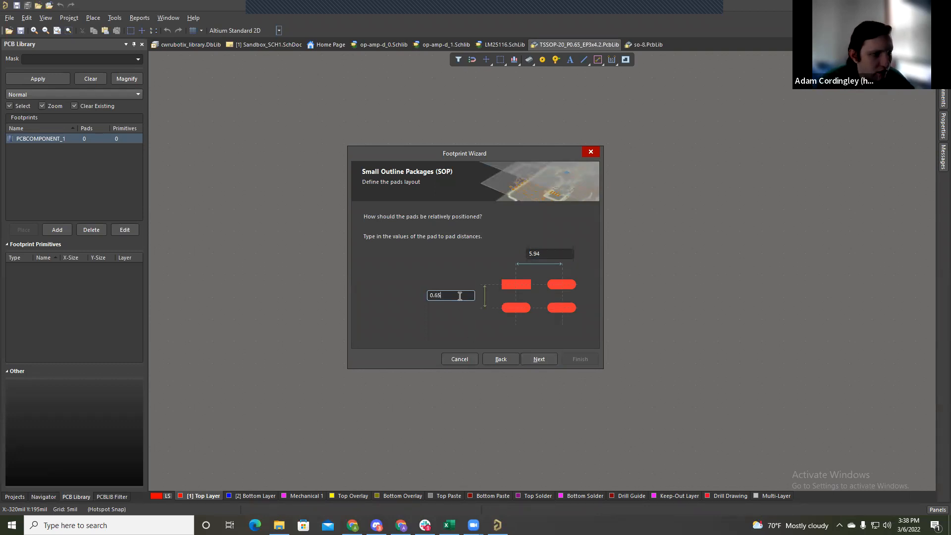
left_click(535, 359)
Step: Accept the 0.2 mm outline width and set the total number of pads to 20
left_click(481, 266)
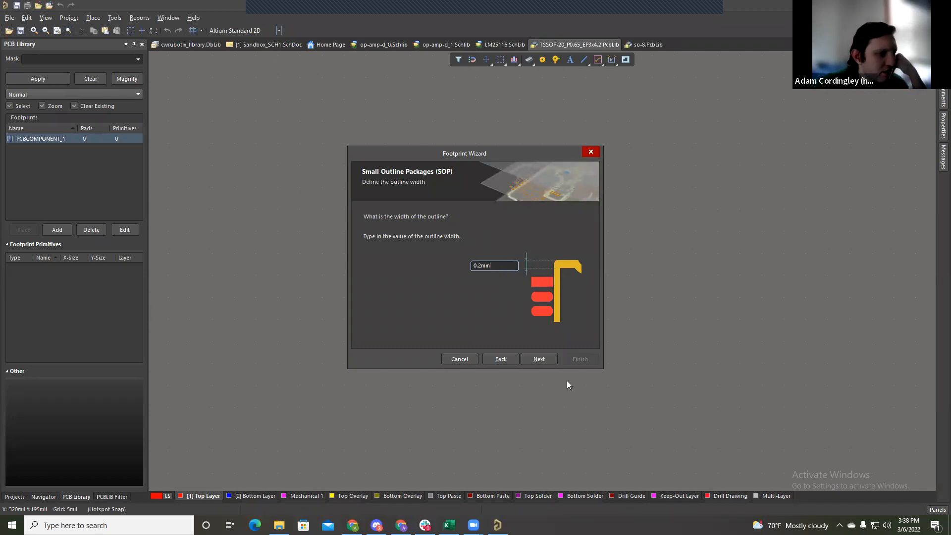
left_click(540, 359)
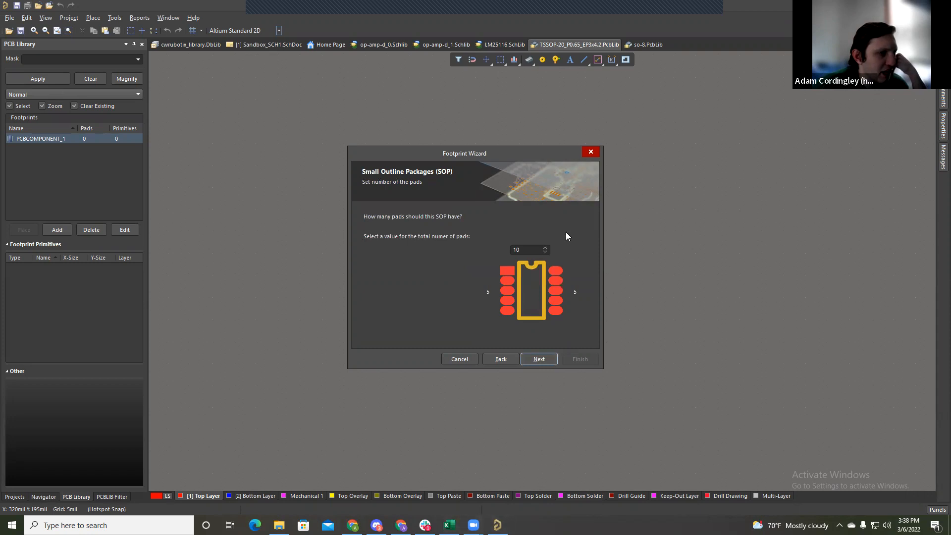
double_click(516, 251)
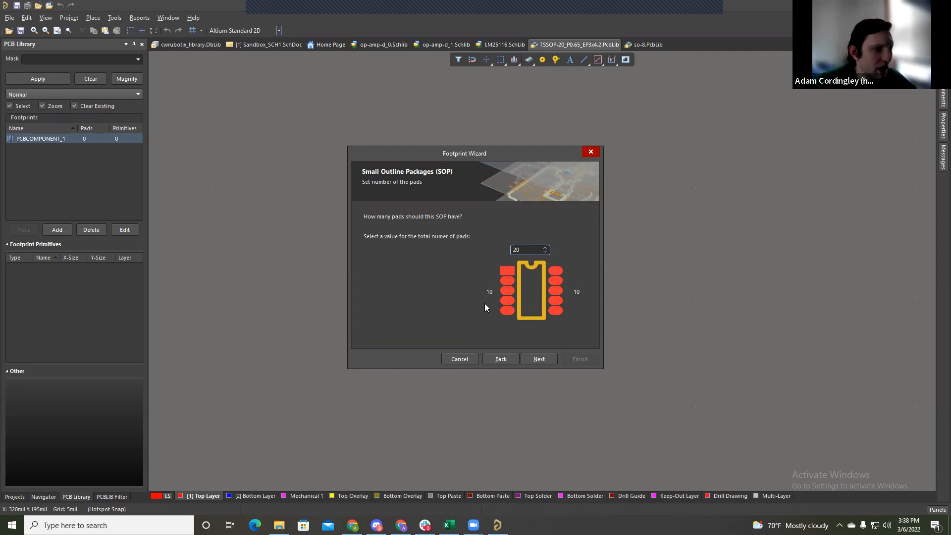
type("20")
left_click(535, 359)
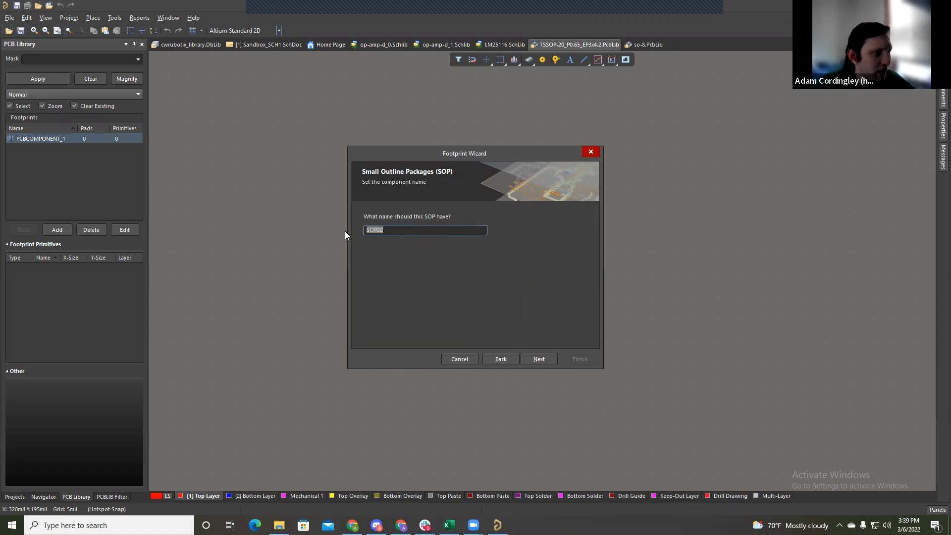
Step: Name the footprint TSSOP-20_P0.65_EP3x4.2 and finish the wizard
type("TSSOP-20_P0.65_EP3x4.2")
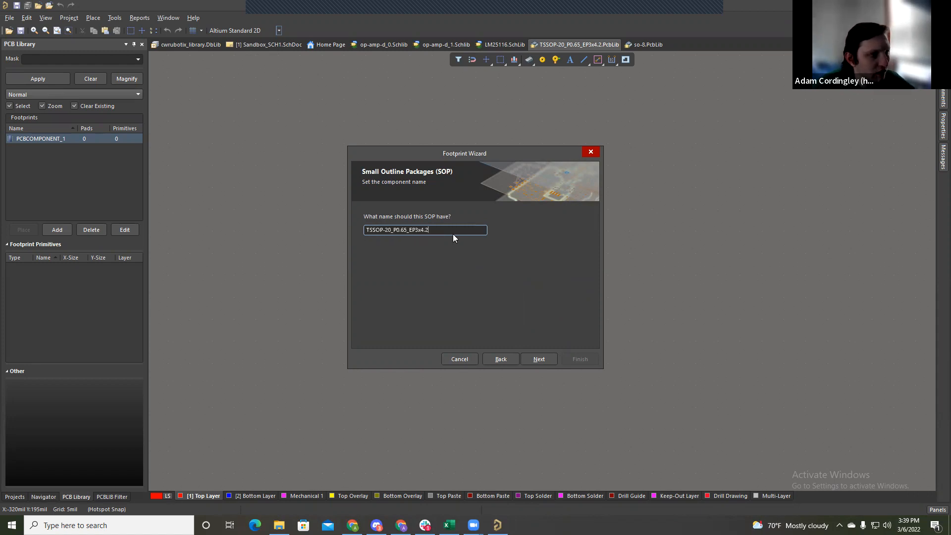
left_click(536, 358)
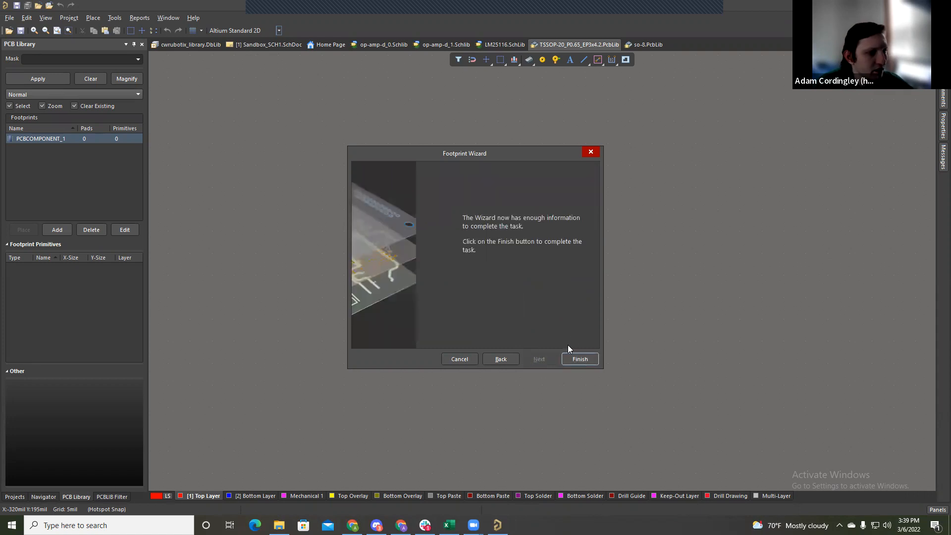
left_click(578, 358)
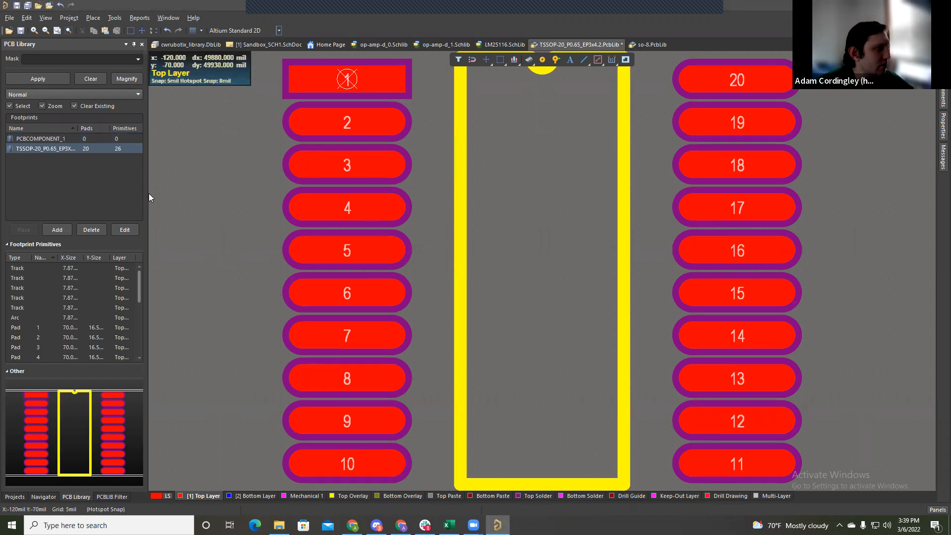
Step: Delete the empty PCBCOMPONENT_1 footprint from the library
left_click(46, 139)
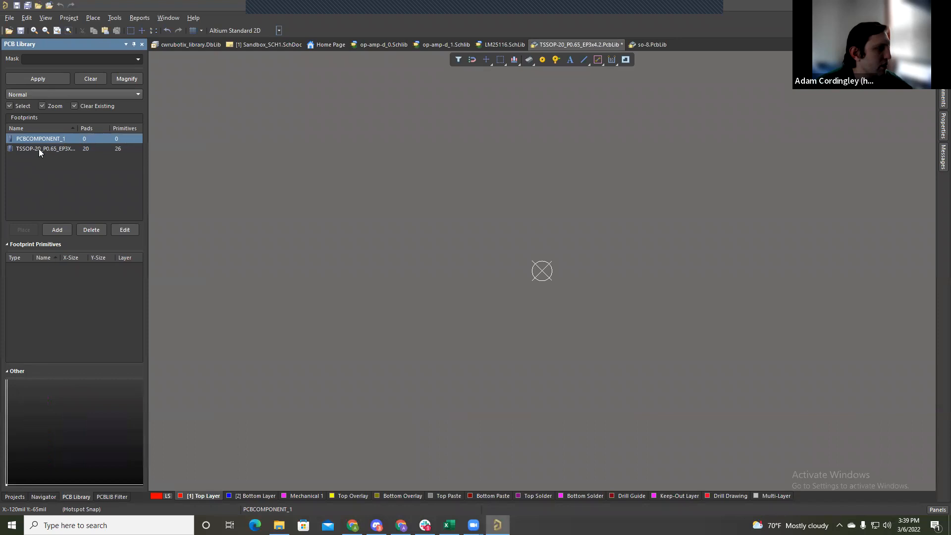
left_click(38, 150)
left_click(39, 138)
right_click(36, 138)
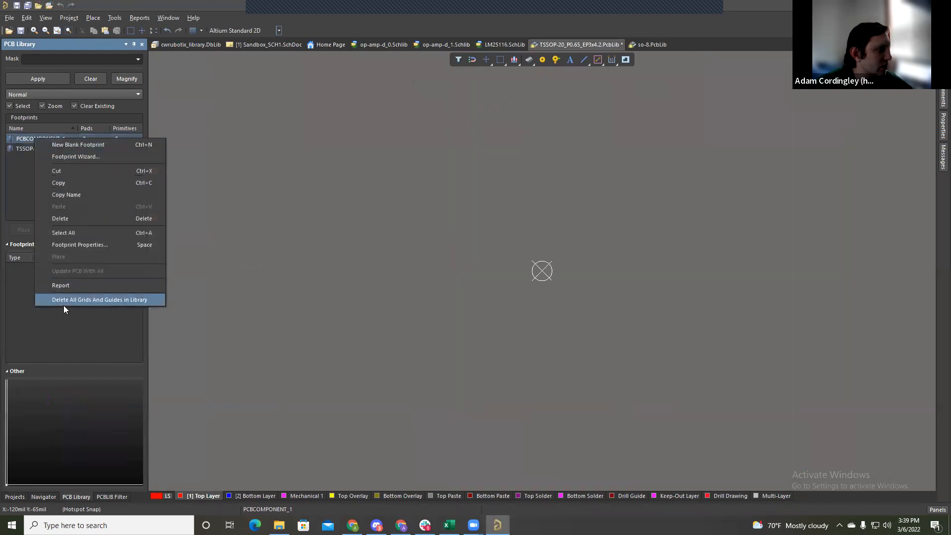
left_click(68, 218)
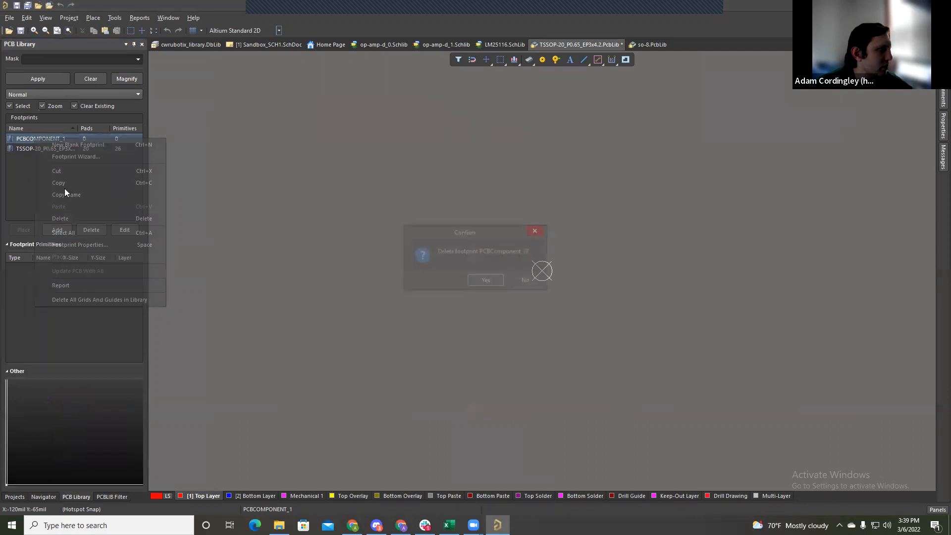
left_click(486, 281)
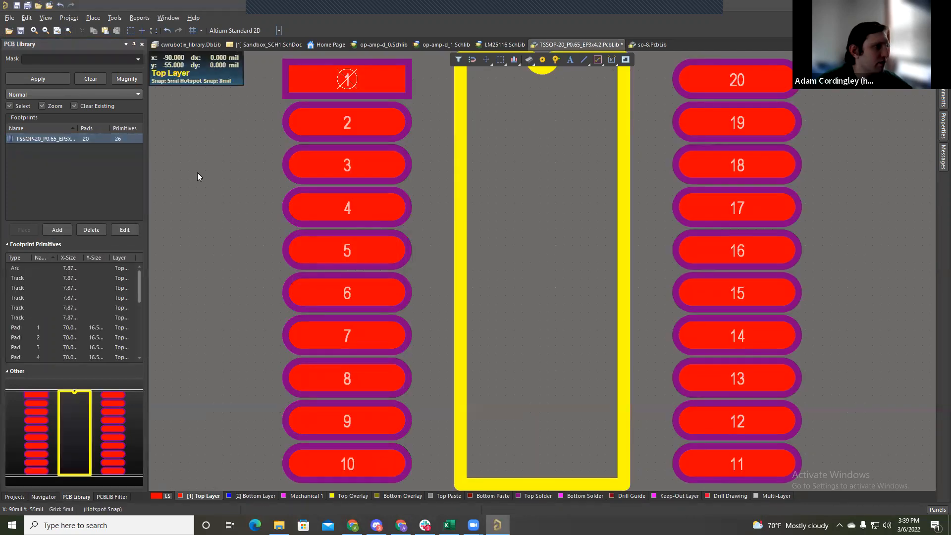
Step: Select the column of pads 1 to 10 in the new footprint with a selection window
scroll(204, 176, "down", 2, "ctrl")
scroll(211, 177, "left", 2, "shift")
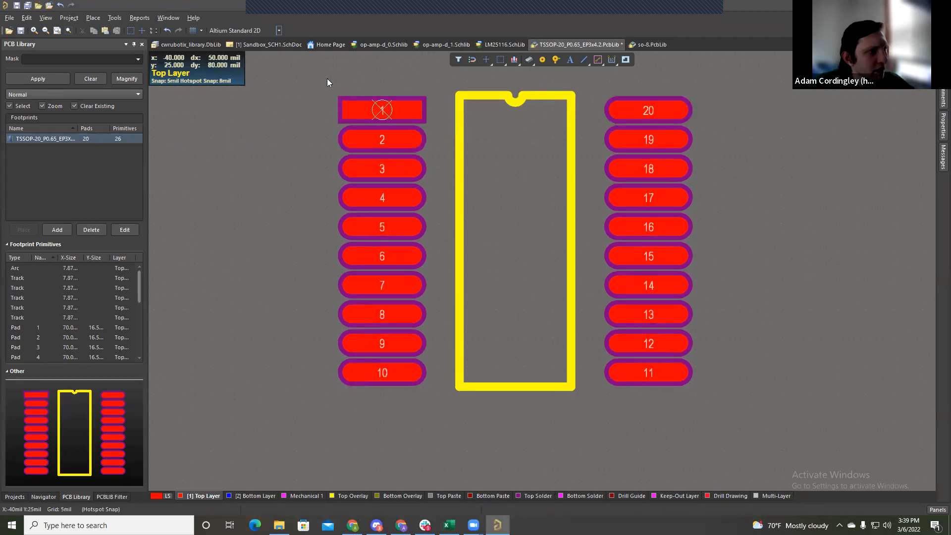
left_click_drag(327, 79, 433, 396)
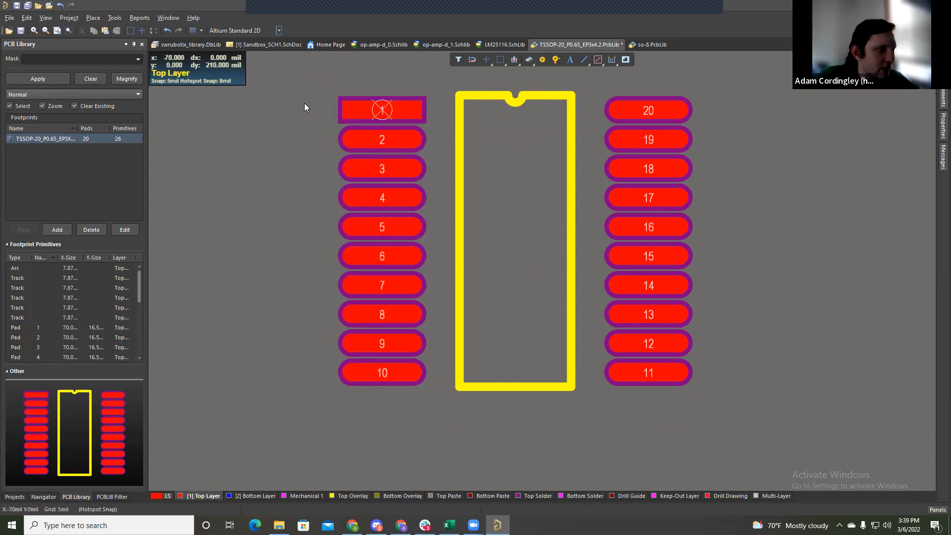
left_click_drag(307, 77, 339, 141)
left_click_drag(438, 320, 444, 438)
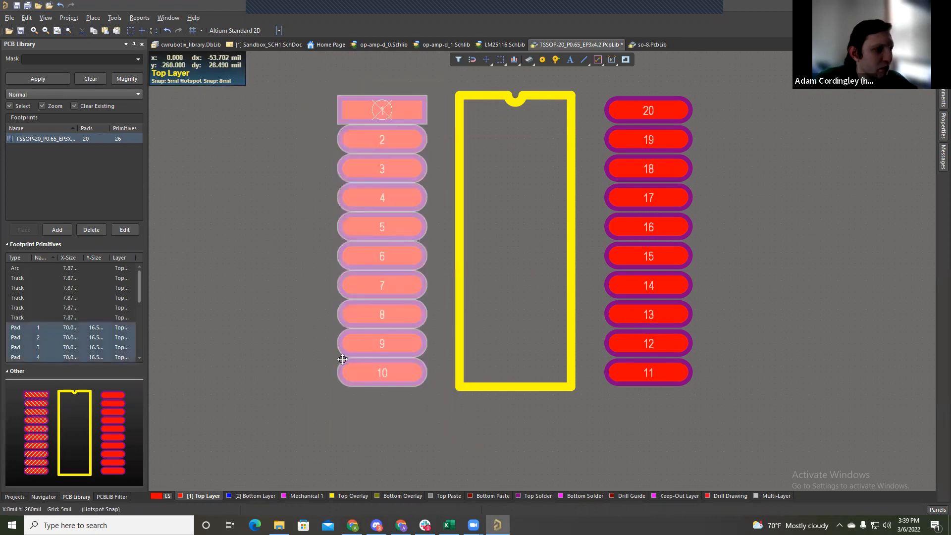
left_click(309, 321)
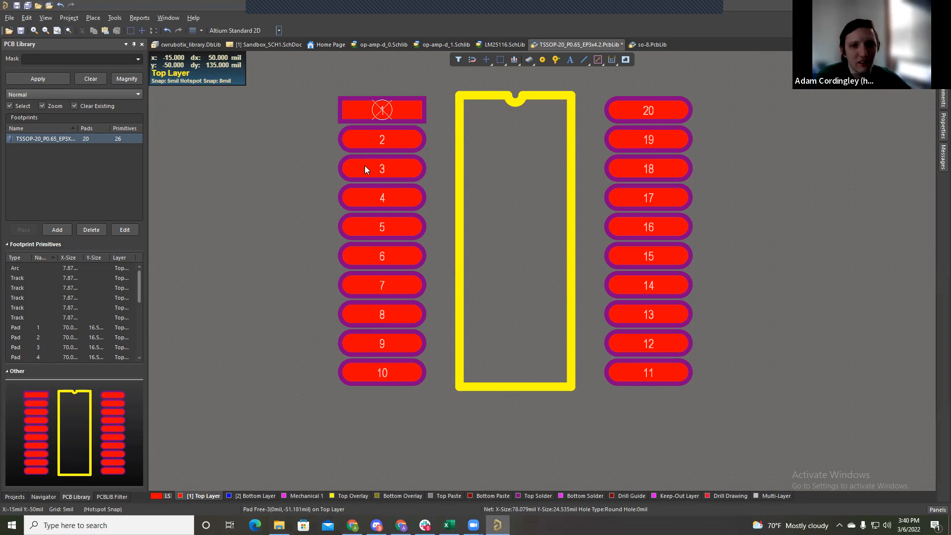
Step: Select pads 2 to 20 in both columns and set their shape to Rectangular
left_click_drag(309, 125, 450, 428)
left_click_drag(589, 85, 661, 251)
left_click_drag(719, 429, 730, 446)
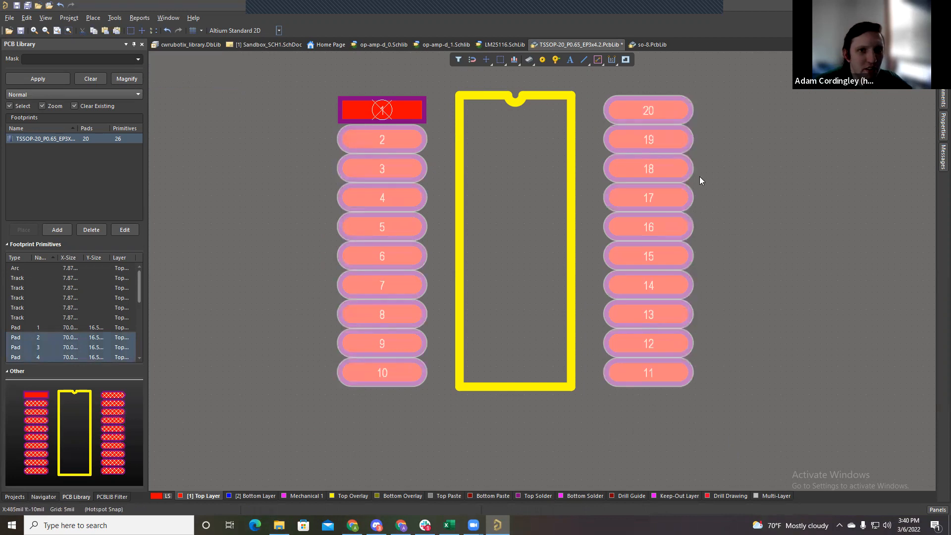
key("F11")
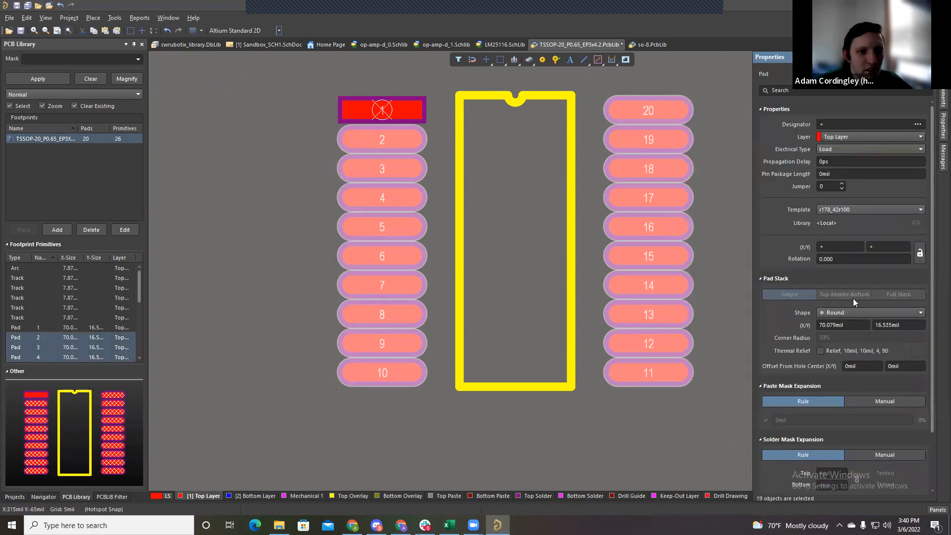
left_click(853, 311)
left_click(852, 331)
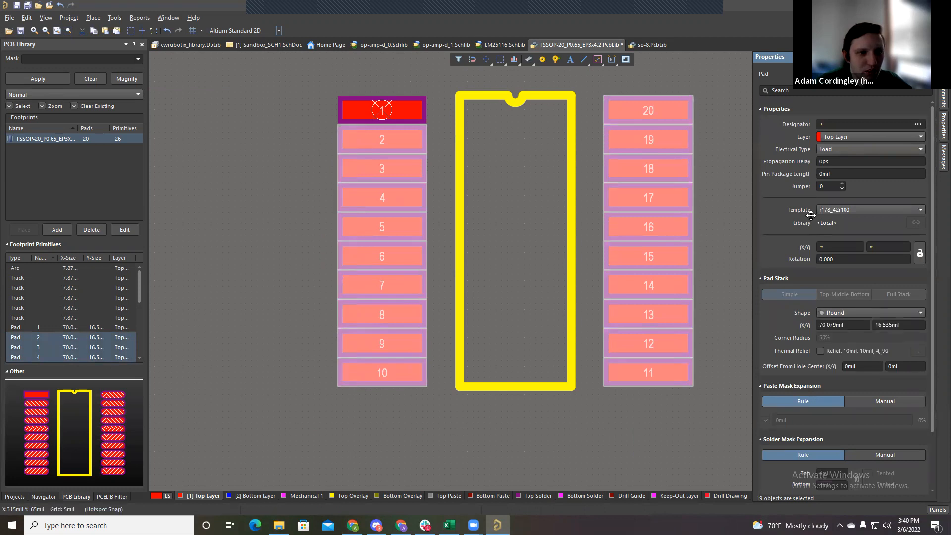
Step: Select all 20 pads and examine their shared properties down to the solder mask expansion settings
left_click(295, 79)
left_click_drag(291, 67, 436, 403)
scroll(552, 322, "up", 1)
left_click_drag(591, 99, 798, 483, "shift")
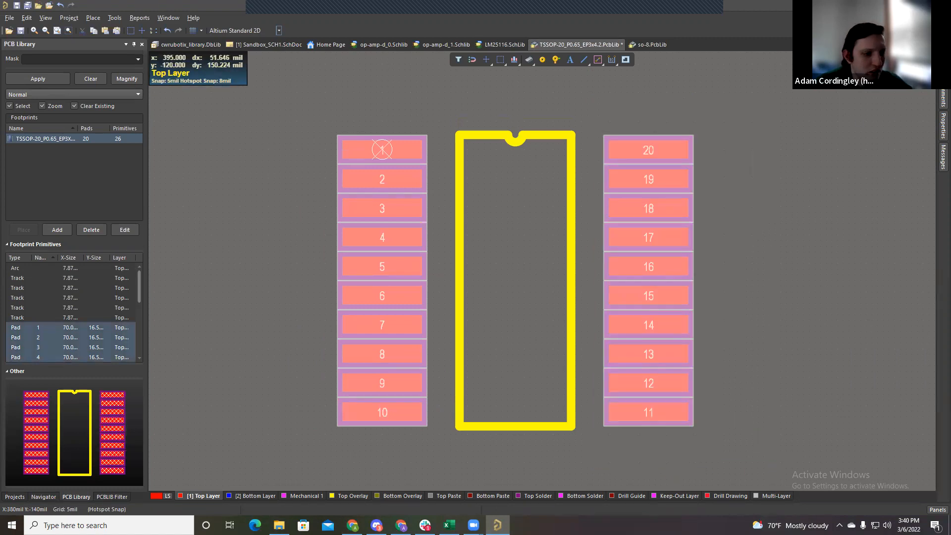
mouse_move(944, 125)
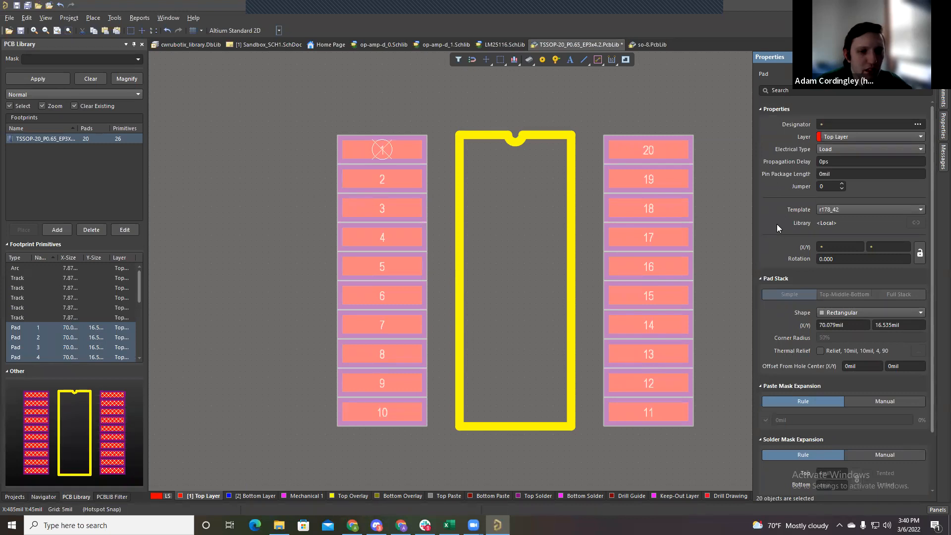
scroll(776, 228, "down", 1)
scroll(392, 196, "up", 1, "ctrl")
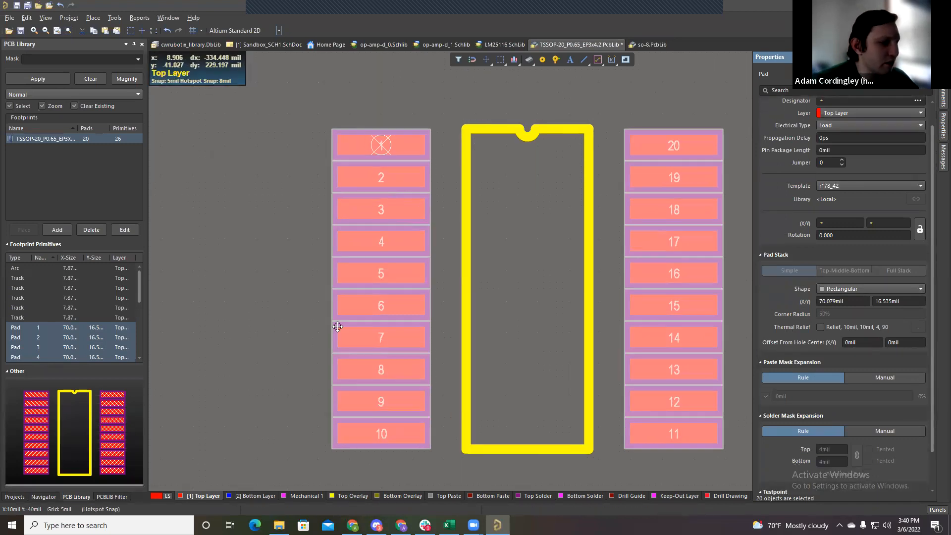
Step: Compare the Top Solder layer with the Top Layer and examine the gaps between the pads' solder mask openings
left_click(535, 498)
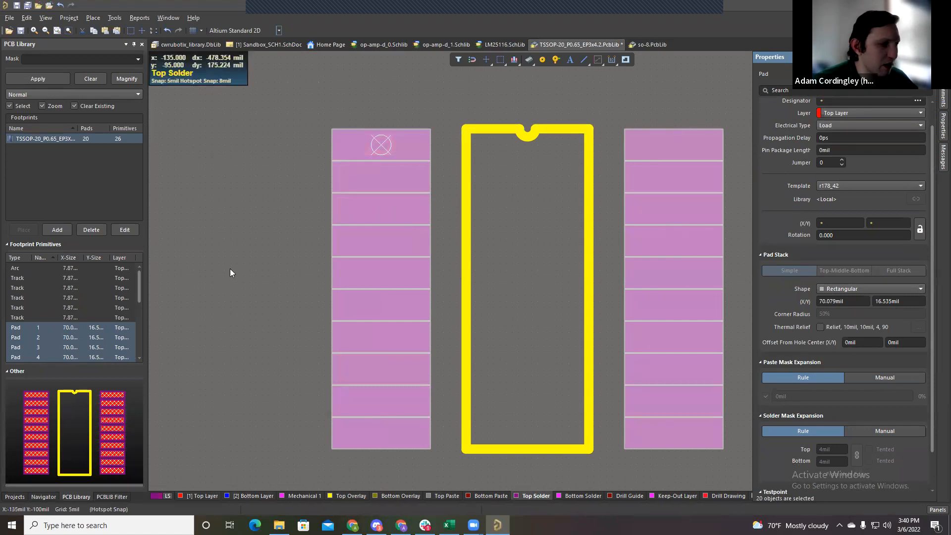
left_click(248, 270)
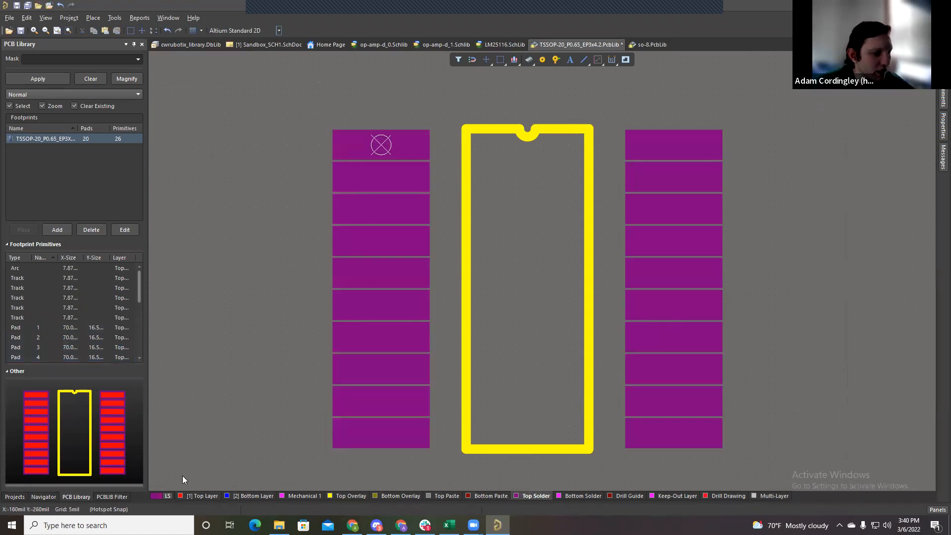
left_click(198, 496)
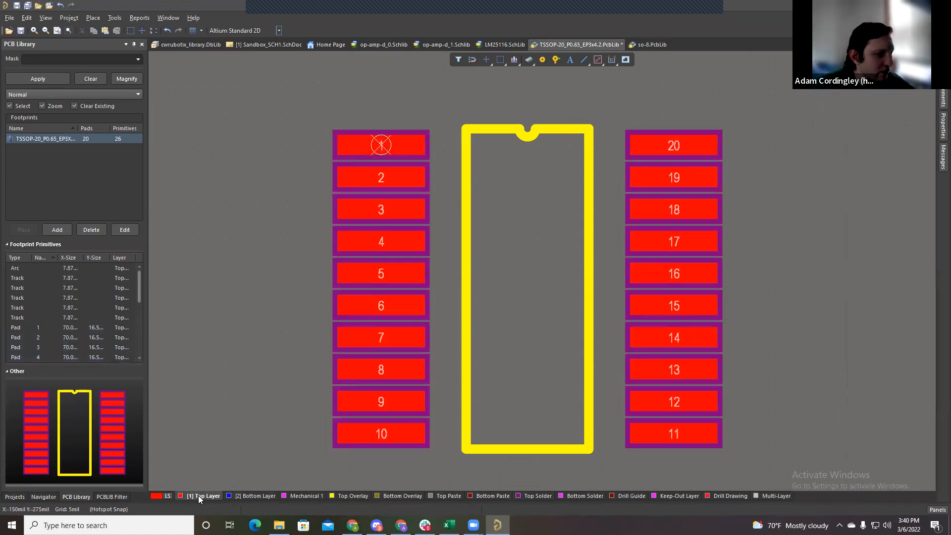
left_click(531, 496)
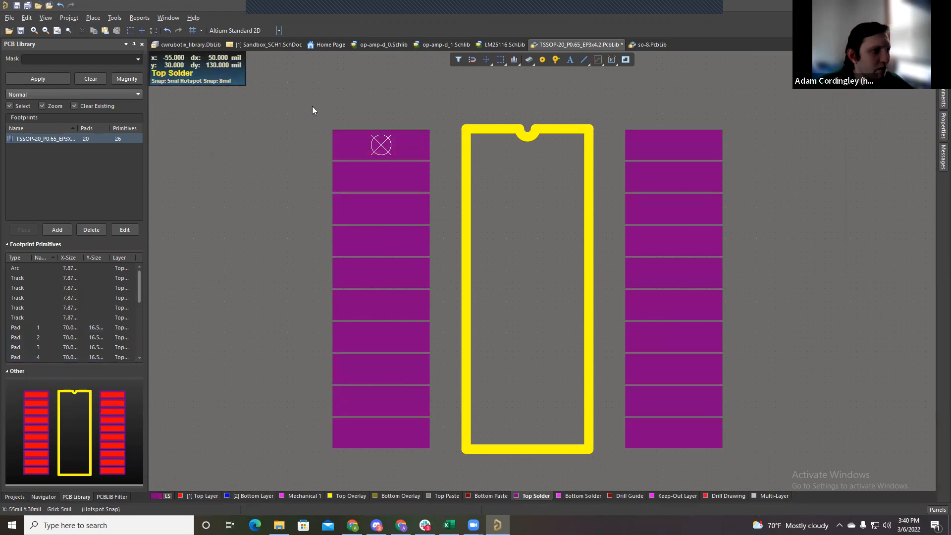
scroll(357, 153, "up", 8, "ctrl")
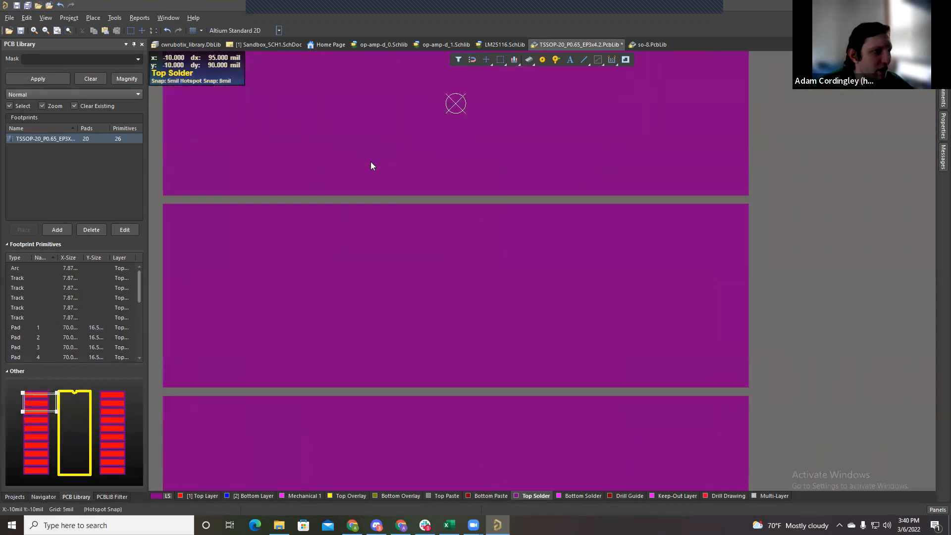
scroll(370, 161, "left", 3, "shift")
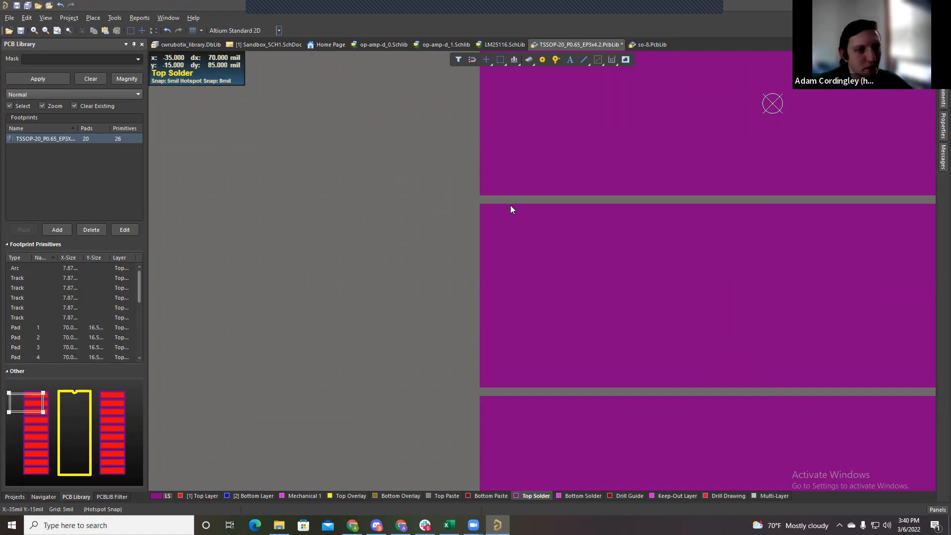
scroll(511, 208, "down", 8, "ctrl")
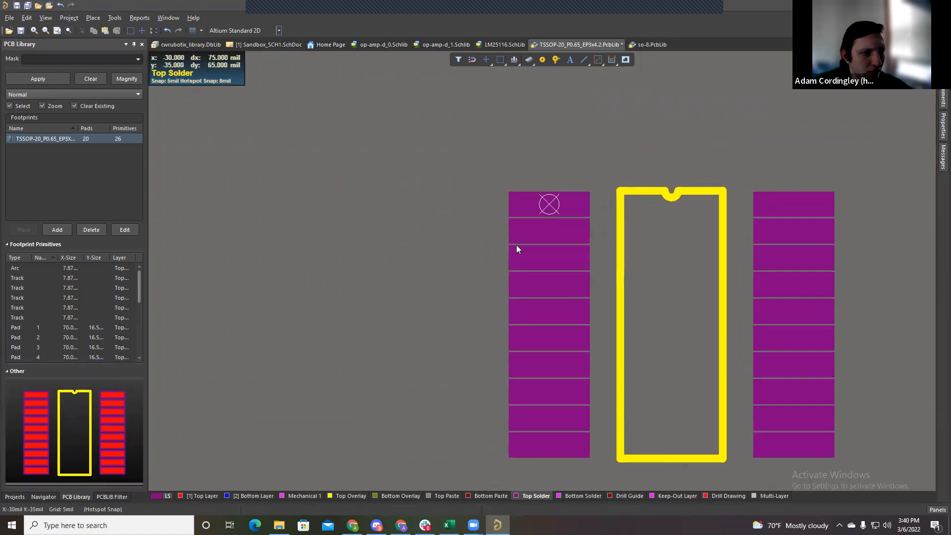
scroll(501, 247, "right", 5, "shift")
scroll(498, 246, "down", 1)
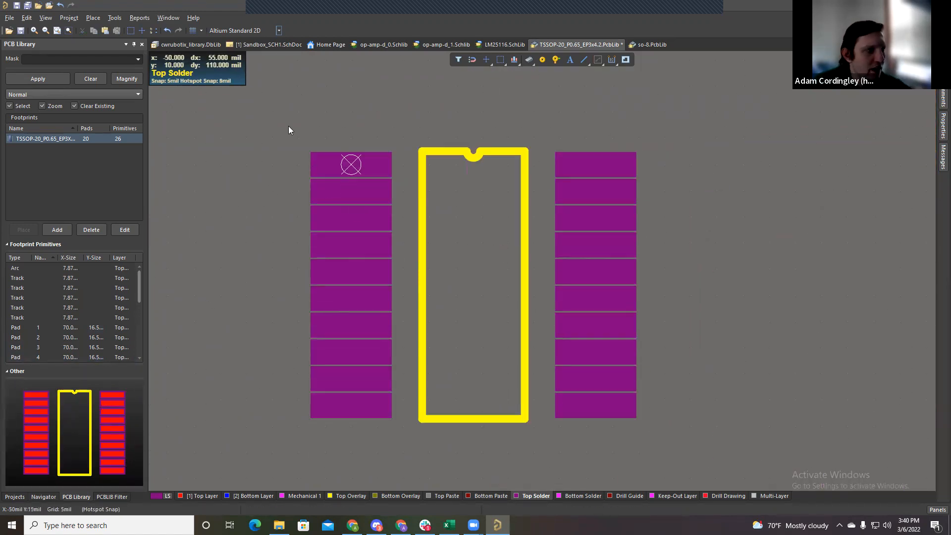
Step: Select both columns of pads and switch their solder mask expansion from Rule to Manual
left_click_drag(287, 122, 407, 369)
left_click(411, 444)
left_click(539, 104)
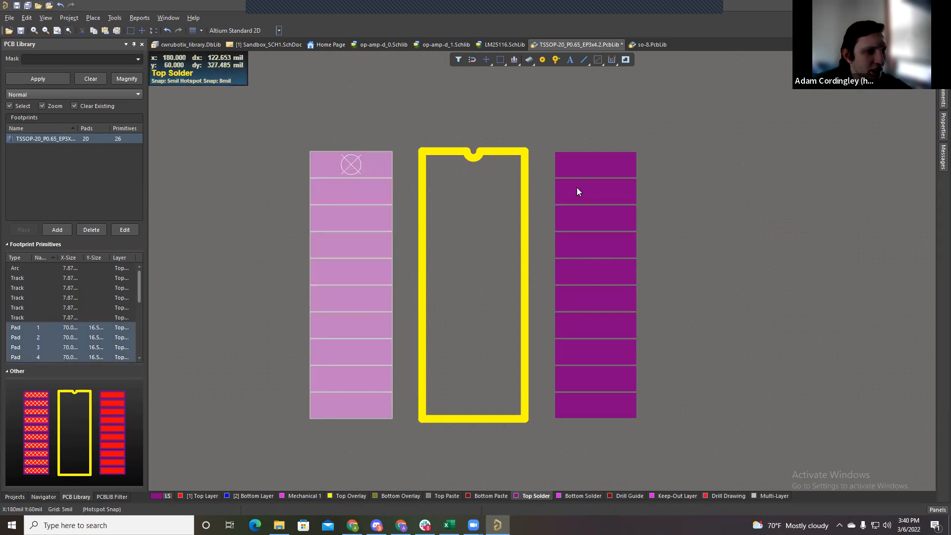
left_click(663, 440)
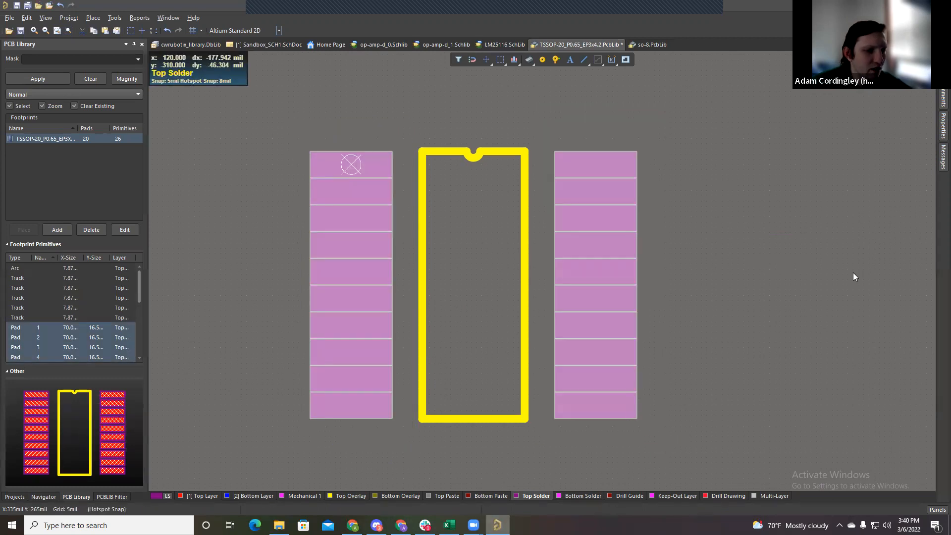
mouse_move(423, 517)
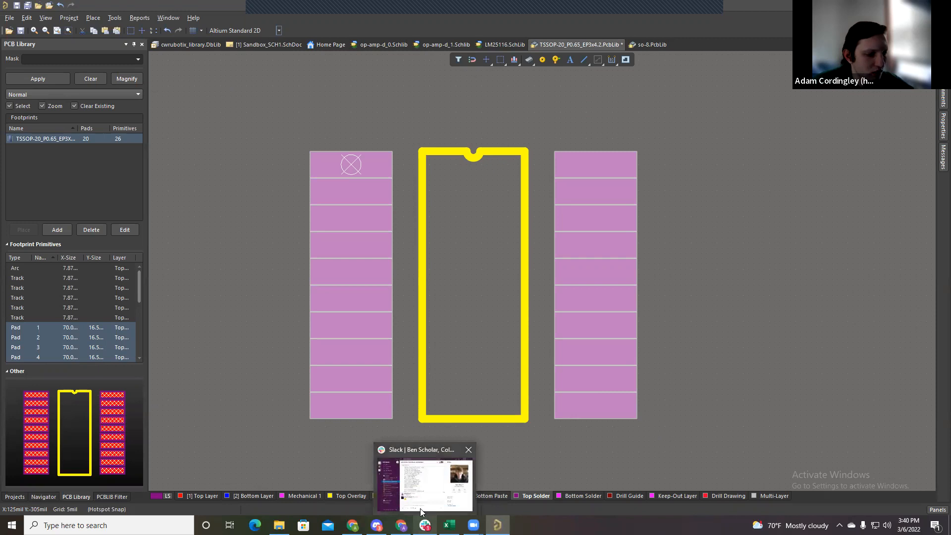
left_click(942, 127)
scroll(843, 308, "down", 2)
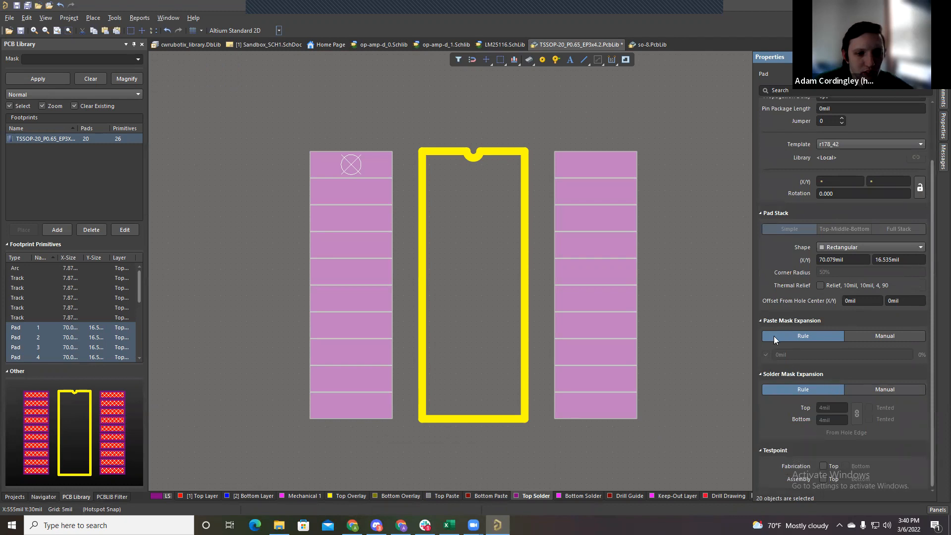
left_click(784, 375)
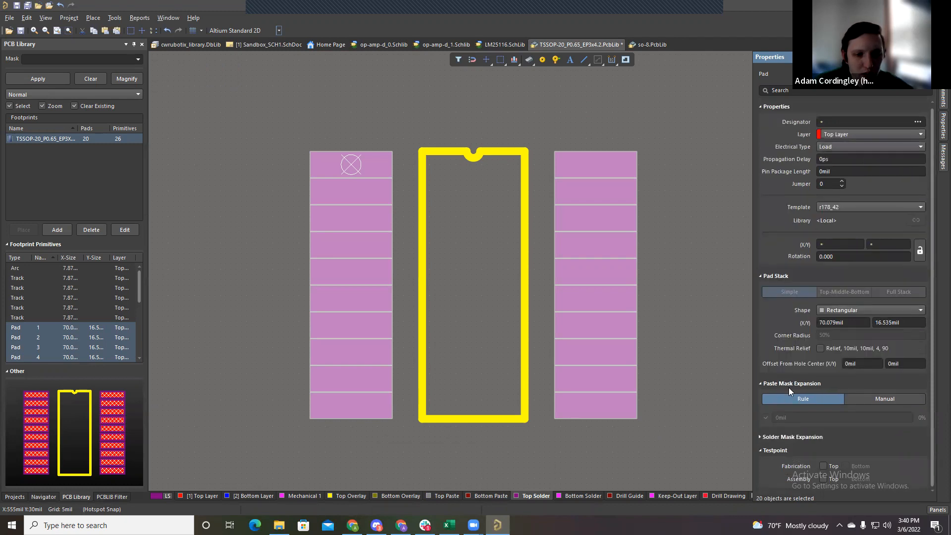
left_click(760, 436)
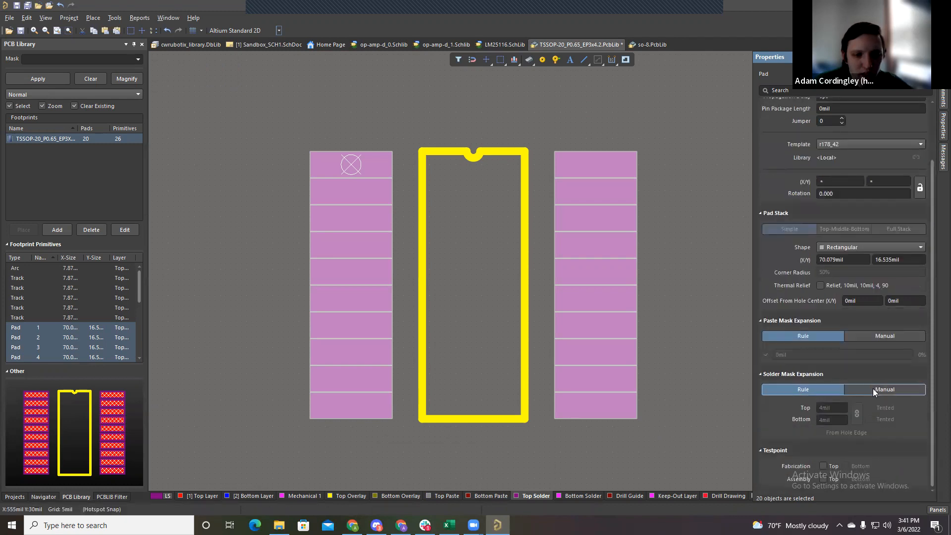
left_click(873, 389)
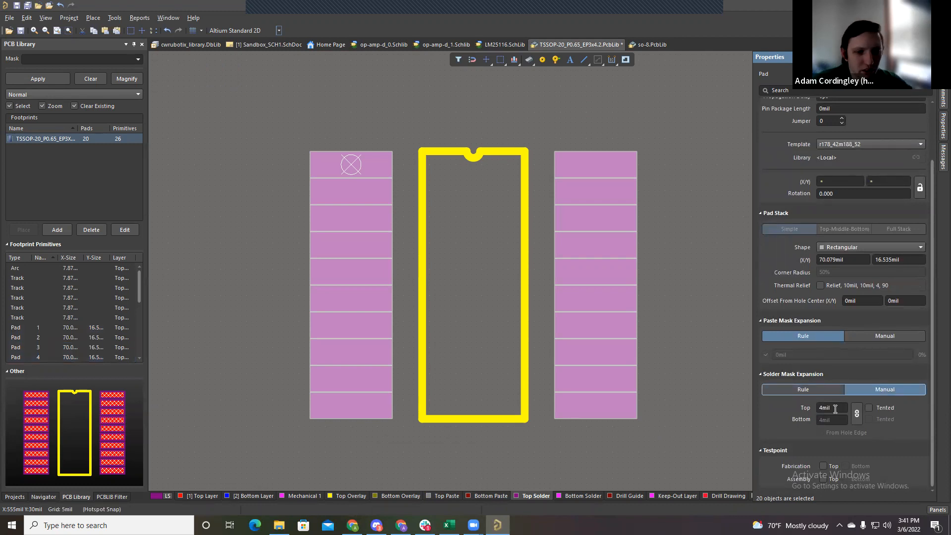
Step: Deselect the pads and set the footprint library's units to mm
left_click(685, 229)
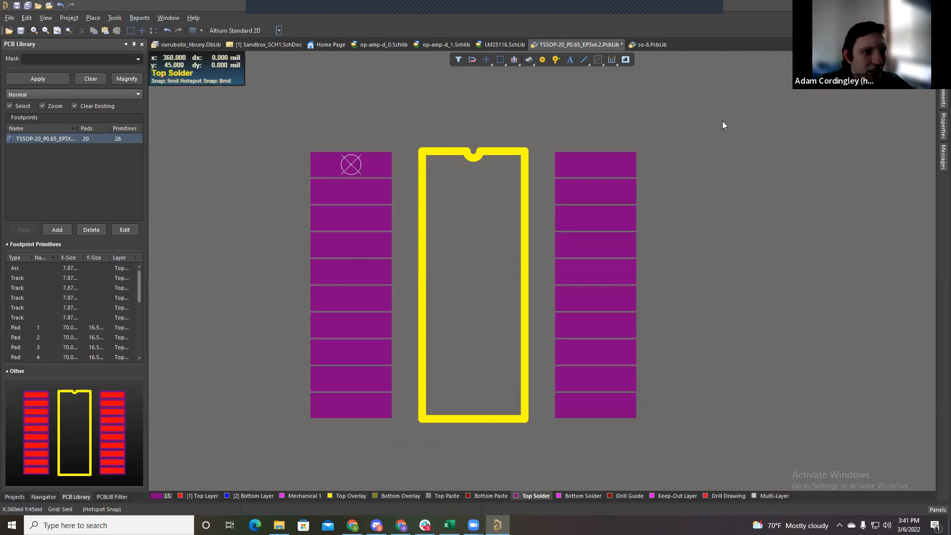
mouse_move(939, 129)
left_click_drag(933, 165, 933, 332)
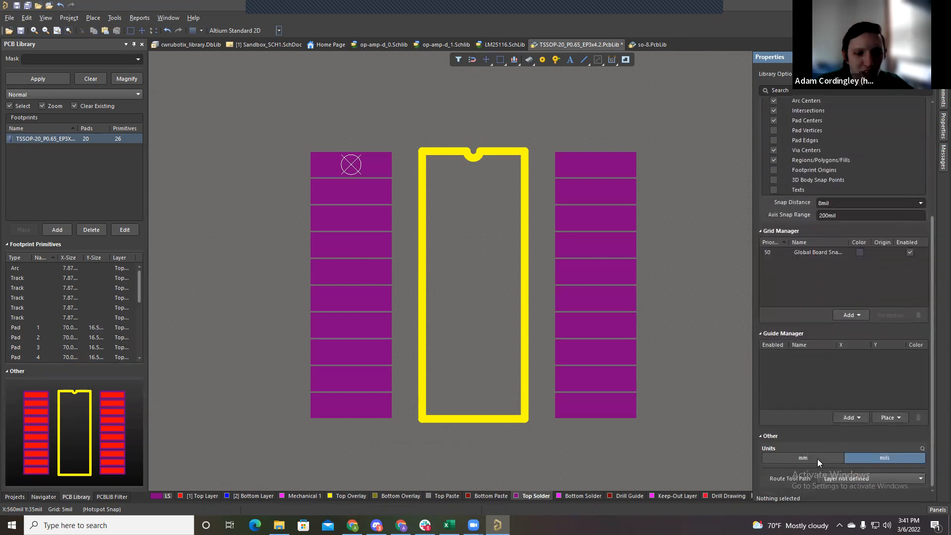
left_click(816, 459)
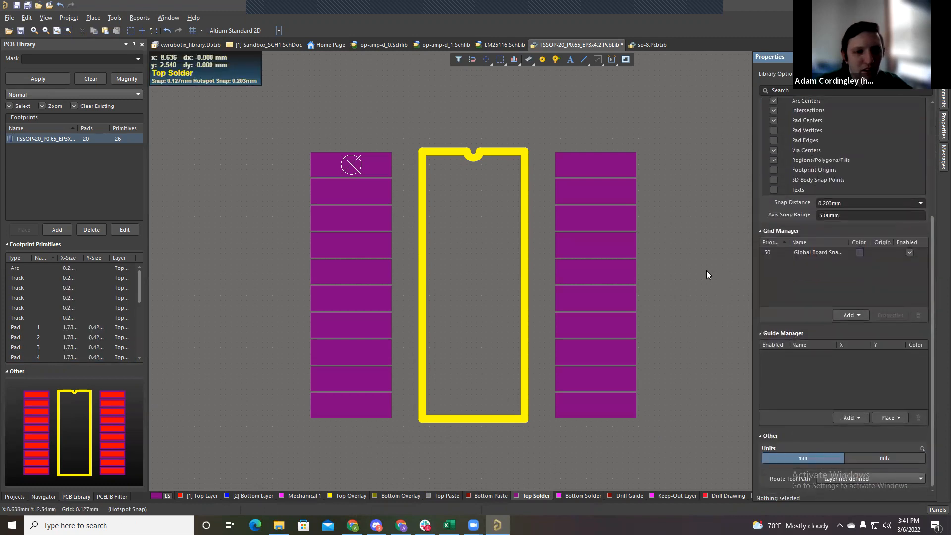
Step: Set the top solder mask expansion of all 20 pads to 0.05 mm and check the openings up close
left_click_drag(301, 127, 423, 426)
left_click_drag(544, 140, 667, 446, "shift")
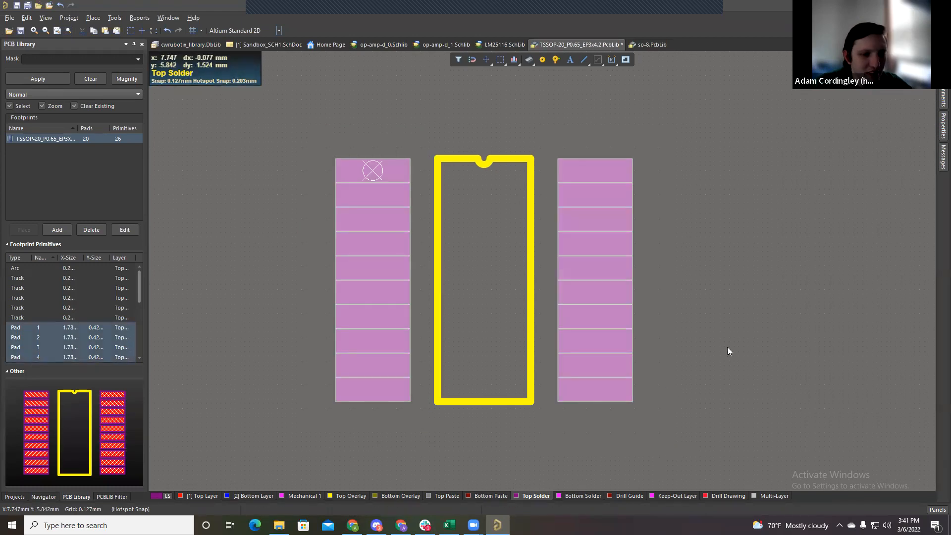
left_click(941, 127)
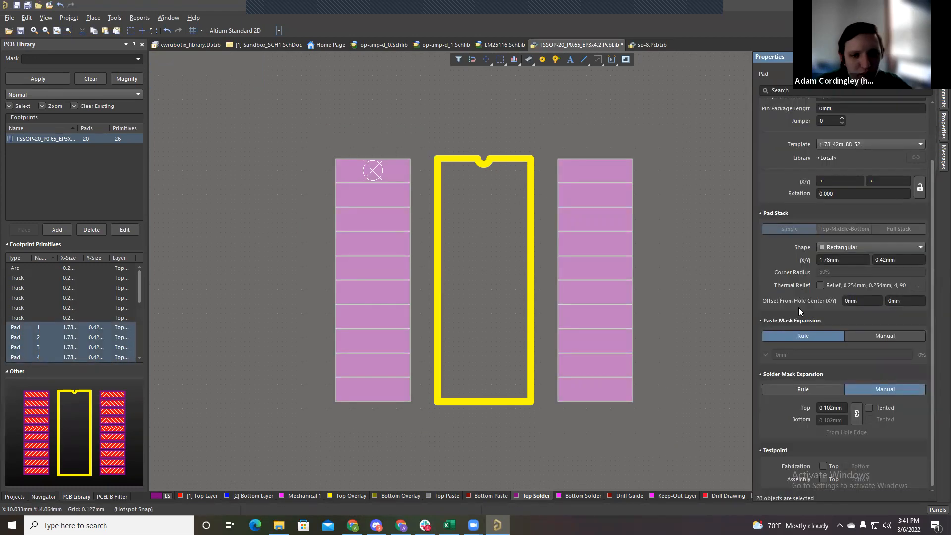
left_click(835, 408)
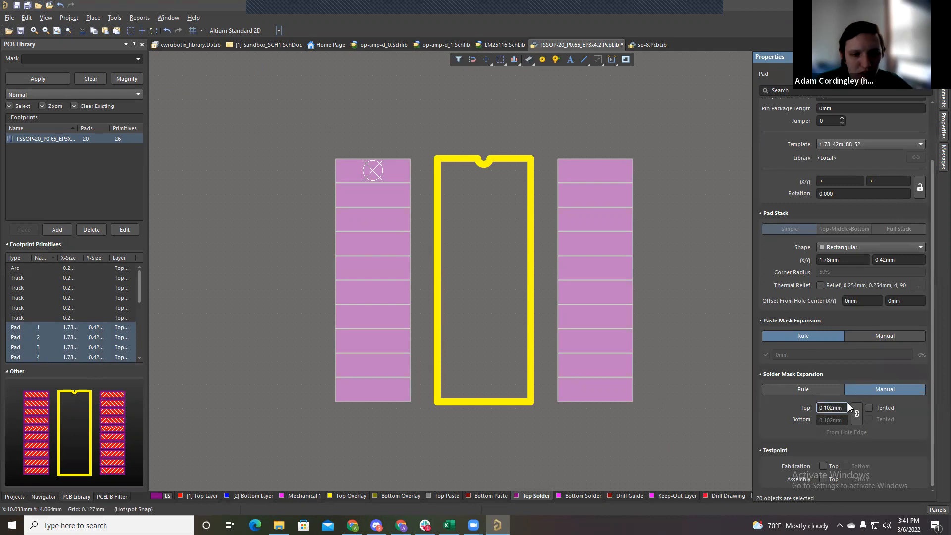
key("BackSpace")
key("BackSpace")
key("BackSpace")
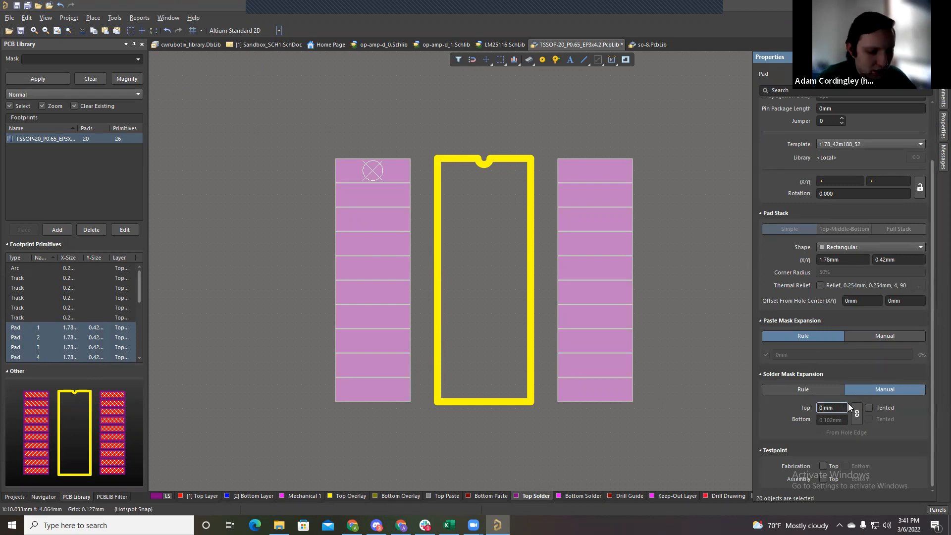
type("05")
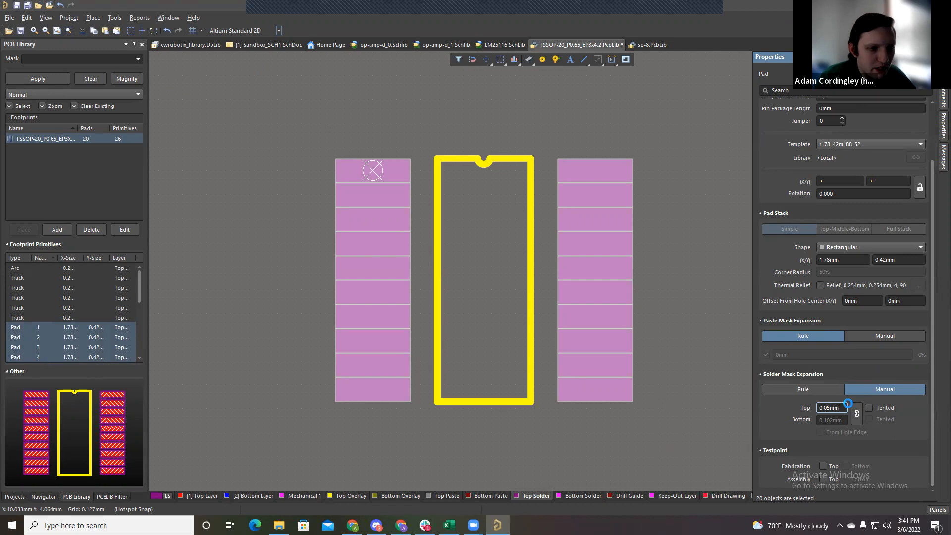
key("Return")
scroll(368, 283, "up", 3, "ctrl")
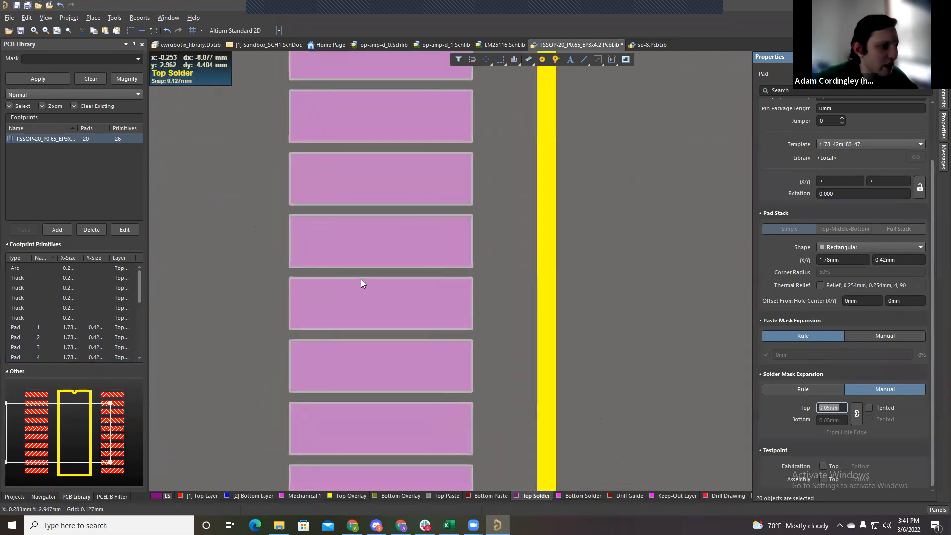
left_click(285, 278)
scroll(288, 280, "up", 1, "ctrl")
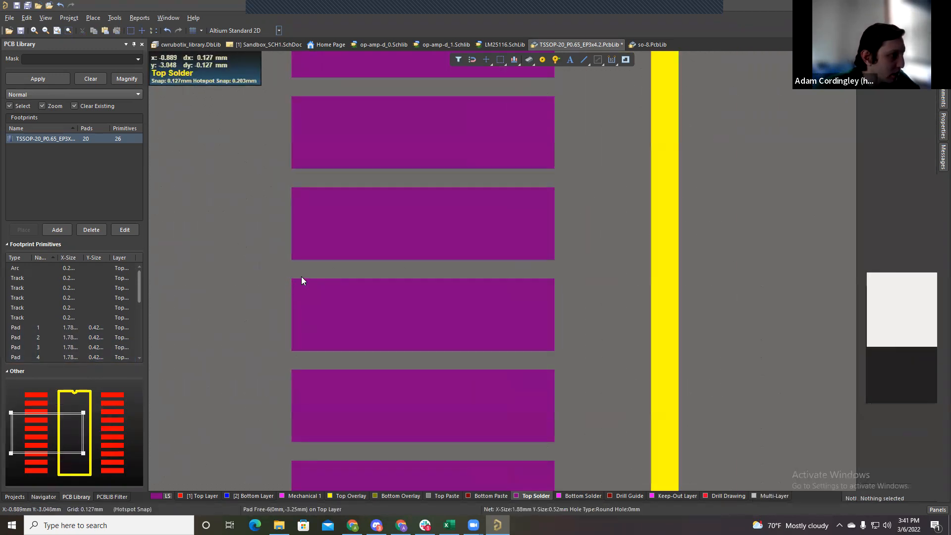
Step: Set the footprint editor's global snap grid to 0.1 mm
left_click(196, 29)
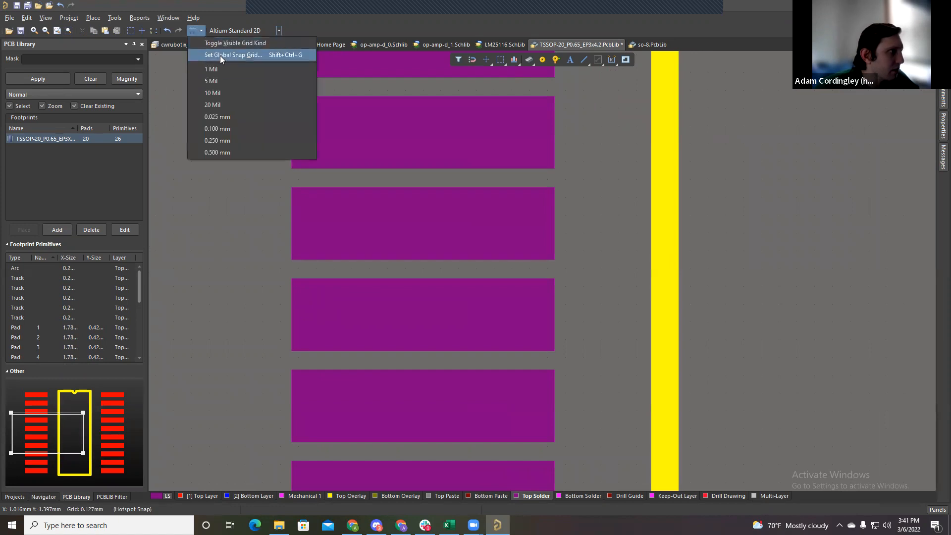
left_click(220, 56)
type("0")
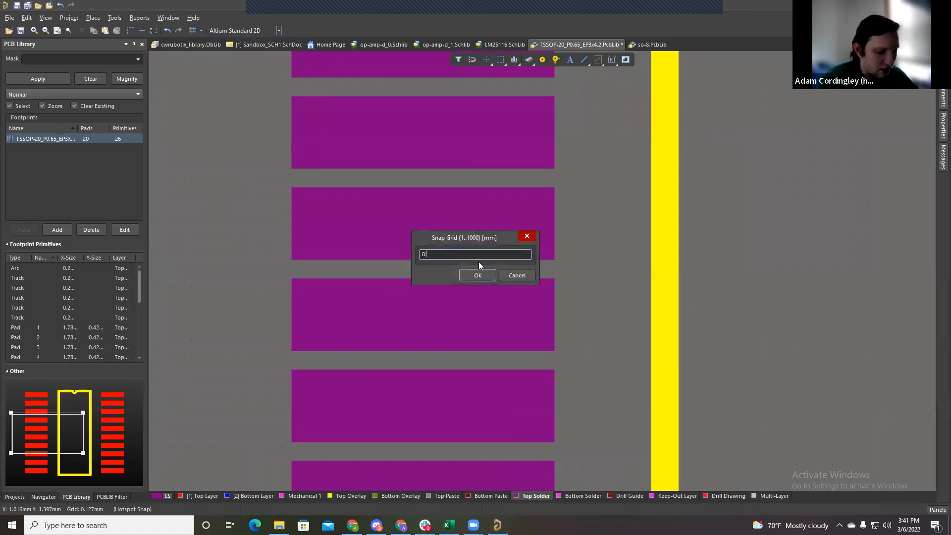
type(".1")
key("Return")
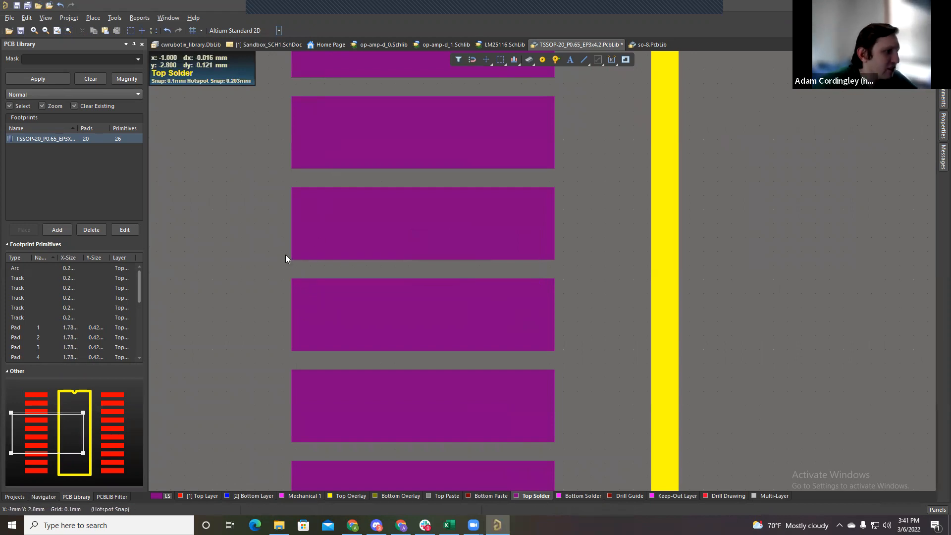
Step: Compare the pad copper on the Top Layer with the solder mask openings, examining the gap between pads 5 and 6 up close
left_click(189, 496)
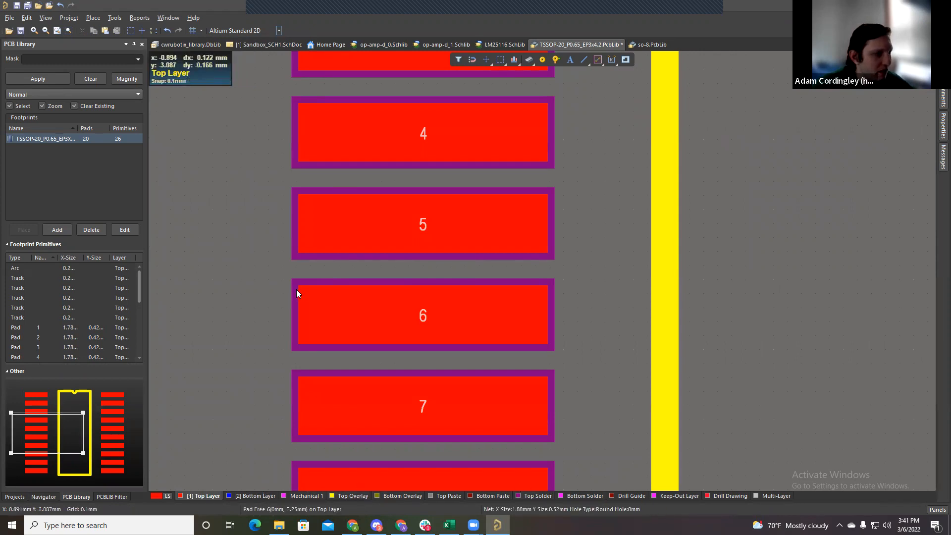
scroll(298, 282, "up", 3, "ctrl")
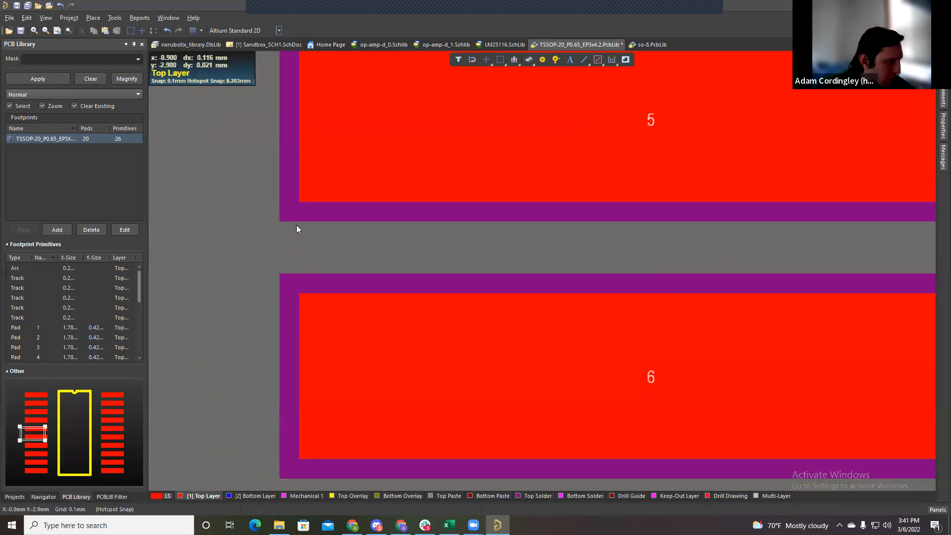
scroll(297, 229, "down", 3, "ctrl")
scroll(297, 232, "down", 2, "ctrl")
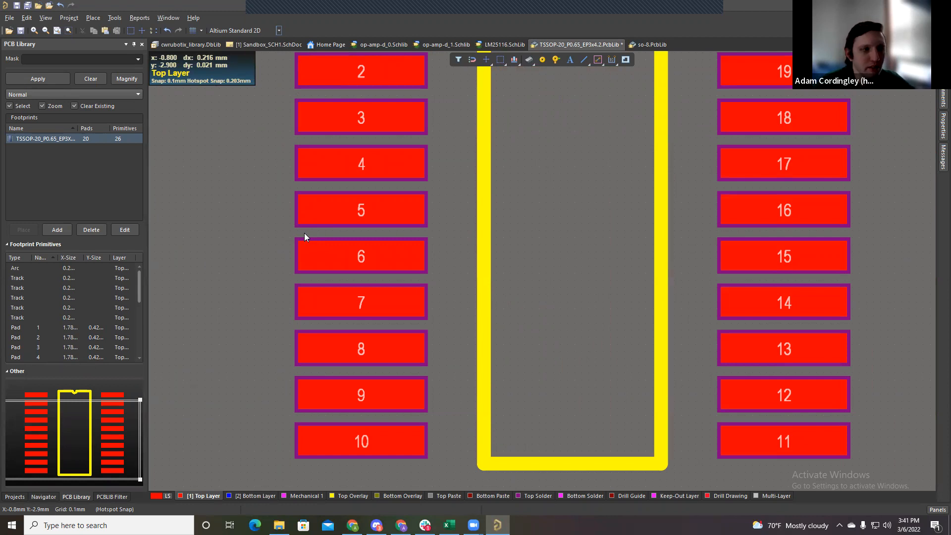
scroll(292, 237, "down", 1, "ctrl")
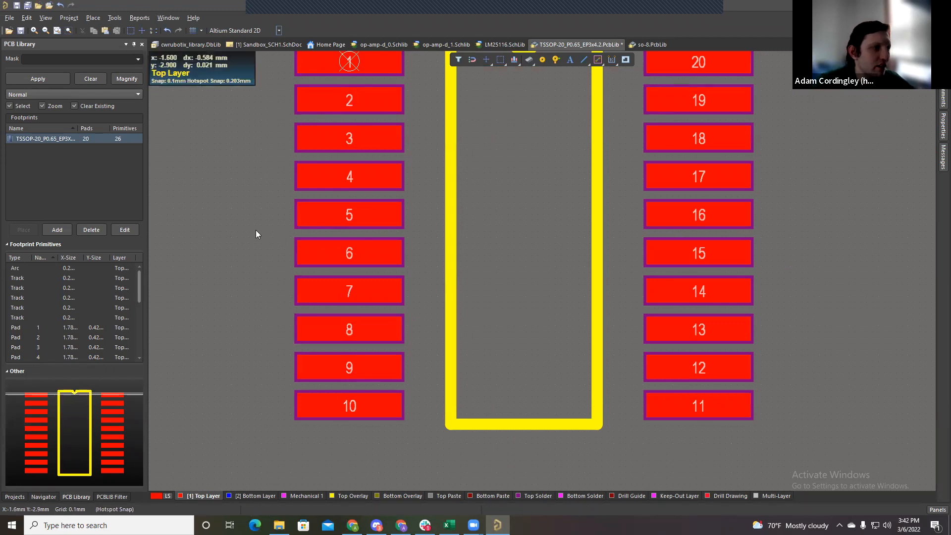
scroll(256, 229, "down", 2, "ctrl")
scroll(255, 228, "up", 2, "shift")
scroll(261, 229, "up", 1)
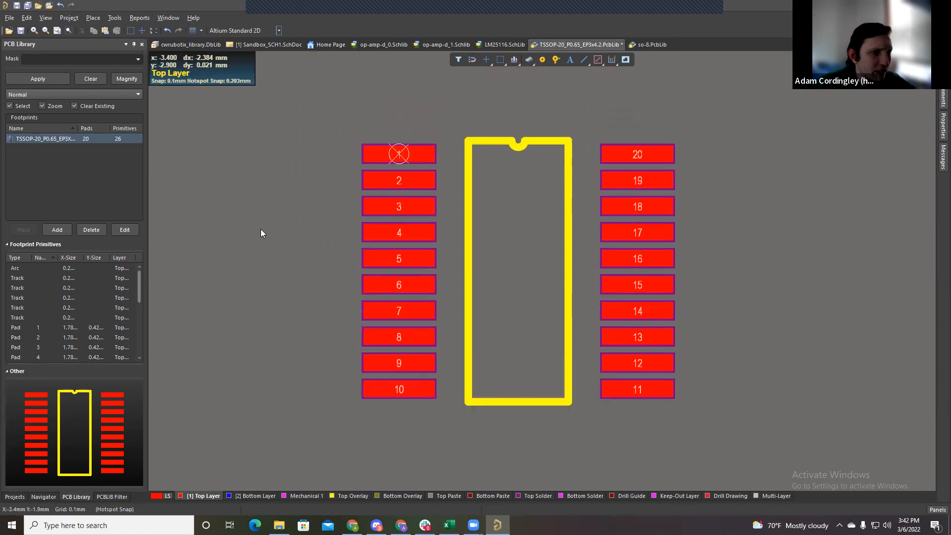
scroll(263, 230, "up", 1, "shift")
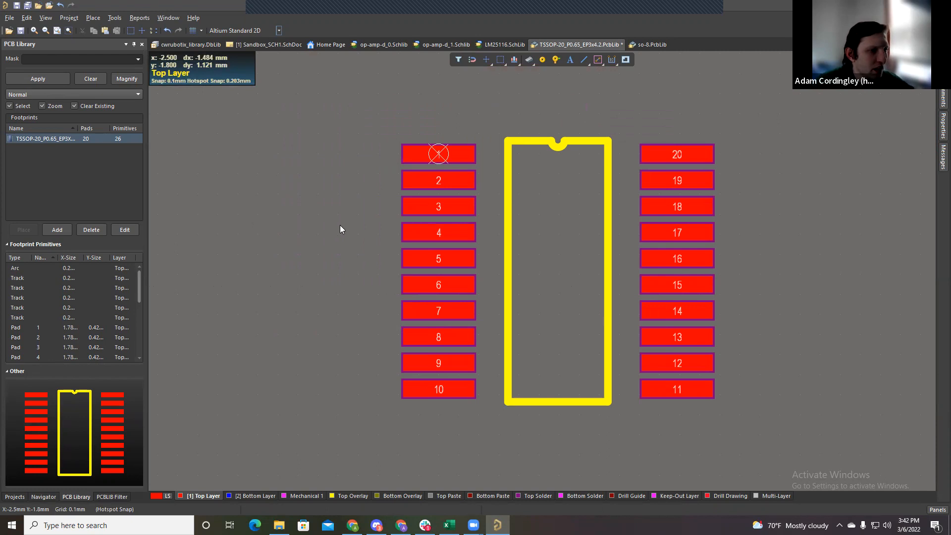
Step: Set the footprint's reference point to its center and save the library
left_click(28, 18)
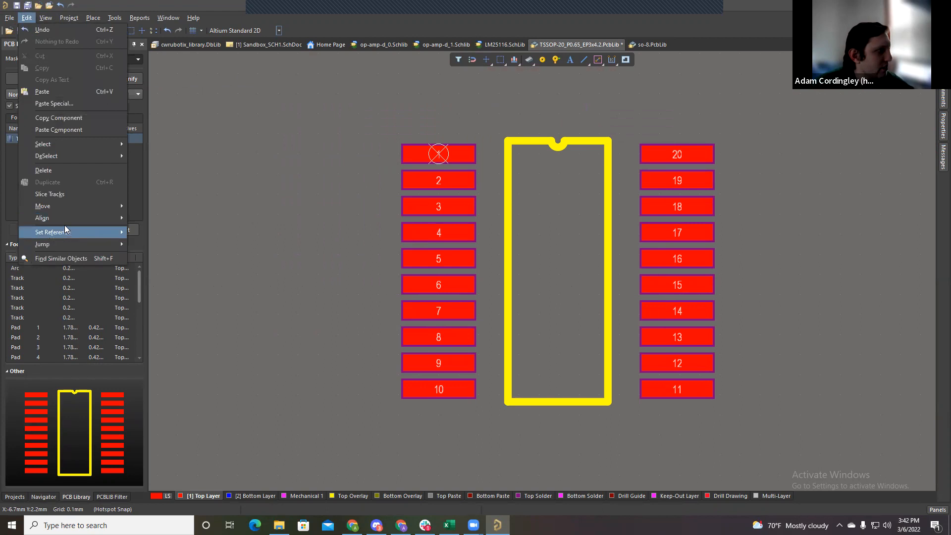
mouse_move(68, 234)
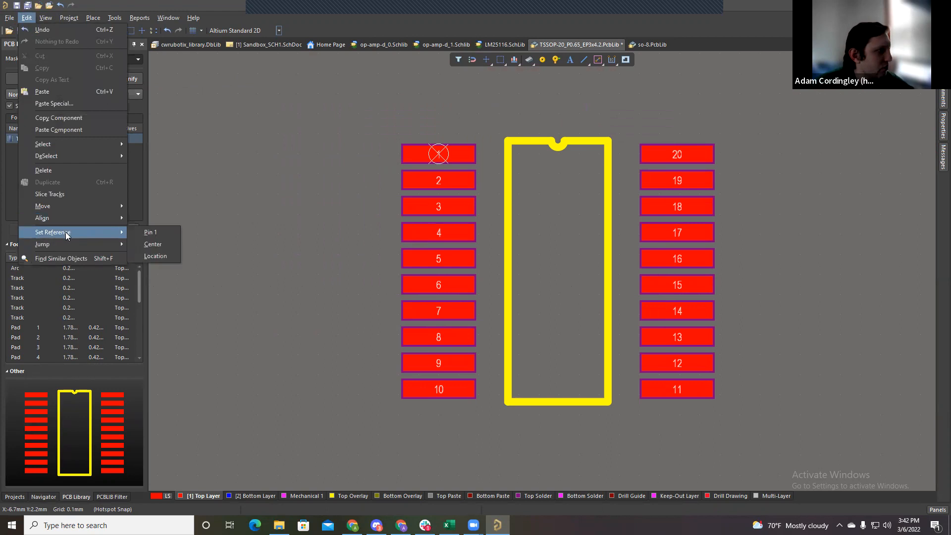
left_click(153, 244)
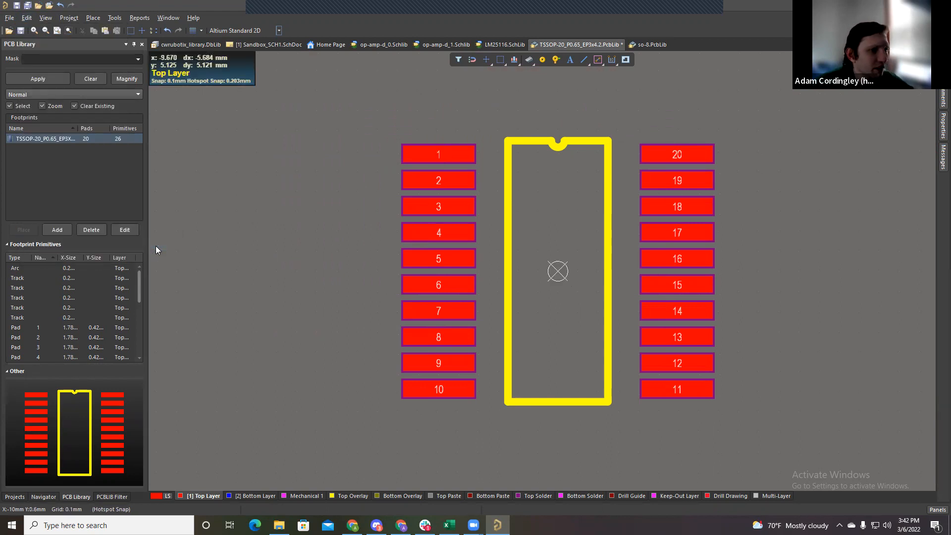
key("ctrl+s")
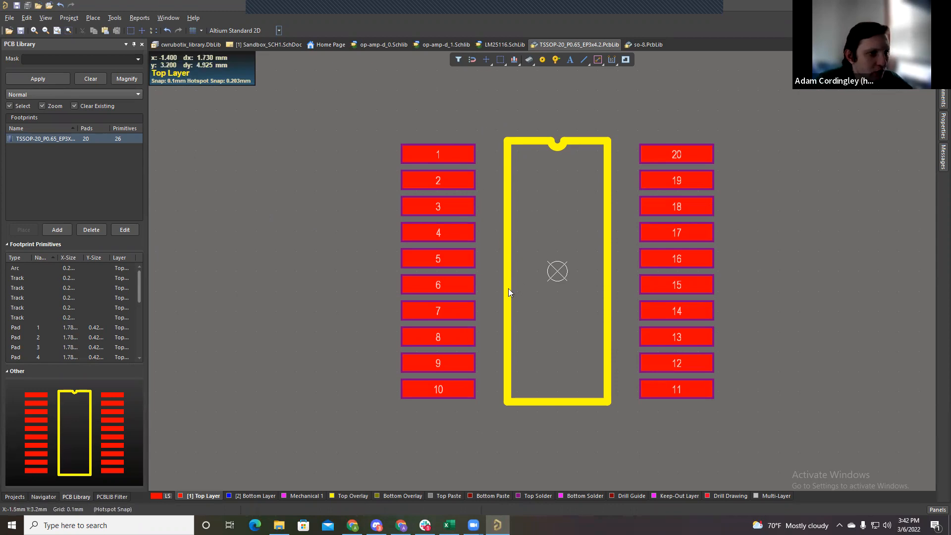
Step: Check the land pattern in the datasheet and delete the two long side tracks of the overlay outline between the pad columns
left_click(353, 525)
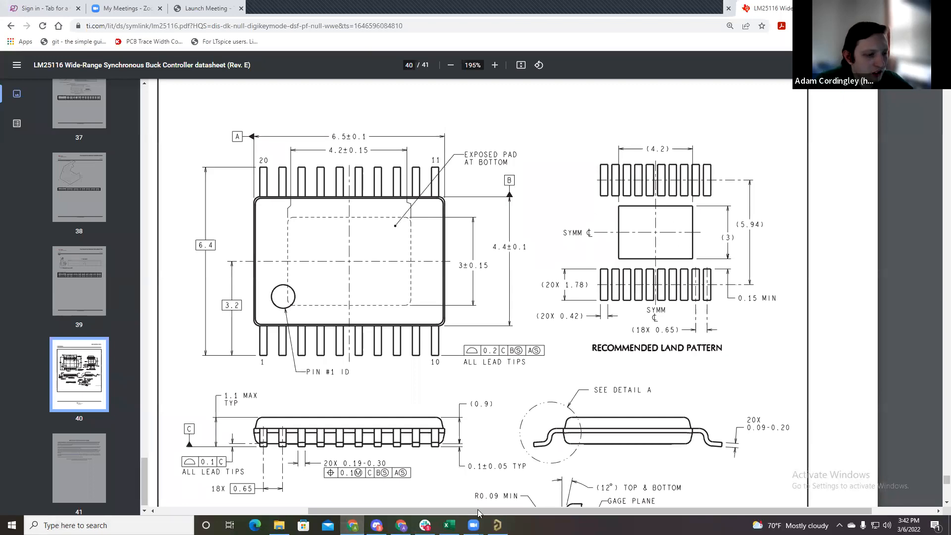
left_click(498, 525)
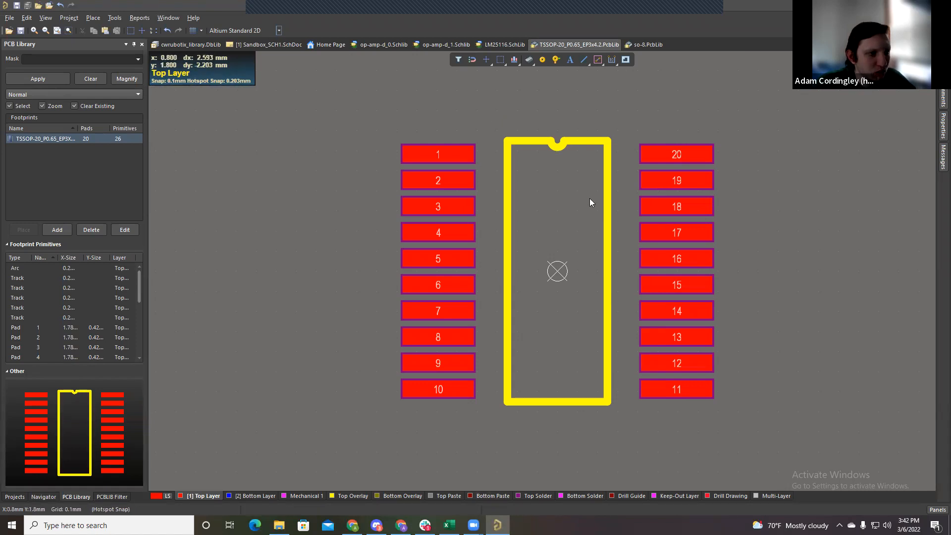
left_click_drag(614, 201, 498, 272)
key("Delete")
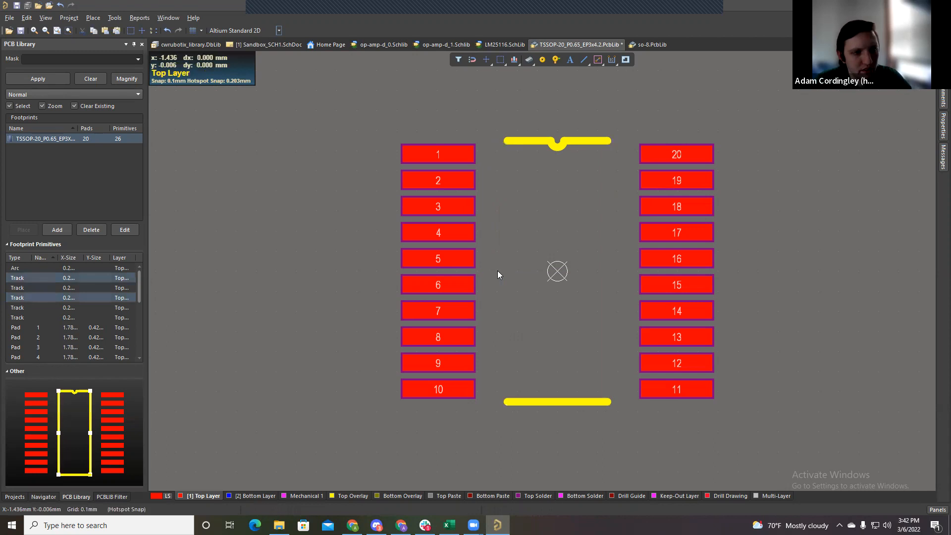
scroll(523, 147, "up", 2, "ctrl")
left_click(490, 177)
left_click_drag(497, 176, 475, 174)
key("ctrl+z")
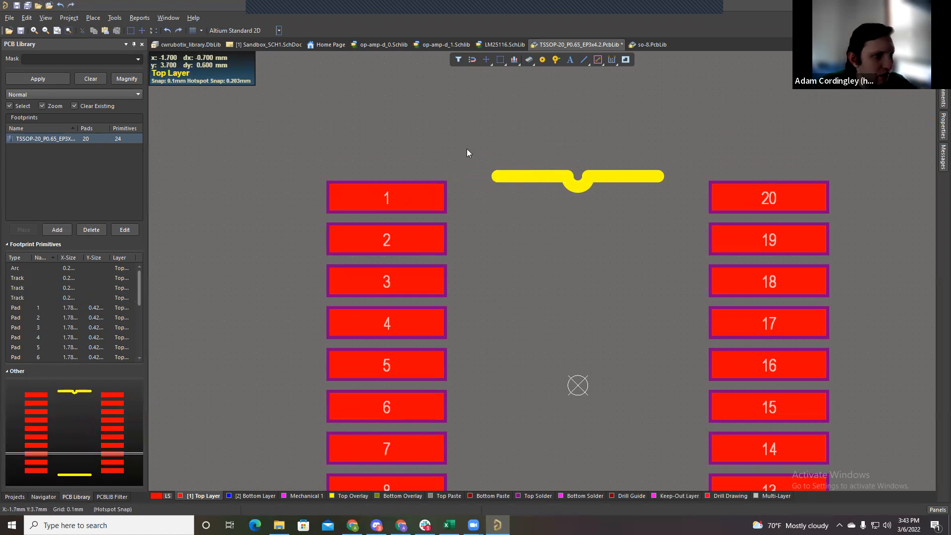
Step: Switch to the Top Paste layer and select both columns of pads
scroll(522, 174, "down", 2)
scroll(522, 154, "down", 2, "ctrl")
scroll(522, 166, "up", 2)
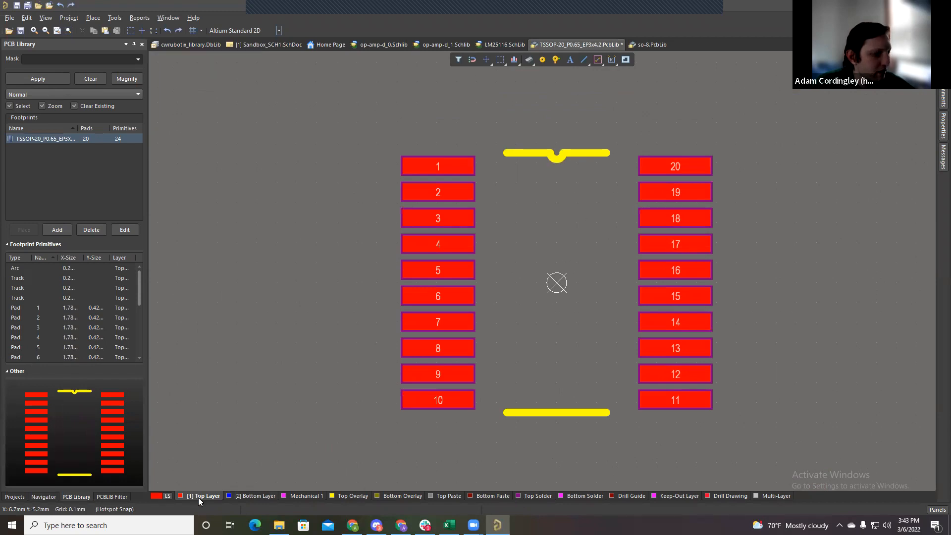
left_click(438, 496)
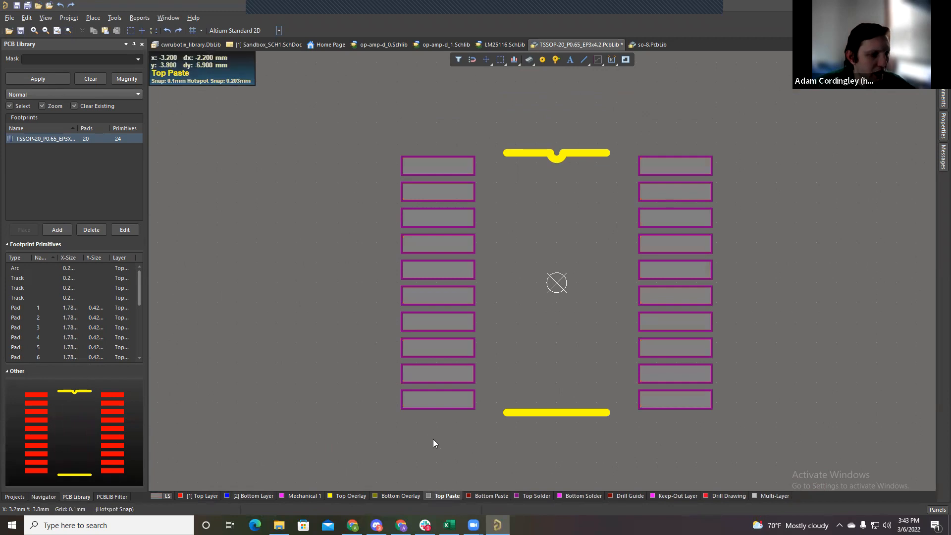
left_click(523, 496)
left_click(439, 494)
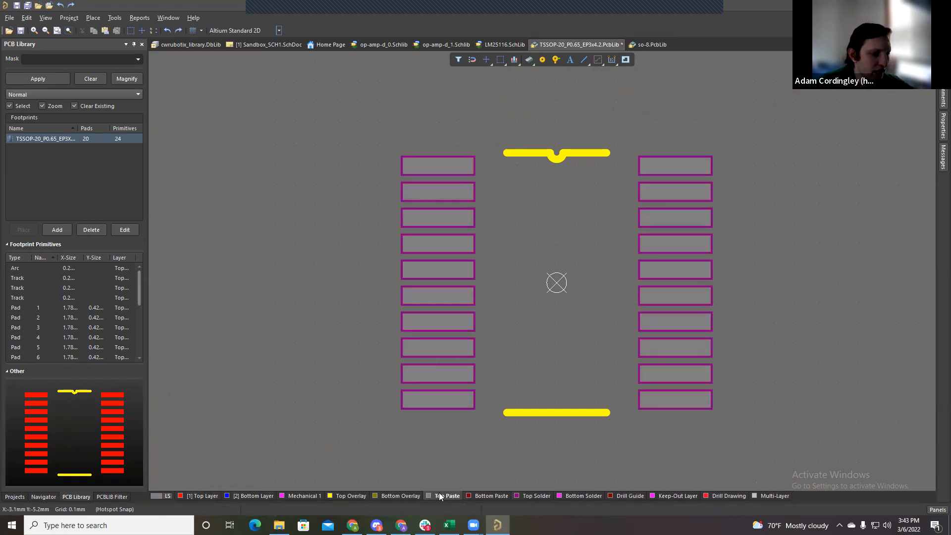
key("p")
key("f")
left_click(373, 132)
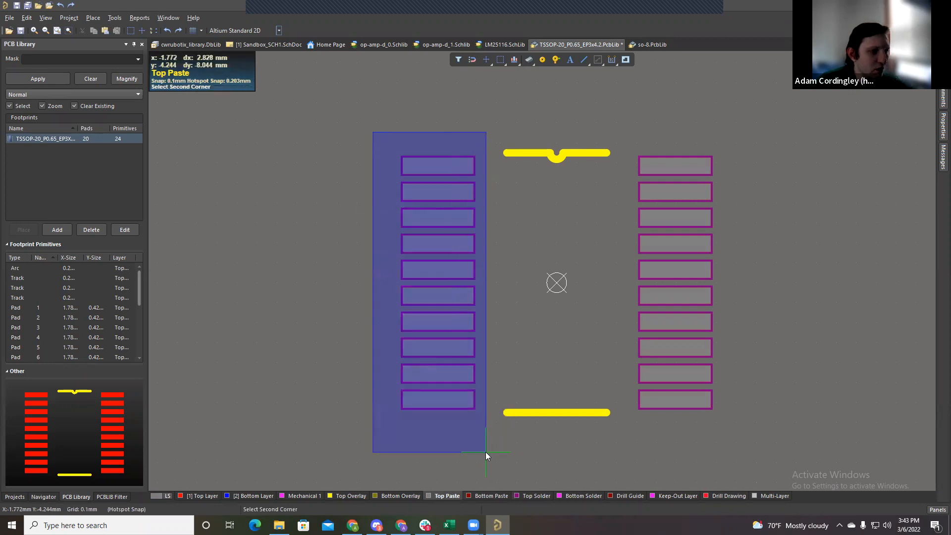
left_click(486, 451)
left_click(738, 425)
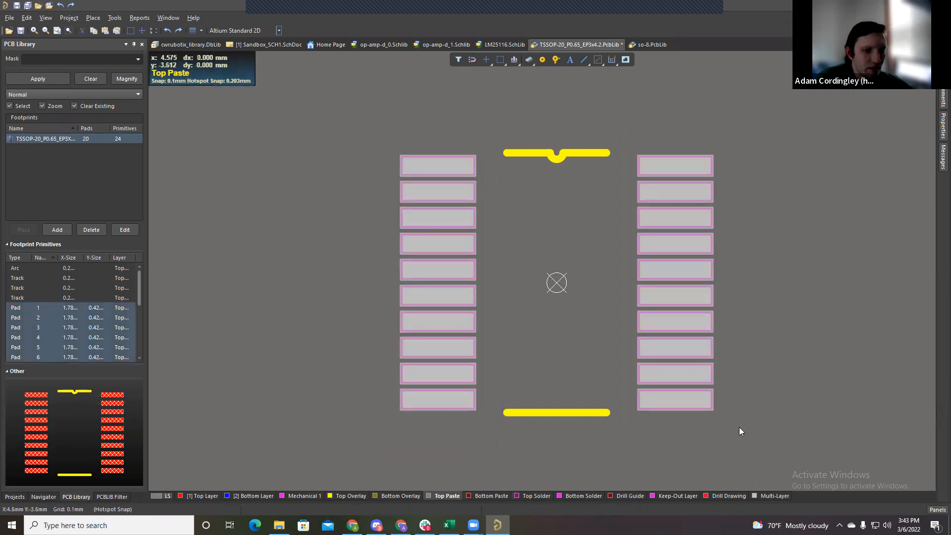
Step: Switch the selected pads' paste mask expansion from Rule to Manual and set it to -0.05 mm
left_click(941, 127)
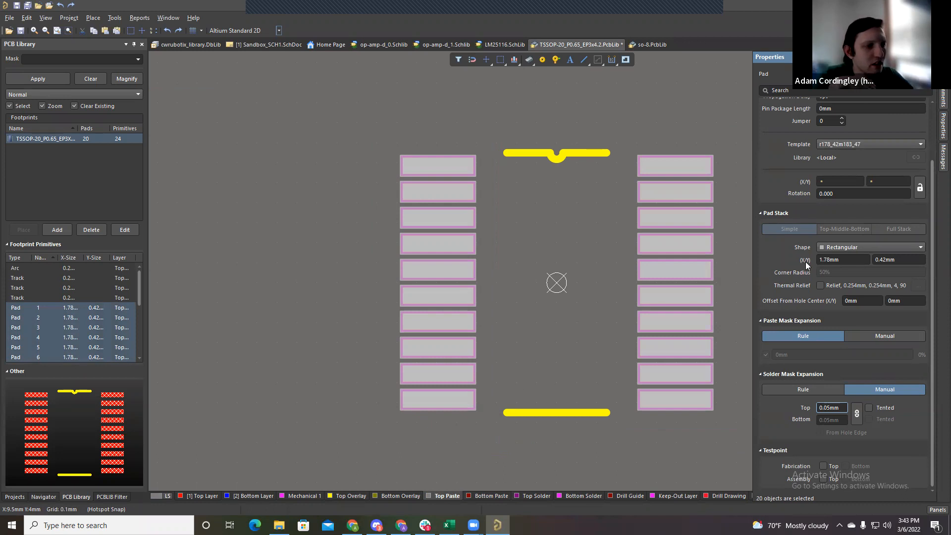
left_click(845, 259)
double_click(844, 260)
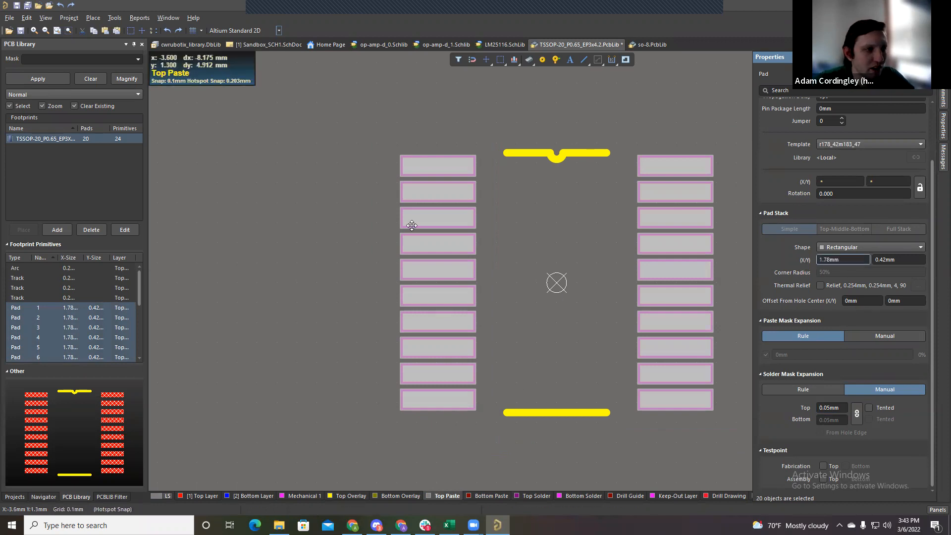
scroll(409, 226, "up", 2, "ctrl")
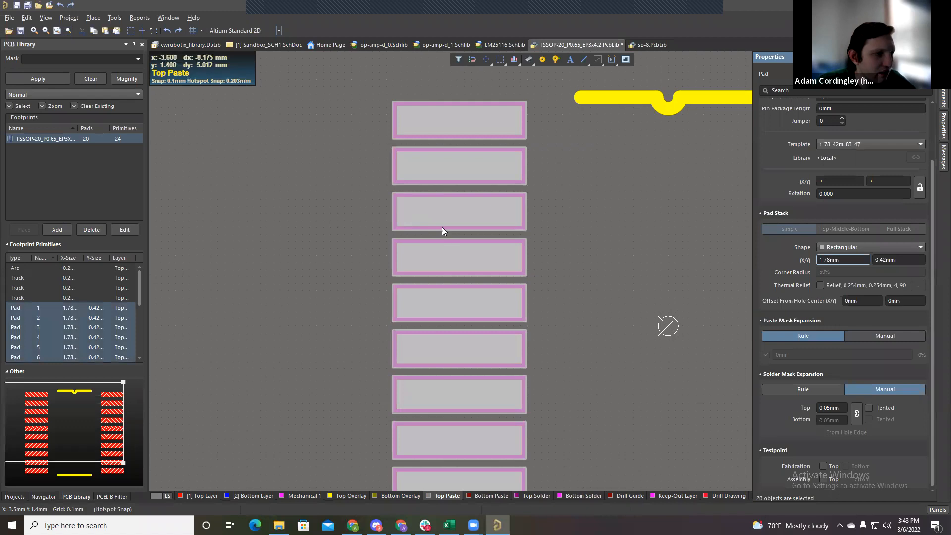
scroll(442, 227, "down", 2, "ctrl")
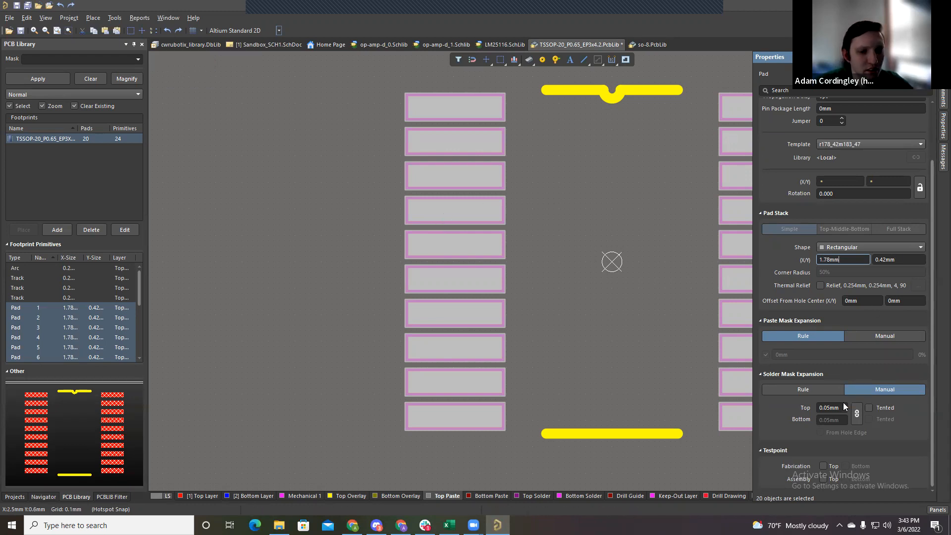
left_click(871, 335)
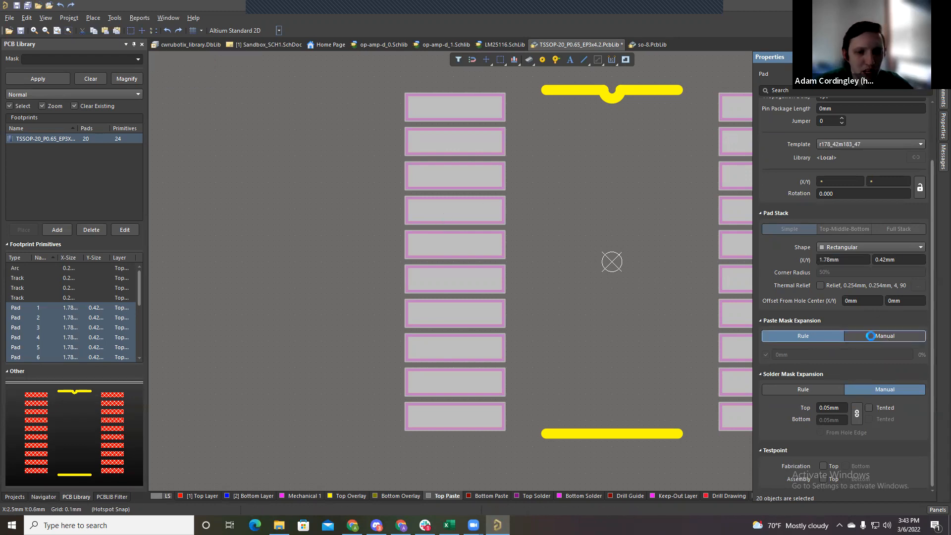
left_click(777, 355)
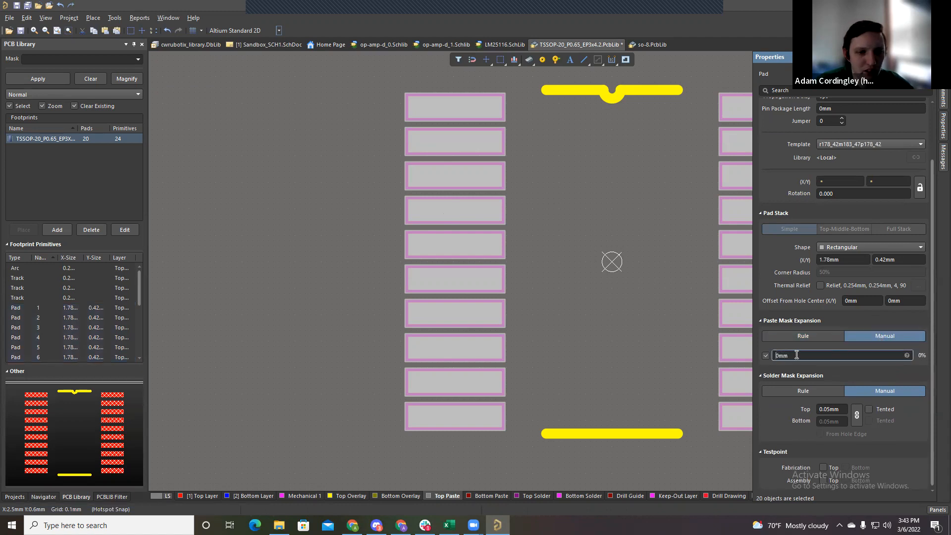
type("-0.05")
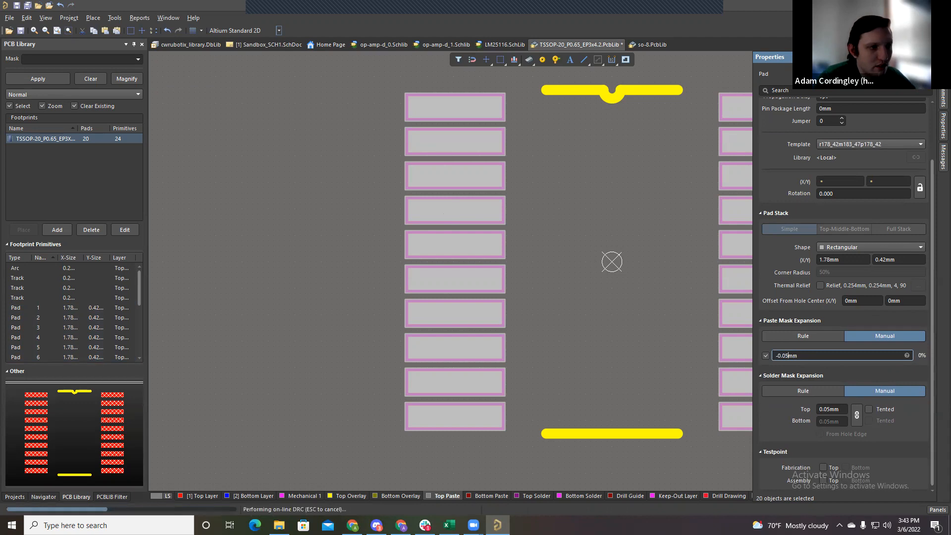
key("Return")
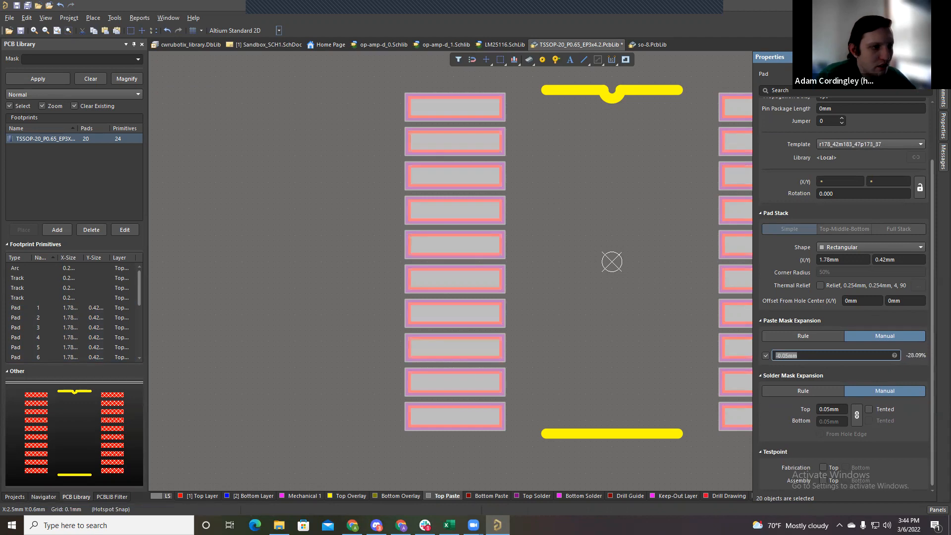
Step: Deselect the pads and compare the reduced Top Paste openings with the Top Layer copper
left_click(787, 357)
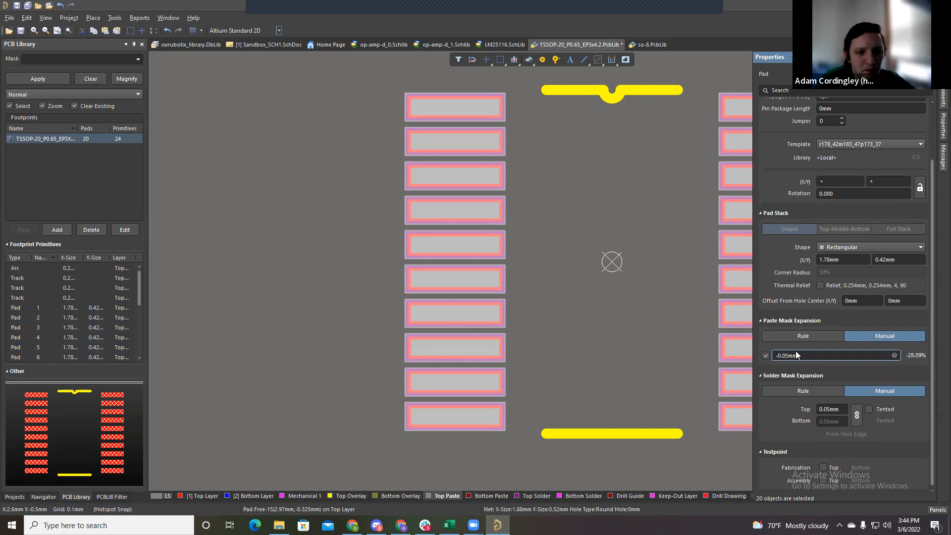
left_click(304, 254)
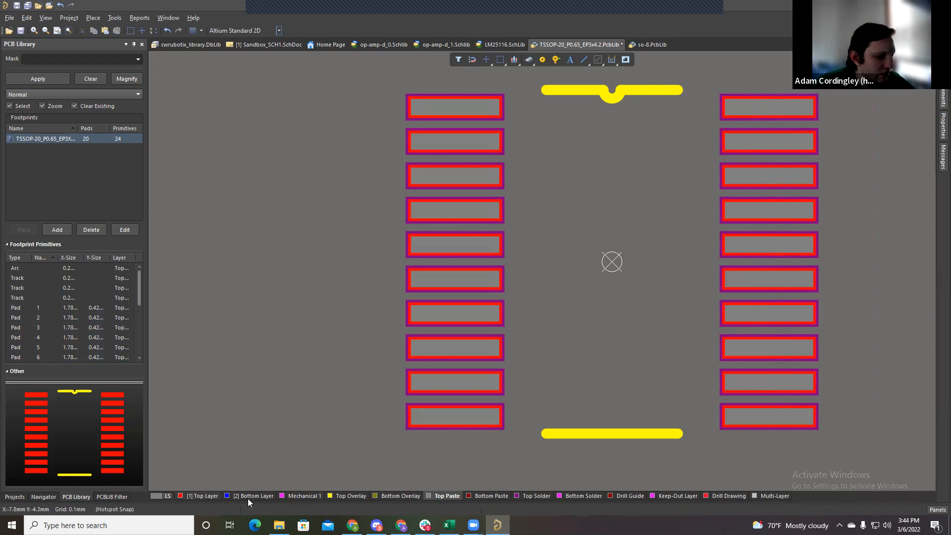
left_click(195, 495)
left_click(447, 496)
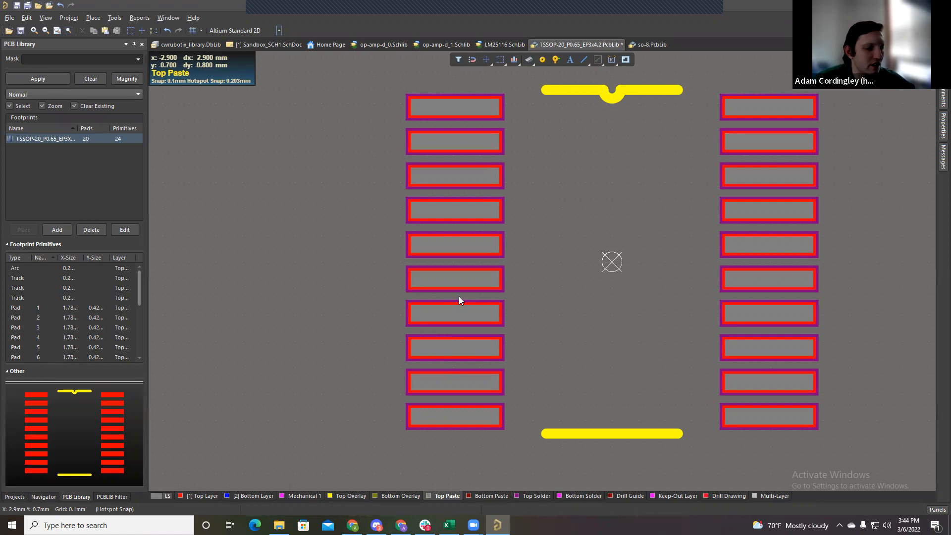
Step: Place a pad at the footprint origin between the two pad columns and set its designator to 21
left_click(187, 497)
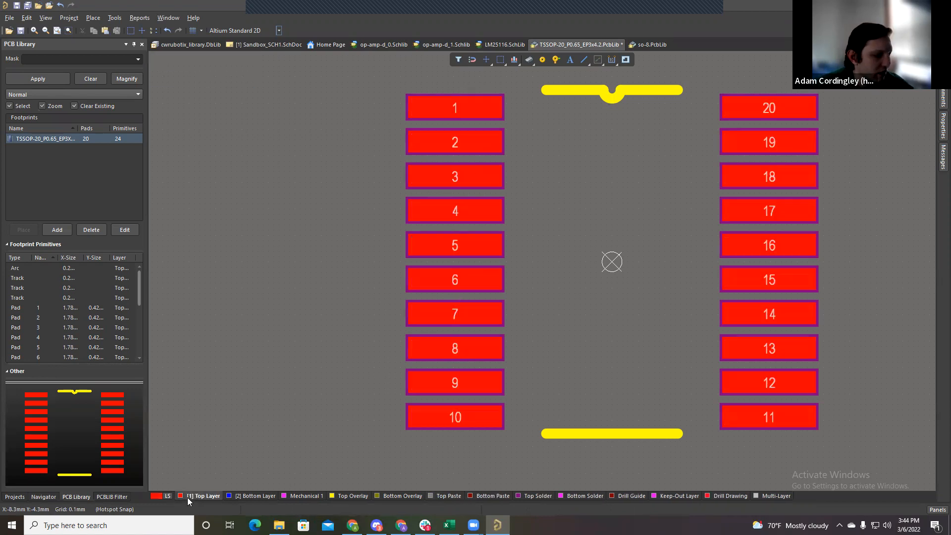
left_click(93, 17)
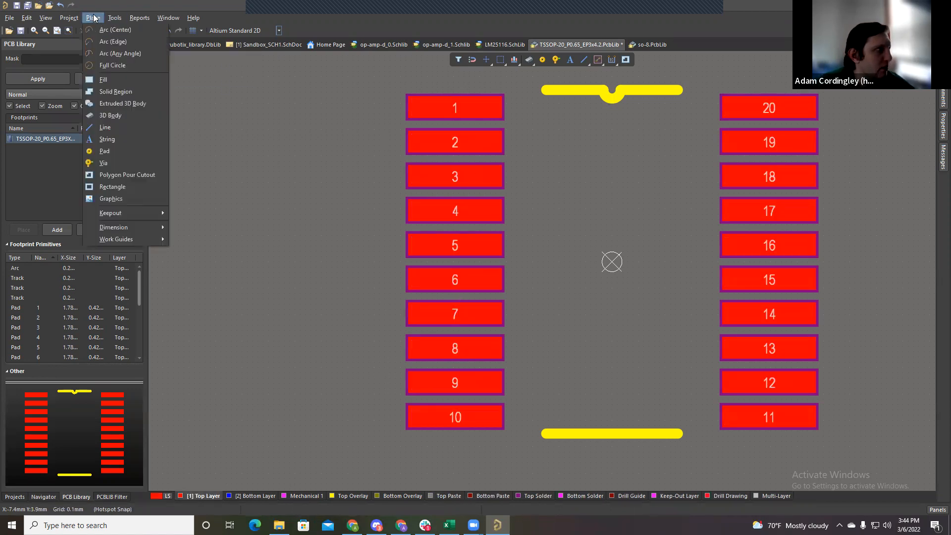
left_click(119, 152)
left_click(606, 297)
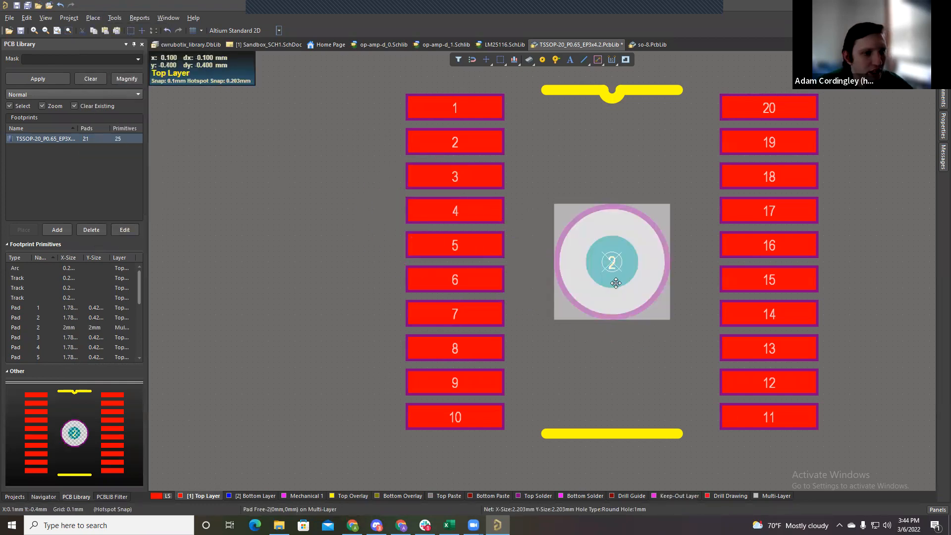
double_click(616, 283)
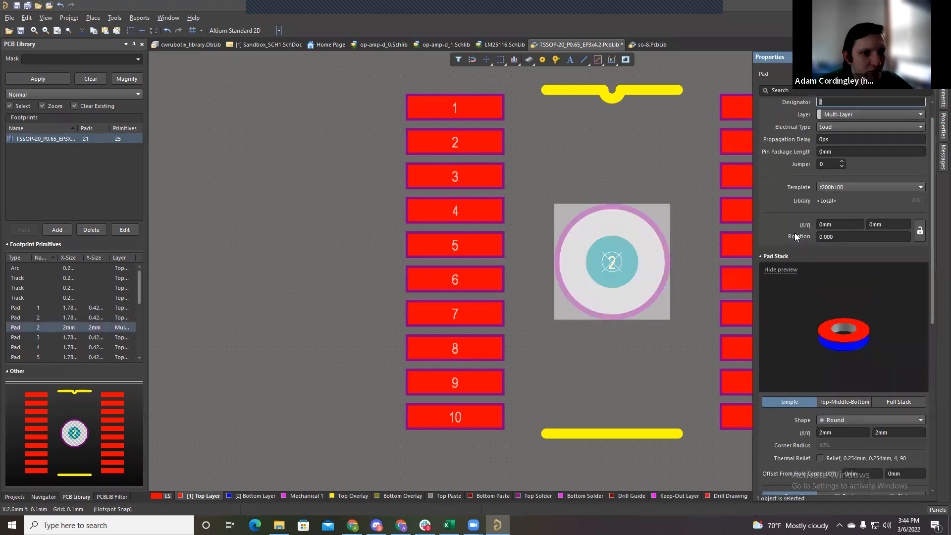
scroll(810, 148, "up", 1)
left_click(829, 125)
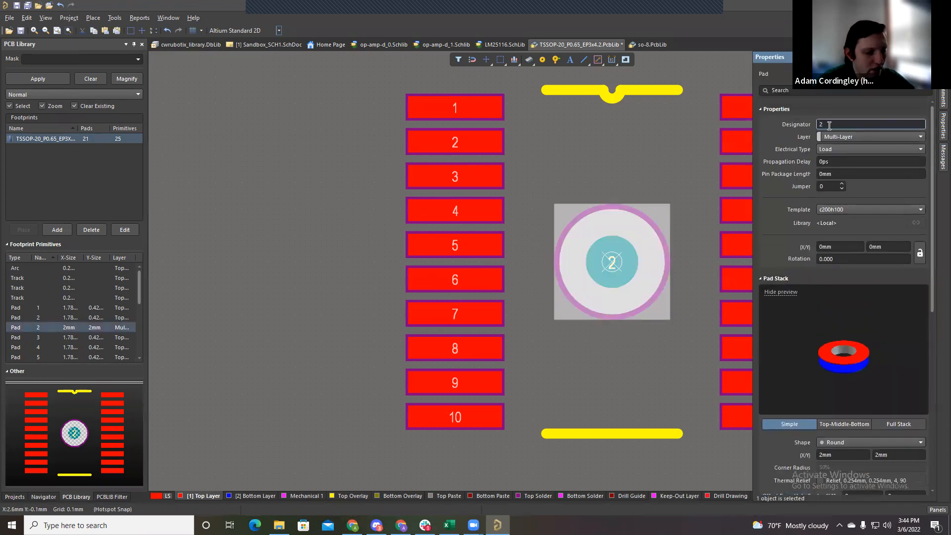
type("1")
scroll(538, 168, "down", 2, "shift")
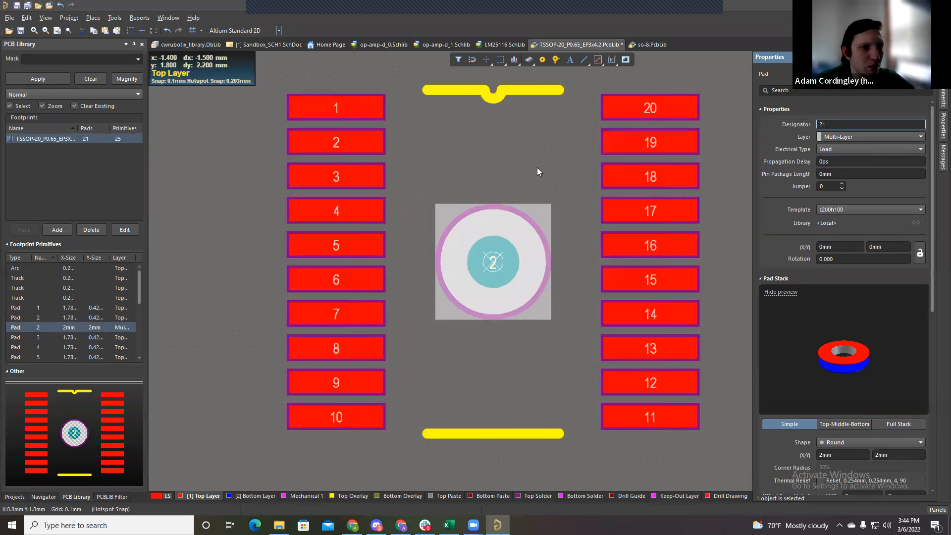
Step: Move pad 21 from Multi-Layer to the Top Layer and make its shape Rectangular
left_click(839, 137)
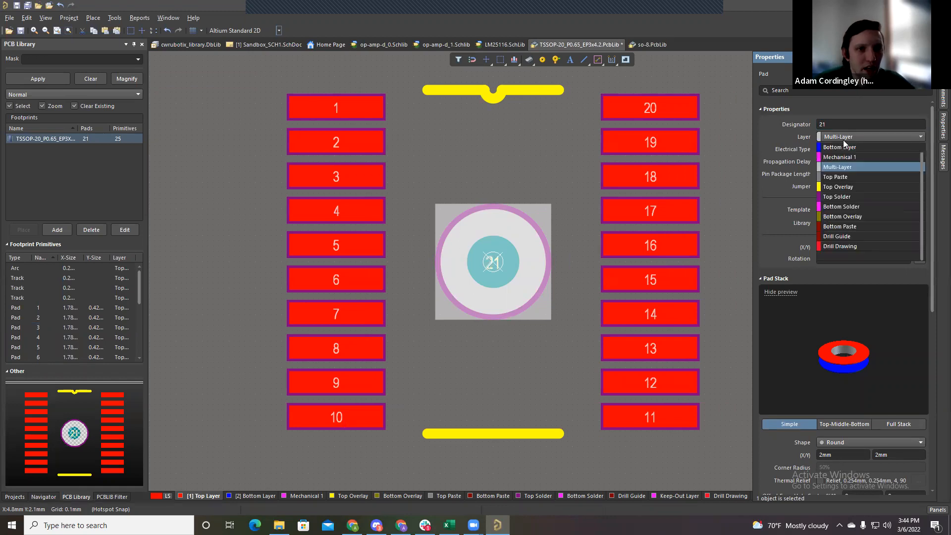
left_click(844, 148)
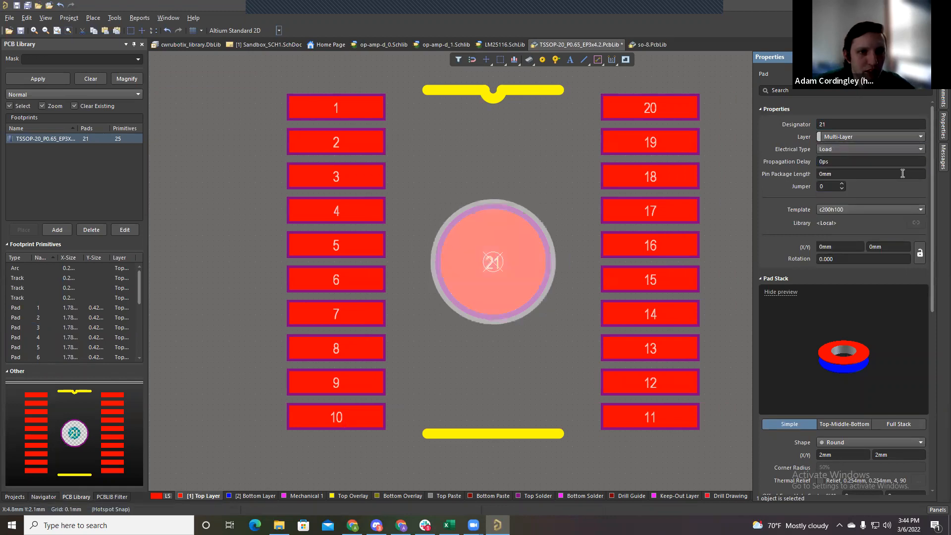
scroll(850, 203, "down", 4)
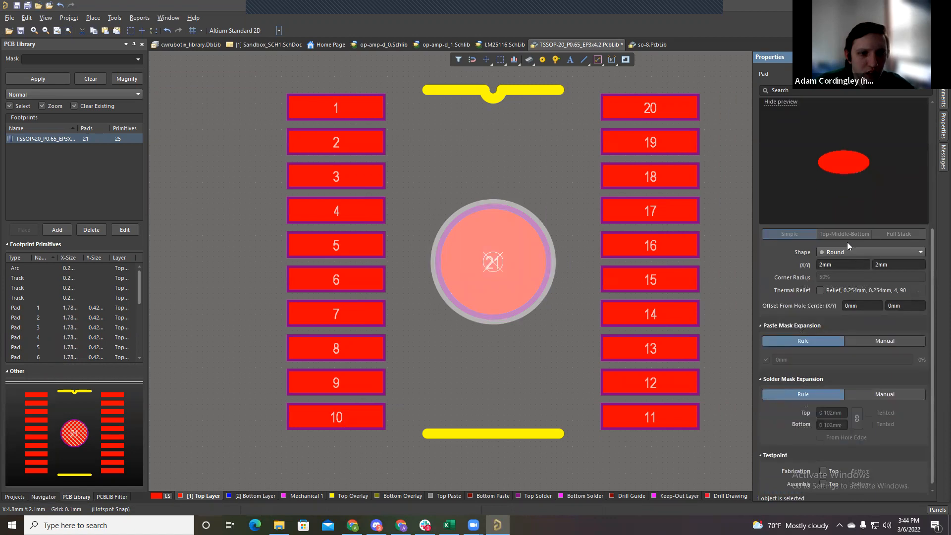
left_click(847, 252)
left_click(842, 271)
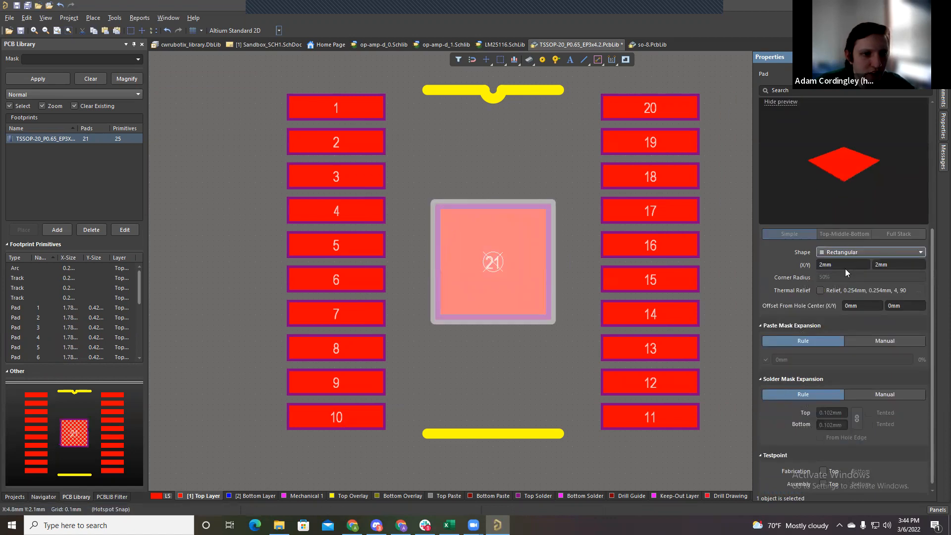
Step: Set the size of pad 21 to 3 mm in X and 4.2 mm in Y
left_click(837, 265)
type("3")
key("Tab")
type("4.2")
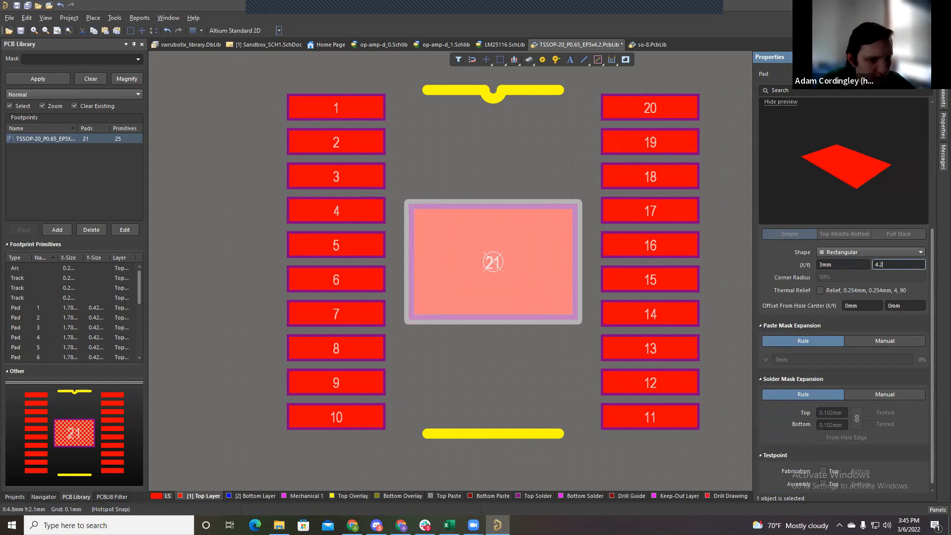
key("Return")
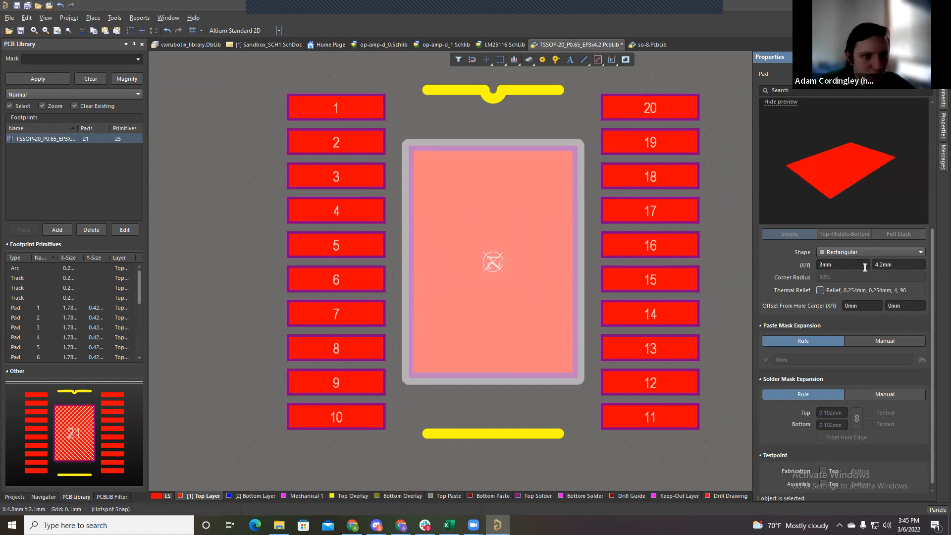
scroll(868, 288, "down", 1)
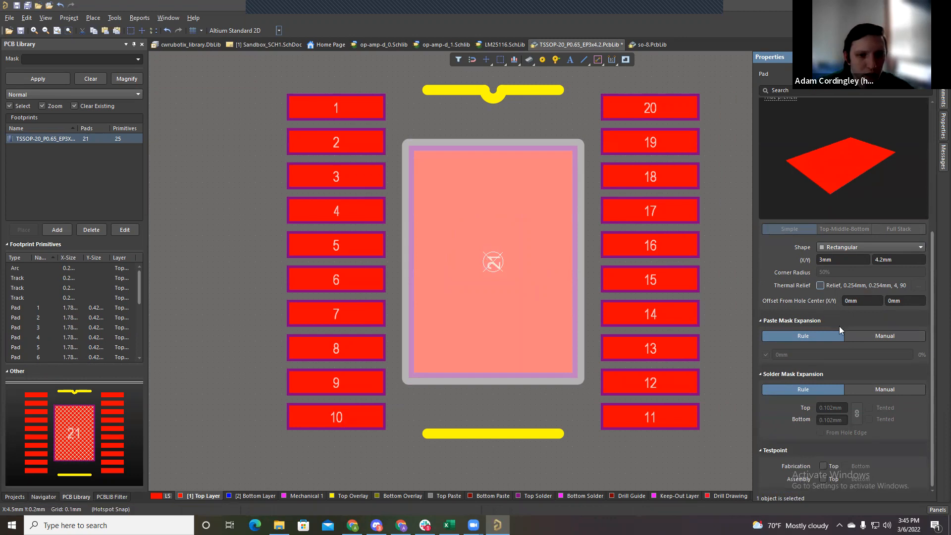
Step: With the Top Paste layer active, switch pad 21's paste mask expansion to Manual and set it to -3 mm
left_click(509, 465)
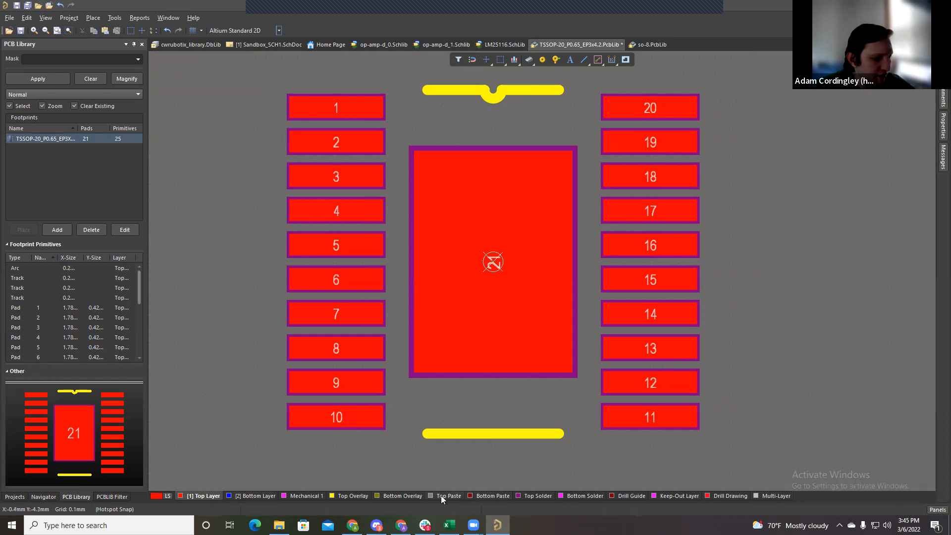
left_click(441, 495)
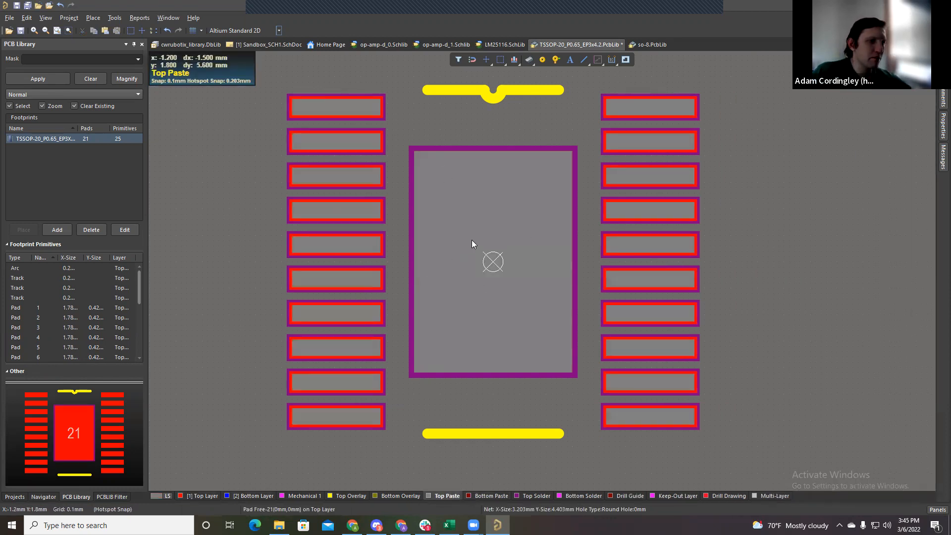
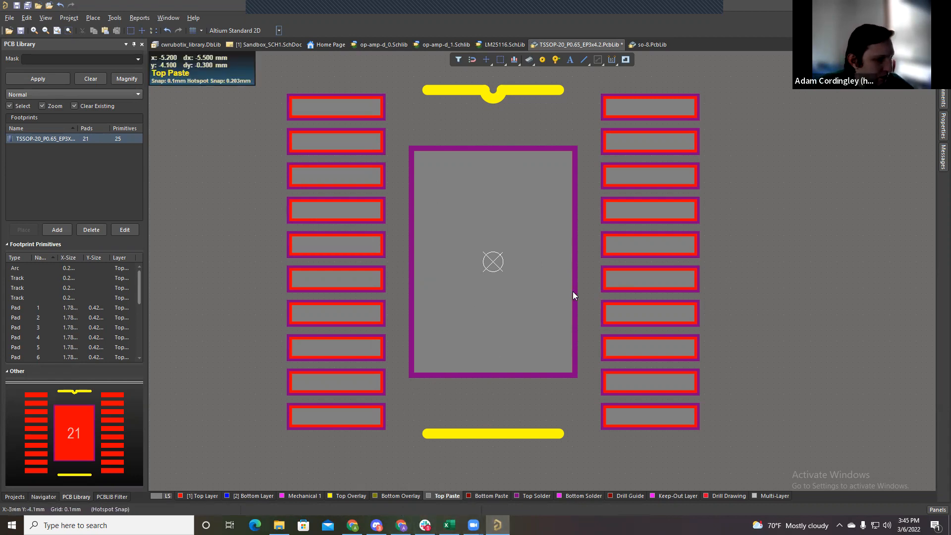
left_click(526, 344)
scroll(804, 235, "down", 7)
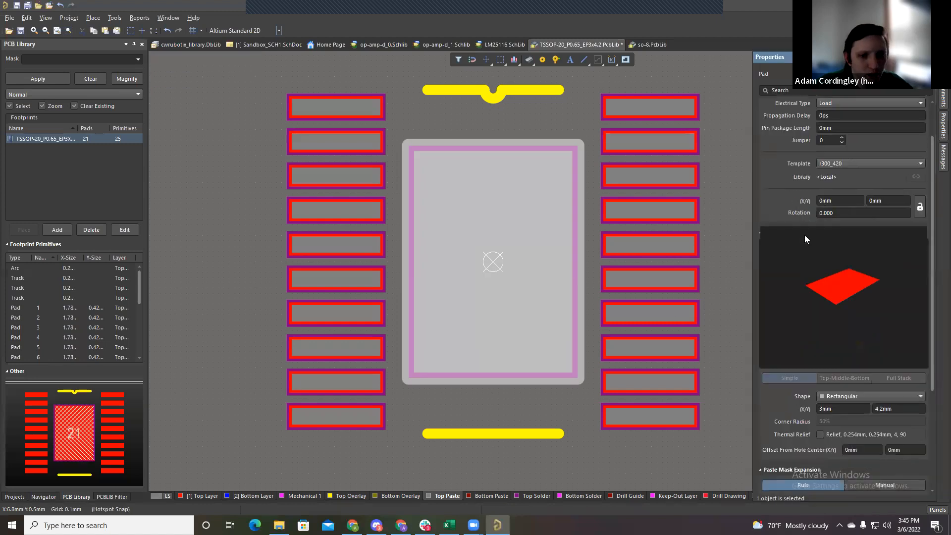
left_click(862, 335)
left_click(811, 355)
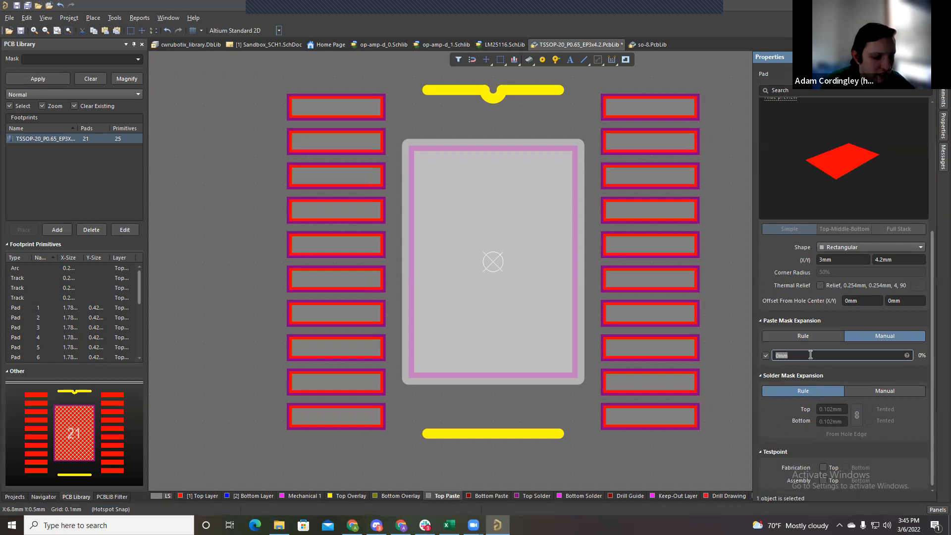
type("-3")
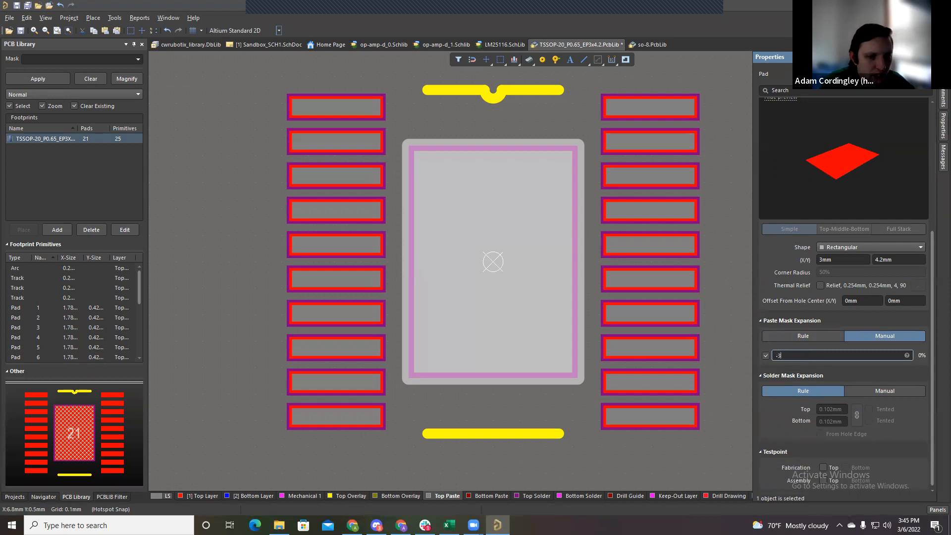
key("Return")
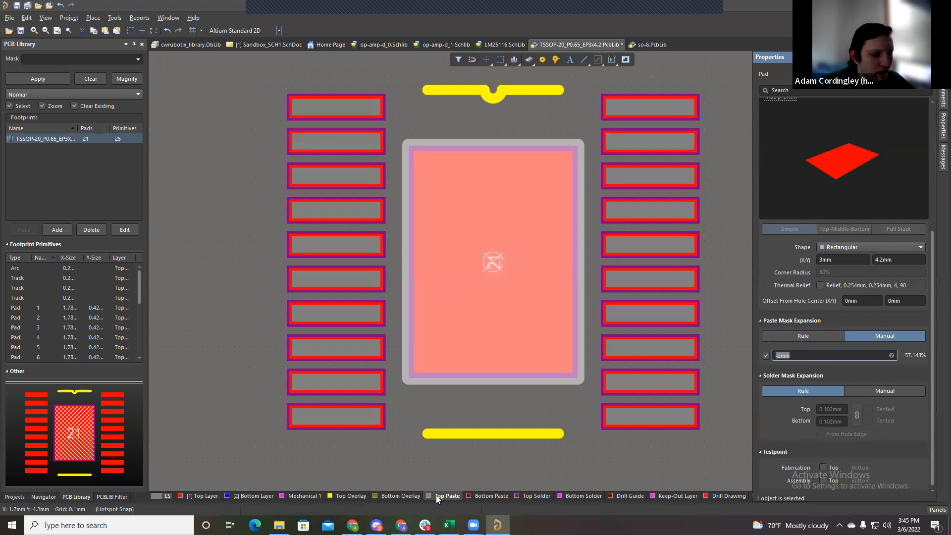
left_click(451, 475)
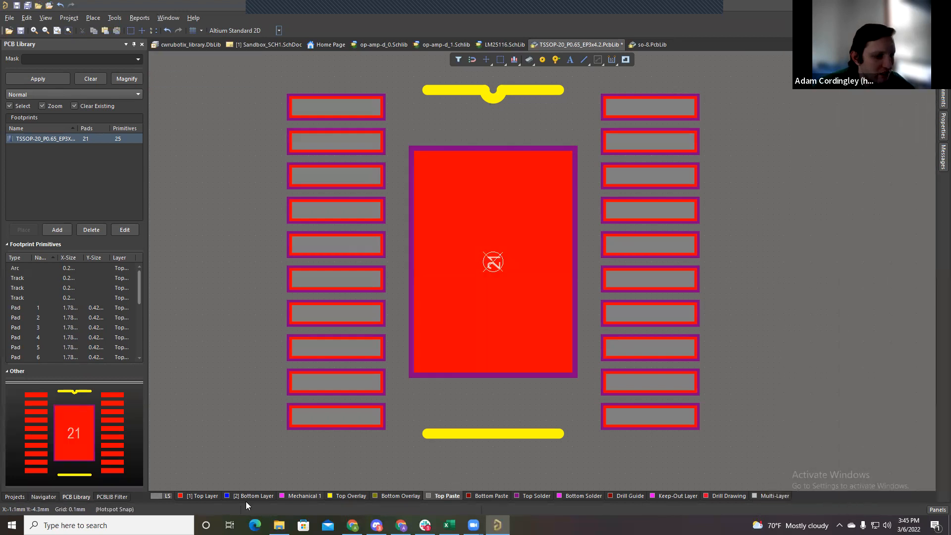
Step: Draw a rectangular solid region about 1.1 by 1.7 mm on the Top Paste layer in the upper-left quarter of pad 21
left_click(194, 496)
left_click(442, 496)
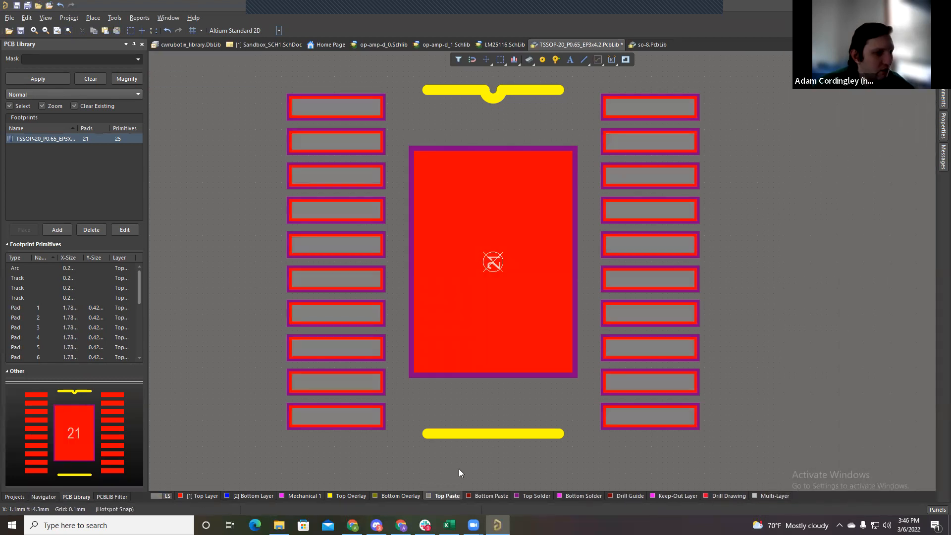
left_click(93, 18)
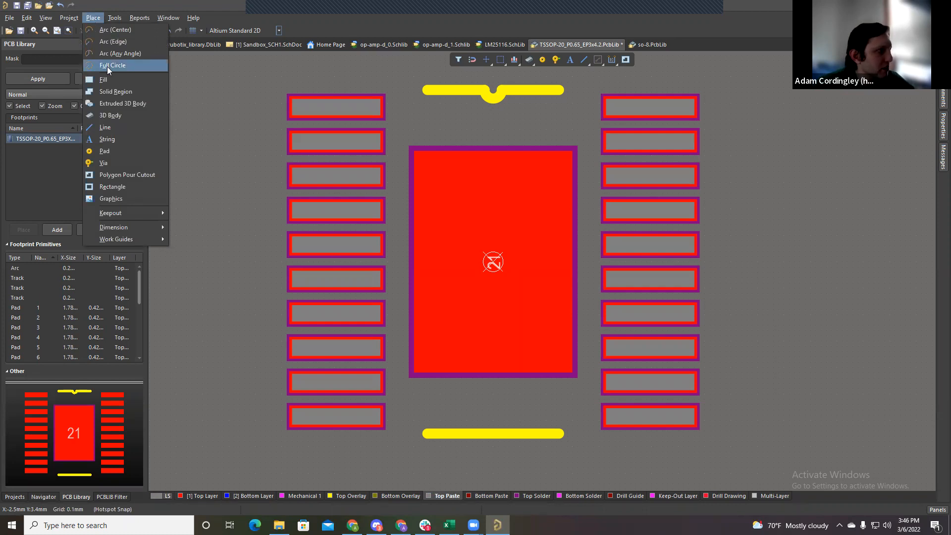
left_click(109, 90)
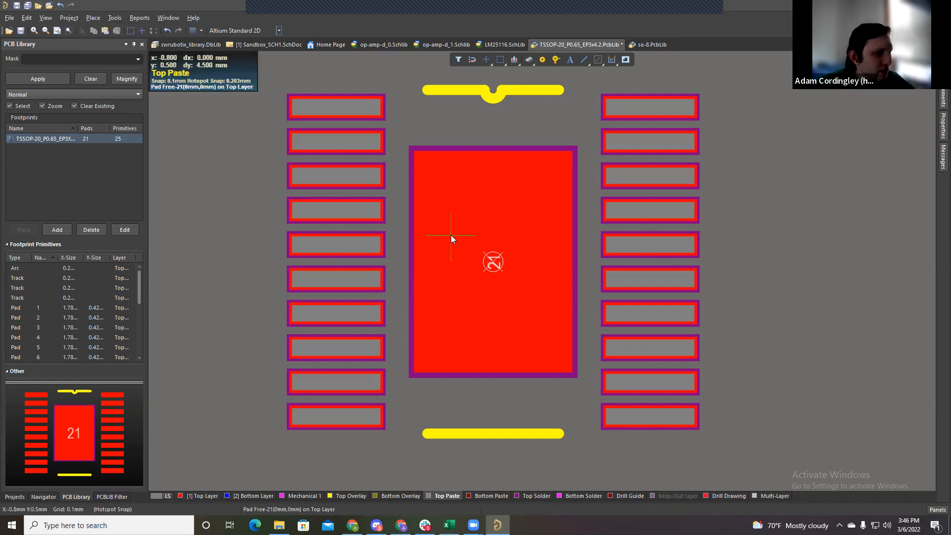
left_click(424, 161)
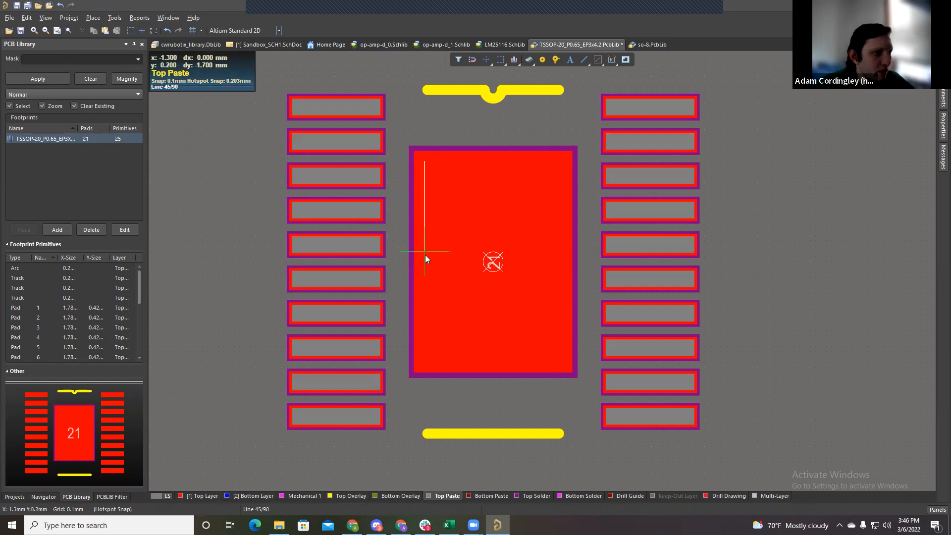
left_click(425, 252)
left_click(483, 252)
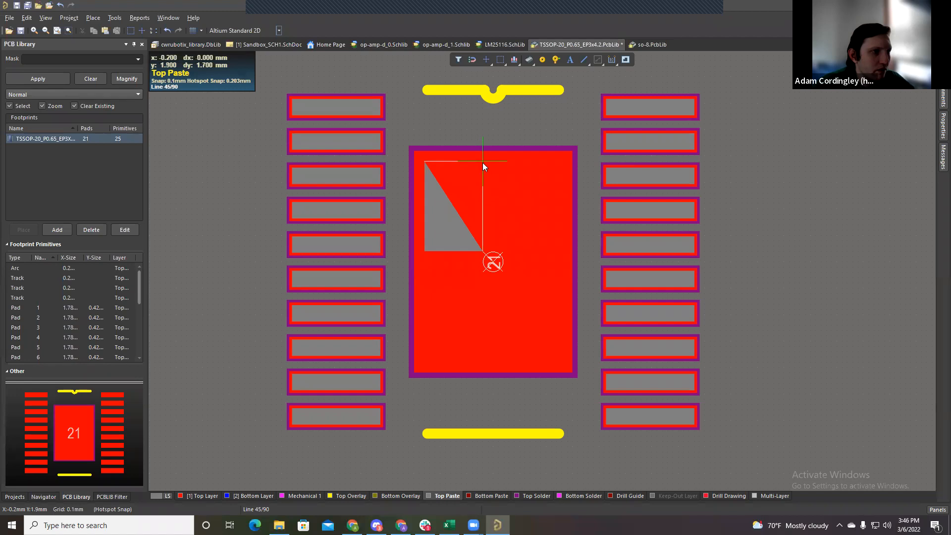
left_click(483, 163)
right_click(482, 162)
right_click(482, 162)
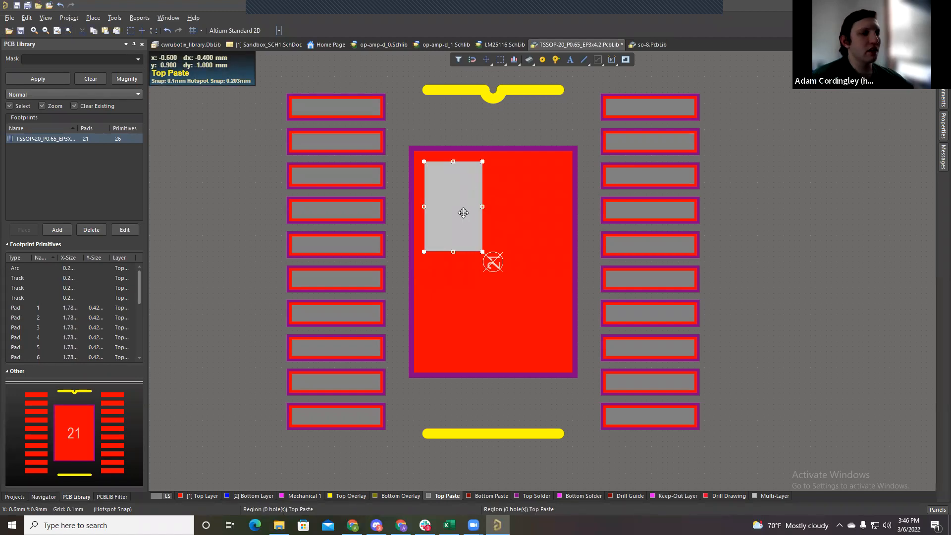
left_click(414, 127)
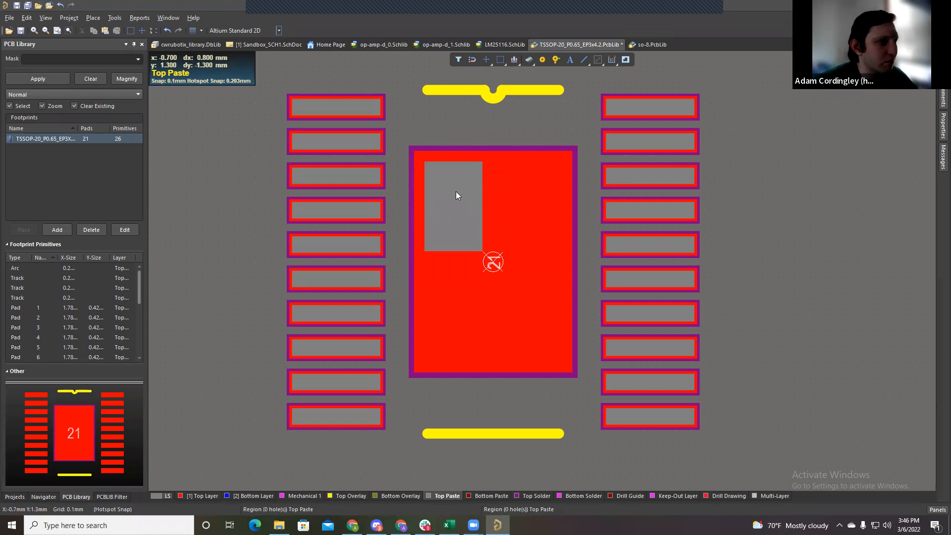
left_click(453, 198)
left_click(435, 129)
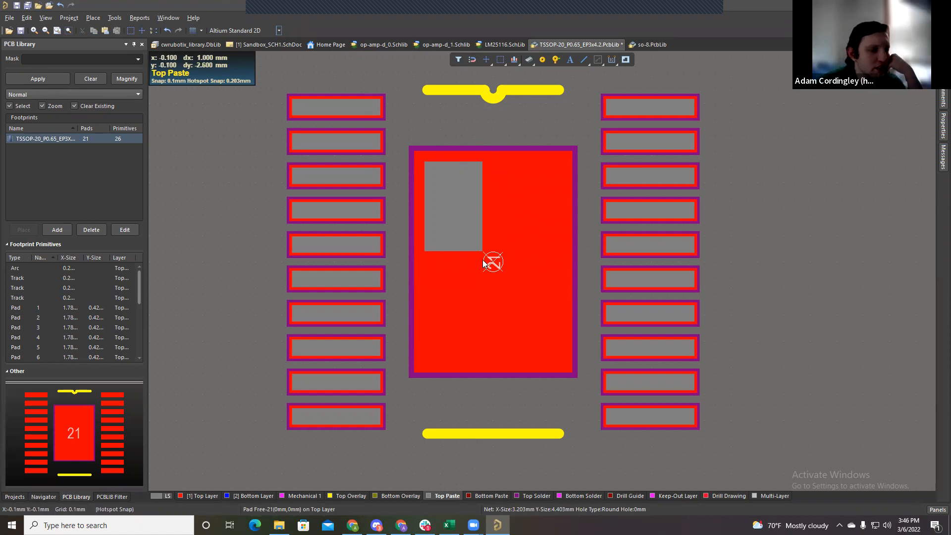
Step: Set the snap grid to 0.05 mm and extend the paste region's upper and left edges outward by about 0.05 mm each
left_click(465, 227)
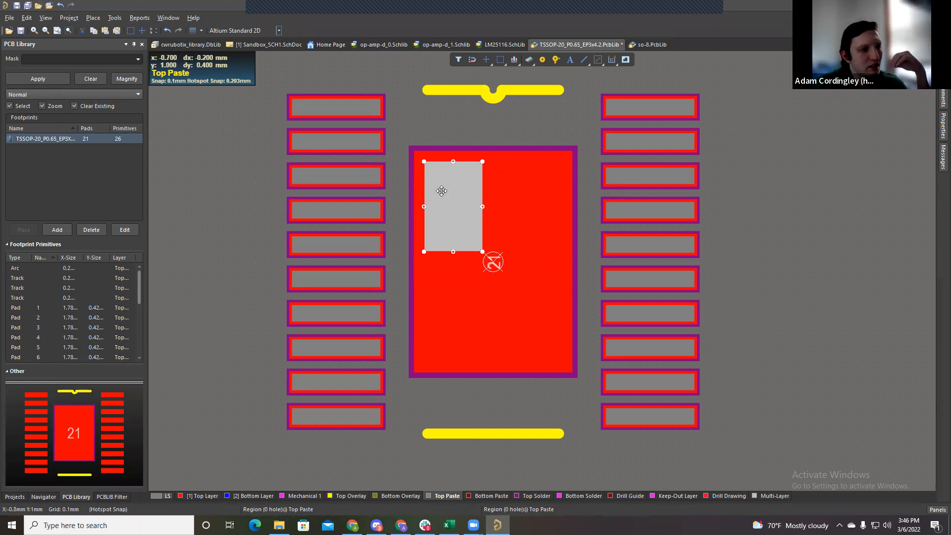
left_click(195, 31)
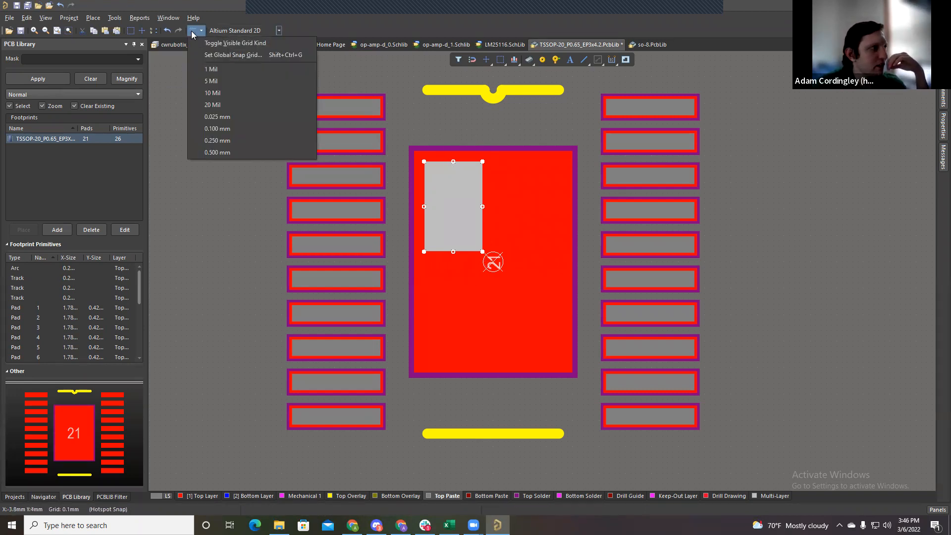
left_click(228, 57)
type("0.05mm")
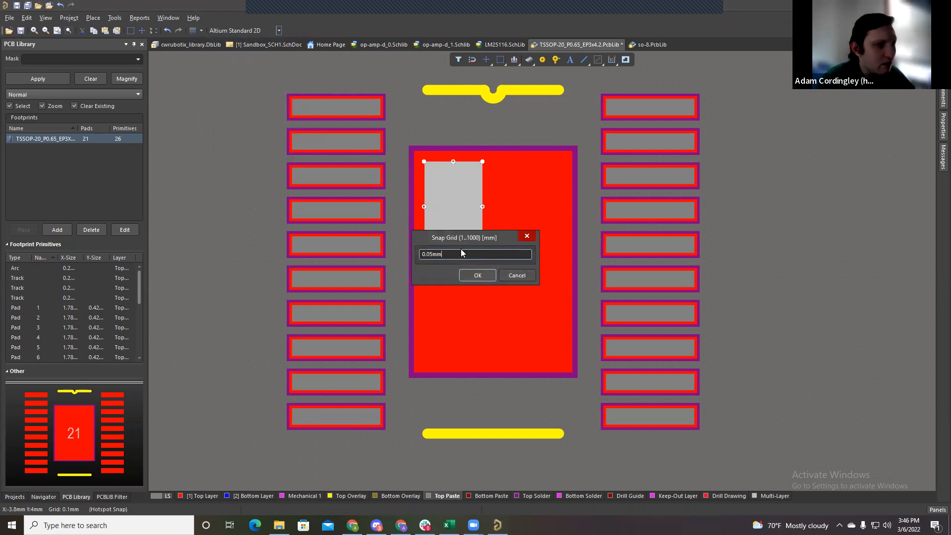
key("Return")
scroll(452, 158, "up", 2, "ctrl")
mouse_move(453, 158)
left_mouse_down()
mouse_move(448, 151)
mouse_move(443, 161)
left_mouse_up()
left_click_drag(403, 223, 402, 222)
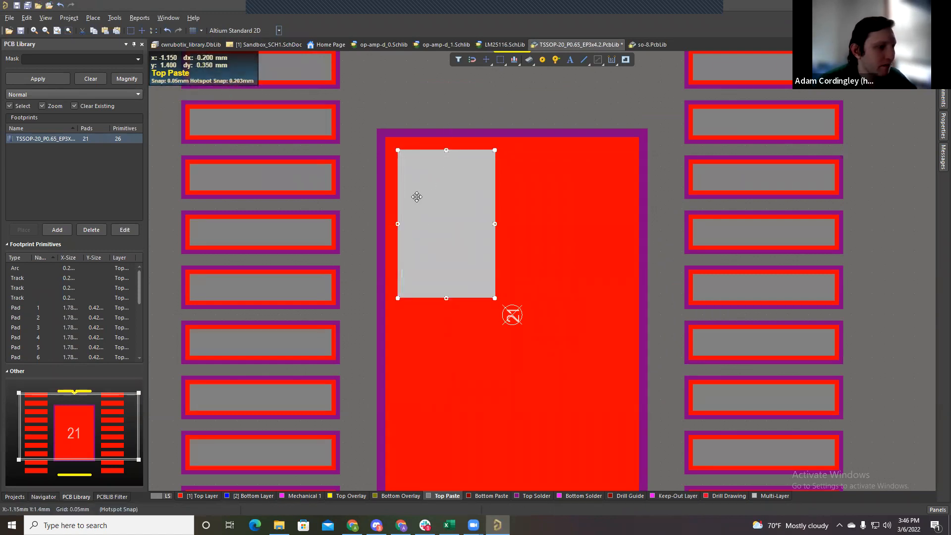
Step: Copy the Top Paste region with pad 21's centre as reference and paste rotated copies into the pad's other three quarters
key("ctrl+c")
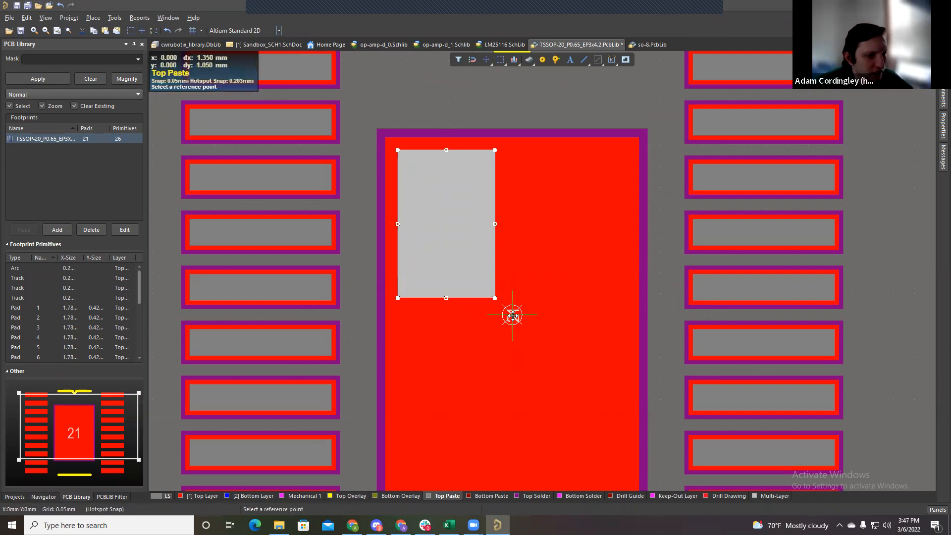
left_click(512, 315)
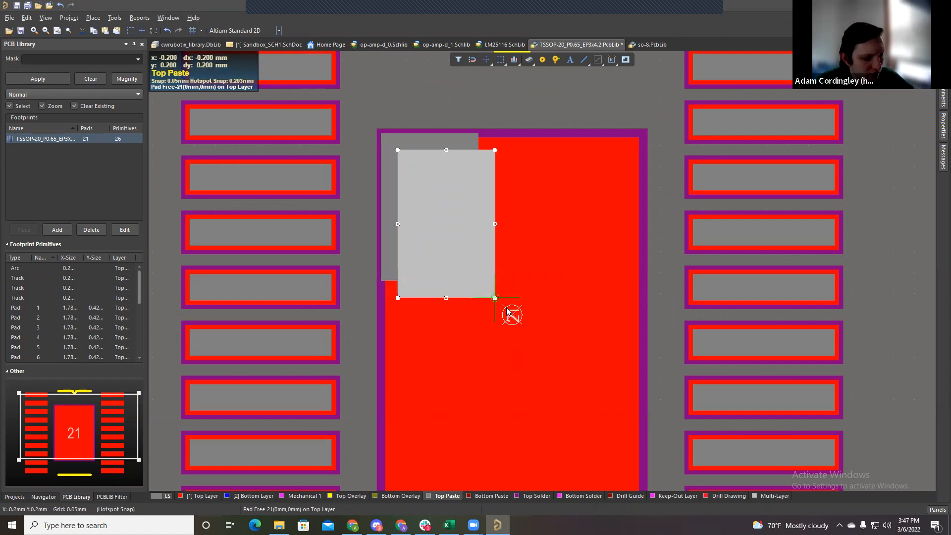
key("space")
left_click(513, 313)
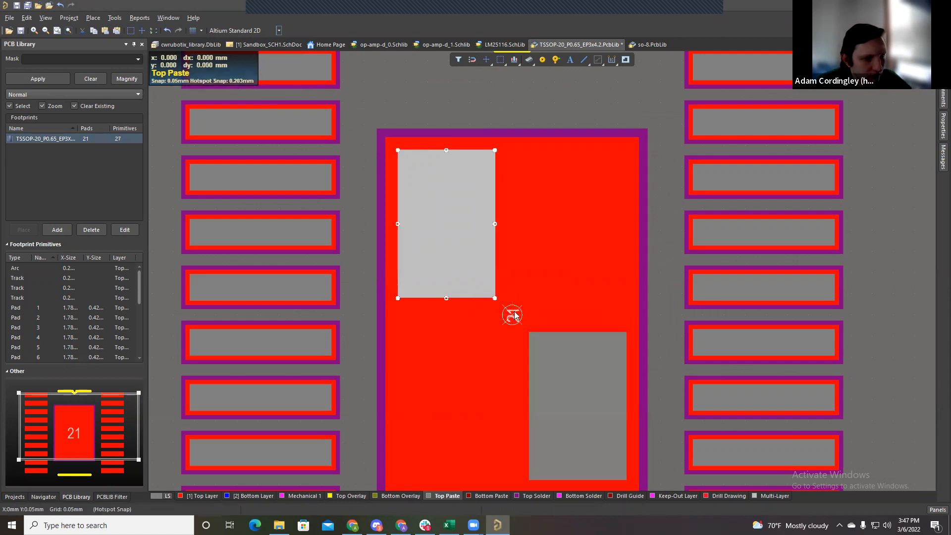
key("ctrl+v")
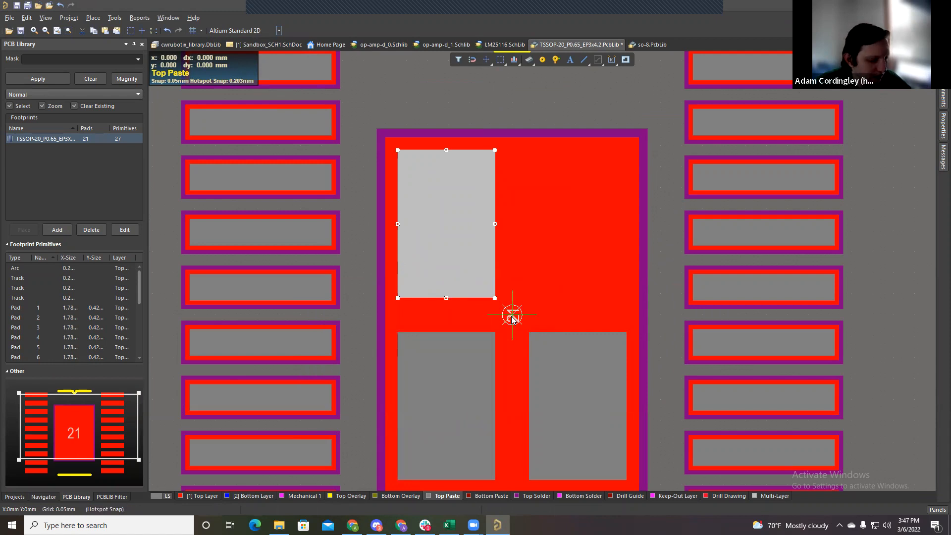
left_click(512, 317)
key("ctrl+v")
key("space")
key("space")
left_click(510, 315)
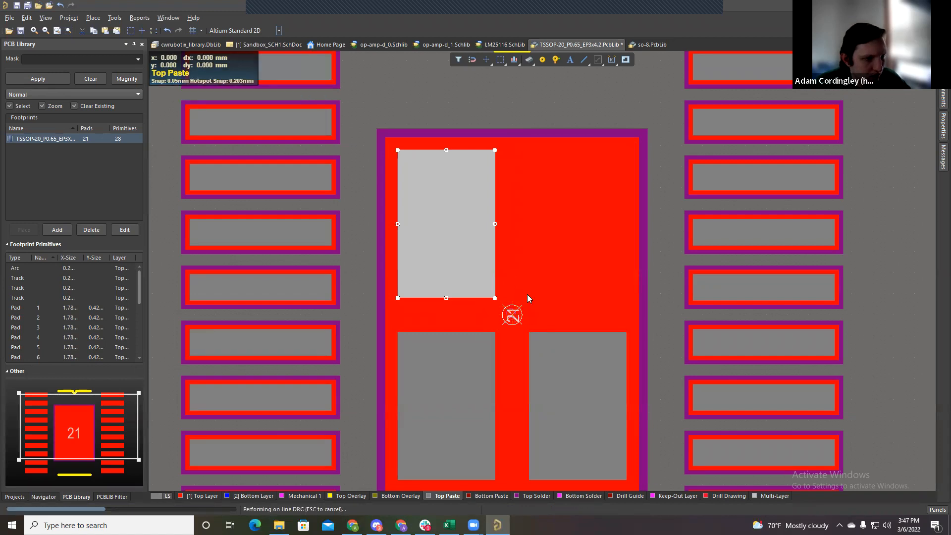
scroll(548, 274, "down", 3, "ctrl")
left_click(724, 283)
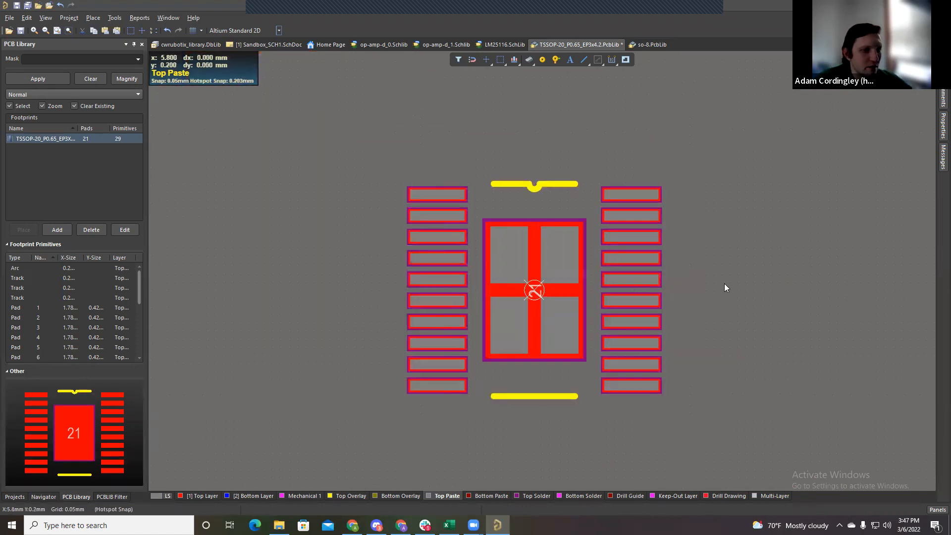
Step: Extend the inner vertical edges of the two upper paste regions 0.05 mm toward pad 21's centreline
scroll(534, 289, "up", 3, "ctrl")
left_click(518, 253)
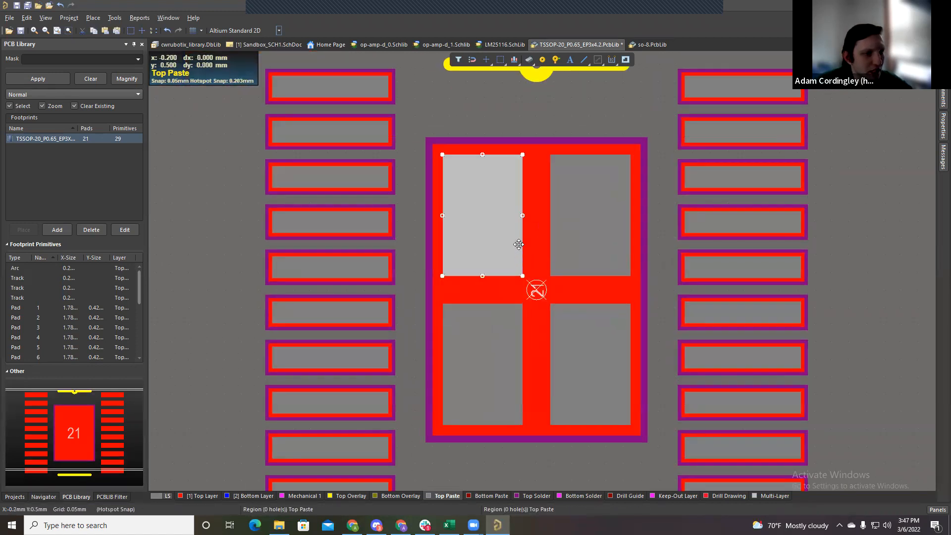
scroll(520, 215, "up", 1, "ctrl")
scroll(521, 215, "up", 1, "ctrl")
left_click(522, 215)
left_click_drag(523, 215, 563, 215)
left_click(568, 215)
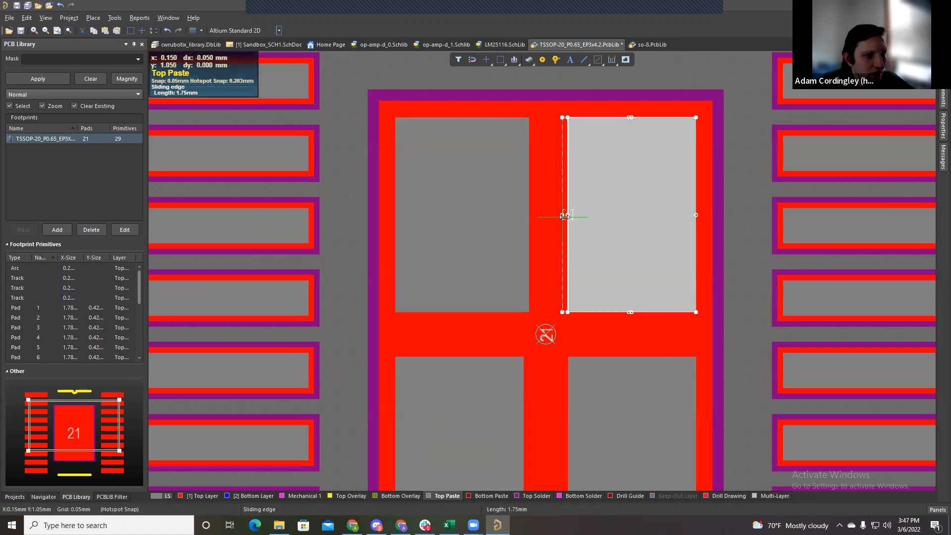
Step: Extend the inner horizontal edges of all four paste regions about 0.05 mm toward the middle of pad 21
left_click(621, 361)
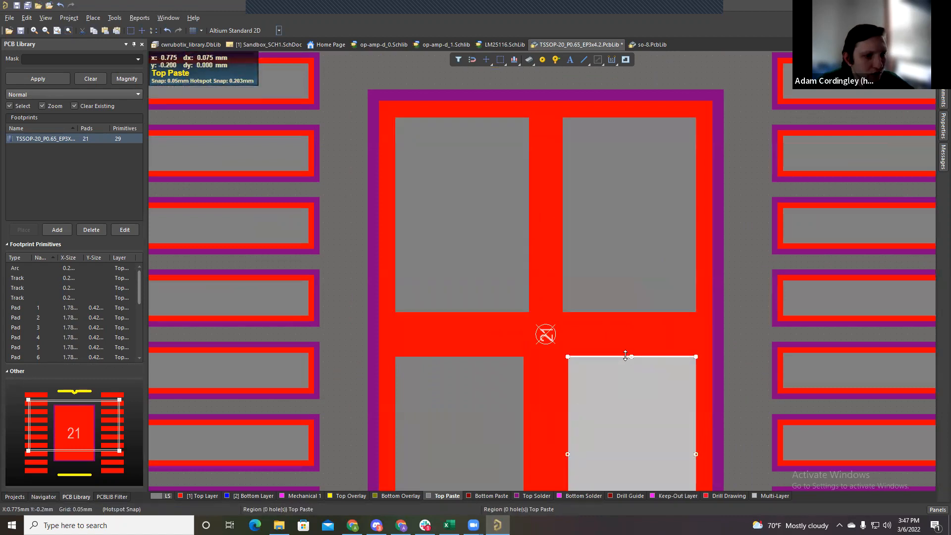
left_click_drag(626, 356, 627, 350)
left_click(623, 312)
left_click_drag(623, 311, 625, 316)
left_click(505, 303)
left_click_drag(504, 311, 507, 317)
scroll(513, 322, "down", 2)
left_click(490, 282)
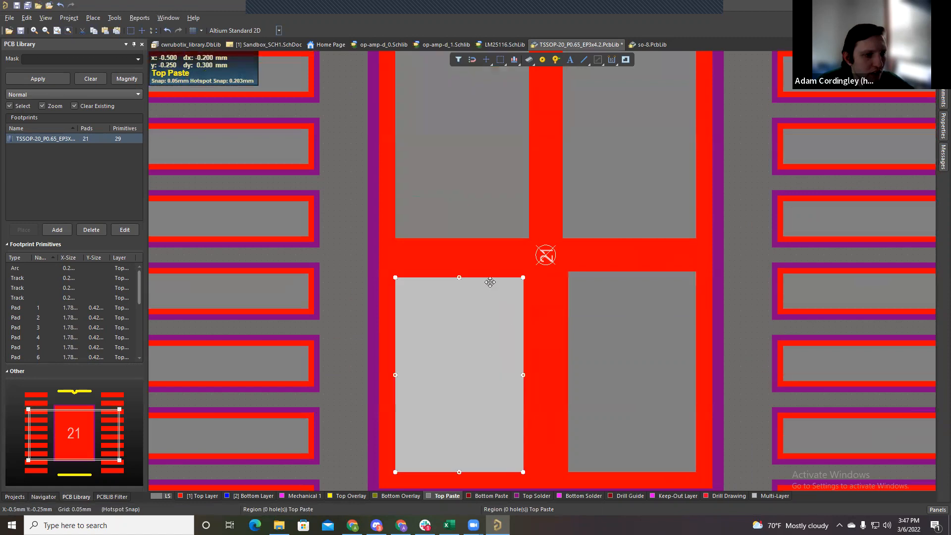
left_click_drag(490, 278, 491, 273)
Step: Extend the inner vertical edges of the two lower paste regions about 0.05 mm toward pad 21's centreline and save the footprint library
left_click_drag(521, 303, 563, 316)
left_click(571, 316)
scroll(563, 315, "down", 2, "ctrl")
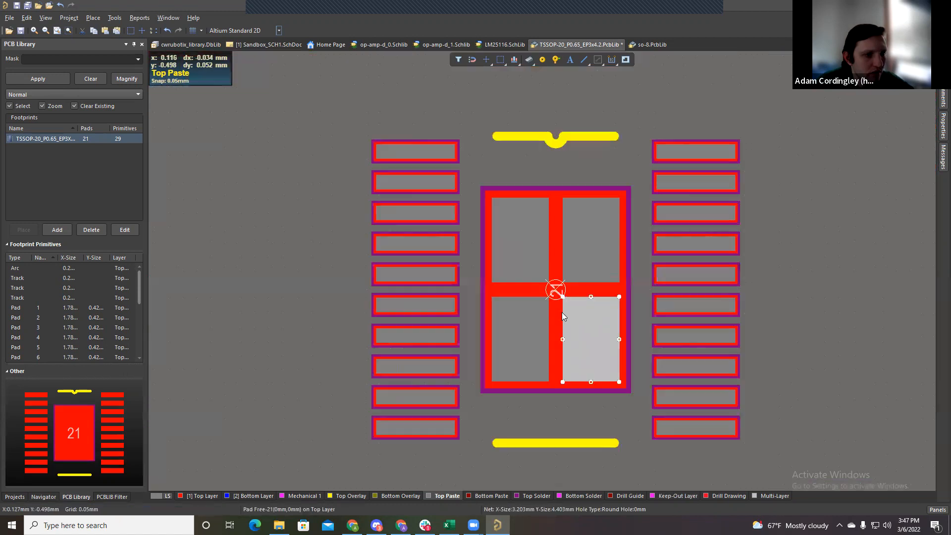
scroll(563, 315, "down", 1, "ctrl")
left_click(762, 304)
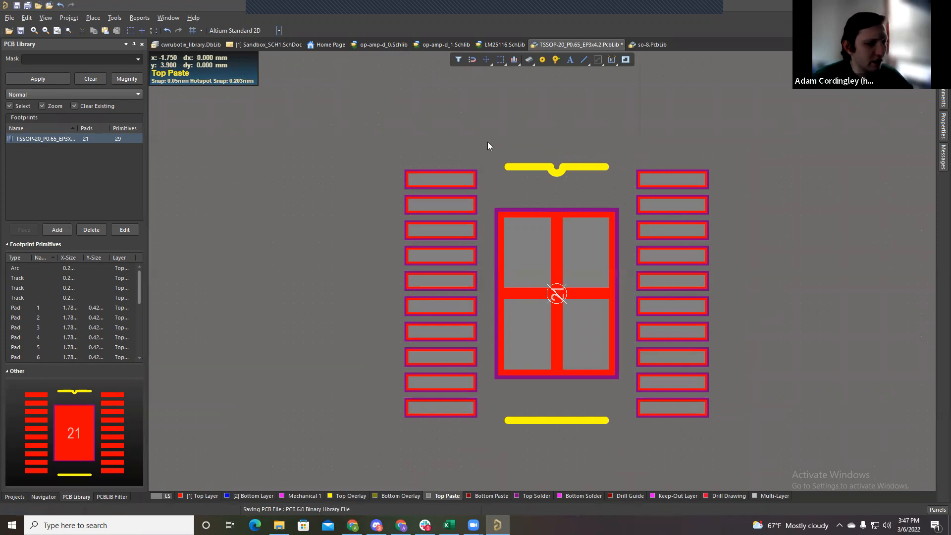
left_click_drag(484, 142, 618, 183)
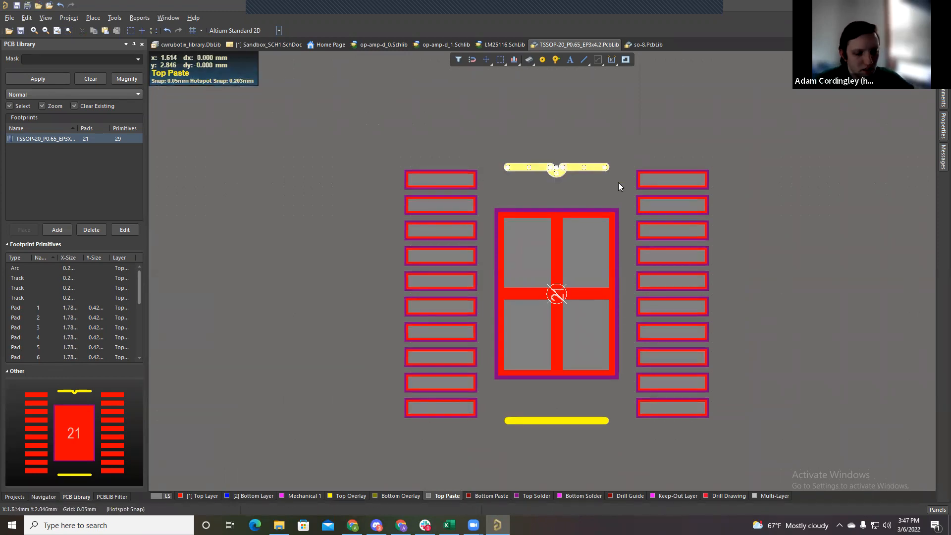
left_click(545, 179)
left_click_drag(483, 146, 627, 187)
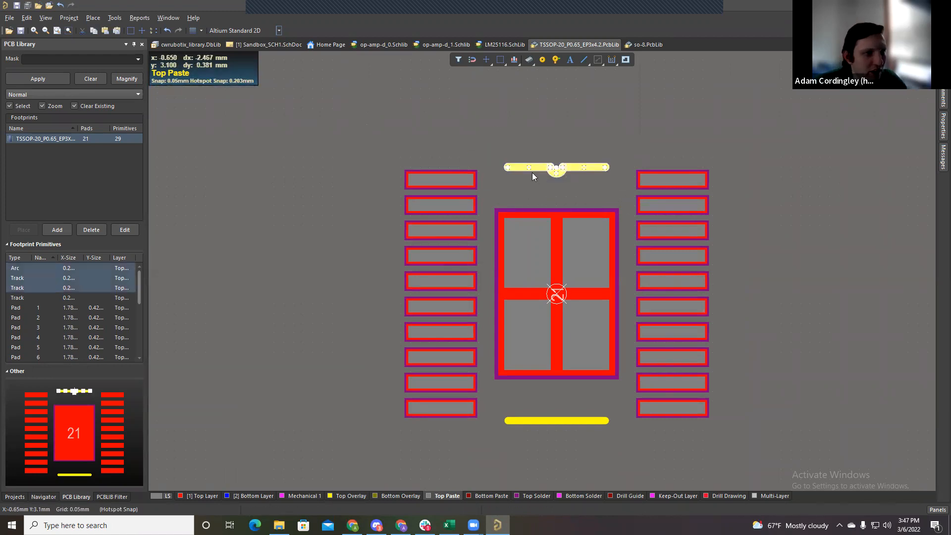
scroll(513, 178, "up", 1)
scroll(510, 164, "down", 2)
scroll(508, 137, "up", 2, "ctrl")
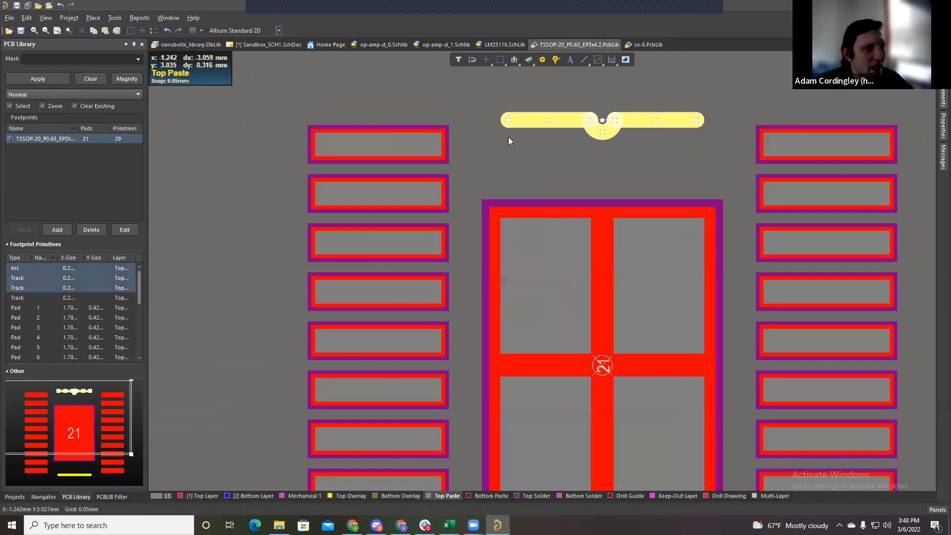
key("m")
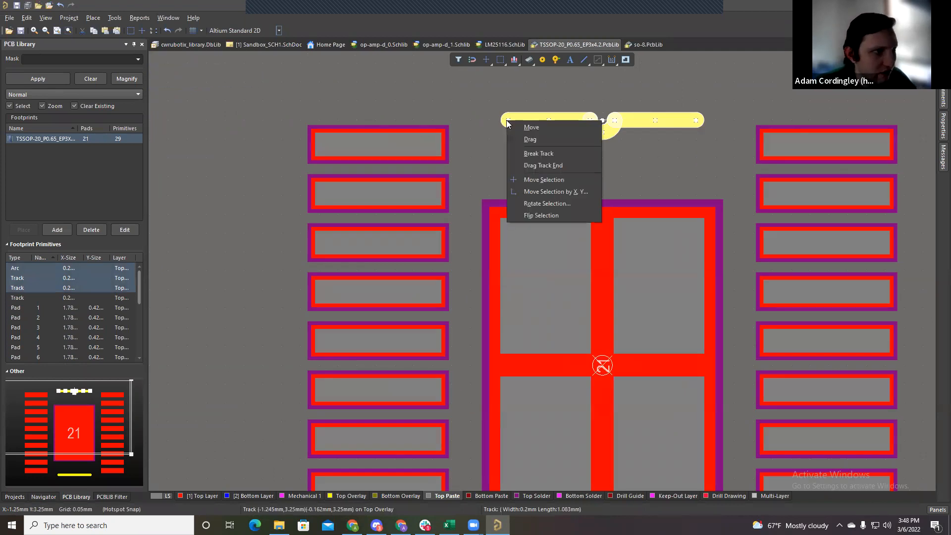
key("Escape")
Step: Extend the outer ends of both upper silkscreen lines outward by about 0.5 mm each
left_click(514, 120)
left_click_drag(506, 120, 468, 120)
left_click(650, 121)
left_click_drag(704, 120, 738, 119)
Step: Set the radius of the notch arc in the upper silkscreen outline to 0.5 mm
double_click(603, 133)
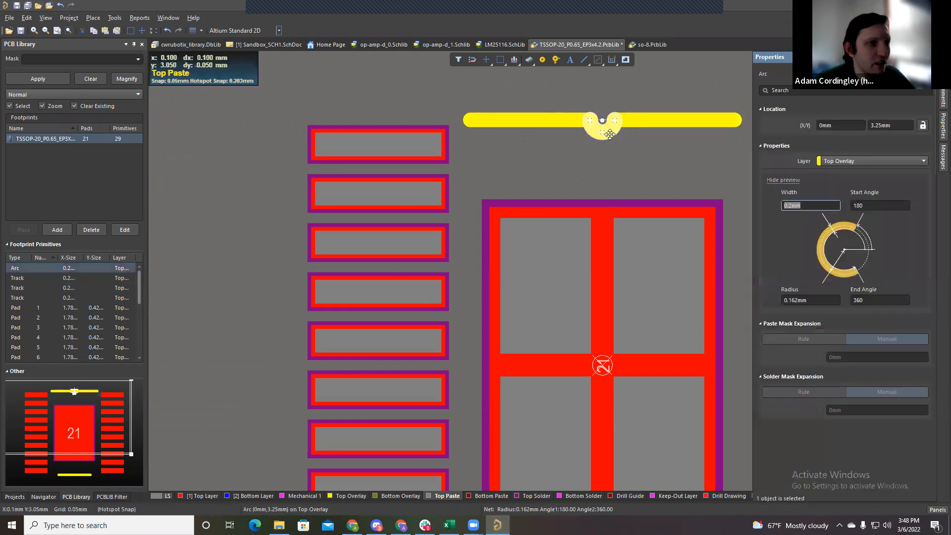
left_click(813, 297)
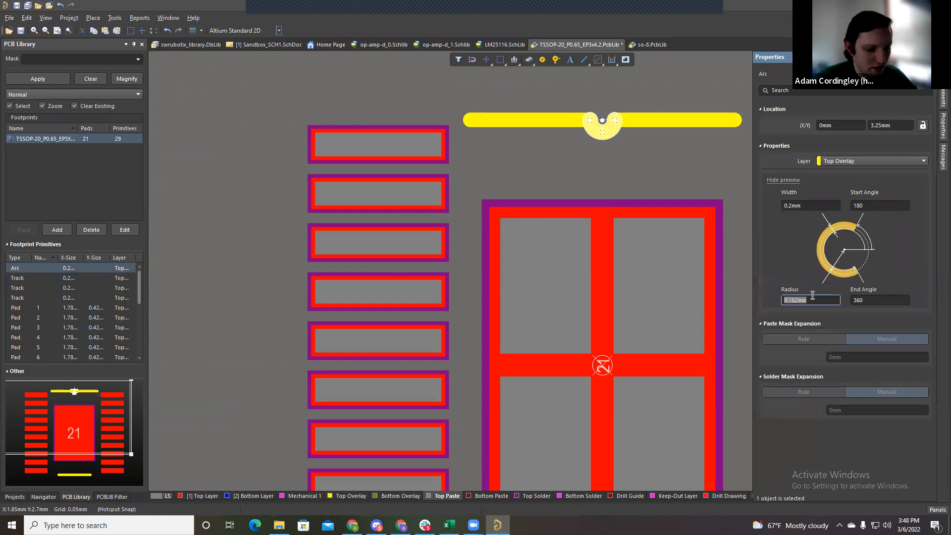
type("0.5")
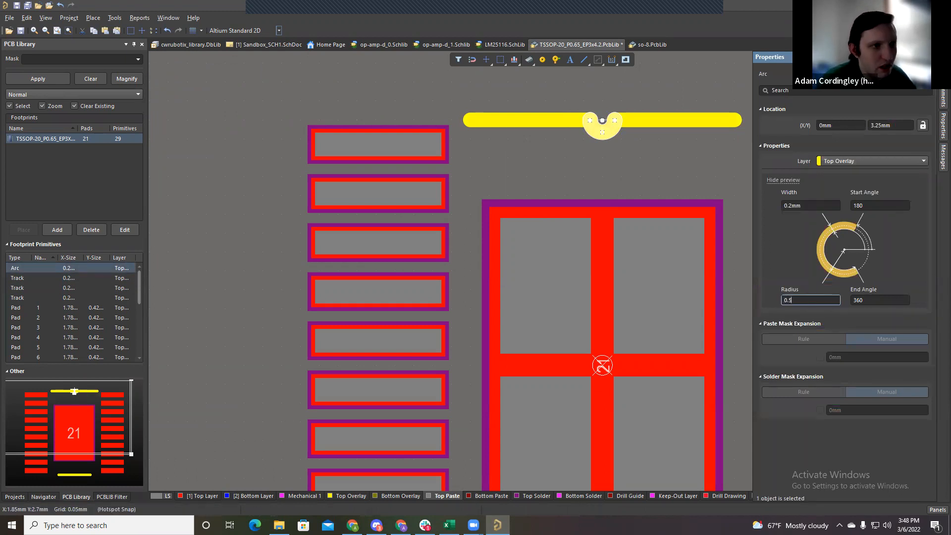
key("Tab")
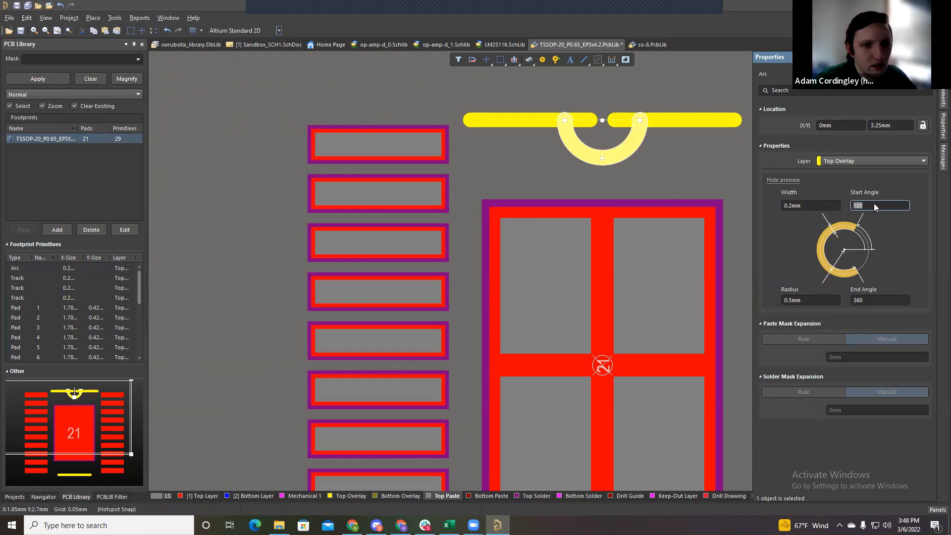
left_click(680, 170)
Step: Shorten the inner ends of both upper silkscreen lines so they meet the ends of the notch arc
left_click(664, 120)
left_click_drag(616, 120, 566, 122)
left_click(602, 122)
left_click(581, 119)
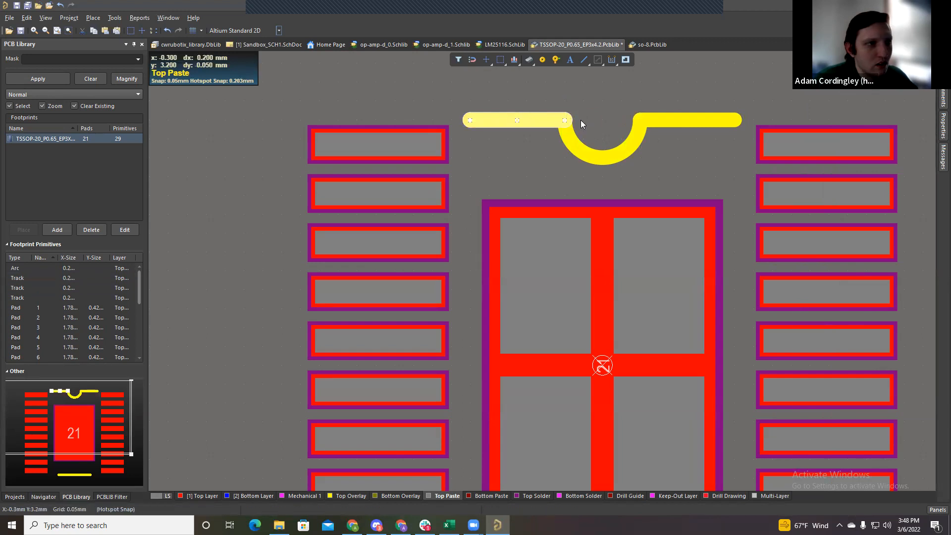
Step: Extend both ends of the lower silkscreen line outward by about 0.5 mm each
scroll(579, 120, "down", 1, "ctrl")
scroll(559, 256, "down", 3)
scroll(558, 255, "up", 2, "ctrl")
left_click(554, 361)
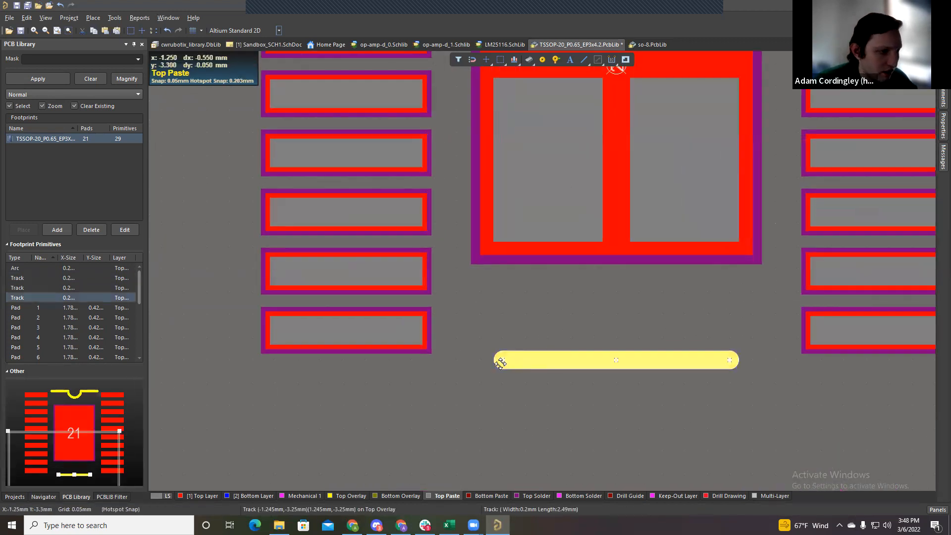
left_click_drag(501, 360, 457, 361)
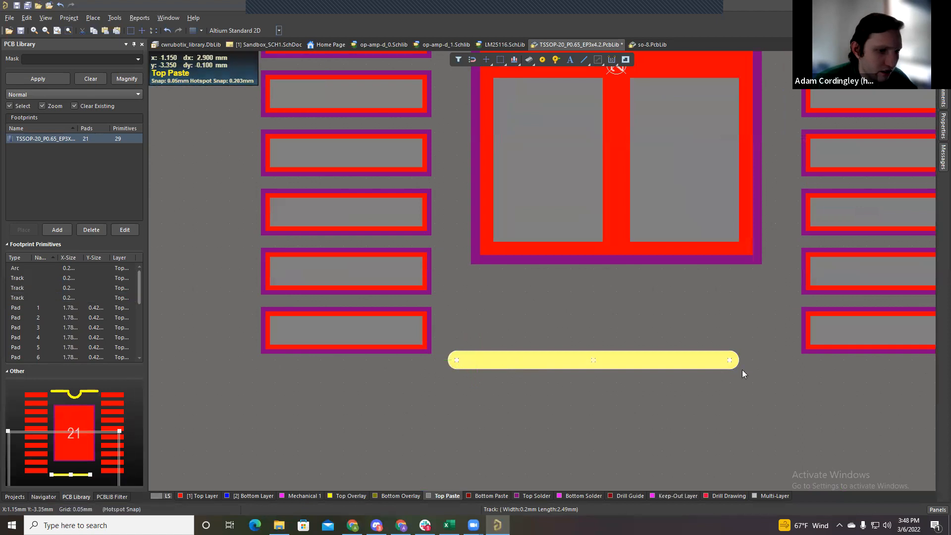
left_click_drag(729, 360, 776, 359)
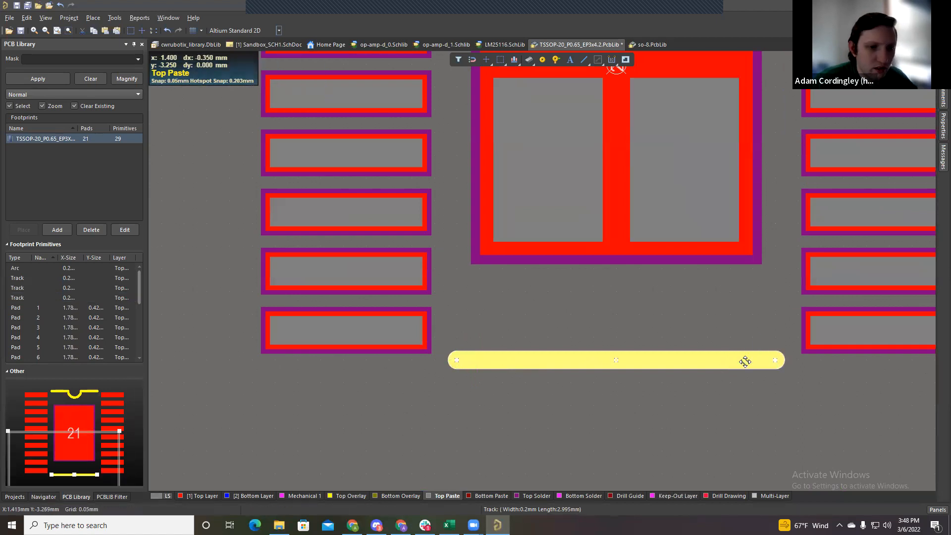
Step: Draw a full circle of 0.15 mm radius on the Top Overlay layer just above pad 1, centred at X -3 mm, Y 3.6 mm
scroll(744, 361, "down", 2, "ctrl")
scroll(714, 363, "up", 5)
left_click(574, 186)
scroll(594, 203, "down", 4)
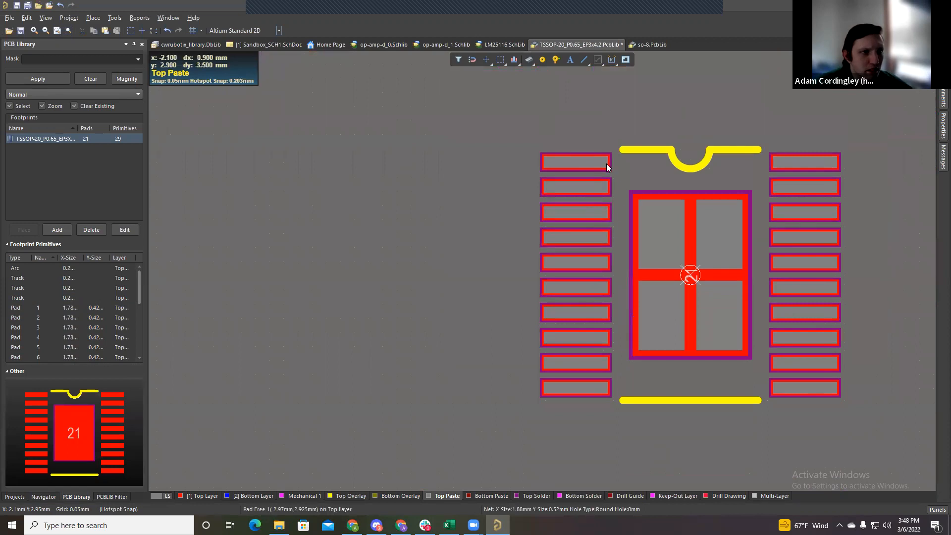
left_click(350, 495)
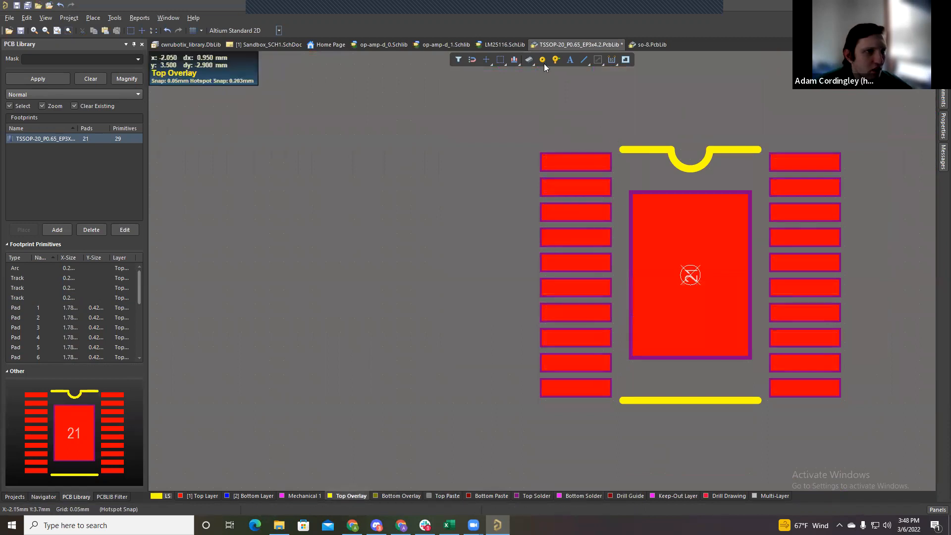
left_click(582, 61)
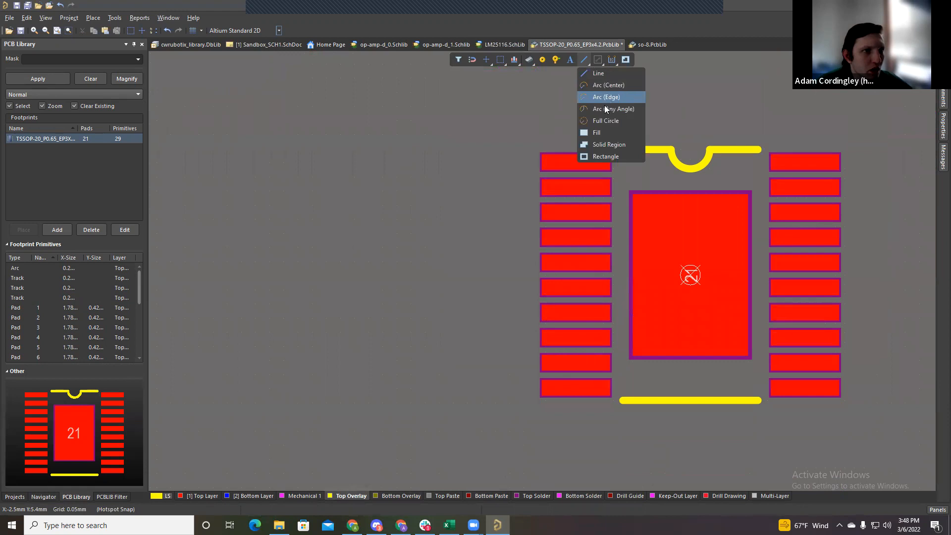
left_click(602, 120)
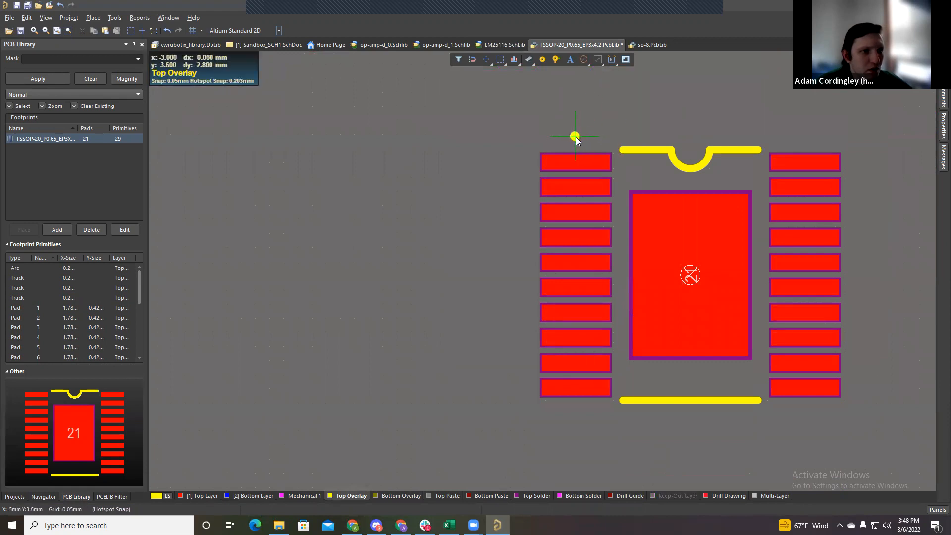
left_click(577, 137)
left_click(575, 137)
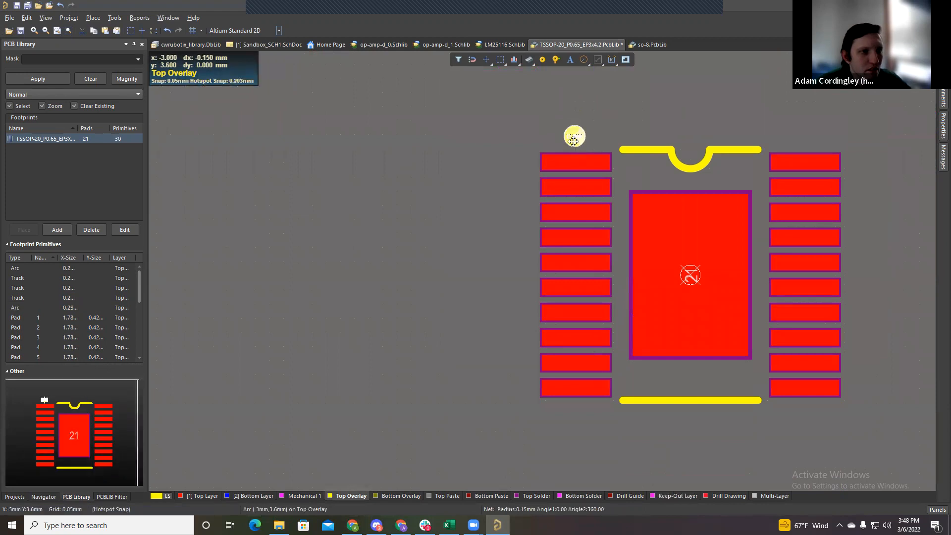
Step: Move the pin 1 marker circle to X -3.05 mm, Y 3.8 mm, farther above pad 1
scroll(575, 136, "up", 2)
scroll(576, 215, "up", 2, "ctrl")
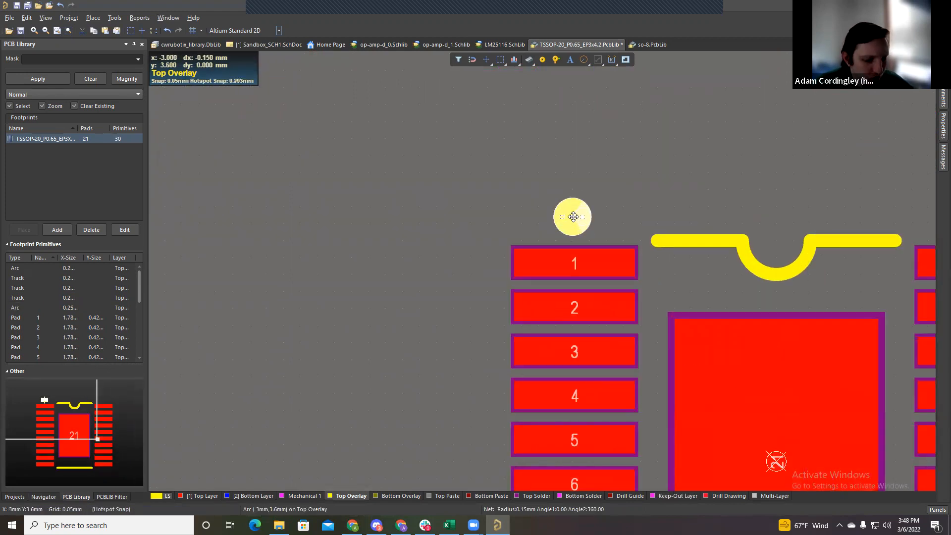
key("m")
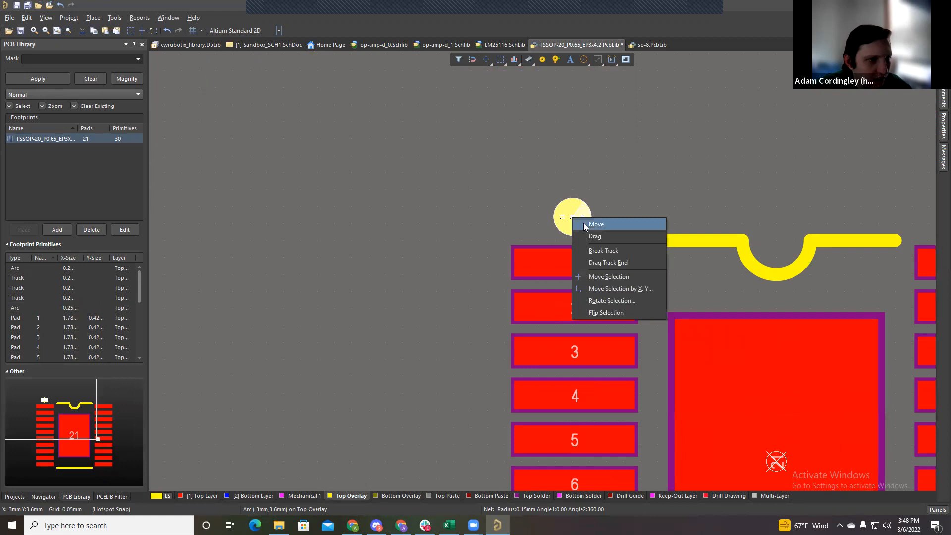
left_click(585, 225)
left_click(572, 217)
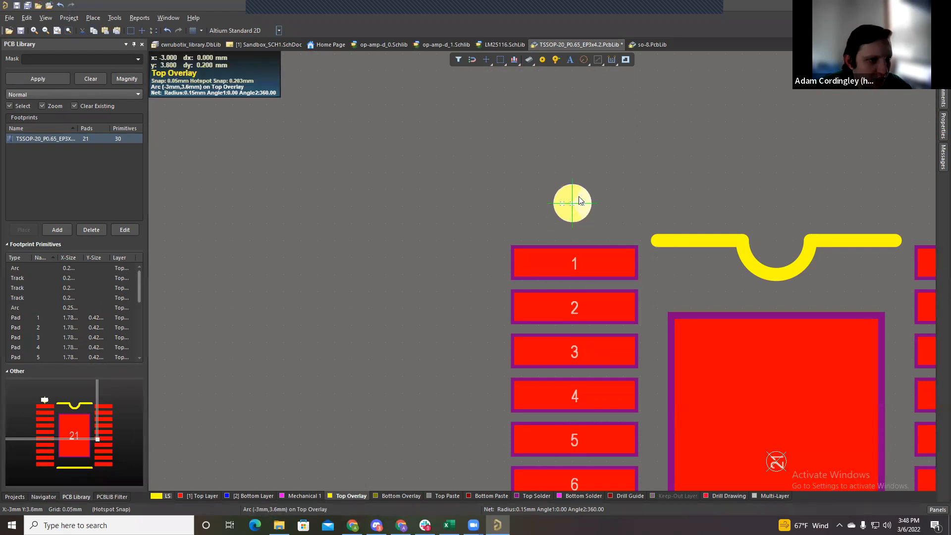
left_click(568, 209)
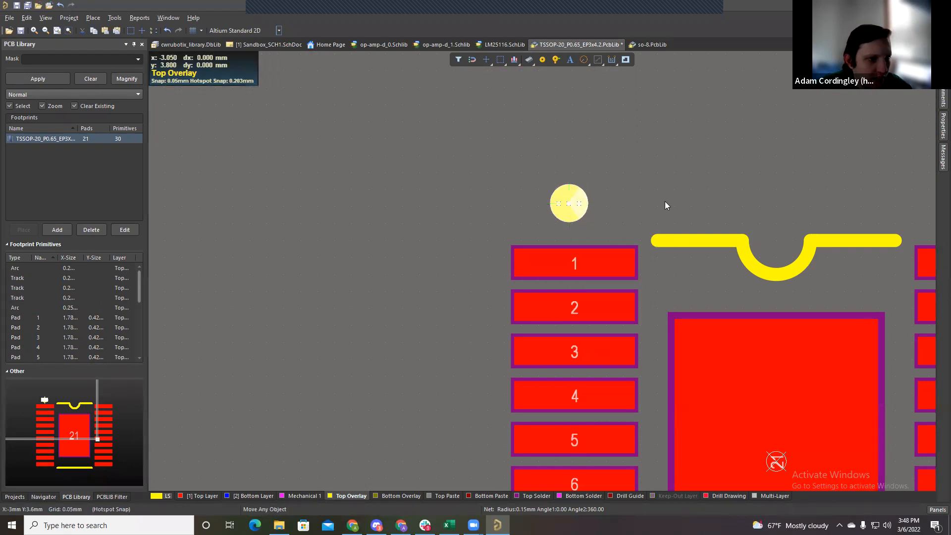
Step: Set the line width of the pin 1 marker circle to 0.3 mm
scroll(585, 222, "down", 1)
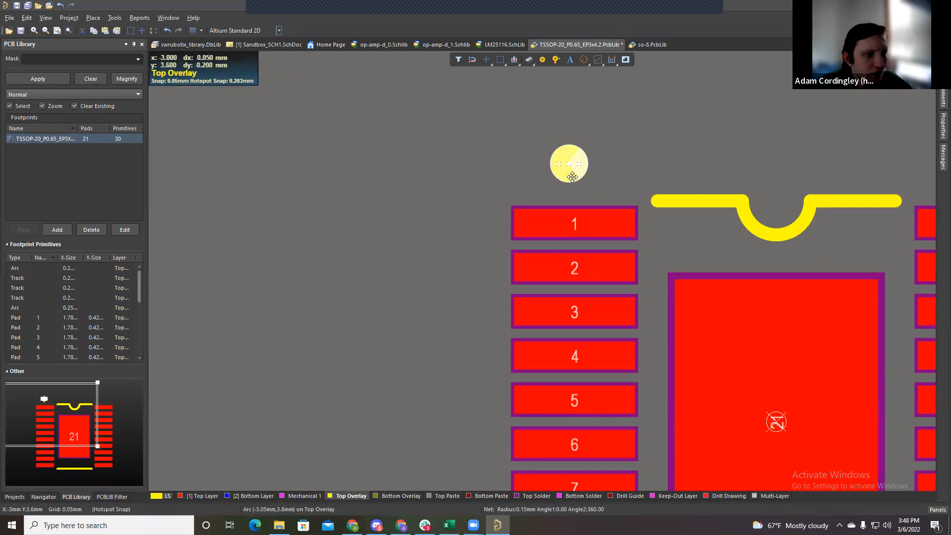
double_click(569, 151)
left_click(819, 206)
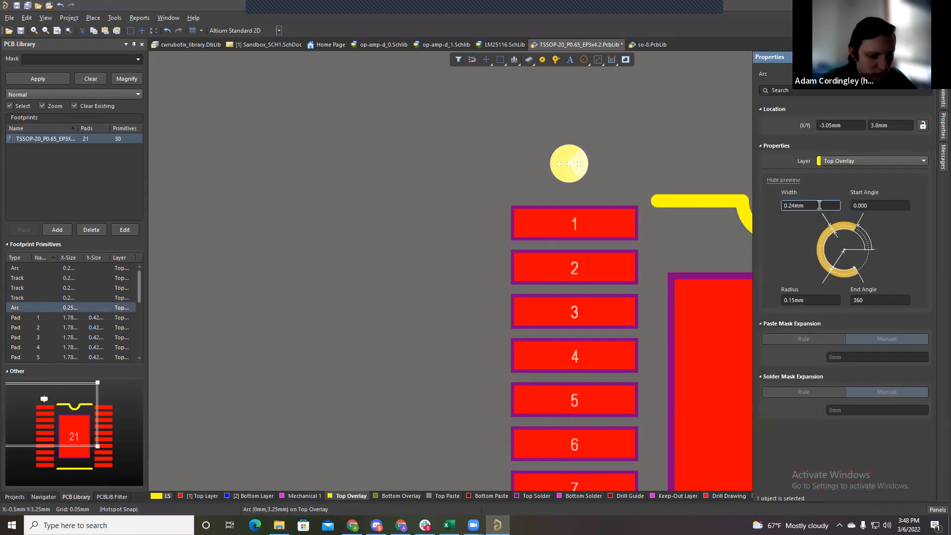
type("3")
key("Tab")
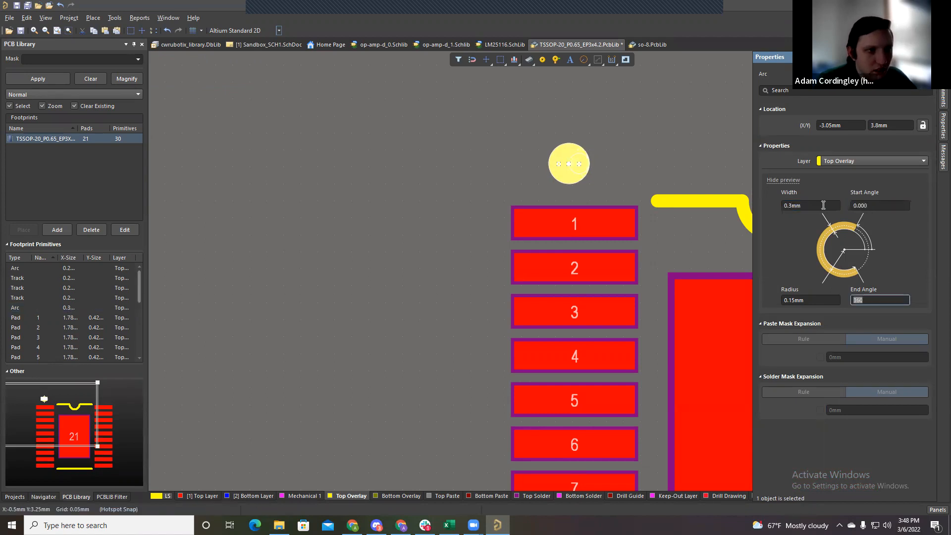
left_click(654, 131)
Step: Move the pin 1 marker circle to X -3 mm, Y 3.7 mm, centring it over pad 1
left_click(569, 163)
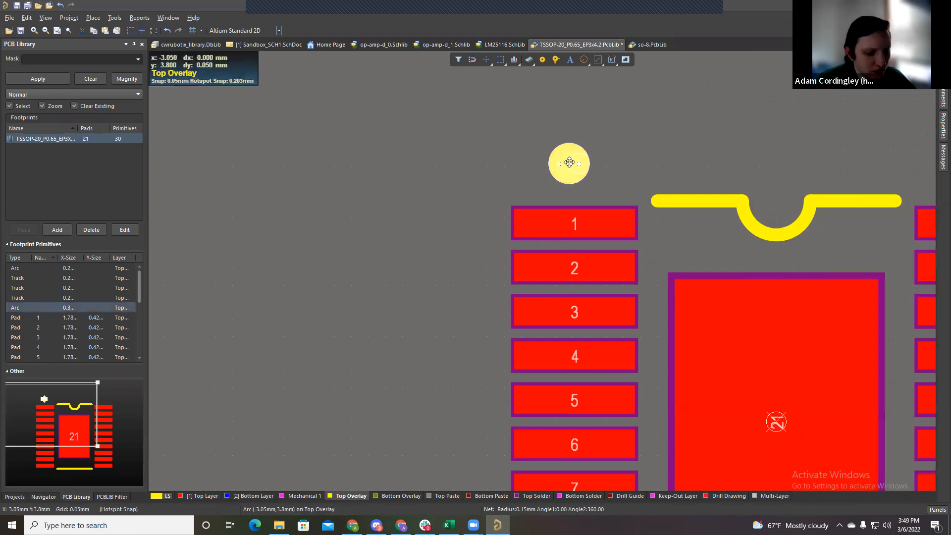
key("m")
left_click(509, 159)
left_click_drag(567, 167, 574, 171)
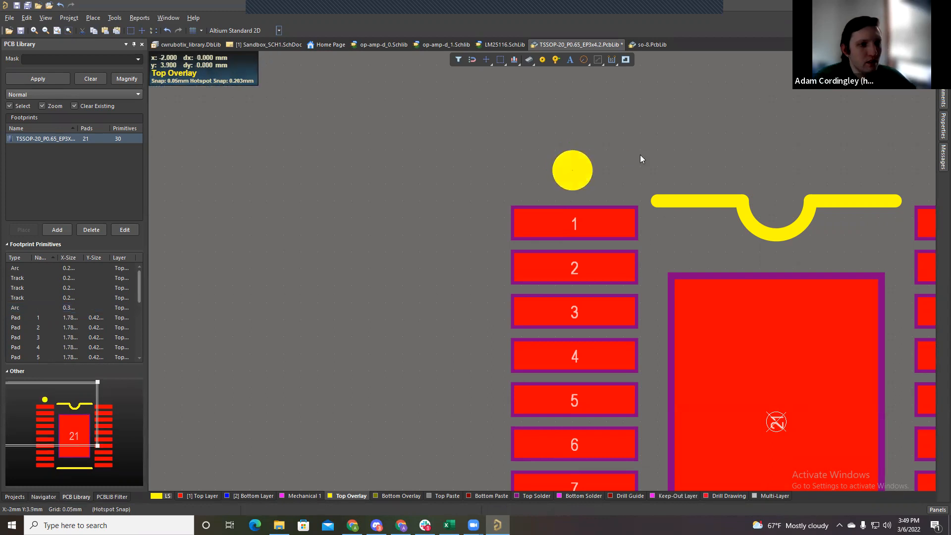
scroll(639, 155, "down", 3, "ctrl")
scroll(618, 159, "up", 2, "ctrl")
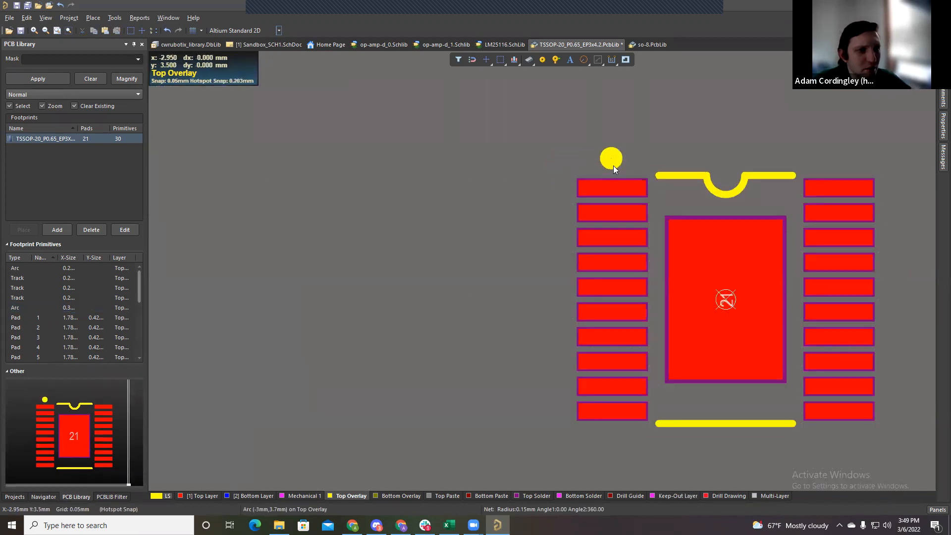
Step: Enlarge the pin 1 marker circle by setting its line width to 0.4 mm and its radius to 0.2 mm
double_click(613, 160)
type("0.3mm")
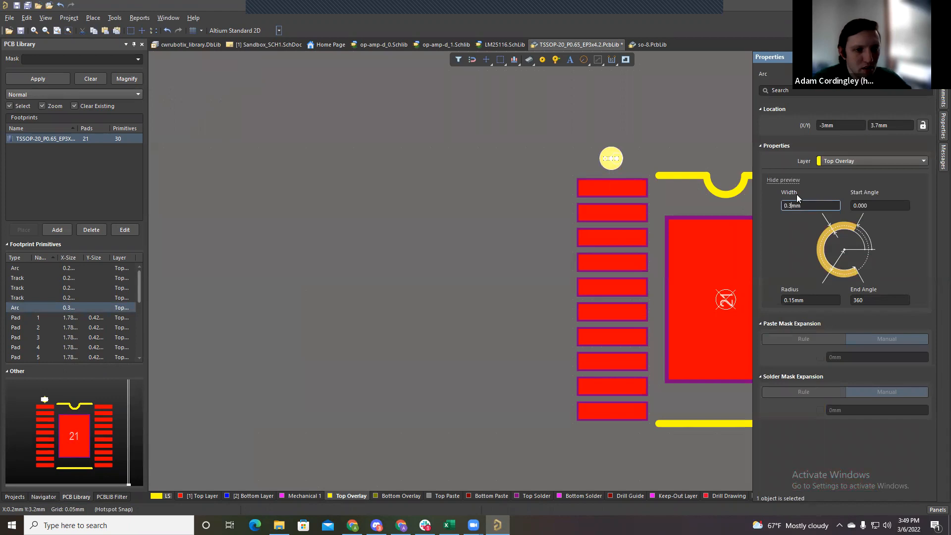
key("Tab")
key("Tab")
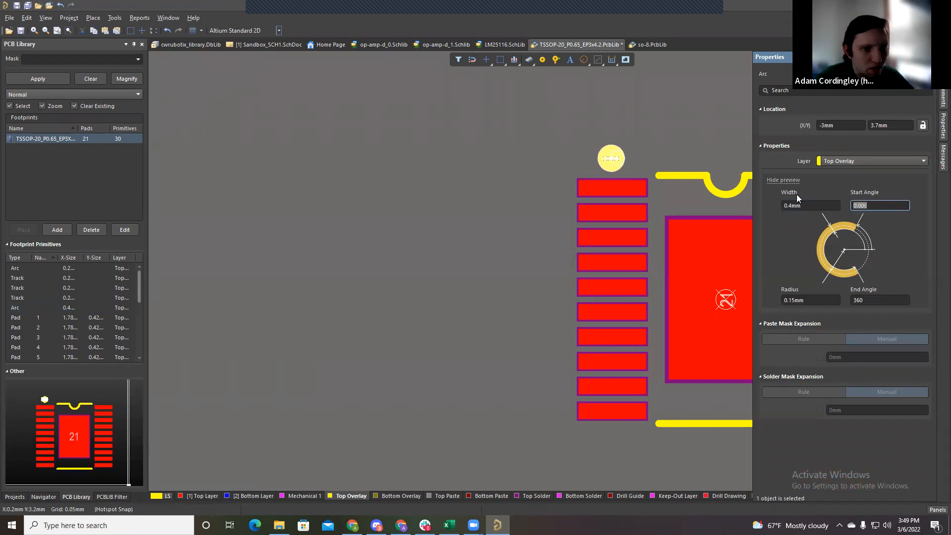
left_click(795, 301)
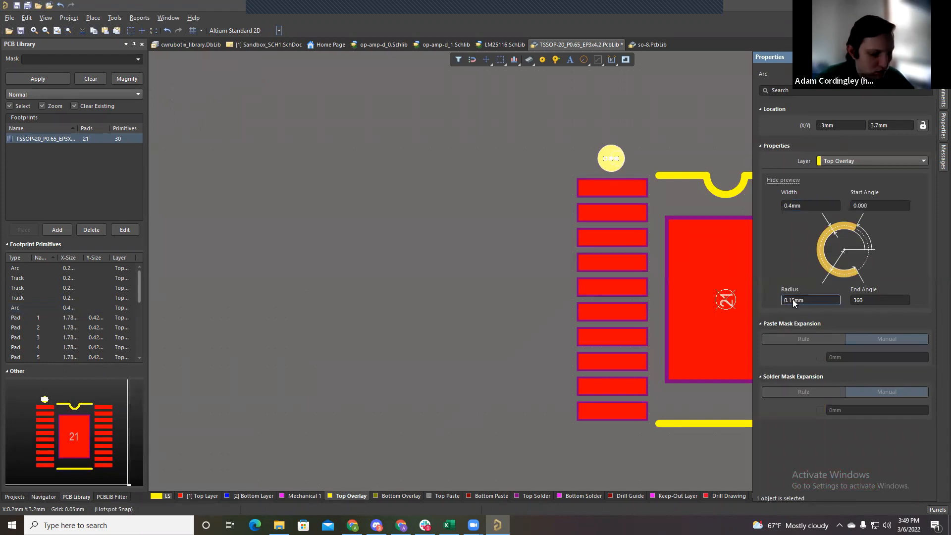
key("Return")
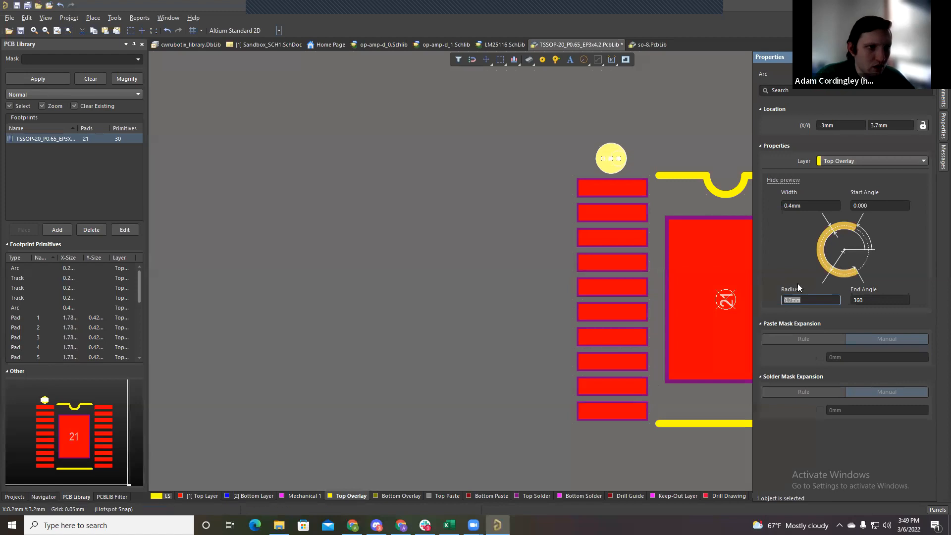
left_click(658, 147)
scroll(640, 149, "down", 4, "shift")
scroll(549, 193, "down", 1, "ctrl")
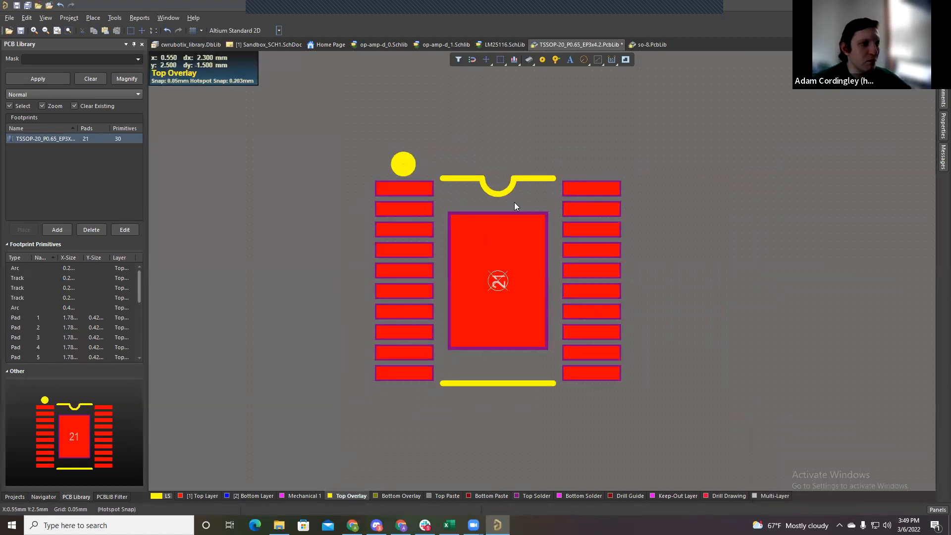
Step: Move the pin 1 marker circle up to Y 3.75 mm, keeping X at -3 mm, and save the footprint library
scroll(452, 200, "up", 1, "ctrl")
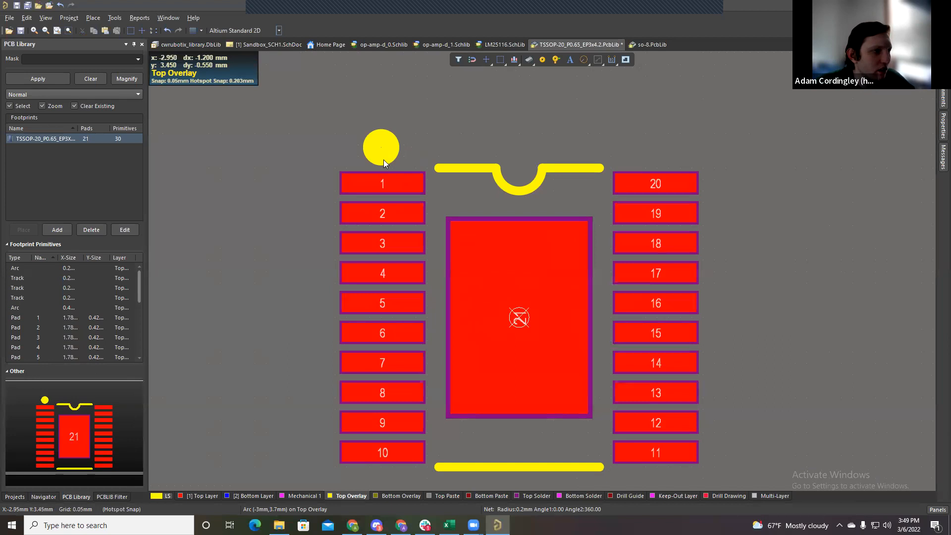
left_click(380, 147)
left_click_drag(380, 147, 381, 144)
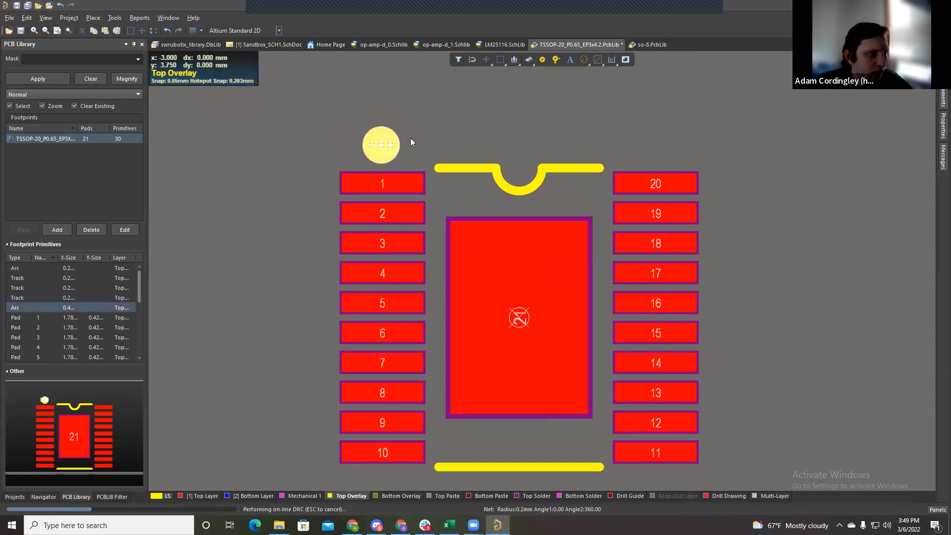
left_click(438, 134)
scroll(438, 134, "down", 1, "ctrl")
key("ctrl+s")
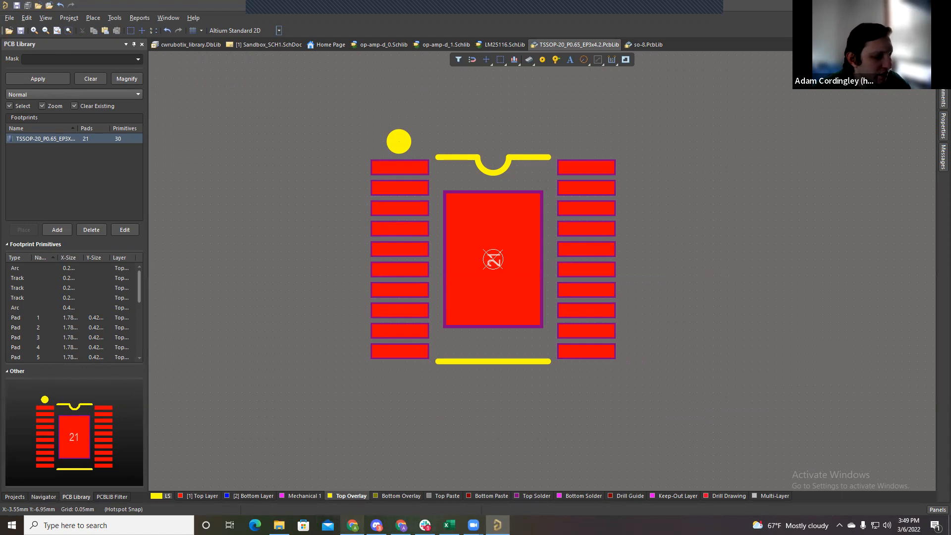
Step: Switch to File Explorer and look through the CWRUbotix_Altium_Library 3D Models folder for a TSSOP-20 model, then close the window
mouse_move(352, 525)
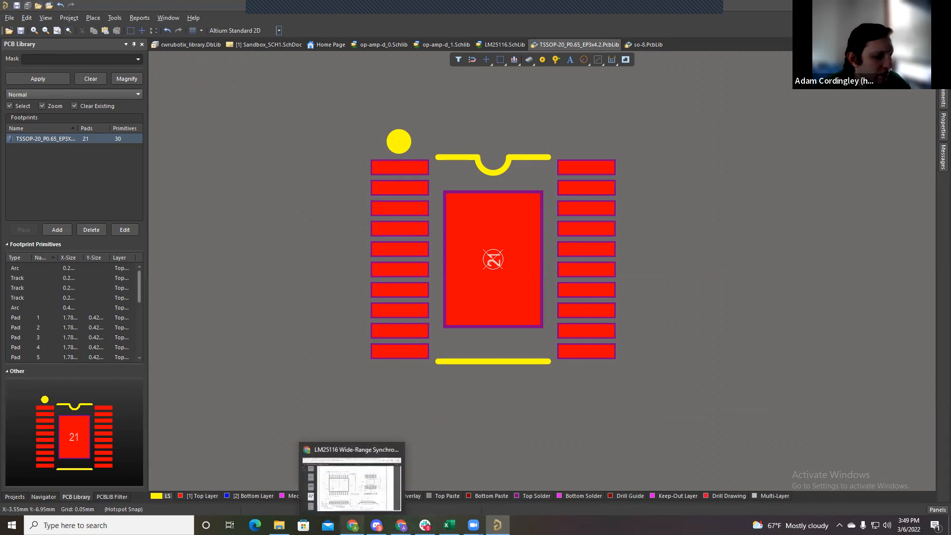
left_click(279, 525)
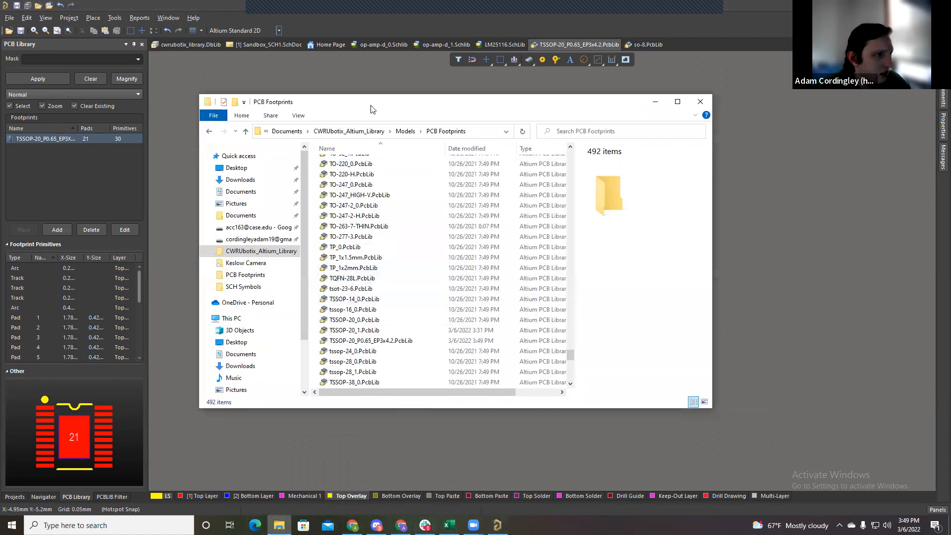
left_click(349, 131)
double_click(341, 194)
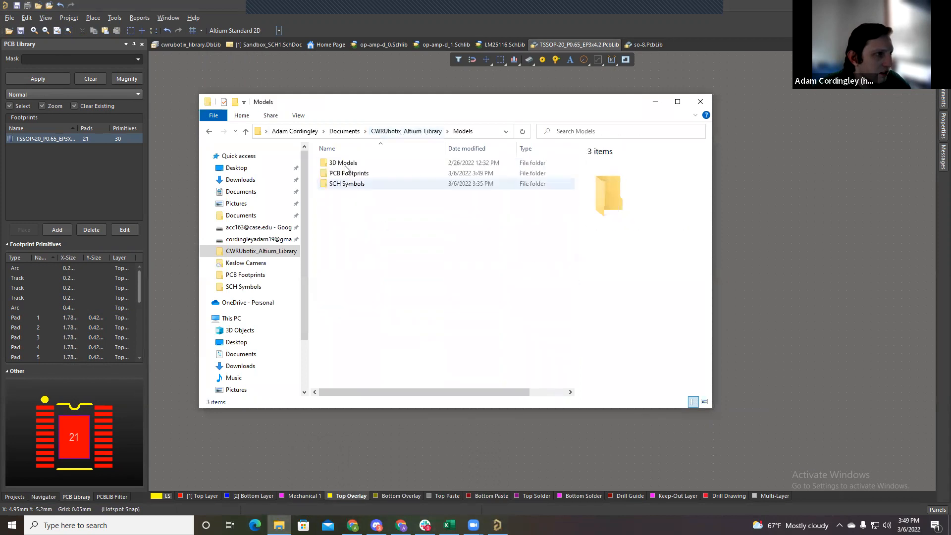
double_click(343, 164)
scroll(383, 255, "down", 2)
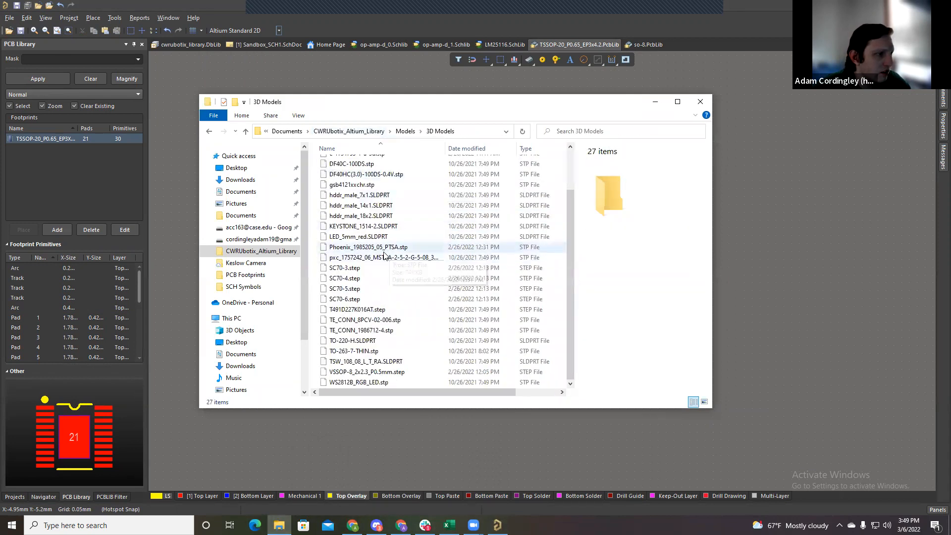
scroll(384, 255, "up", 2)
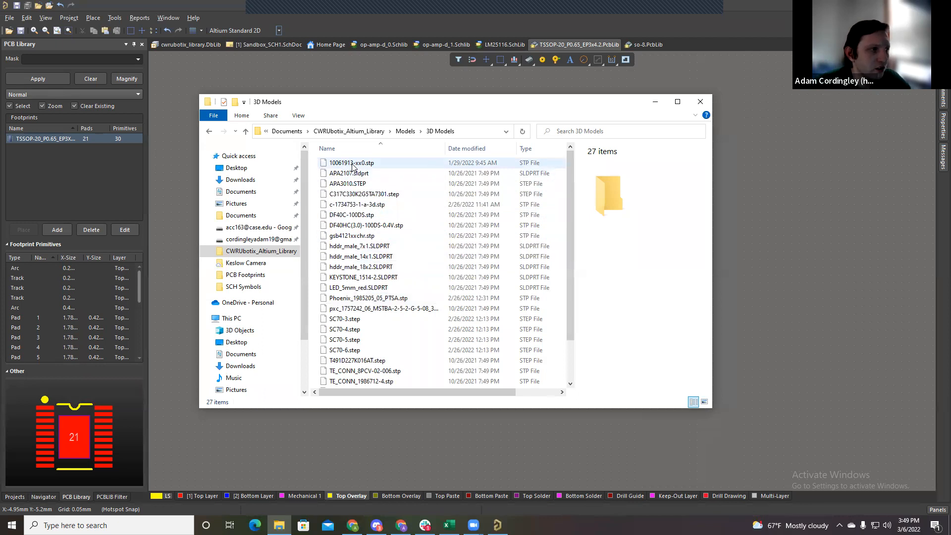
left_click(700, 102)
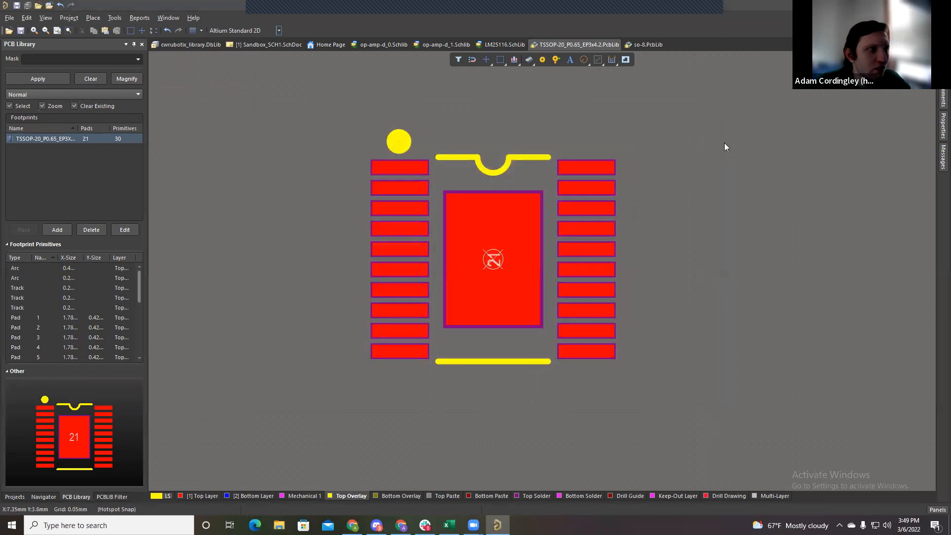
Step: Examine the layers of the so-8.PcbLib reference footprint, with Mechanical 1 as the active layer
left_click(643, 44)
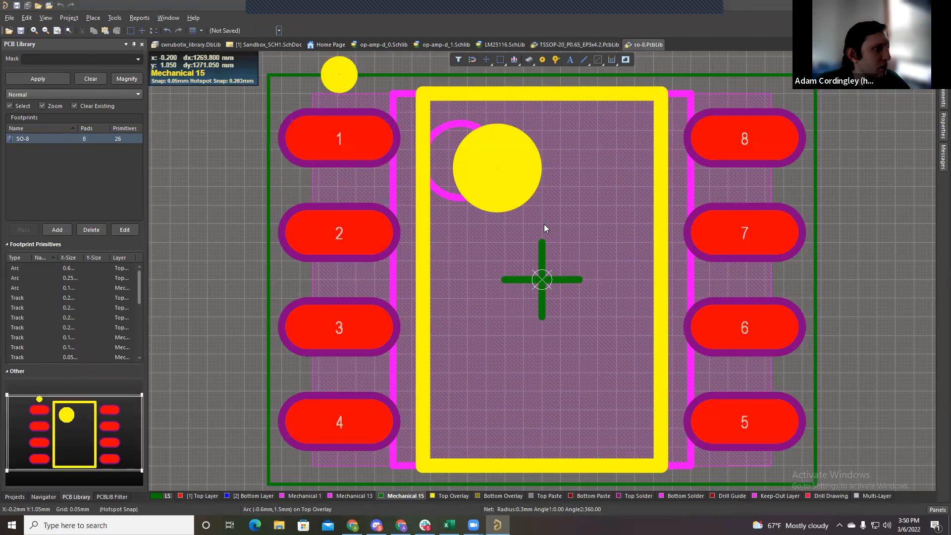
left_click(297, 497)
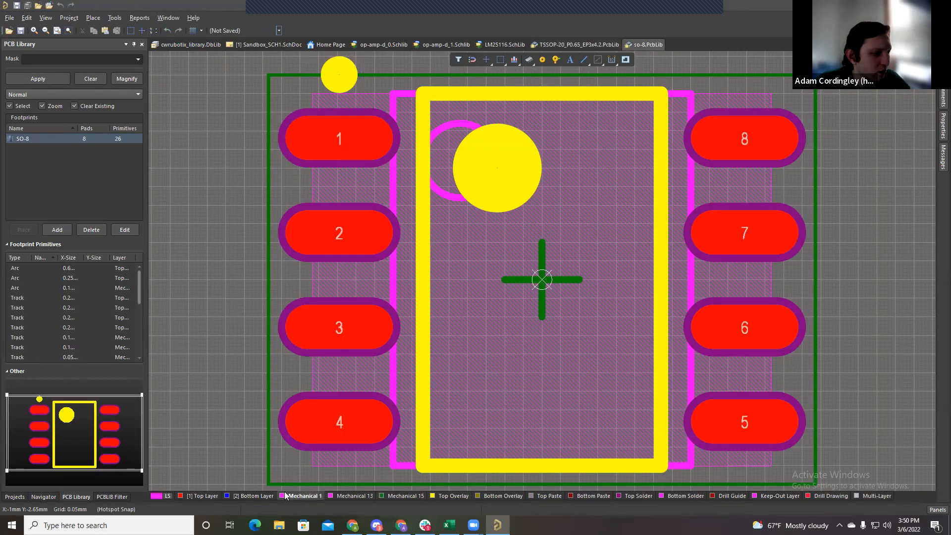
left_click(492, 326)
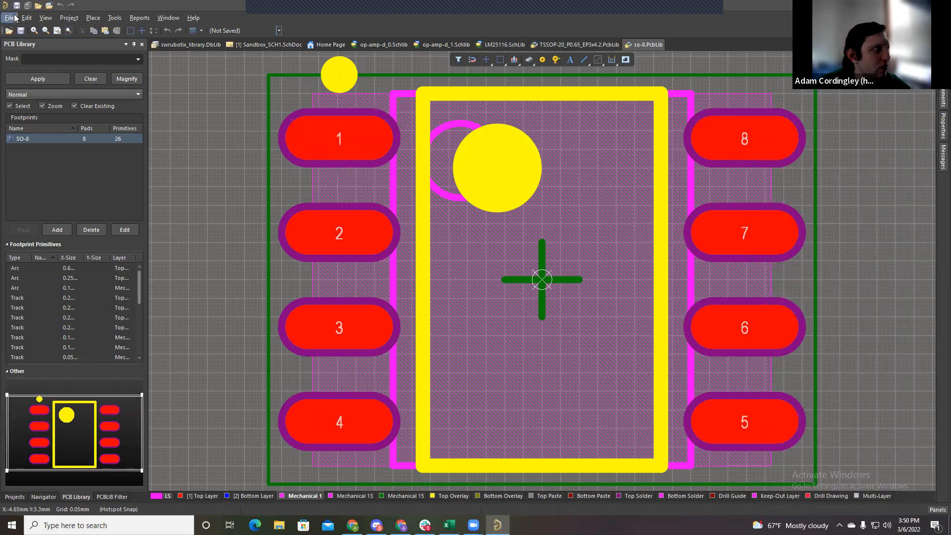
Step: Open the recent TSSOP-20_0.PcbLib and inspect the properties of its pad 1 and its embedded 3D body
left_click(10, 18)
mouse_move(65, 237)
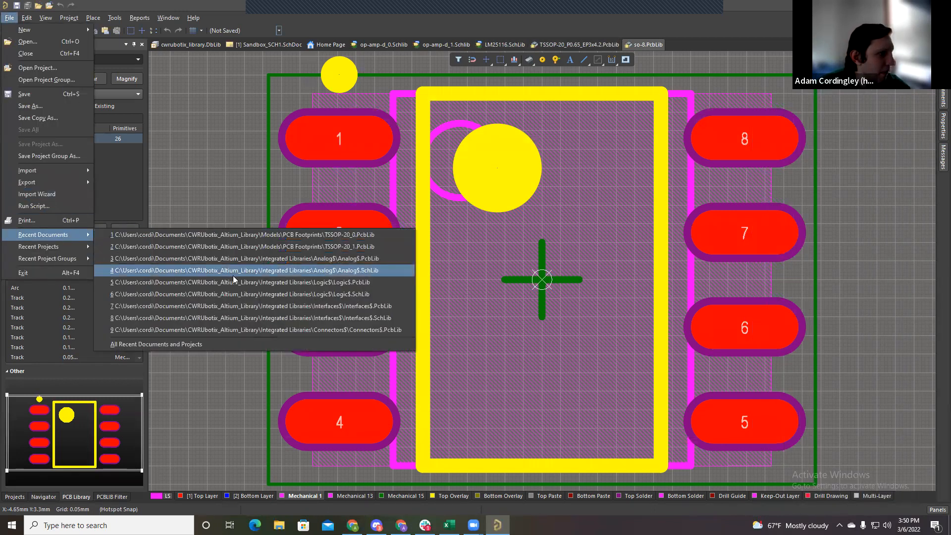
left_click(243, 234)
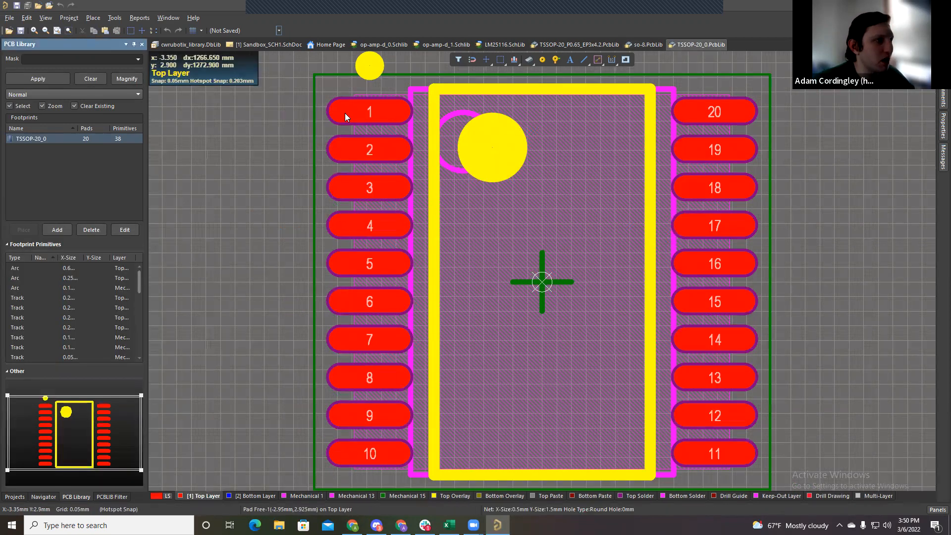
double_click(344, 113)
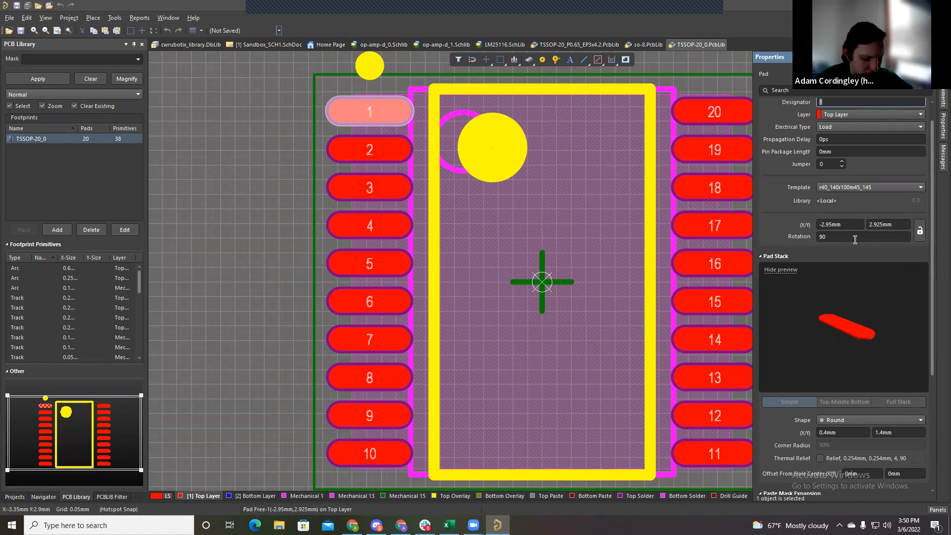
left_click(269, 142)
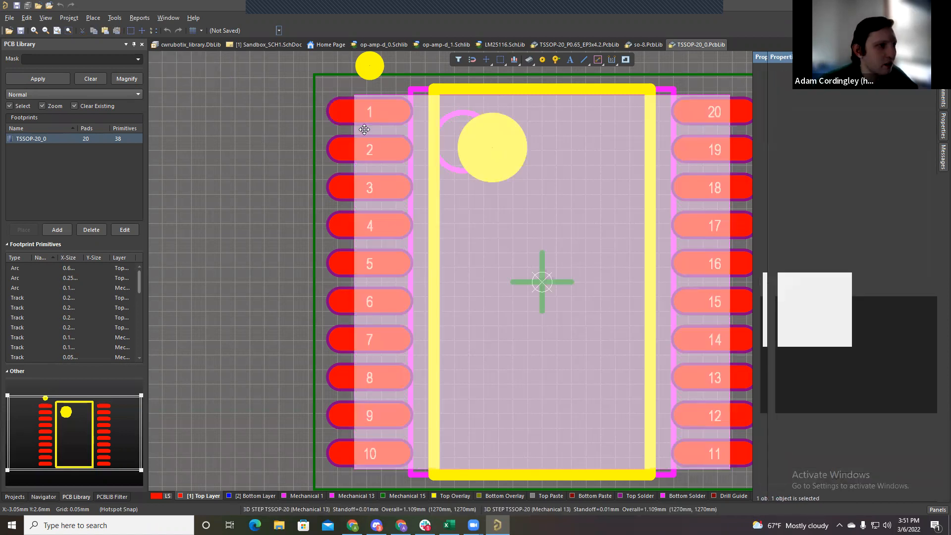
left_click(937, 127)
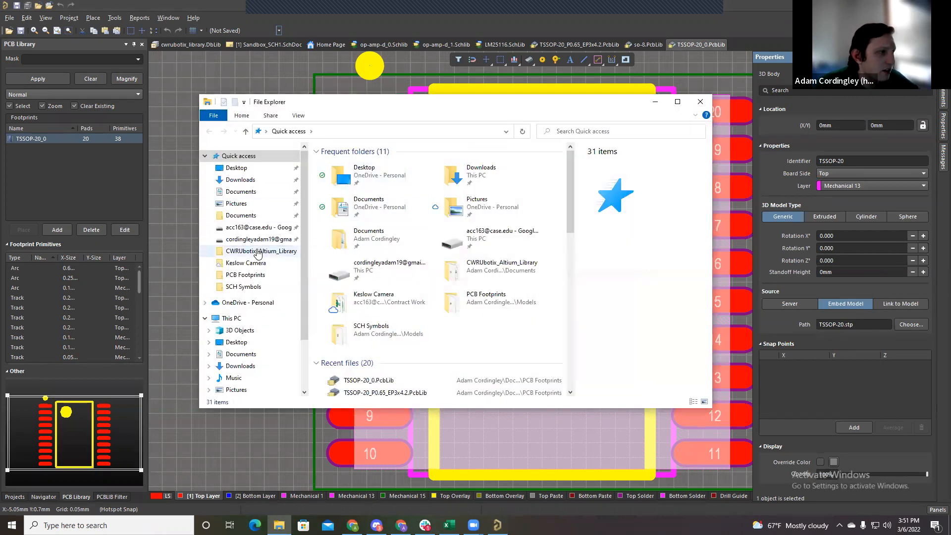
Step: Check the library's Models\3D Models folder in File Explorer for the TSSOP-20.stp file
left_click(258, 251)
double_click(361, 198)
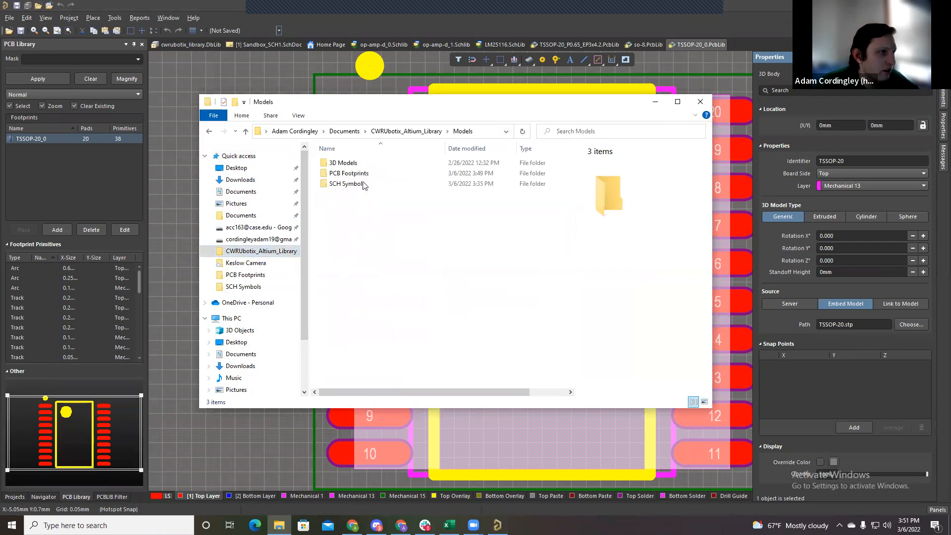
double_click(343, 163)
scroll(397, 242, "down", 2)
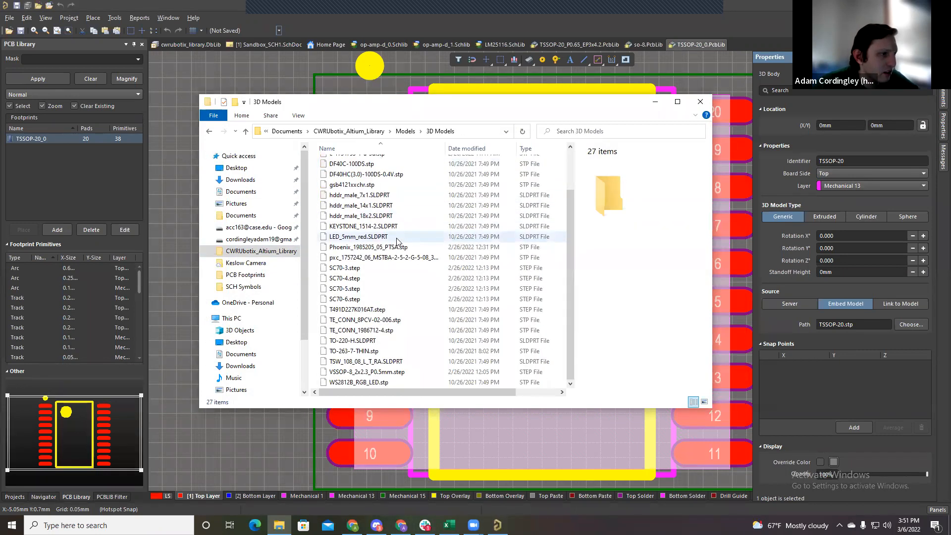
scroll(395, 298, "up", 2)
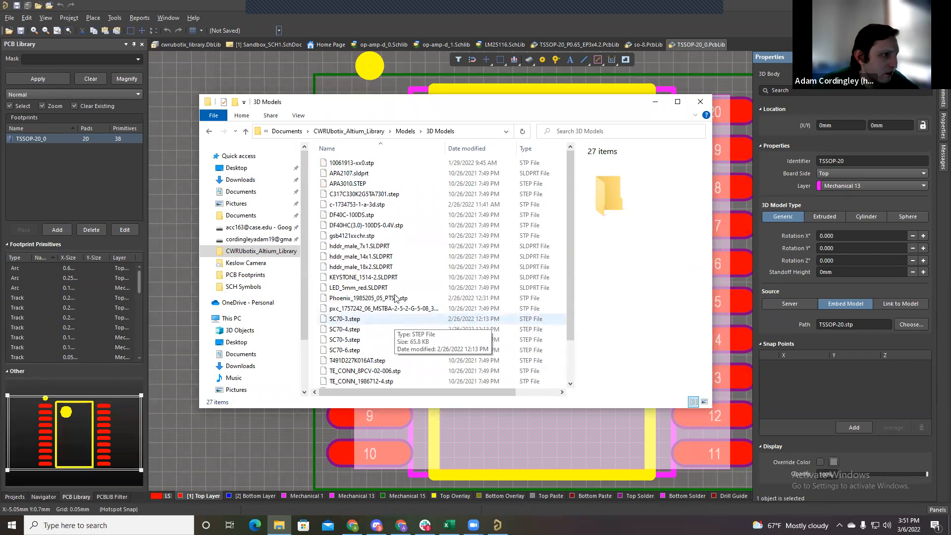
scroll(396, 292, "down", 2)
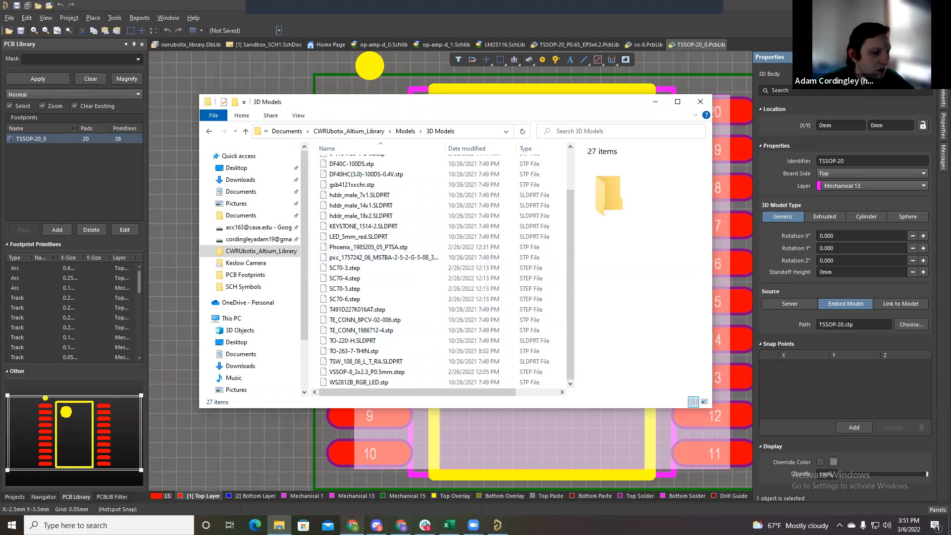
Step: Switch to Chrome, search the web for grabcad in a new tab and open the GrabCAD website
mouse_move(353, 525)
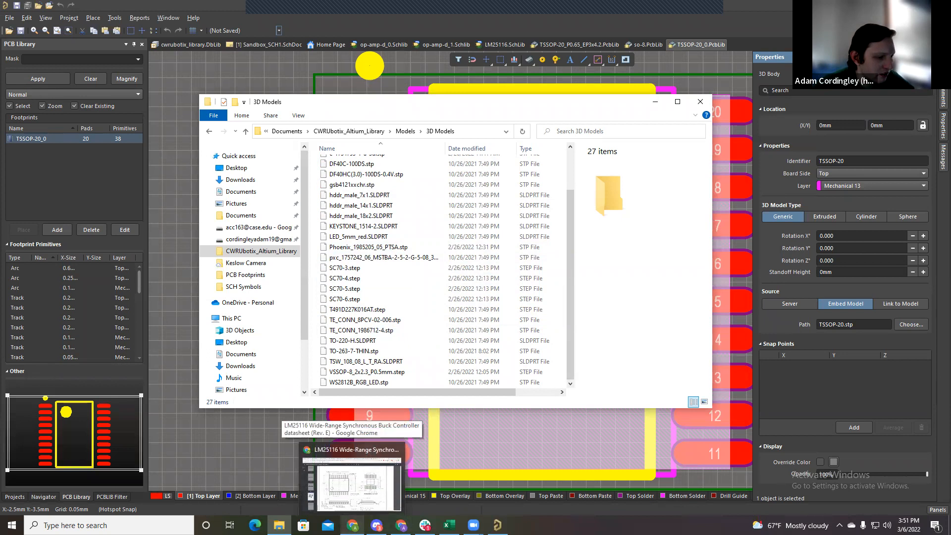
left_click(353, 475)
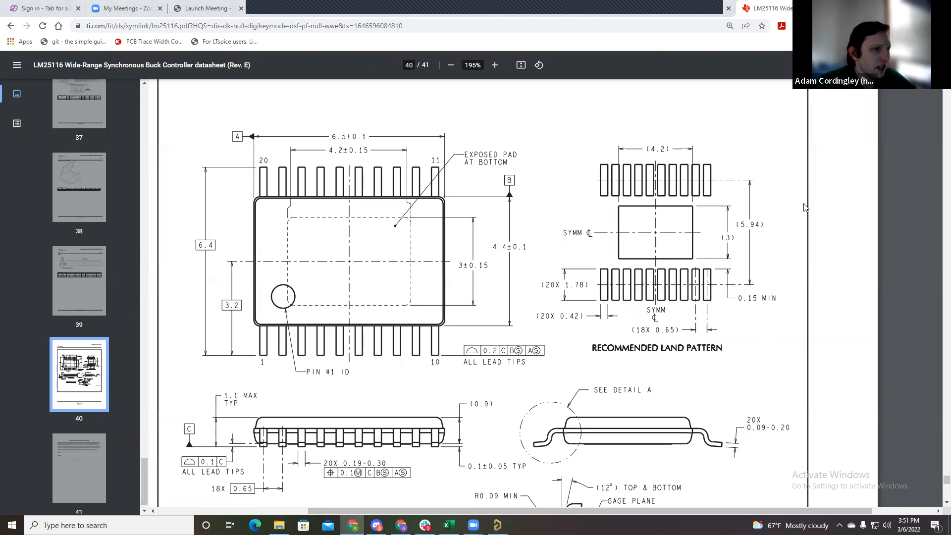
key("ctrl+t")
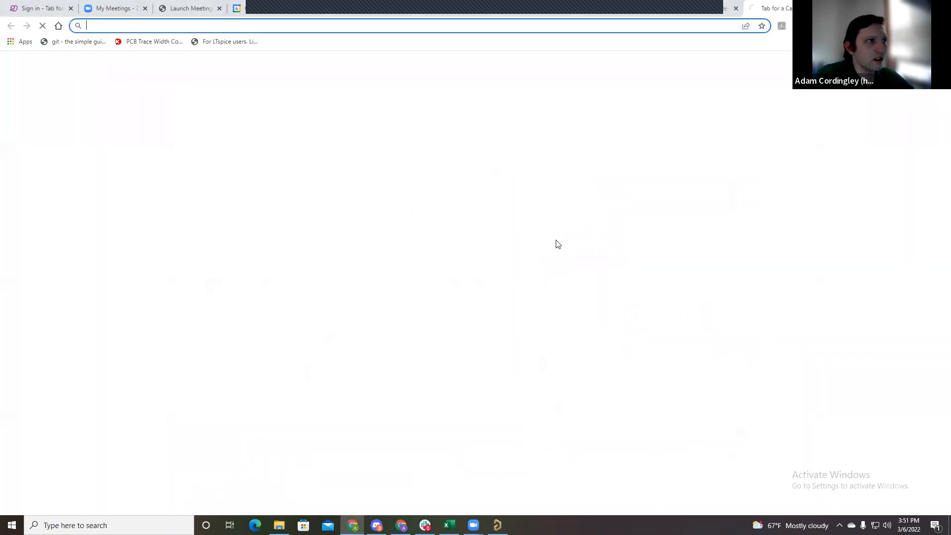
type("grab")
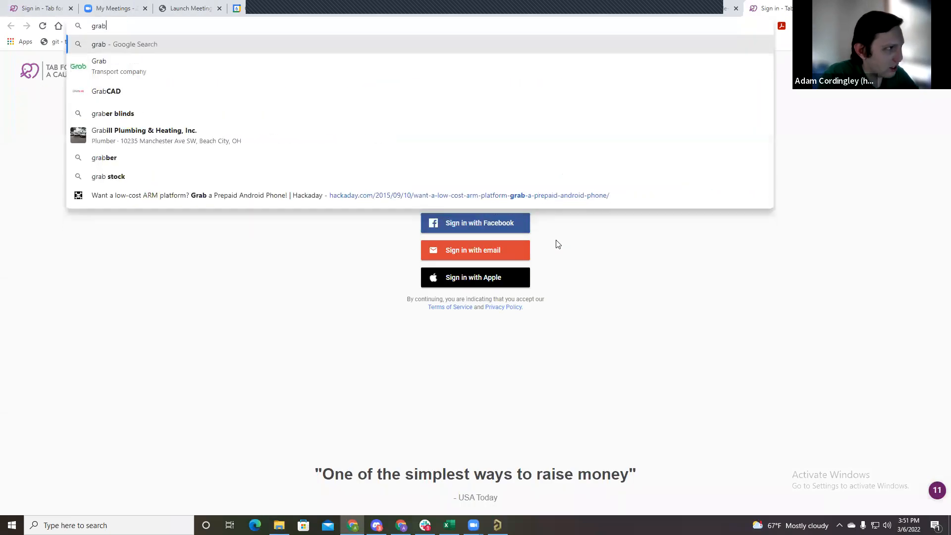
type("cad")
key("Return")
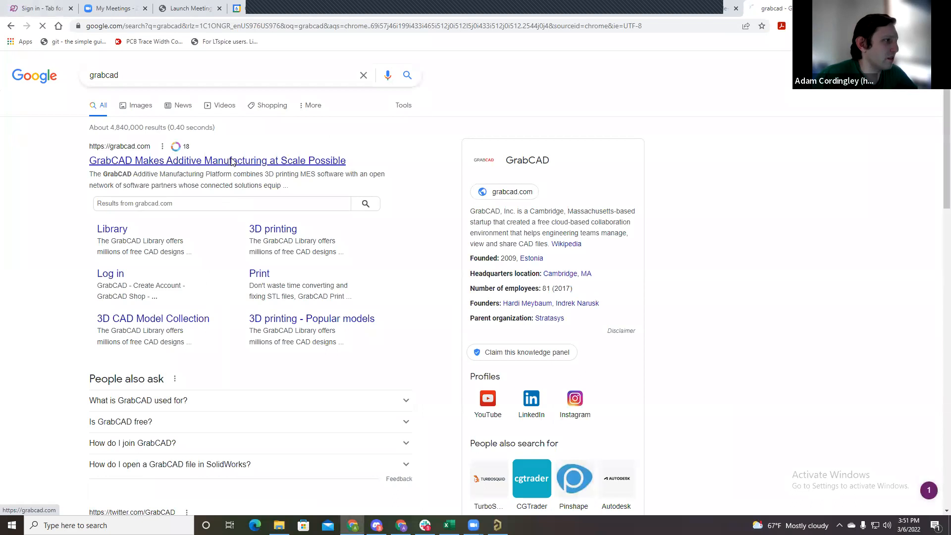
left_click(232, 160)
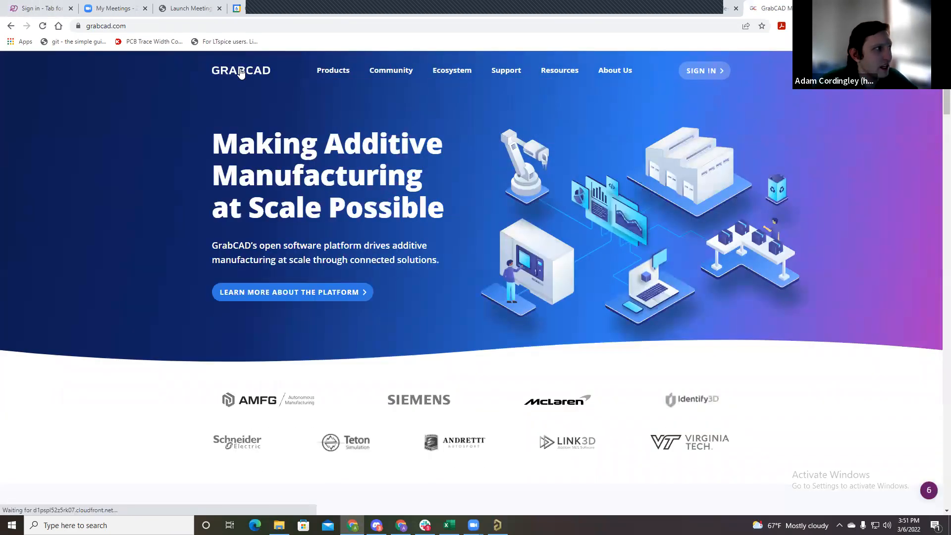
Step: Sign in to GrabCAD, switch from Workbench to Community and open the model Library
left_click(713, 71)
left_click(471, 305)
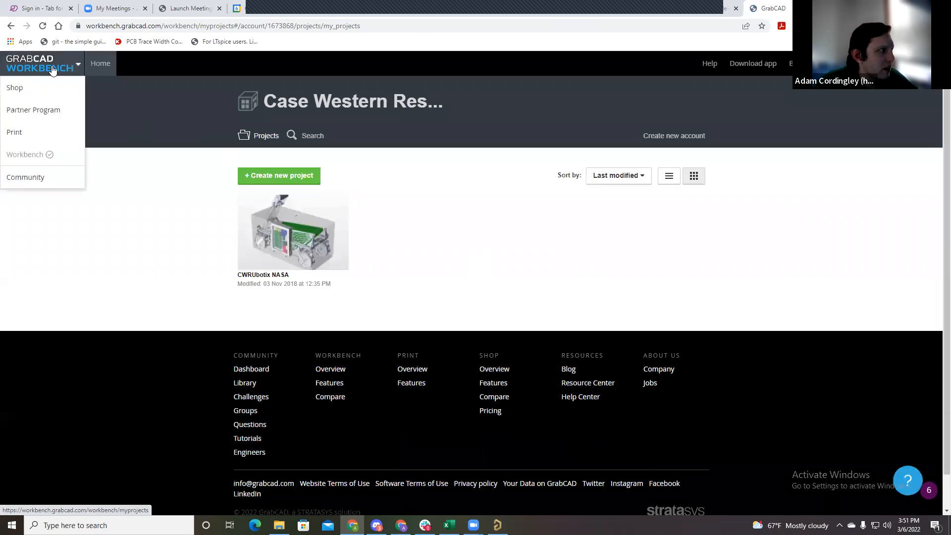
mouse_move(71, 69)
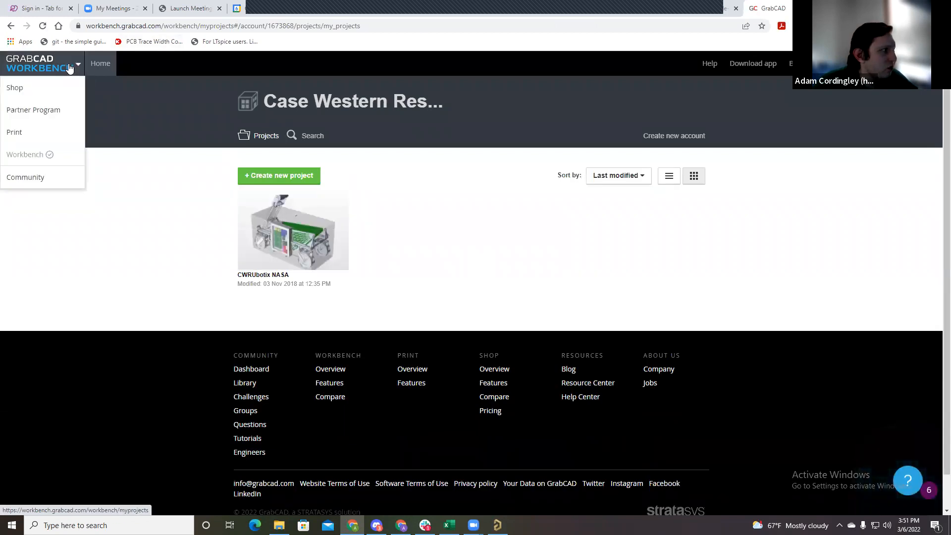
left_click(47, 173)
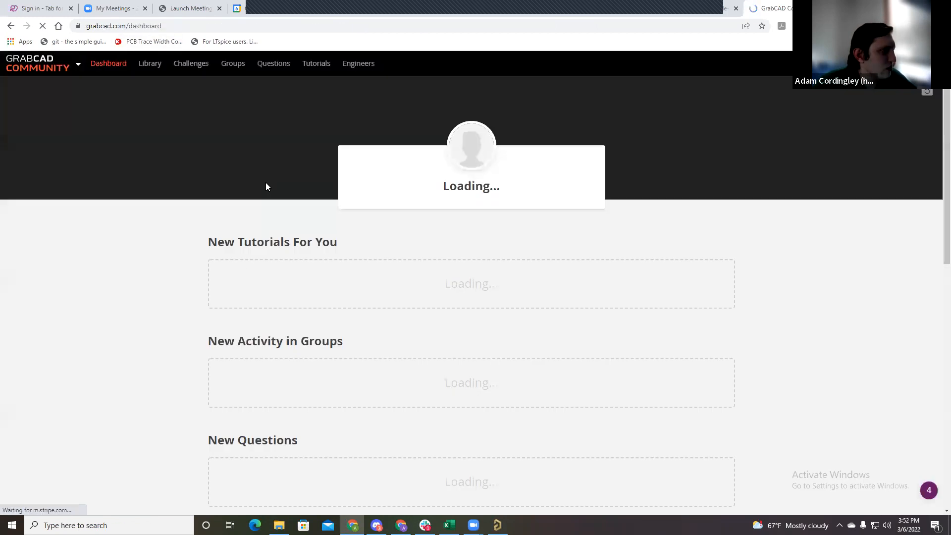
left_click(154, 68)
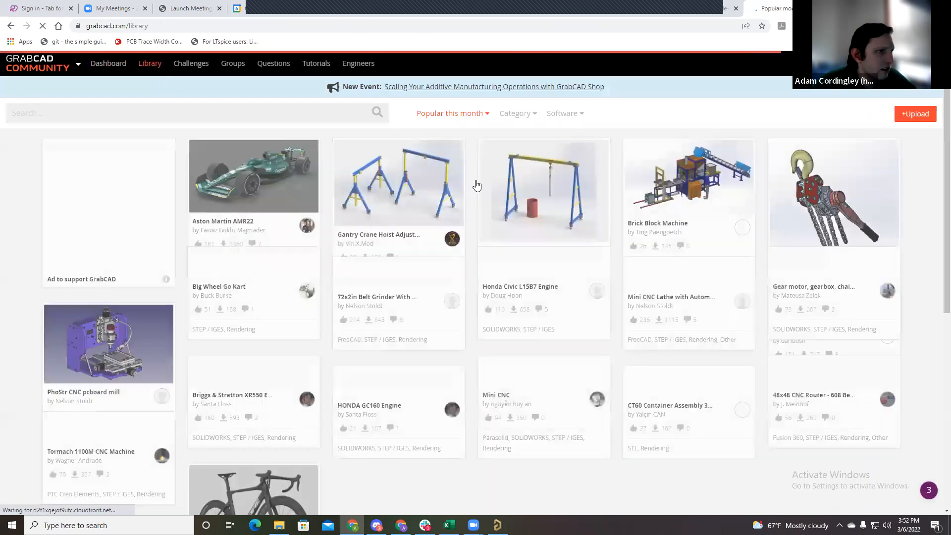
Step: Search the GrabCAD library for TSSOP-20 and open the IC Packages TSSOP model page
left_click(231, 116)
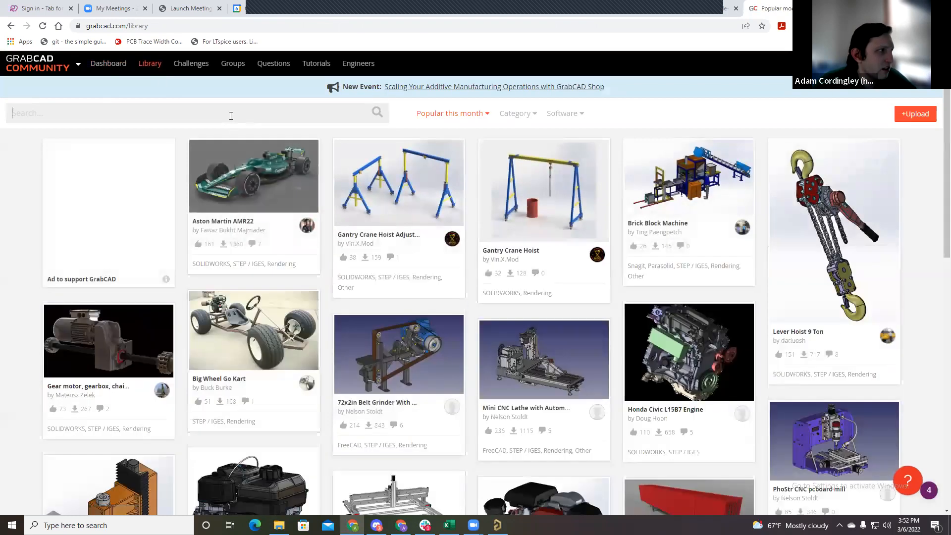
type("TSSOP-")
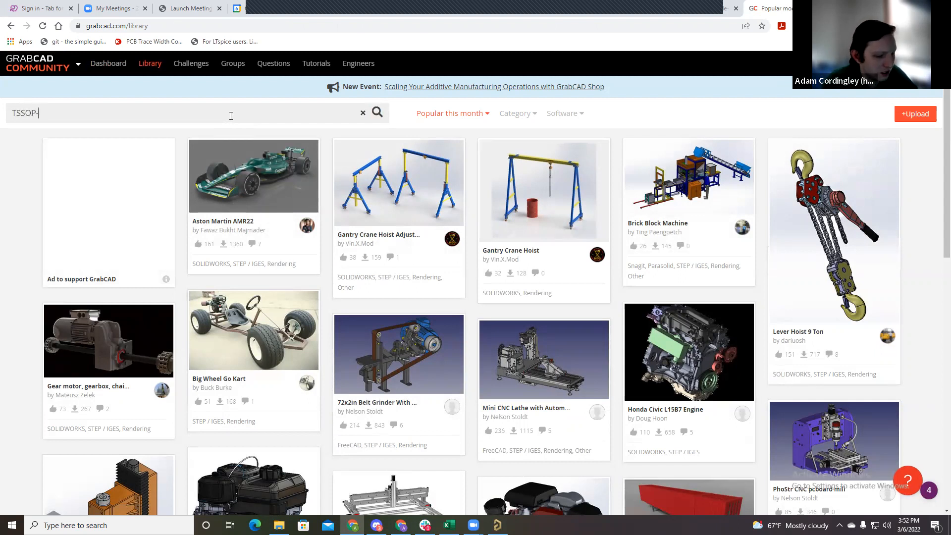
type("20")
key("Return")
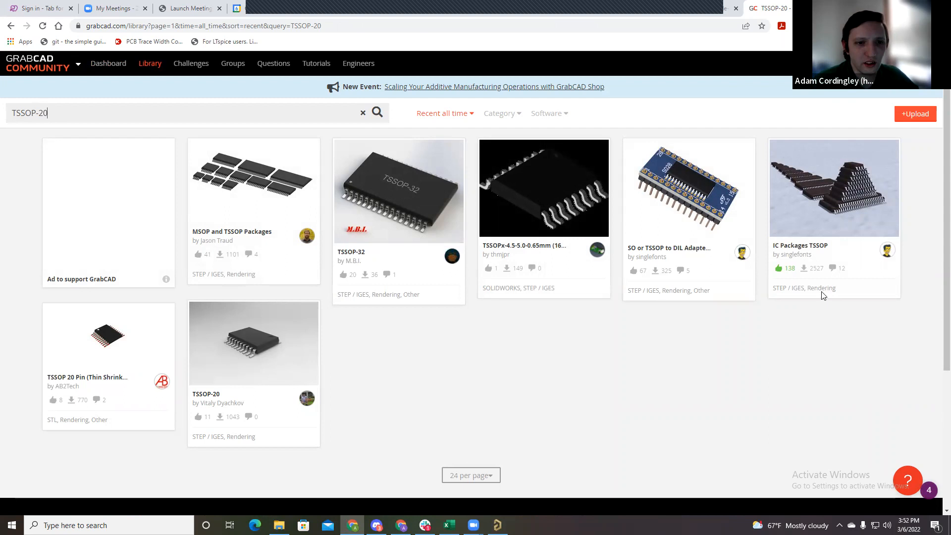
left_click(806, 248)
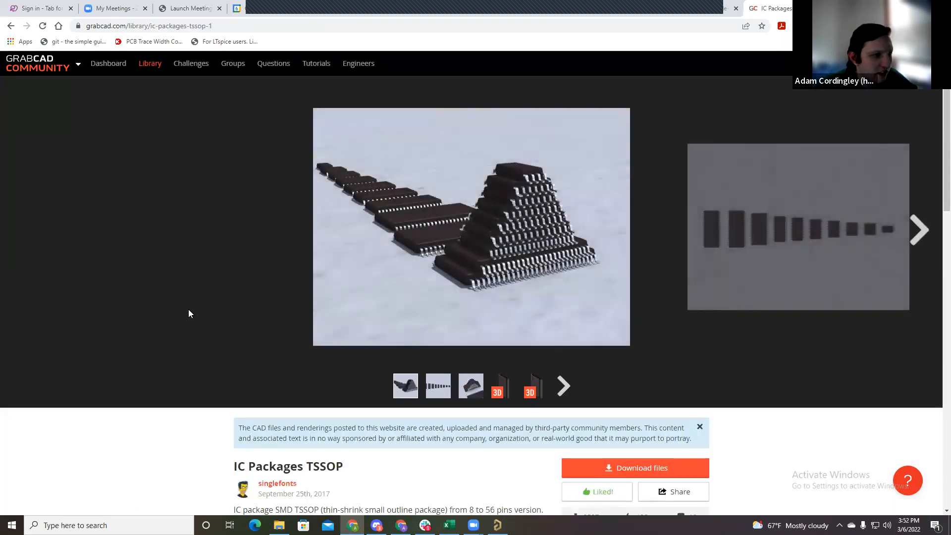
Step: Examine the preview images and file list of the IC Packages TSSOP model for a 20-pin version
scroll(189, 313, "down", 5)
scroll(187, 312, "up", 2)
left_click(429, 245)
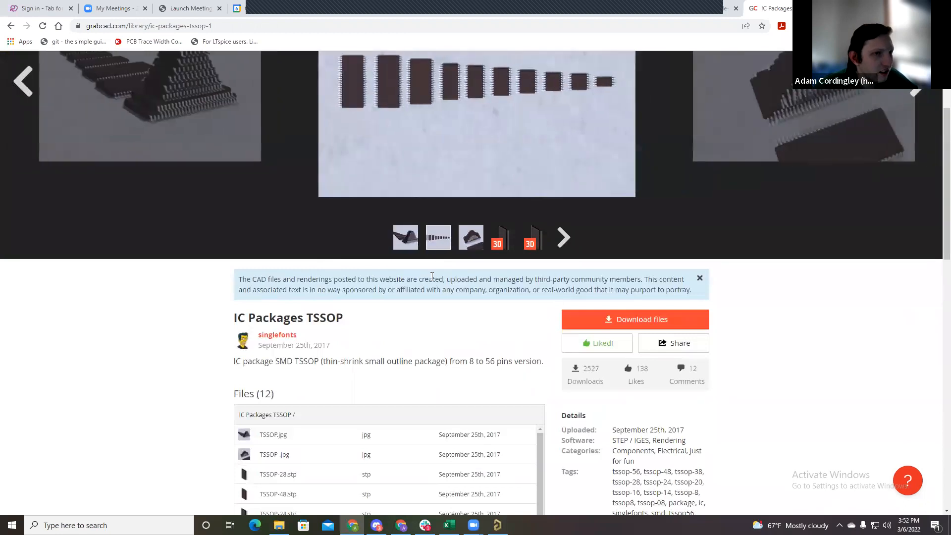
scroll(432, 276, "up", 2)
left_click(470, 341)
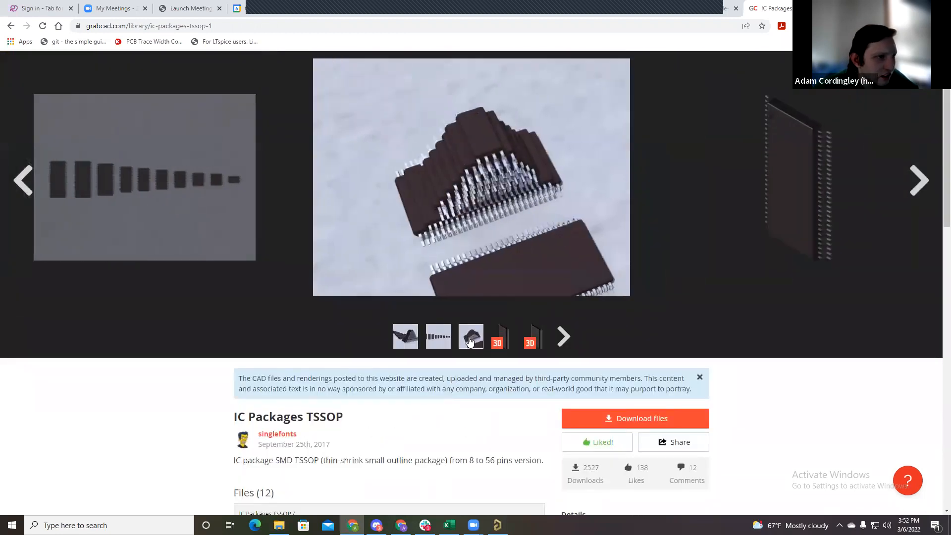
scroll(485, 340, "down", 5)
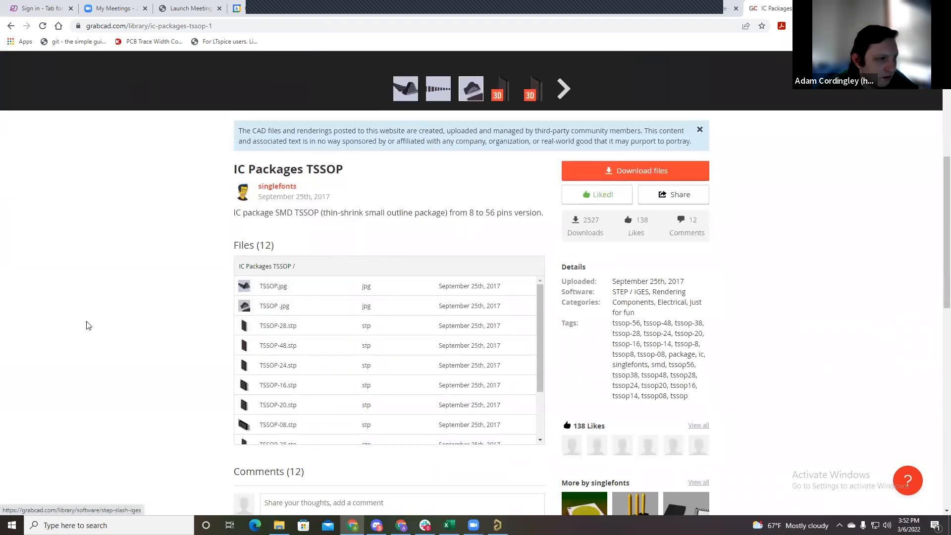
scroll(161, 322, "down", 3)
scroll(162, 322, "up", 3)
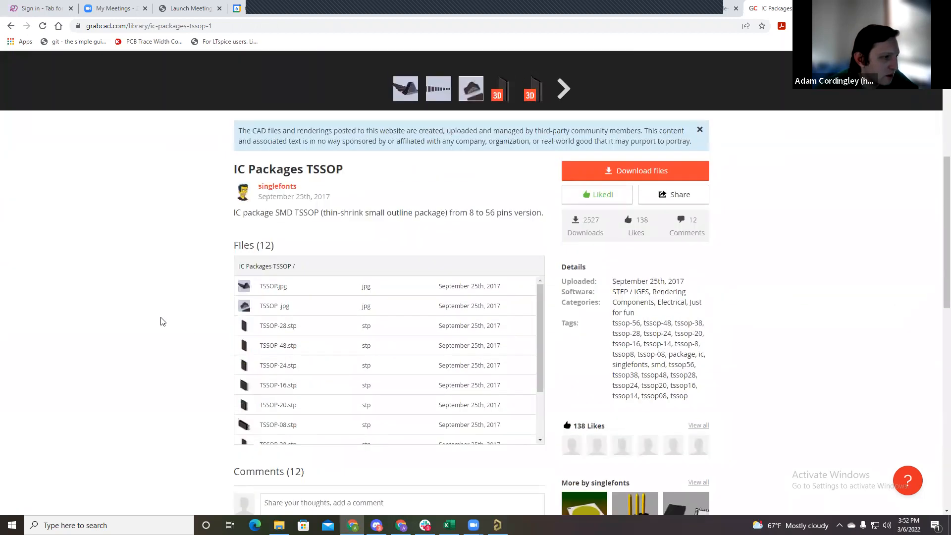
scroll(162, 322, "down", 1)
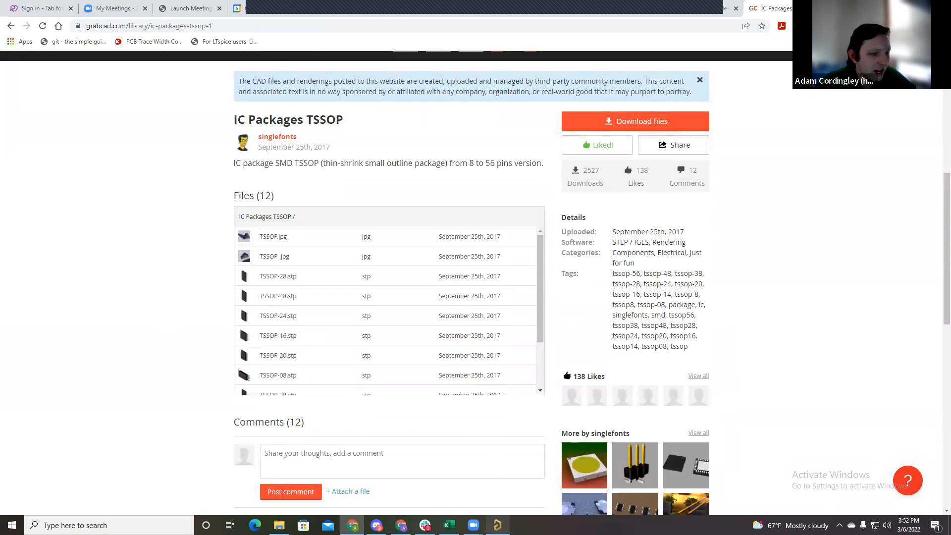
Step: Switch to Altium Designer, compare the TSSOP-20_0 and TSSOP-20_P0.65_EP3x4.2 footprints, and return to the GrabCAD page in Chrome
left_click(498, 524)
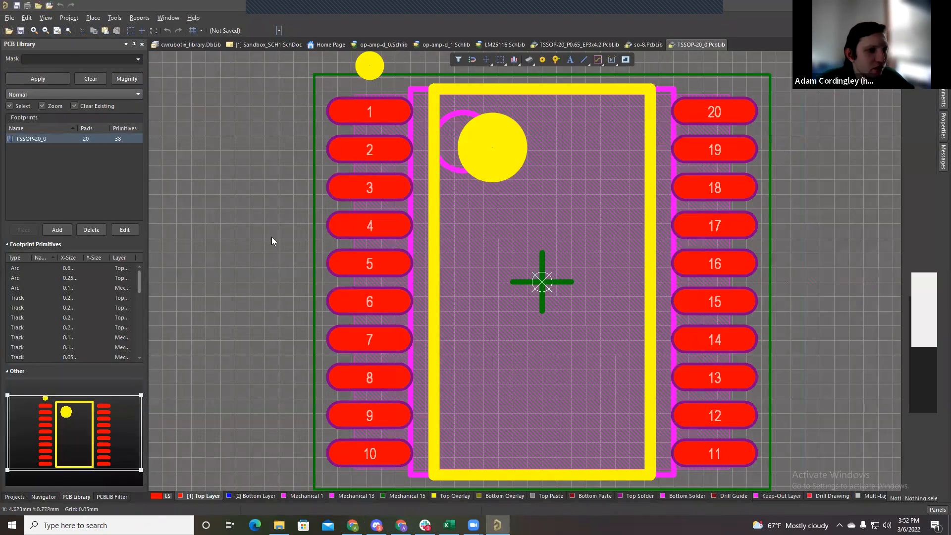
scroll(272, 237, "down", 3, "ctrl")
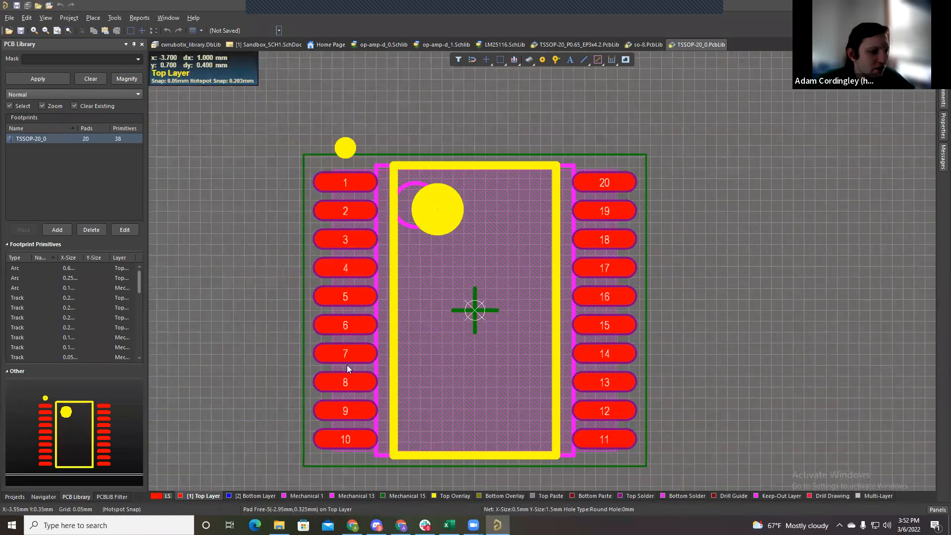
left_click(575, 46)
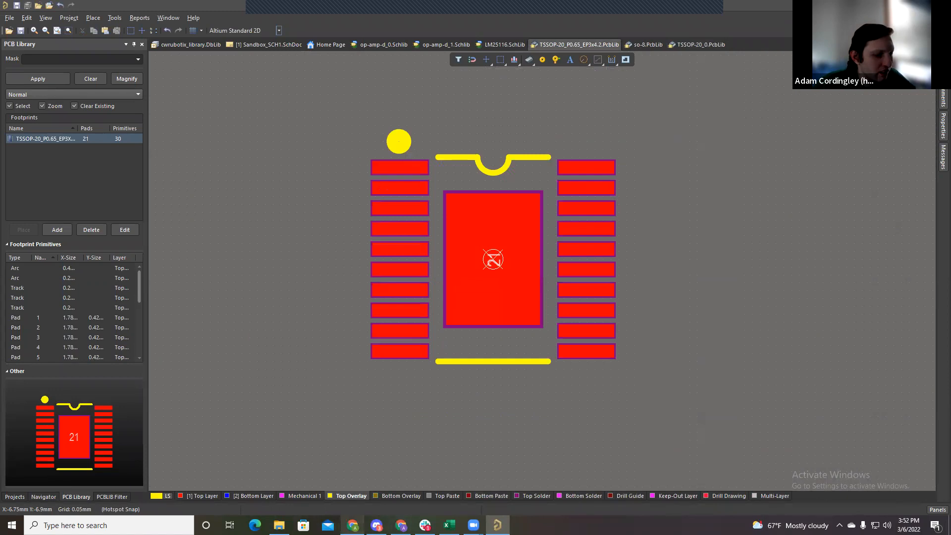
left_click(401, 525)
left_click(352, 525)
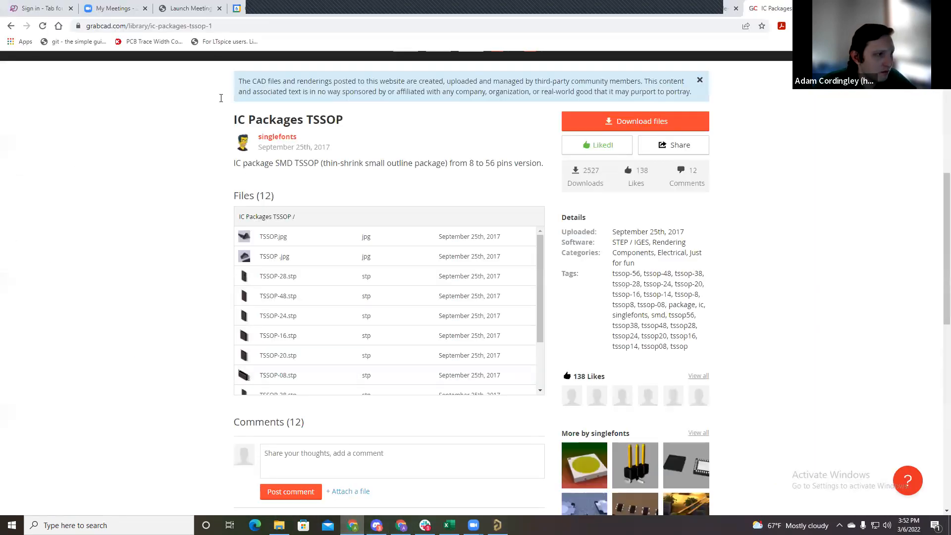
Step: Download the IC Packages TSSOP files as ic-packages-tssop-1.snapshot.1.zip to Downloads and show the archive in its folder
left_click(618, 119)
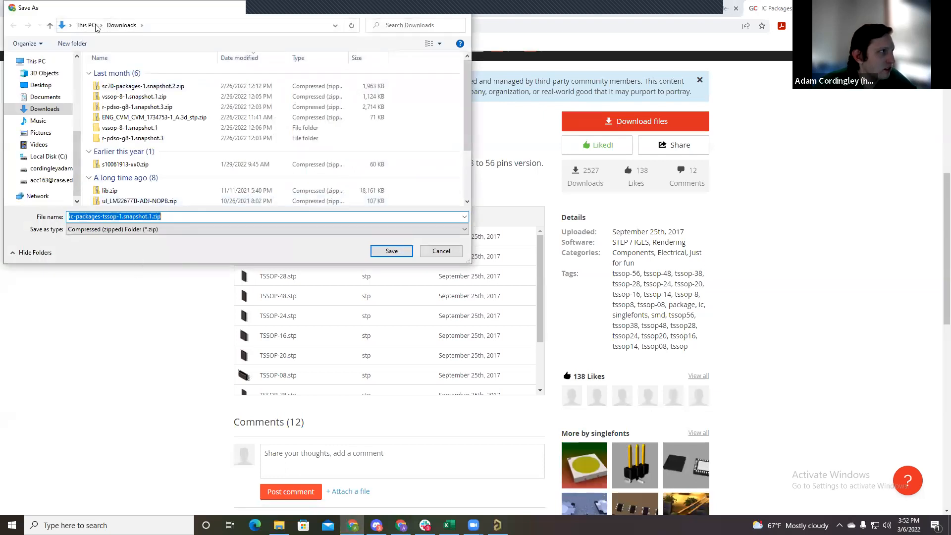
left_click(391, 251)
scroll(183, 471, "down", 2)
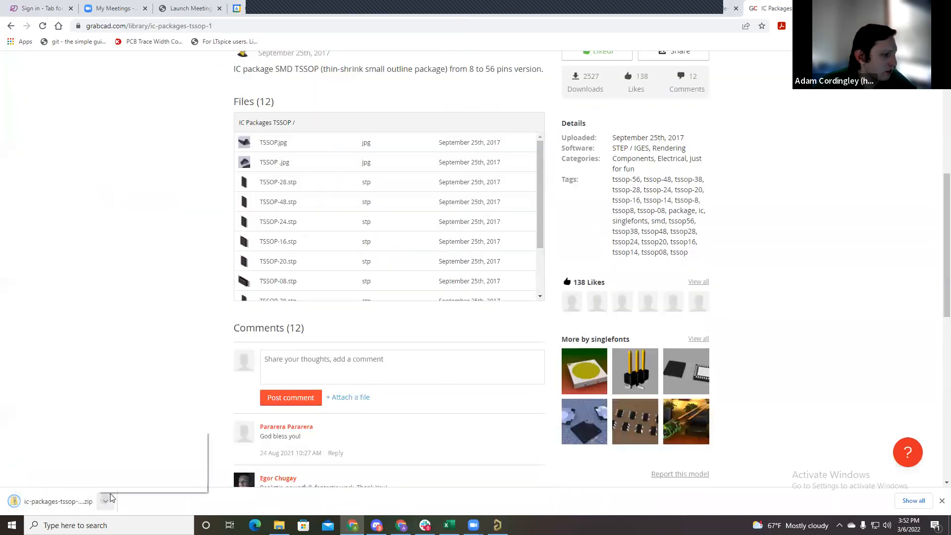
left_click(134, 465)
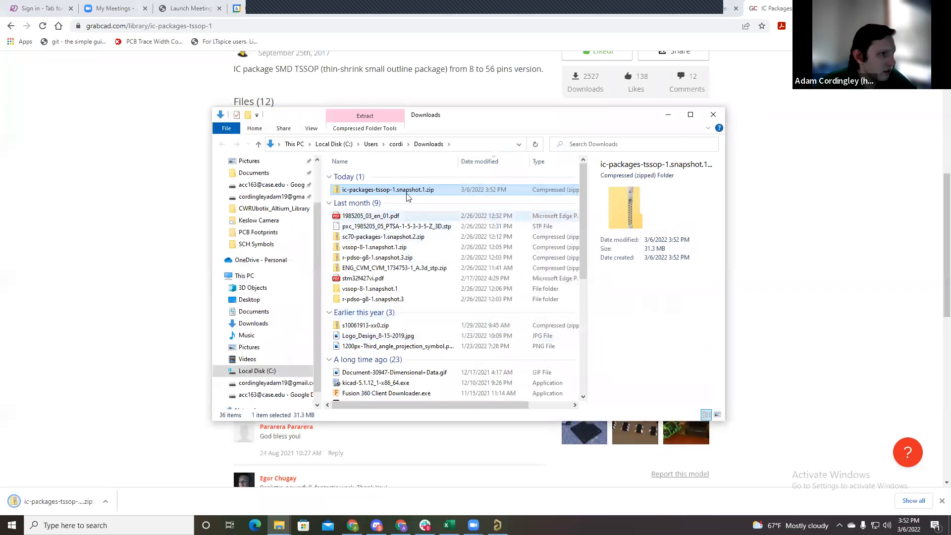
Step: Extract all files of ic-packages-tssop-1.snapshot.1.zip into the ic-packages-tssop-1.snapshot.1 folder in Downloads
double_click(407, 191)
left_click(377, 130)
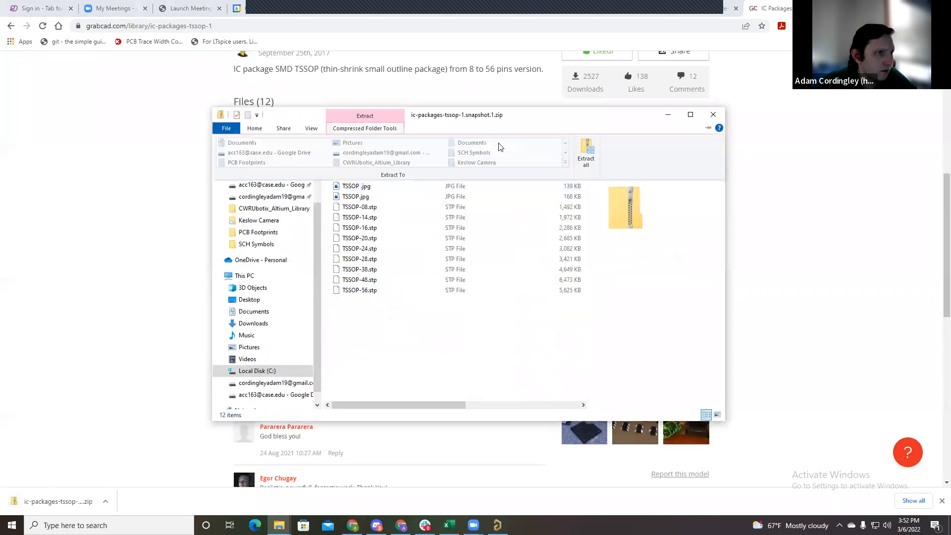
left_click(586, 153)
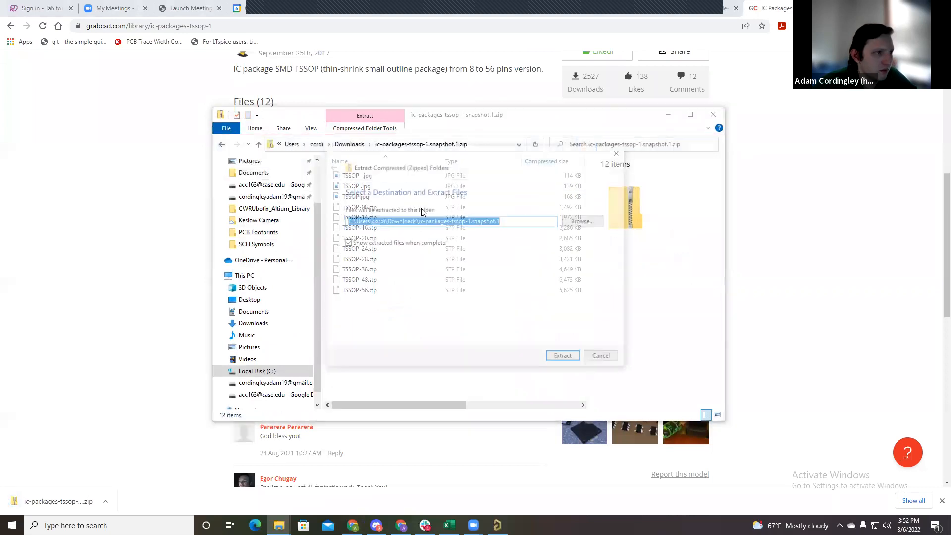
left_click(560, 359)
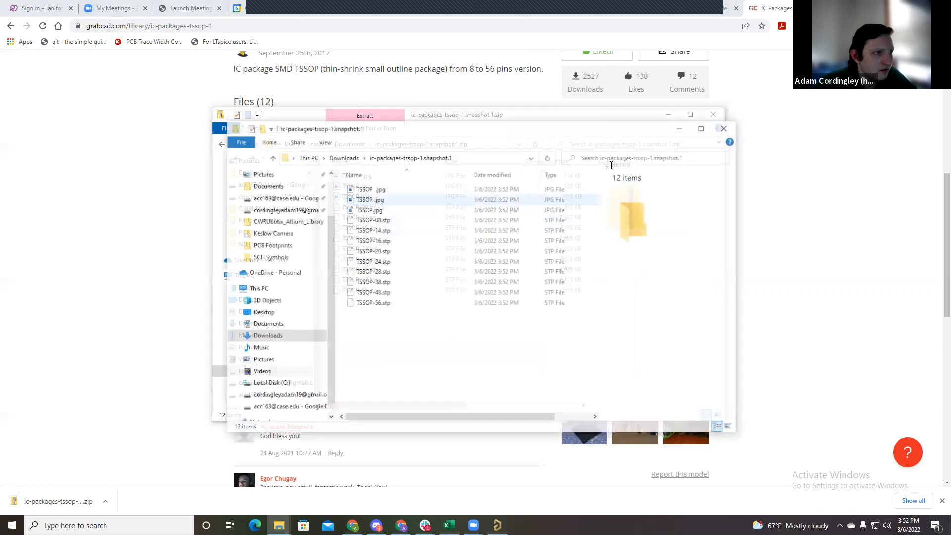
Step: Copy TSSOP-20.stp from the extracted folder into CWRUbotix_Altium_Library\Models\3D Models
left_click(378, 253)
right_click(376, 254)
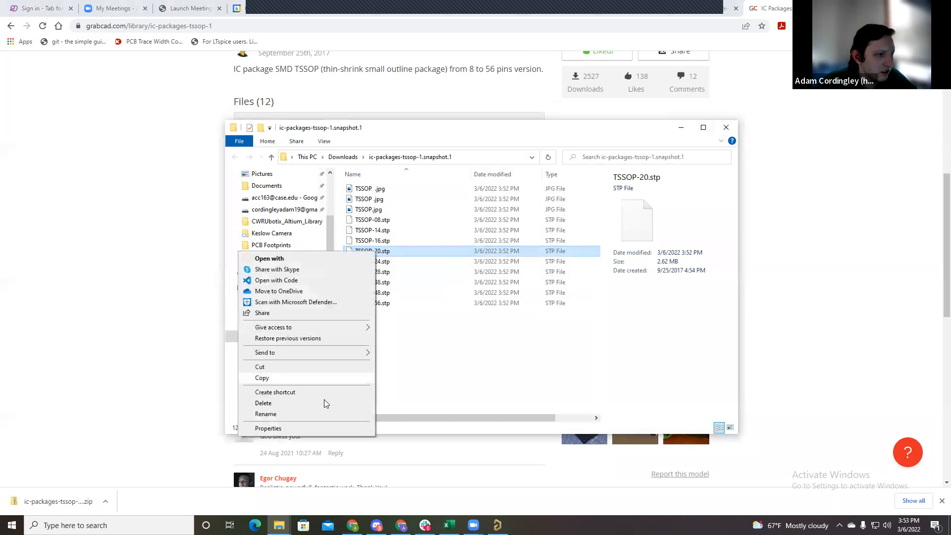
left_click(278, 378)
left_click(290, 222)
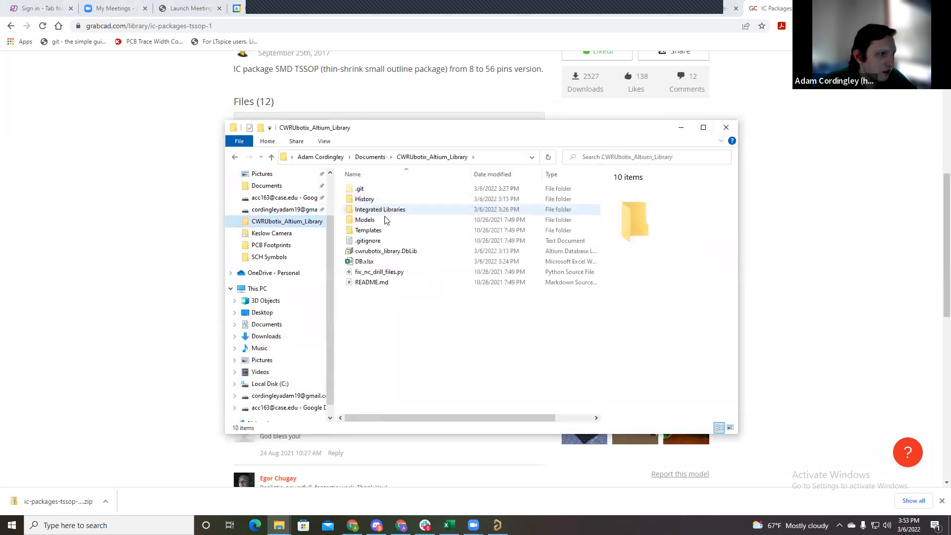
double_click(388, 219)
double_click(382, 189)
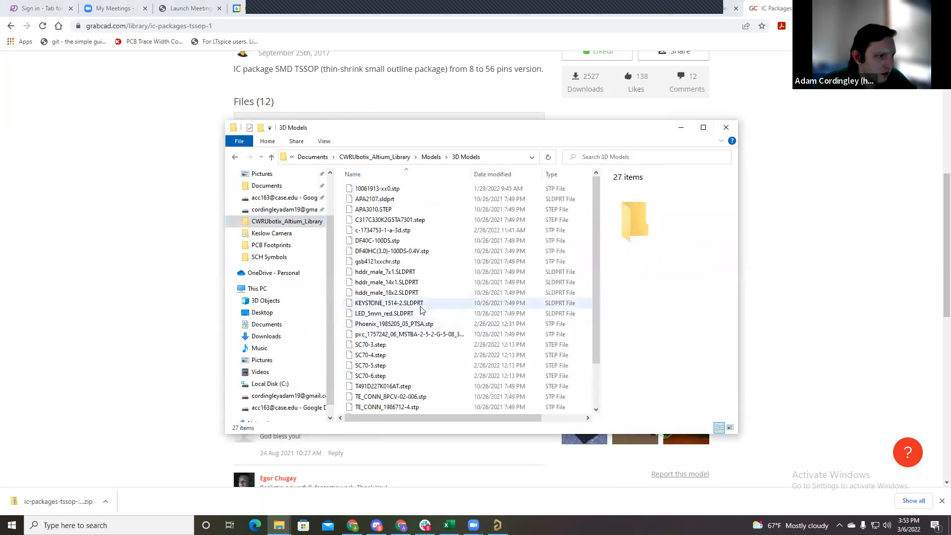
key("ctrl+v")
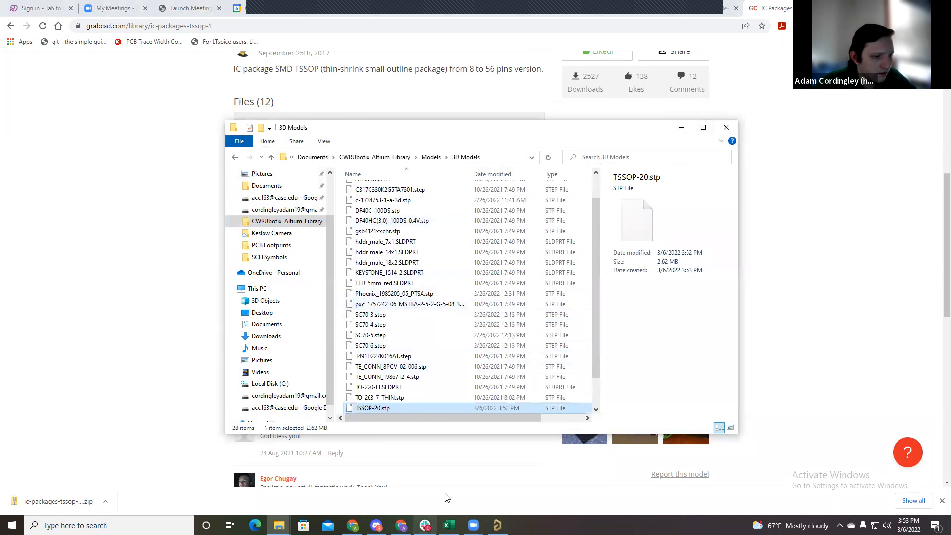
Step: Switch to Altium Designer and place the TSSOP-20.stp 3D body at the origin of the TSSOP-20_P0.65_EP3x4.2 footprint
left_click(498, 526)
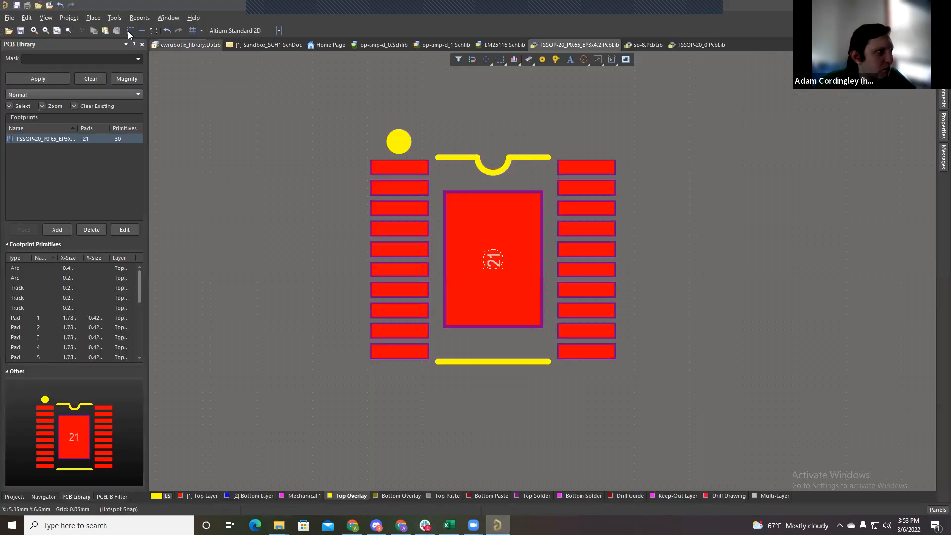
left_click(90, 19)
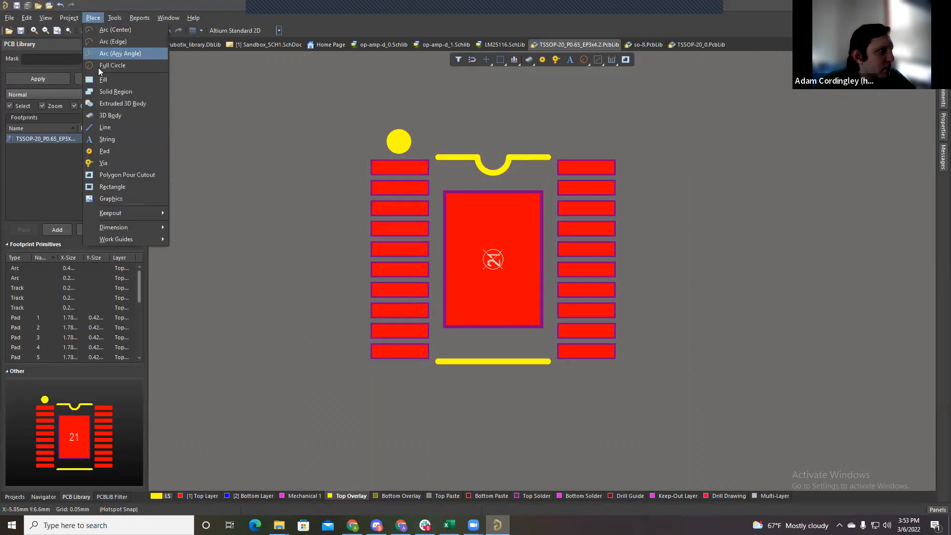
left_click(106, 114)
scroll(377, 248, "down", 6)
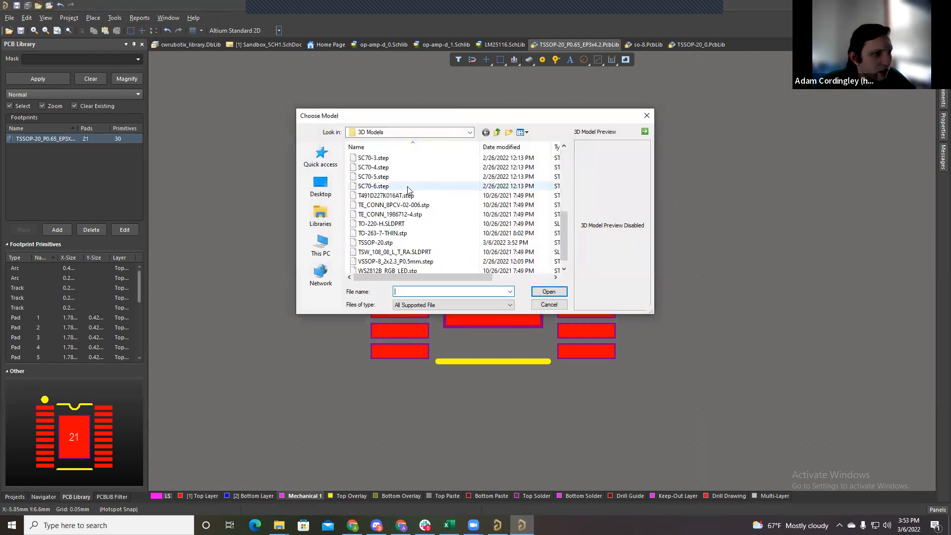
left_click(376, 243)
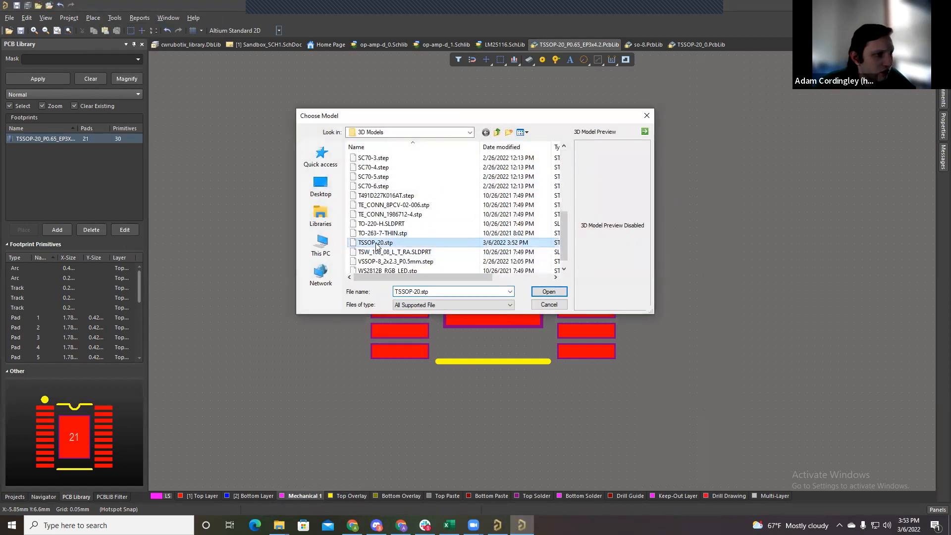
left_click(550, 292)
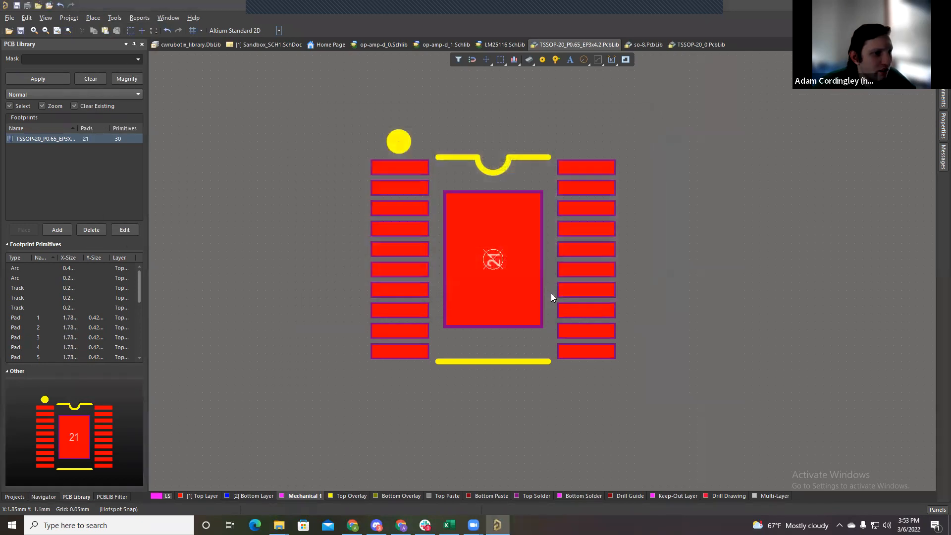
left_click(493, 263)
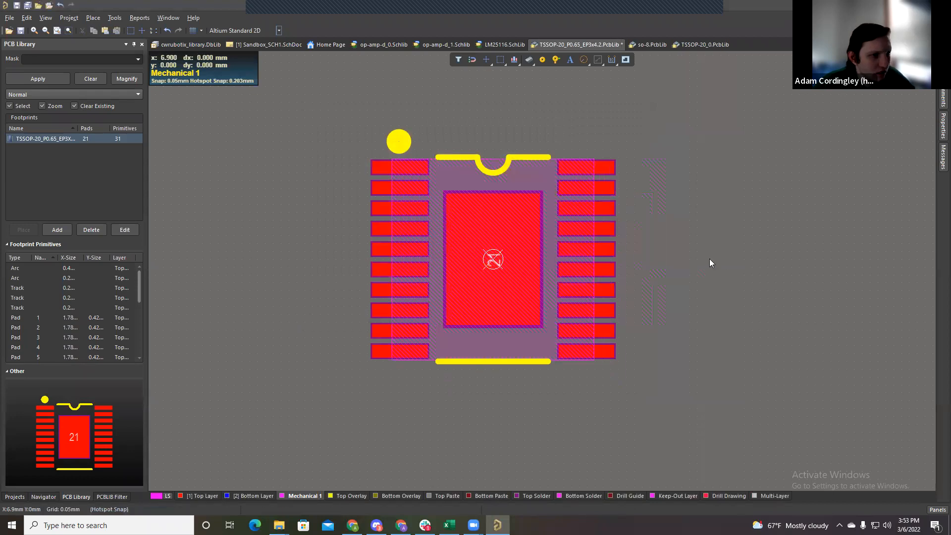
Step: View the footprint in 3D from the side and try a standoff height of -0.05 mm on the TSSOP-20 body
key("3")
right_click_drag(685, 350, 640, 205, "shift")
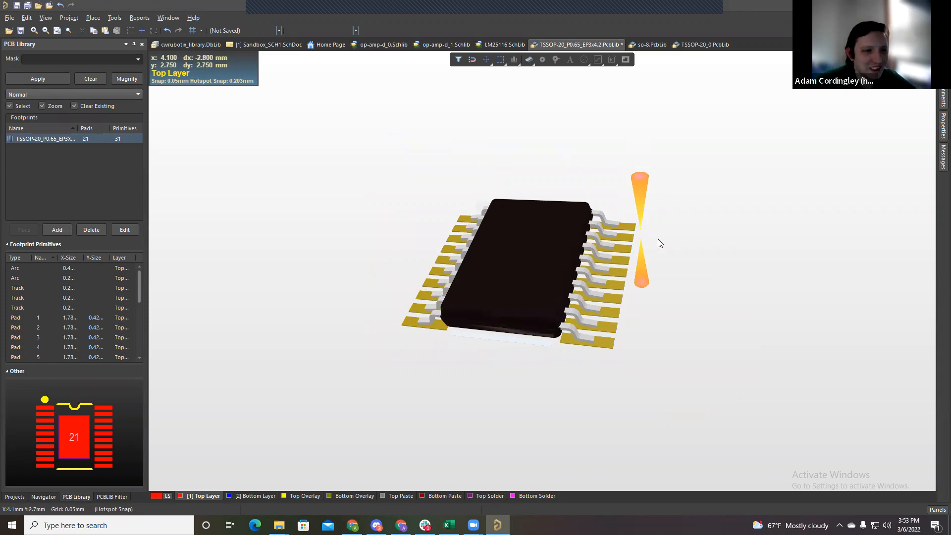
right_click_drag(547, 377, 577, 208, "shift")
right_click_drag(579, 335, 585, 284, "shift")
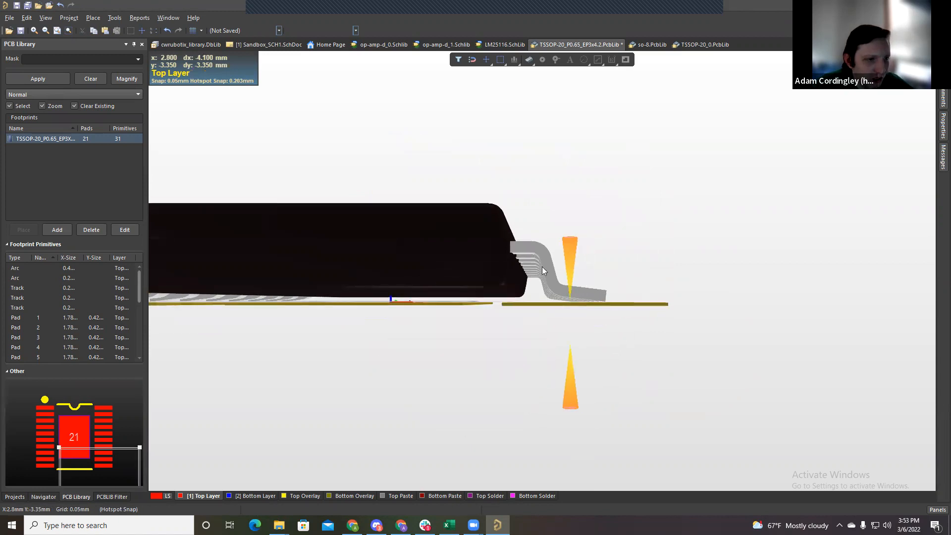
left_click(472, 253)
double_click(472, 256)
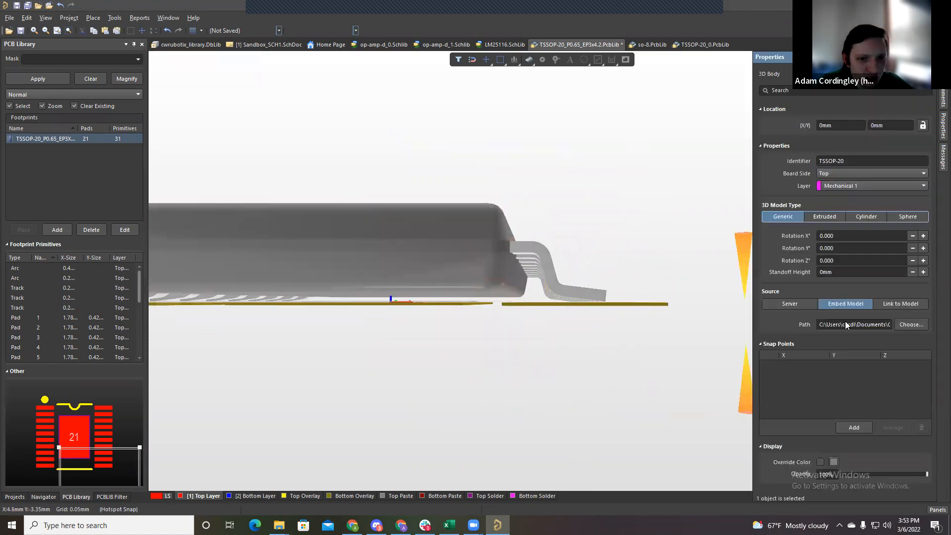
left_click(838, 272)
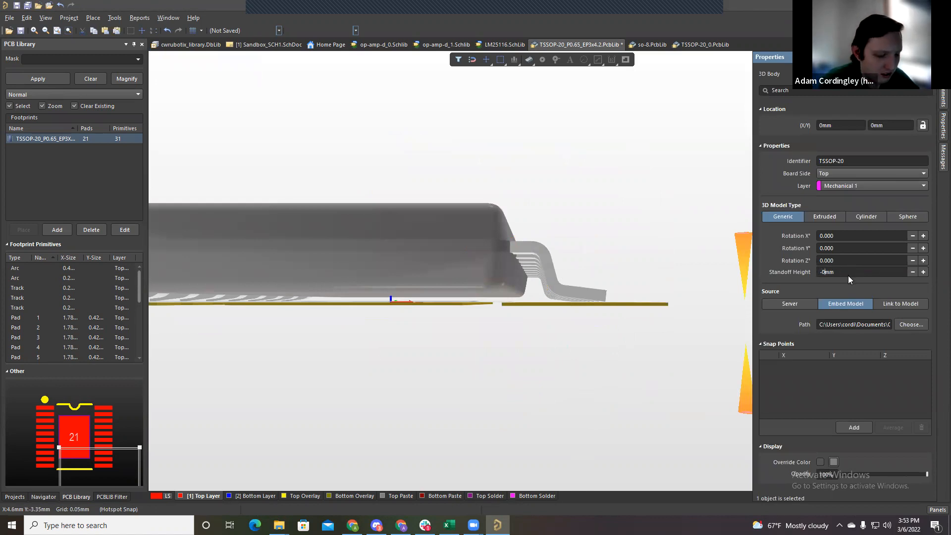
type("-0.05")
key("Return")
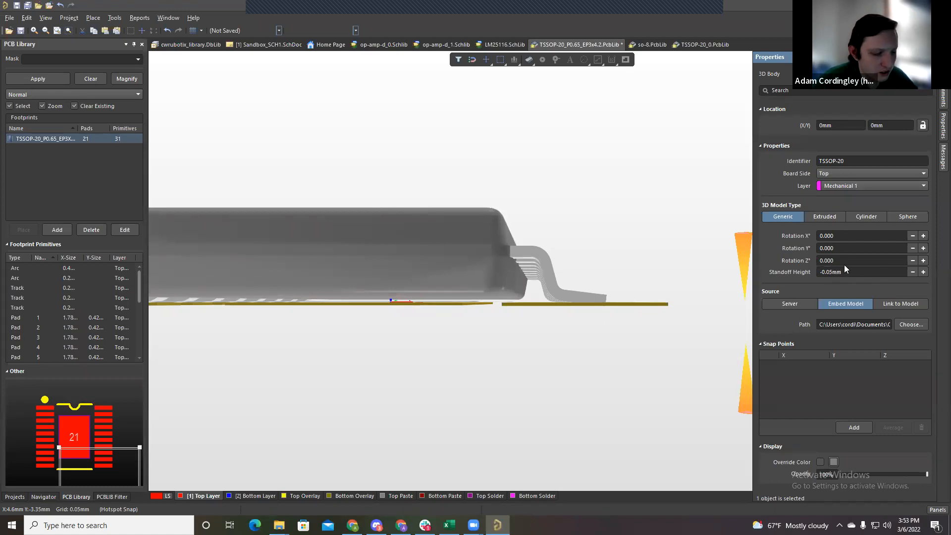
Step: Try a standoff height of -0.01 mm on the TSSOP-20 body and check the lead against its pad up close
key("BackSpace")
type("1")
key("Return")
mouse_move(588, 295)
right_mouse_down("shift")
mouse_move(591, 348)
mouse_move(584, 304)
right_mouse_up("shift")
scroll(593, 342, "up", 5, "ctrl")
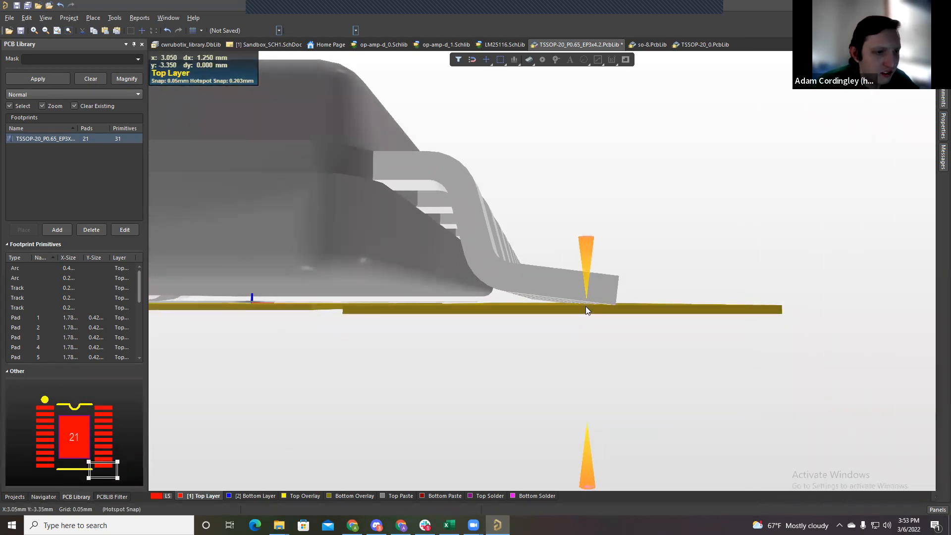
Step: Set the TSSOP-20 3D body's standoff height to -0.02 mm
double_click(408, 227)
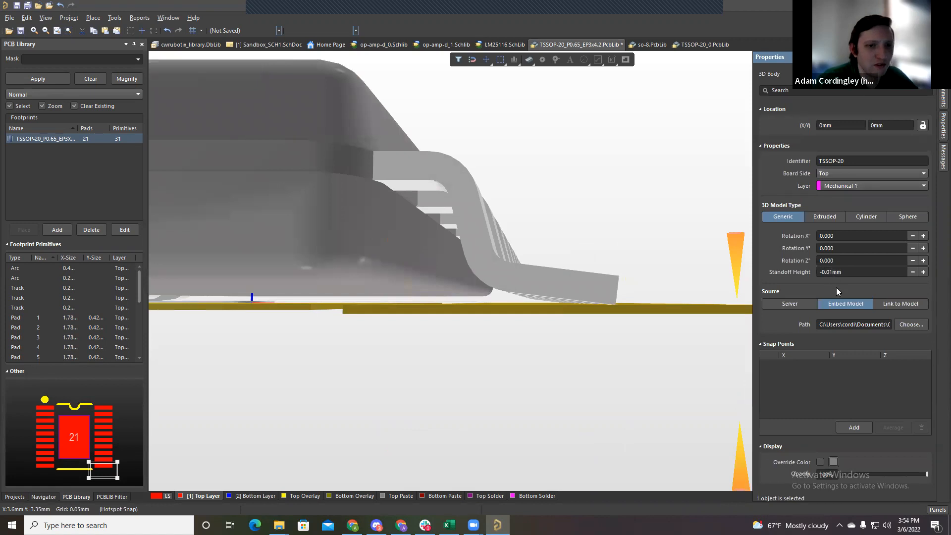
key("BackSpace")
type("2")
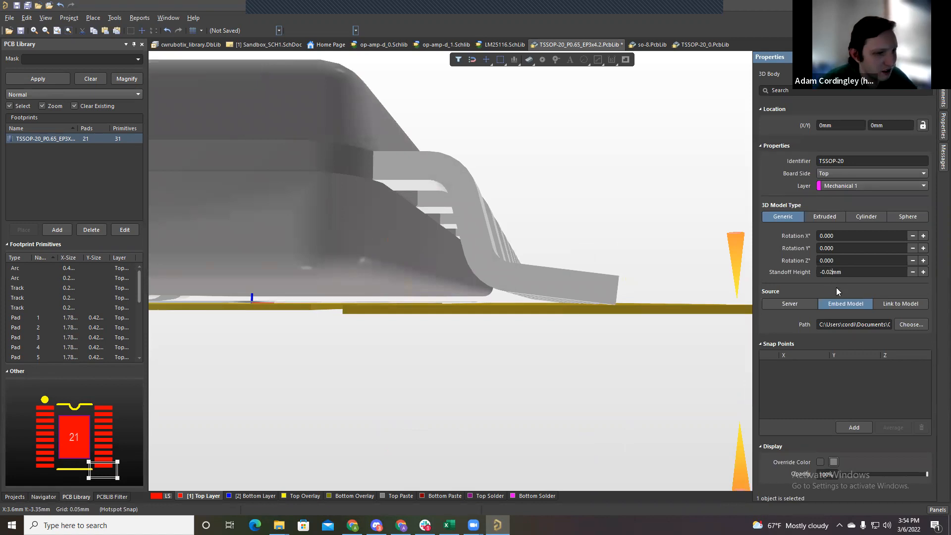
key("Return")
left_click(640, 354)
scroll(583, 277, "down", 5, "ctrl")
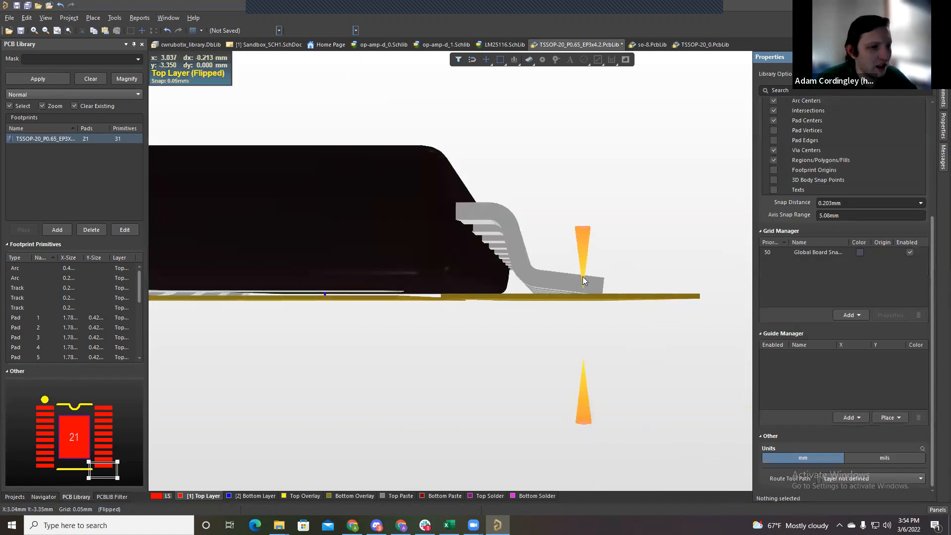
Step: Check the seated 3D body from several angles, return the footprint to the 2D view and save it
right_click_drag(579, 257, 531, 268, "shift")
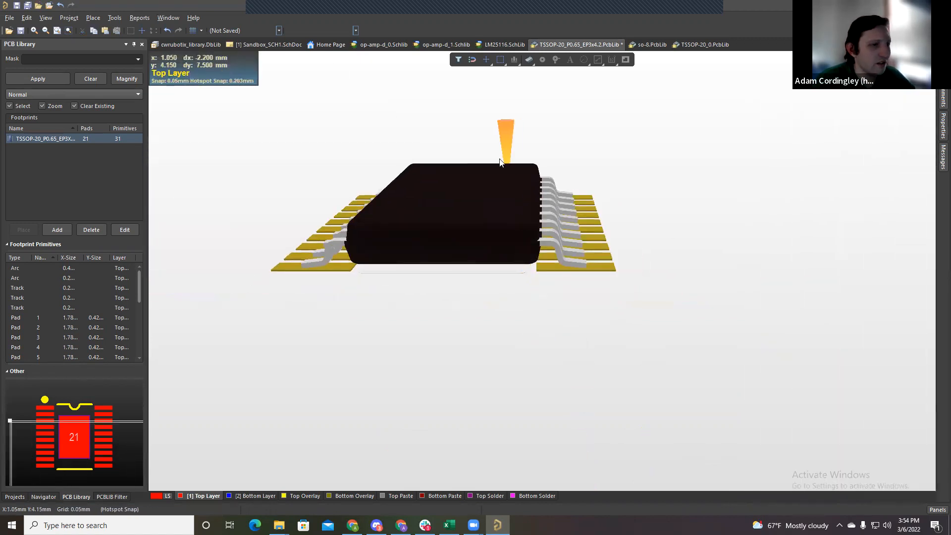
right_click_drag(425, 150, 530, 171, "shift")
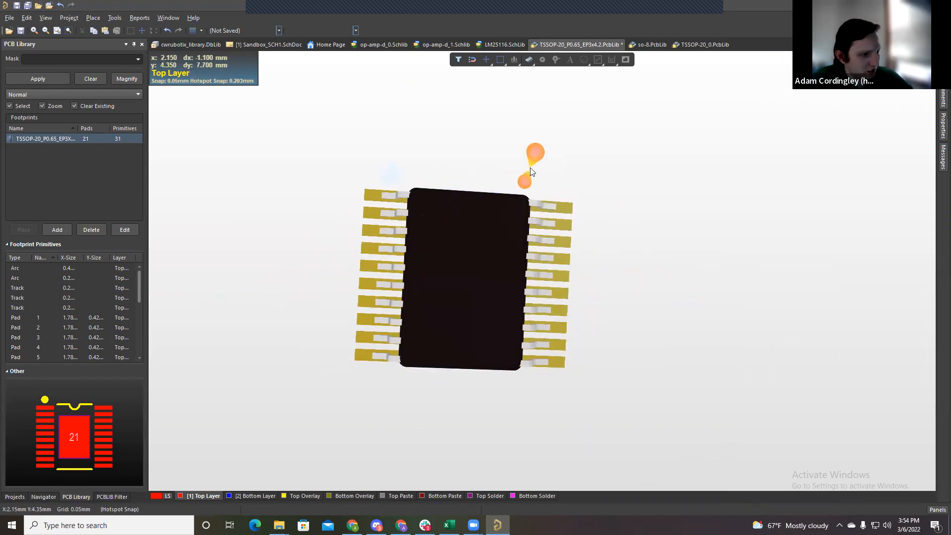
key("2")
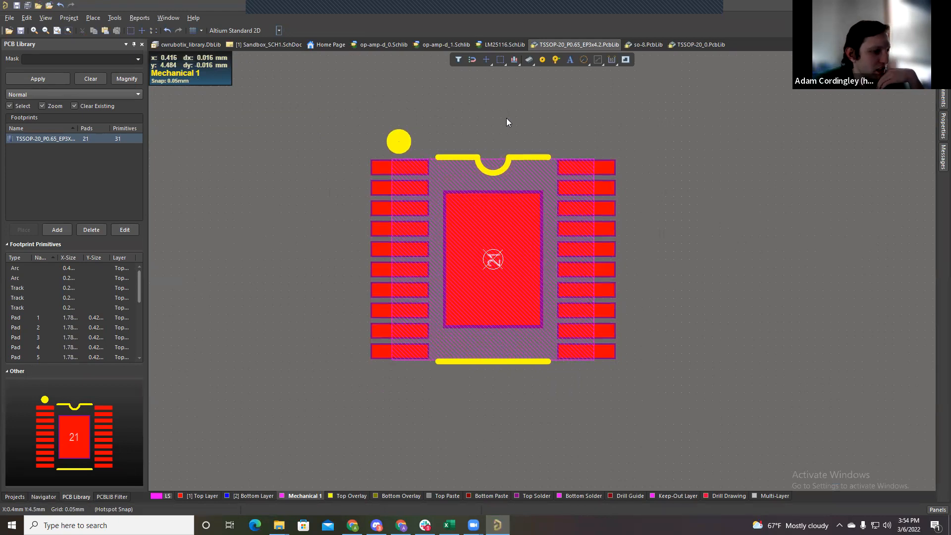
Step: Compare the LM25116 symbol with the TSSOP-20_P0.65_EP3x4.2 footprint, making the Top Layer active
left_click(497, 44)
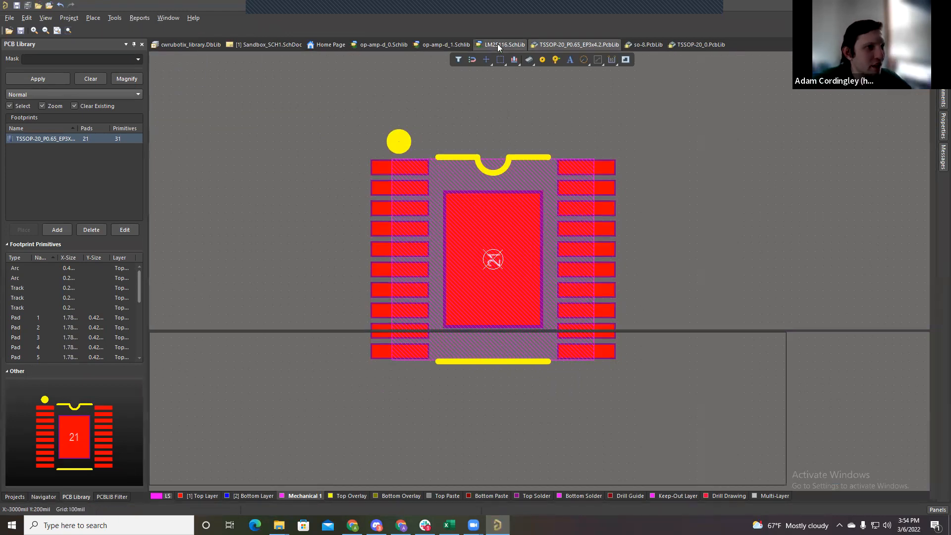
left_click(550, 46)
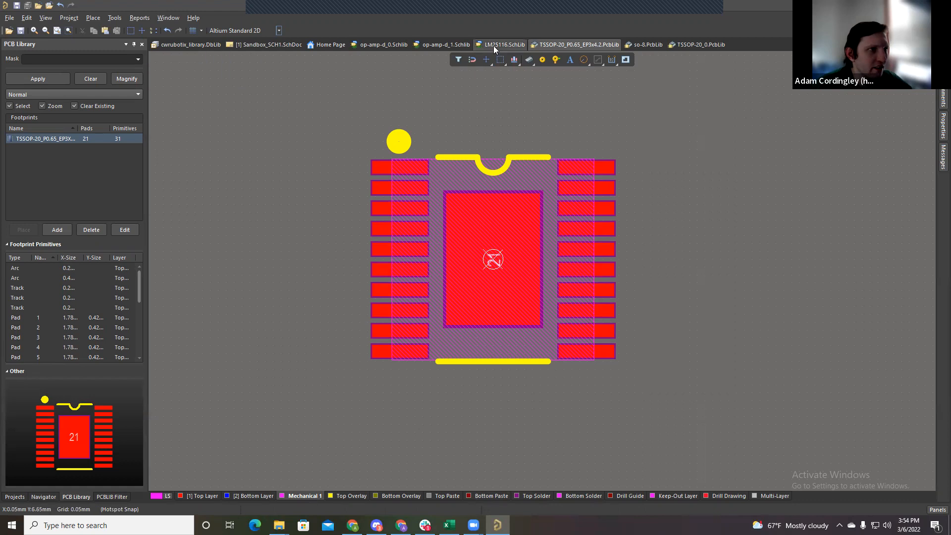
mouse_move(450, 525)
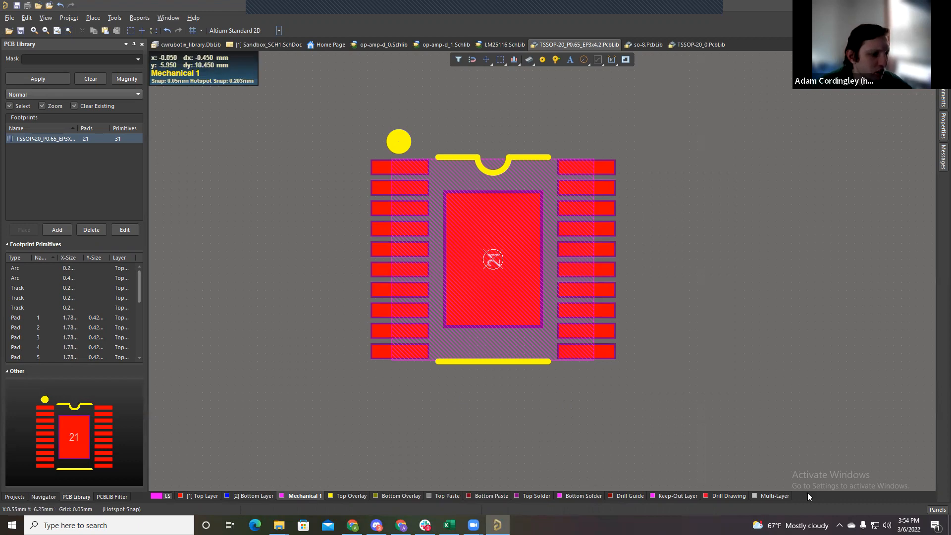
left_click(195, 494)
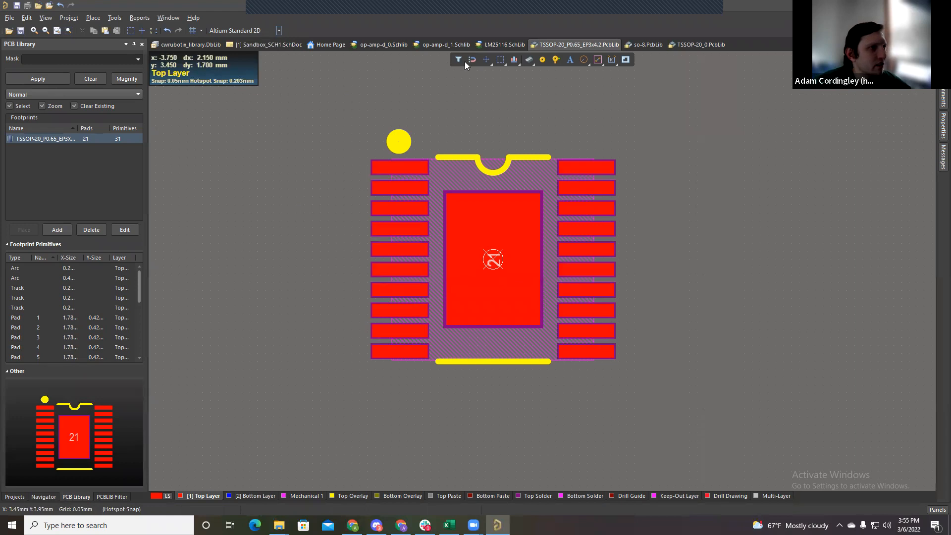
left_click(493, 44)
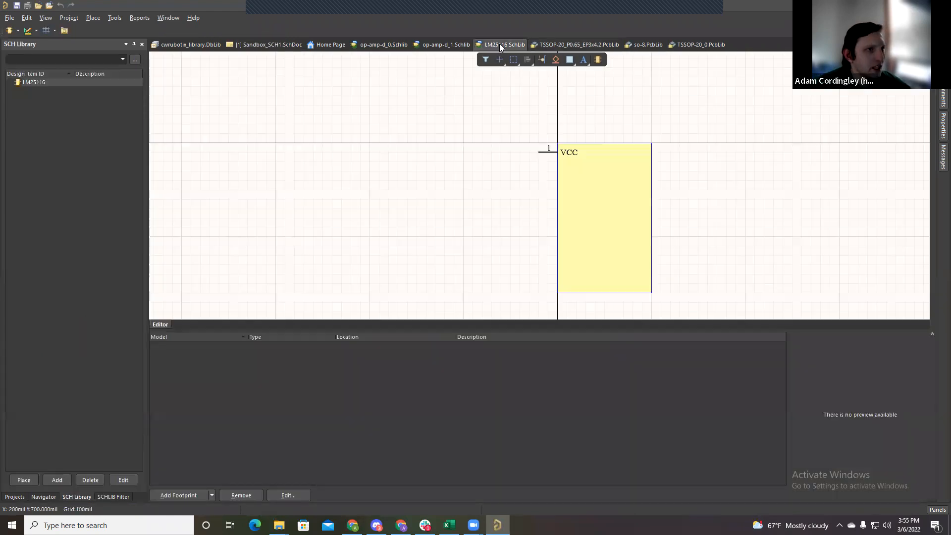
left_click(555, 42)
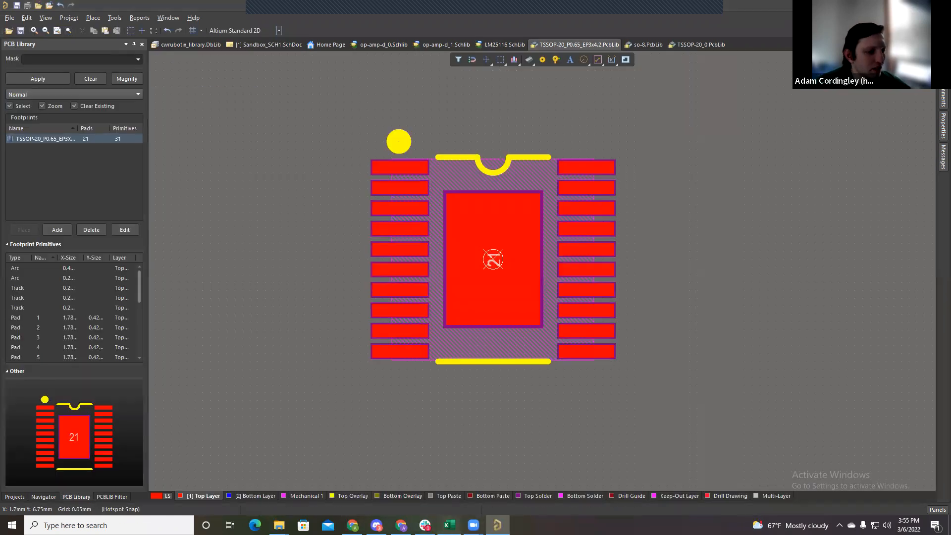
Step: Look through the Excel workbook and view the source and field mappings of cwrubotix_library.DbLib in Altium Designer
left_click(450, 525)
scroll(514, 247, "down", 18)
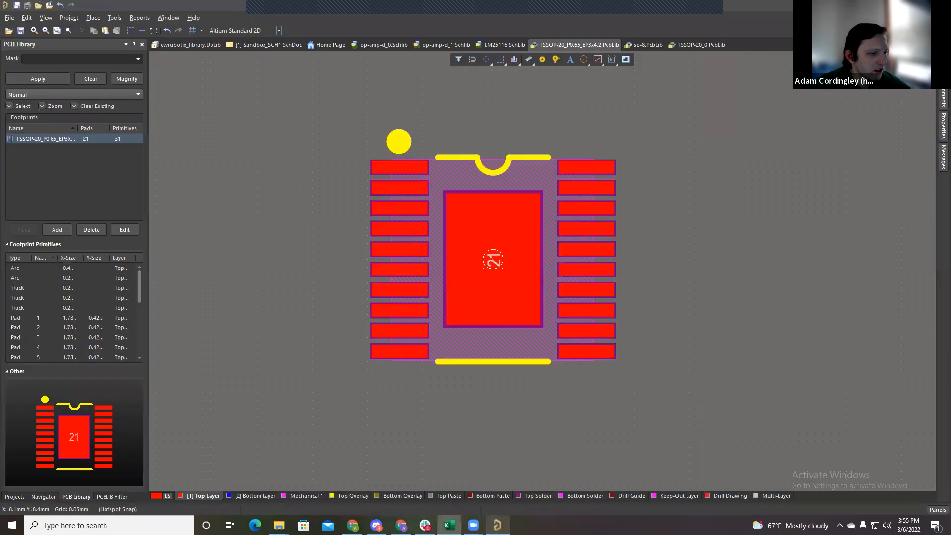
left_click(497, 525)
left_click(189, 45)
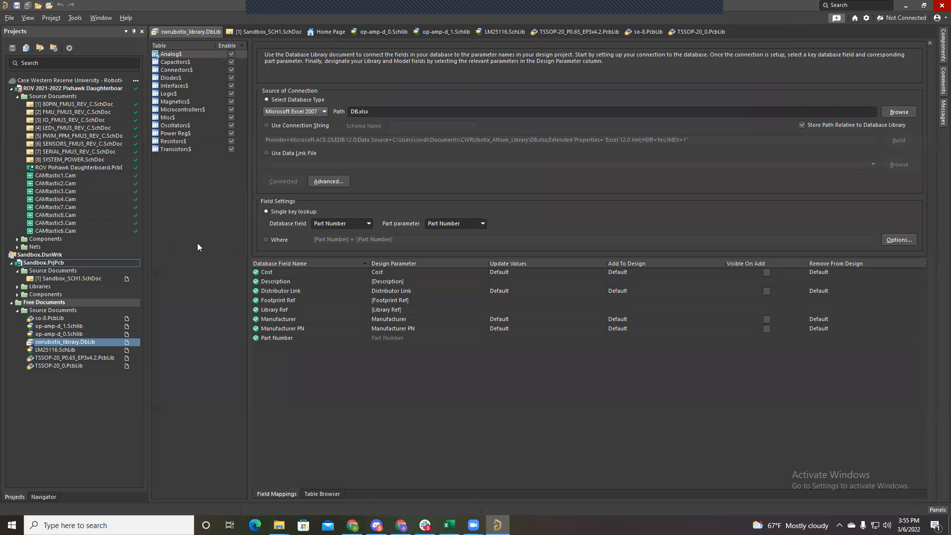
Step: Examine the designators of the outer pads and the central exposed pad in the TSSOP-20_P0.65_EP3x4.2 footprint
left_click(579, 31)
scroll(375, 168, "up", 3, "ctrl")
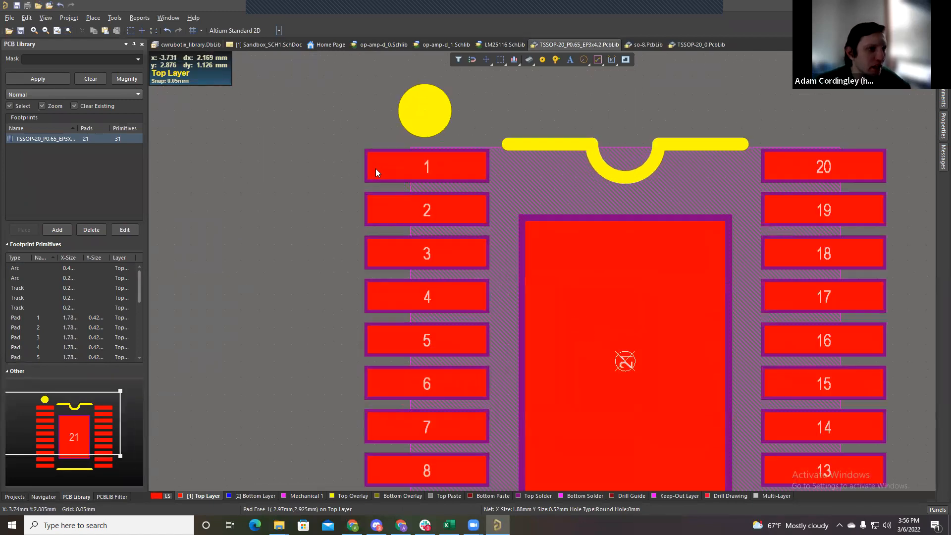
left_click(378, 165)
left_click(336, 161)
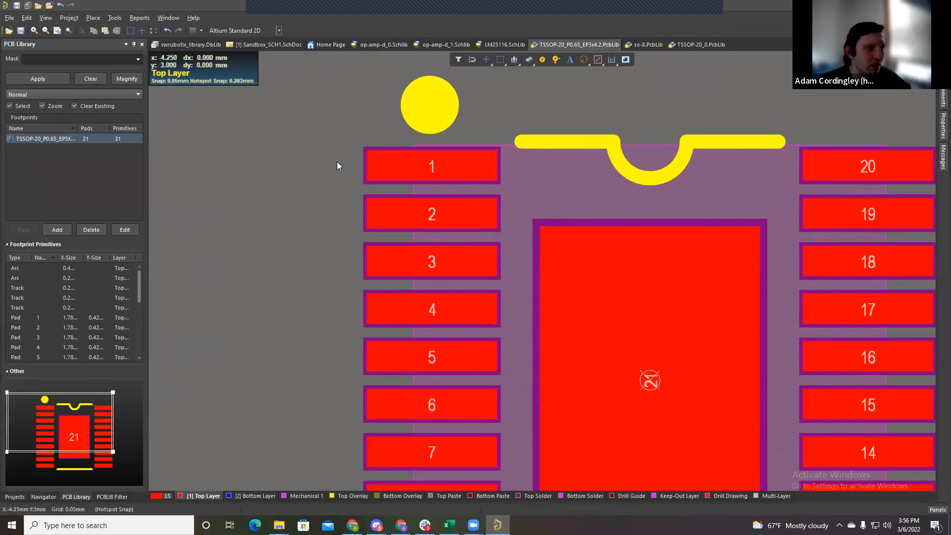
left_click(374, 167)
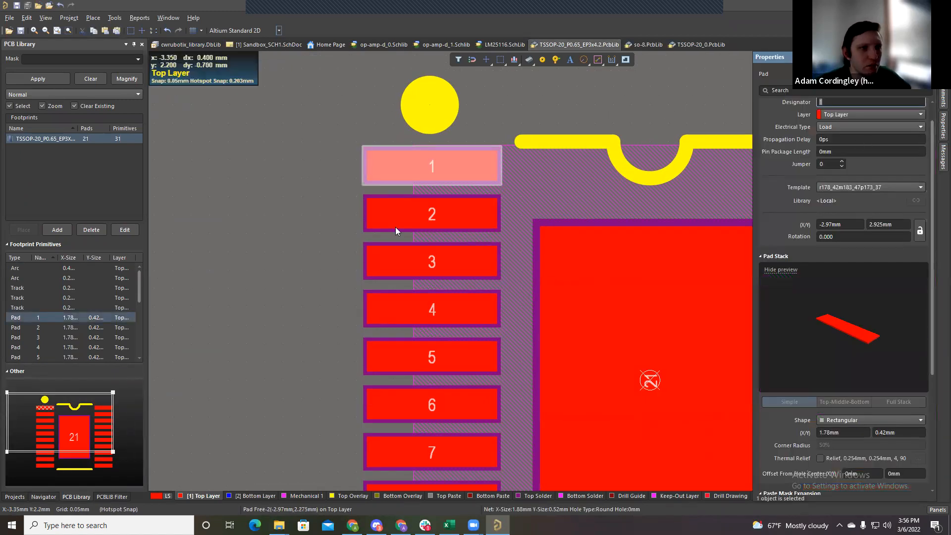
scroll(407, 195, "down", 7)
scroll(406, 195, "right", 6, "shift")
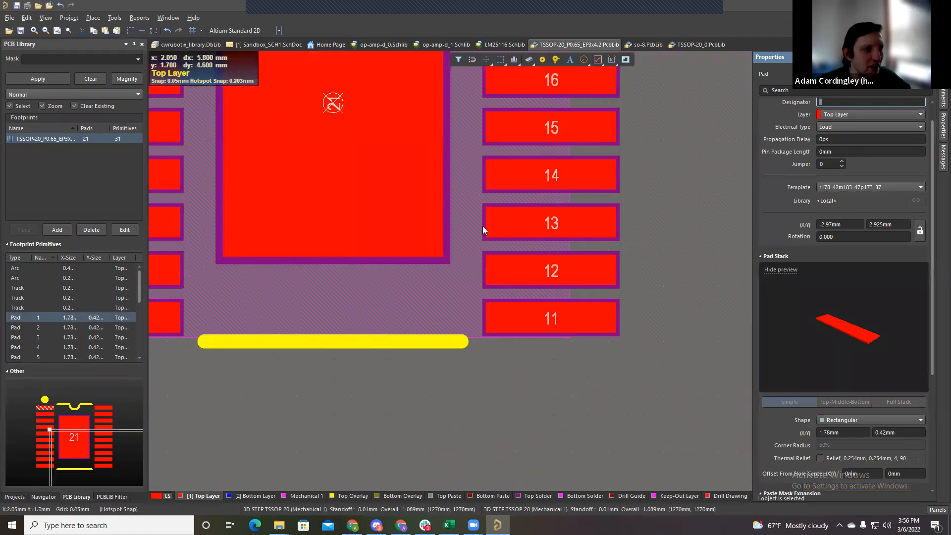
scroll(483, 227, "up", 6)
scroll(496, 209, "left", 2, "shift")
scroll(496, 209, "right", 2, "shift")
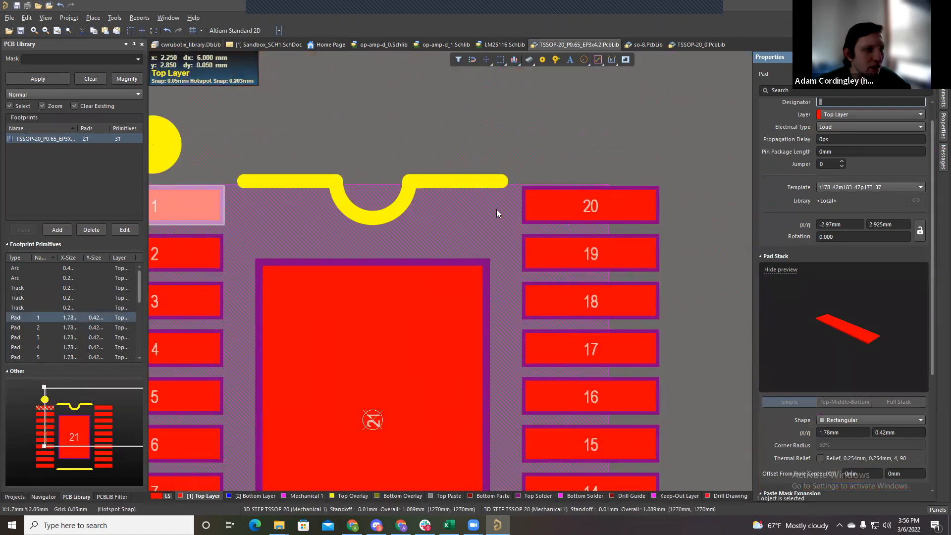
scroll(476, 199, "left", 4, "shift")
scroll(479, 196, "down", 3)
left_click(512, 224)
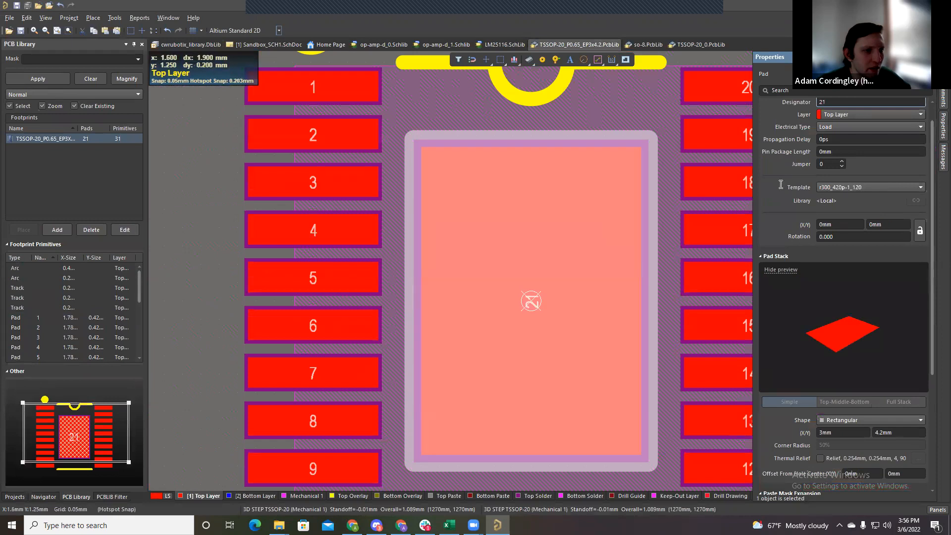
Step: Place a vertical pin at the middle of the LM25116 symbol body's lower edge
left_click(495, 43)
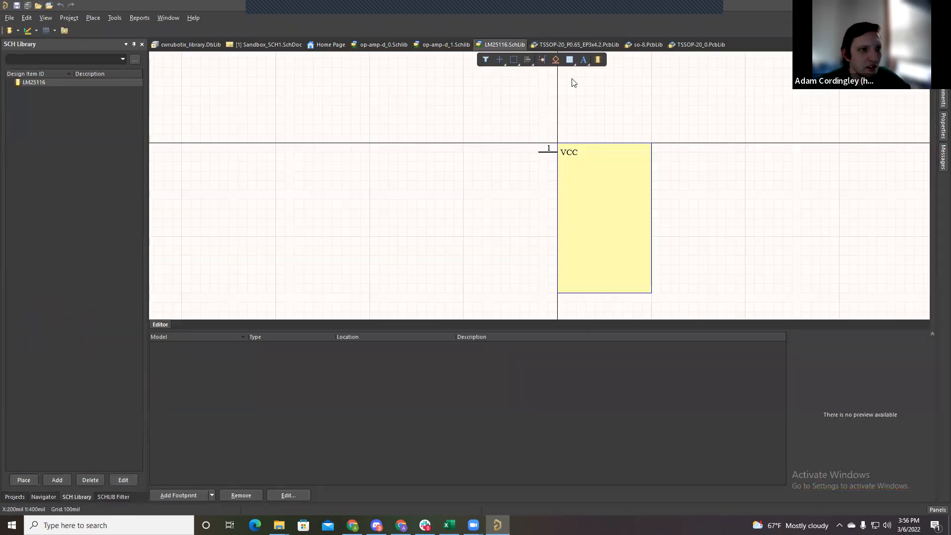
left_click(542, 59)
key("space")
left_click(605, 301)
right_click(608, 298)
Step: Set the lower pin's designator to 21 and name to EP, and move it outside the body's lower edge to Y -1600 mil
double_click(604, 294)
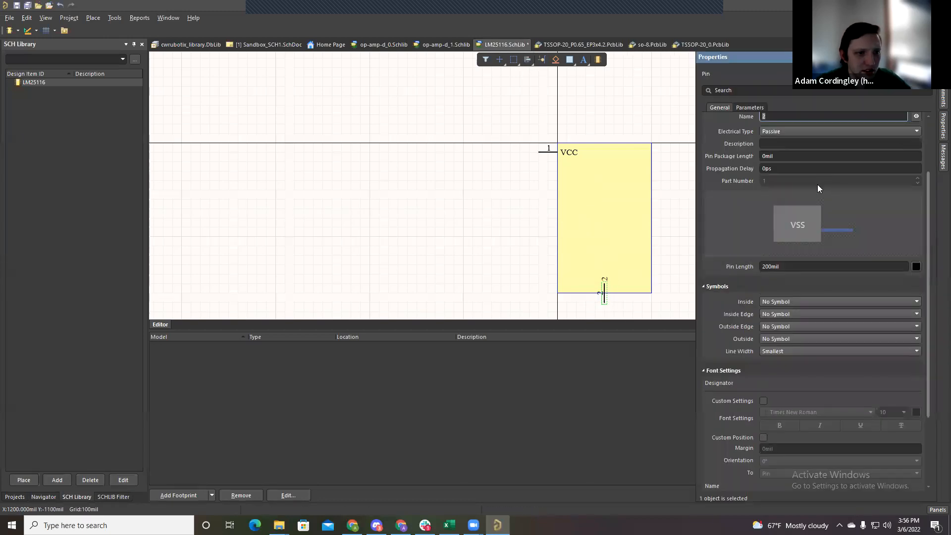
left_click(781, 183)
type("21")
left_click(780, 195)
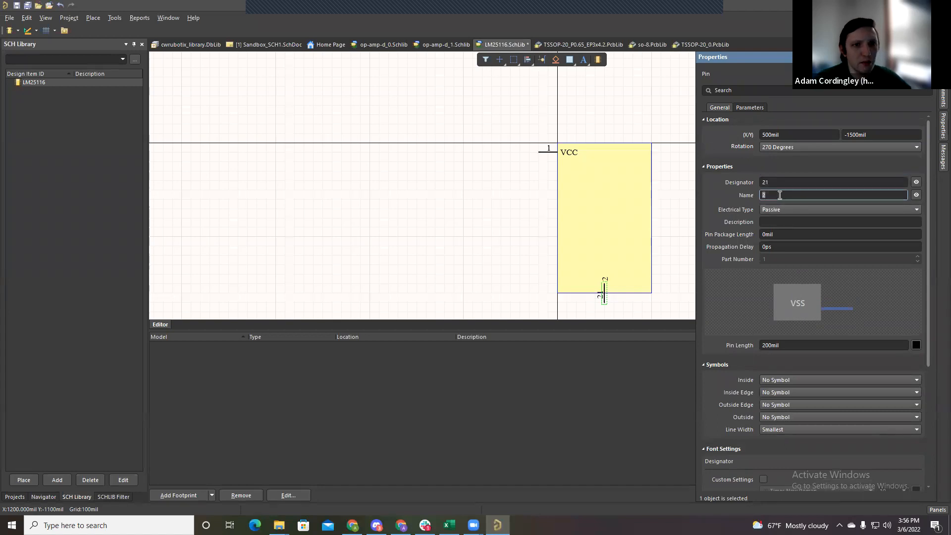
type("ANYTHING")
double_click(781, 192)
type("EP")
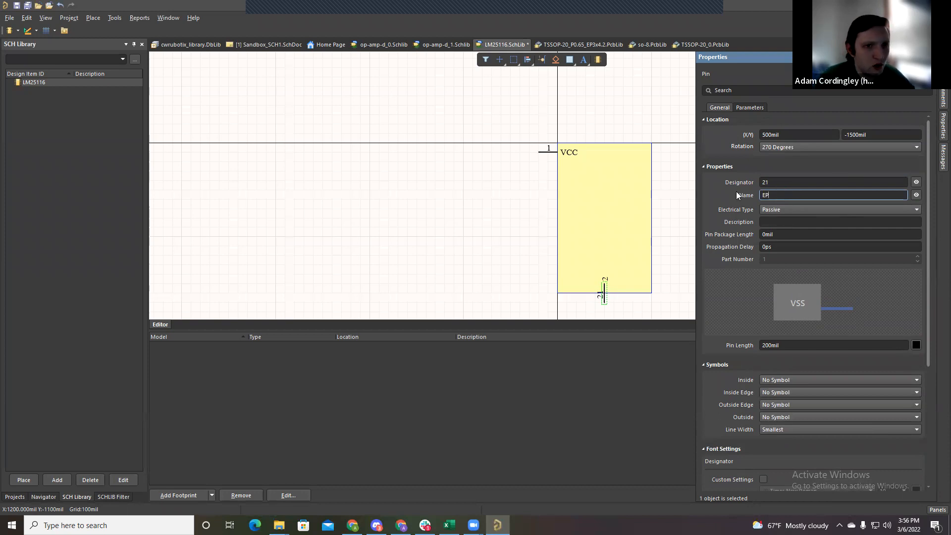
left_click(799, 182)
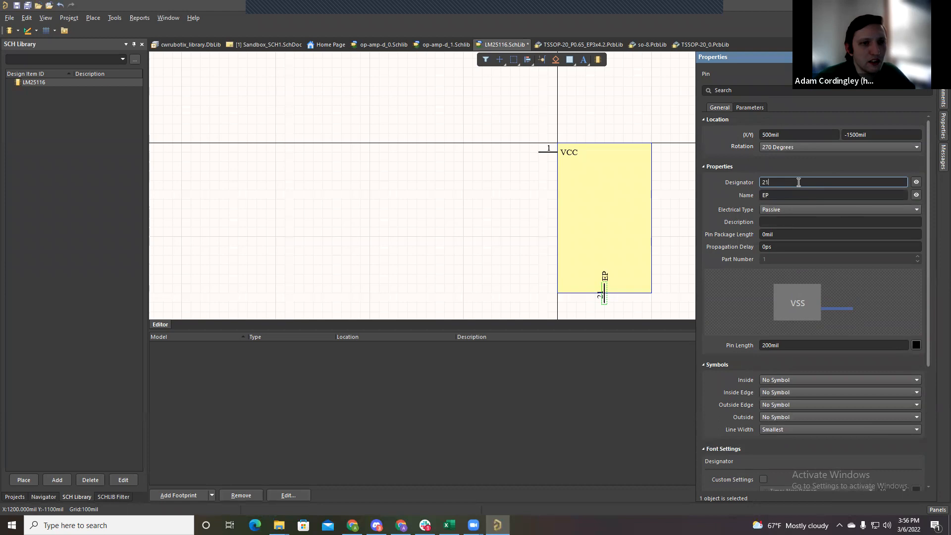
left_click_drag(605, 300, 604, 309)
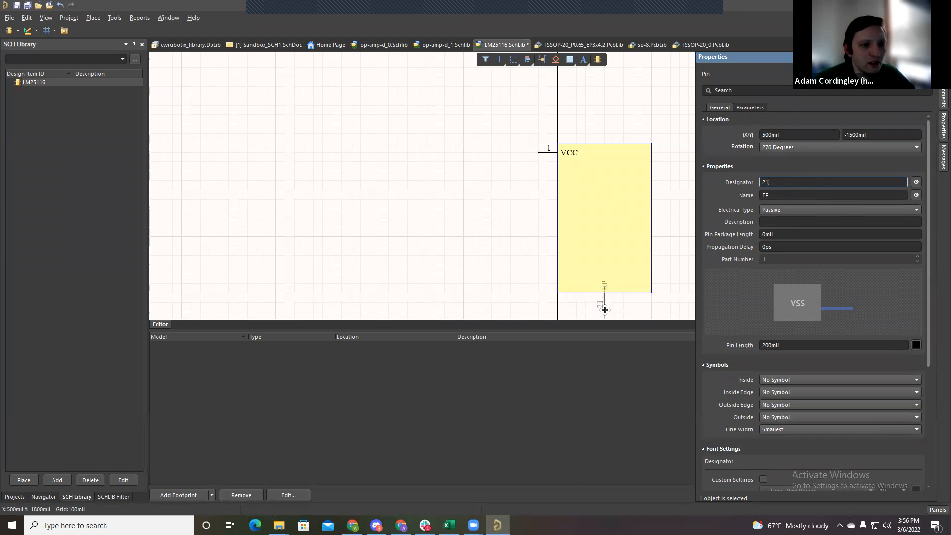
left_click(514, 257)
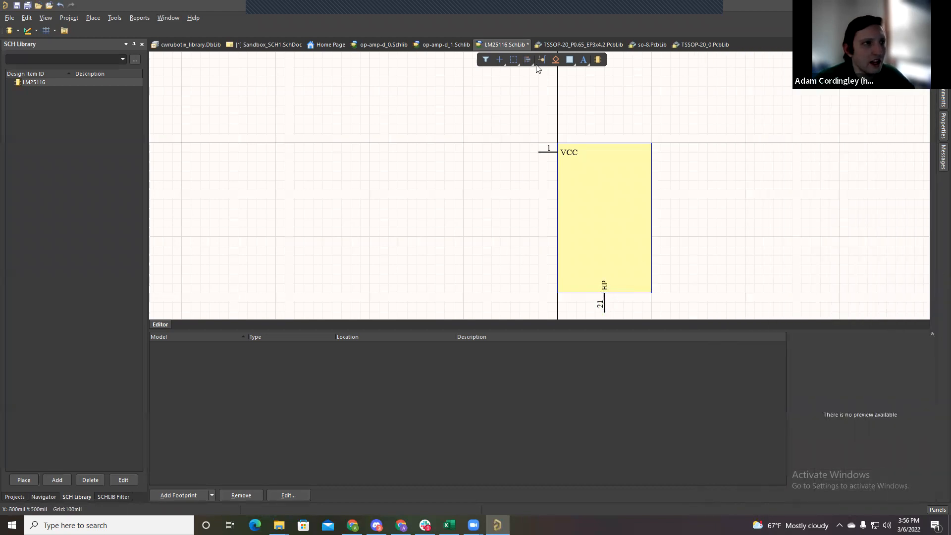
Step: Check pad 1's designator in the TSSOP-20_P0.65_EP3x4.2 footprint and change the central exposed pad's designator to EP
left_click(560, 48)
left_click(269, 88)
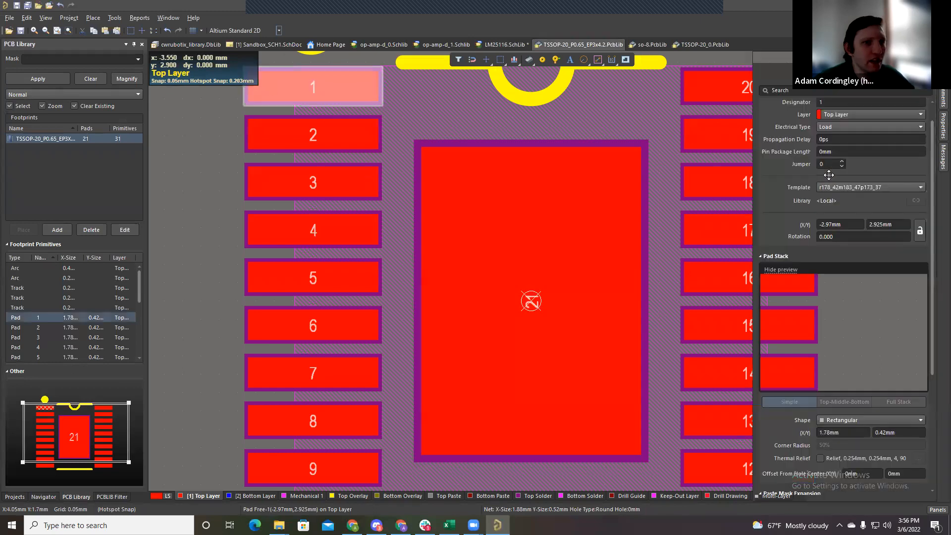
left_click(839, 123)
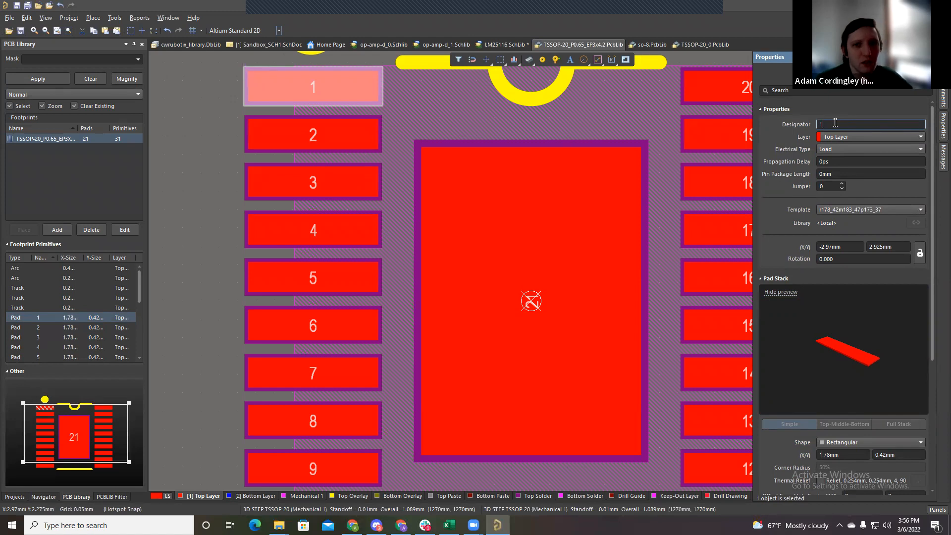
left_click(486, 218)
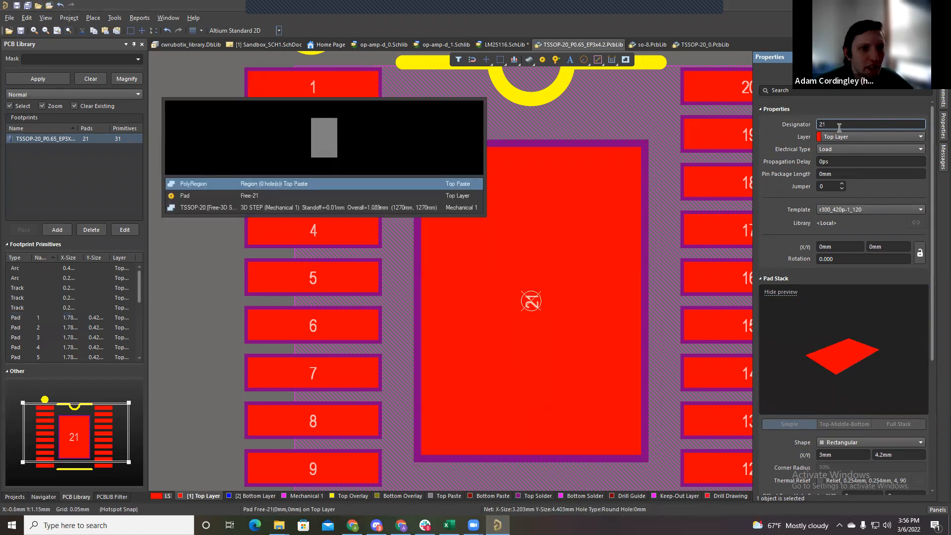
left_click(334, 189)
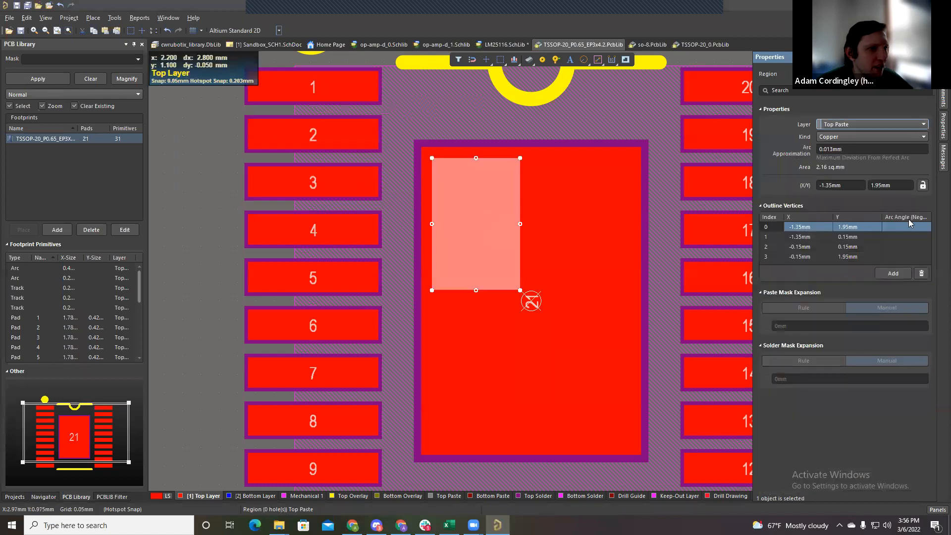
left_click(529, 184)
double_click(847, 124)
type("EP")
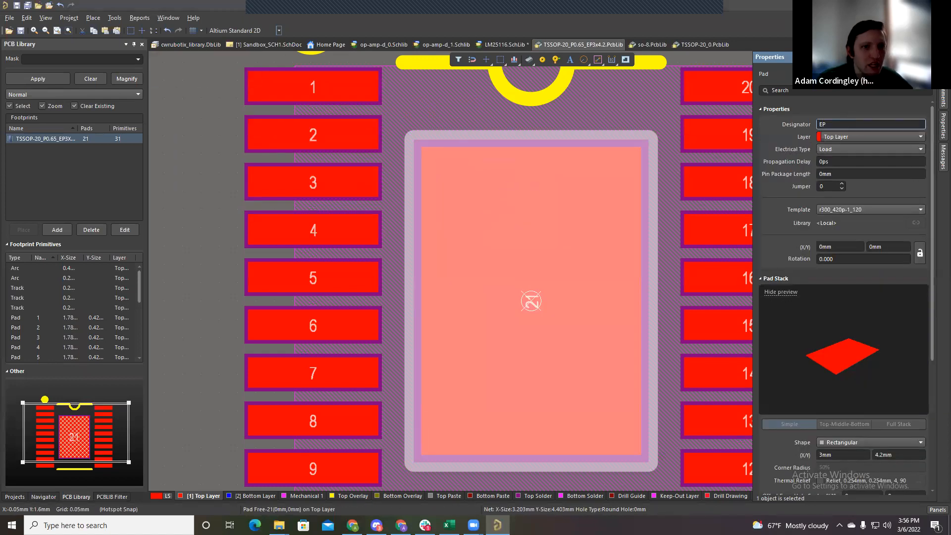
key("Return")
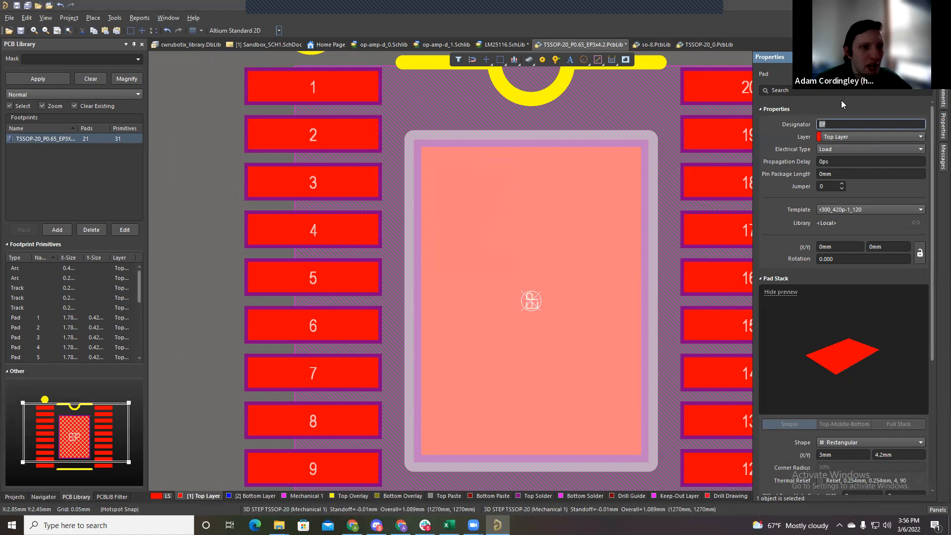
Step: Change the designator of the LM25116 symbol's lower pin to EP
left_click(510, 45)
double_click(604, 303)
left_click(779, 185)
type("EP")
key("Return")
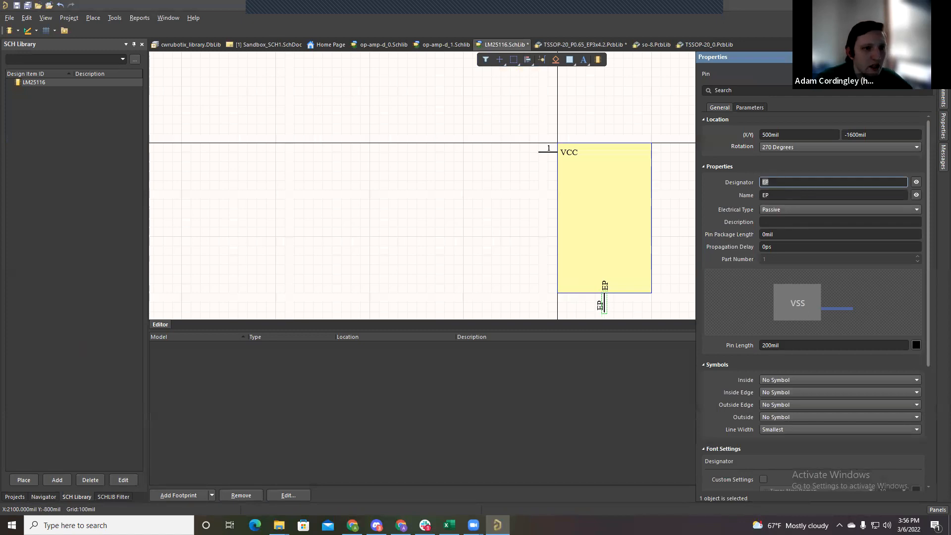
left_click(511, 250)
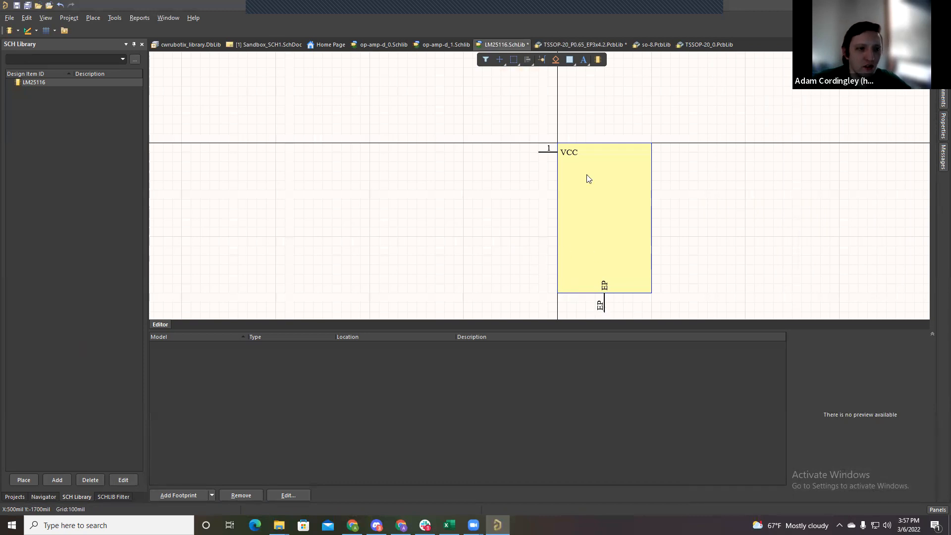
Step: Set the designator of the LM25116 symbol's EP pin back to 21 and save the schematic library
double_click(605, 308)
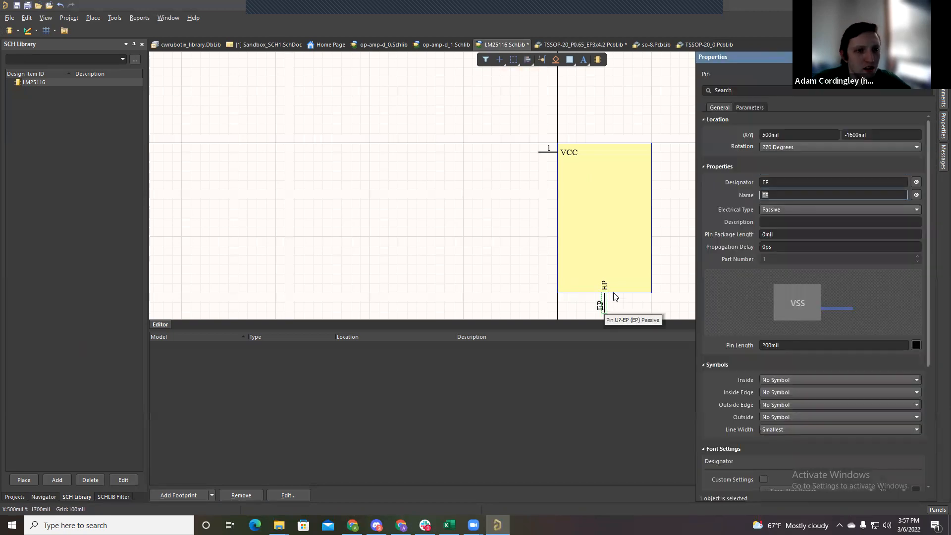
left_click(776, 182)
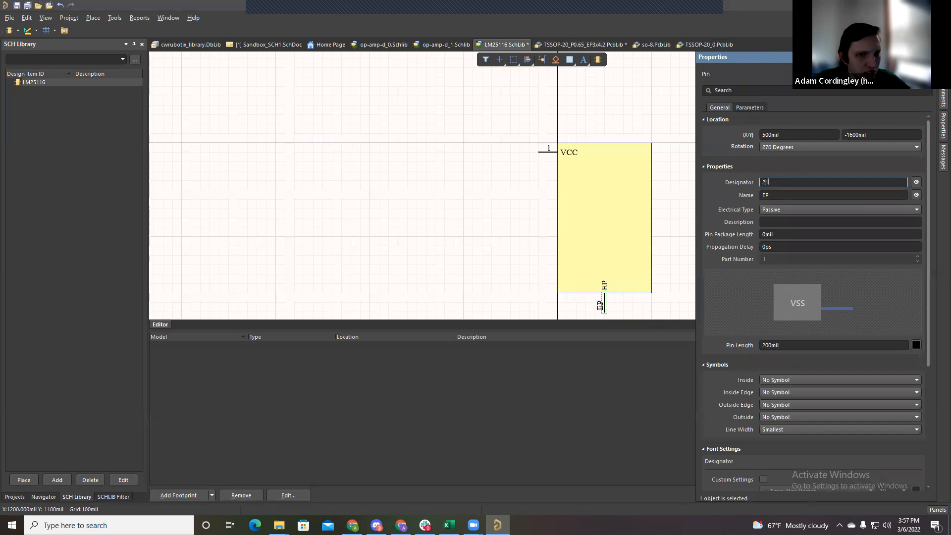
type("21")
left_click(454, 215)
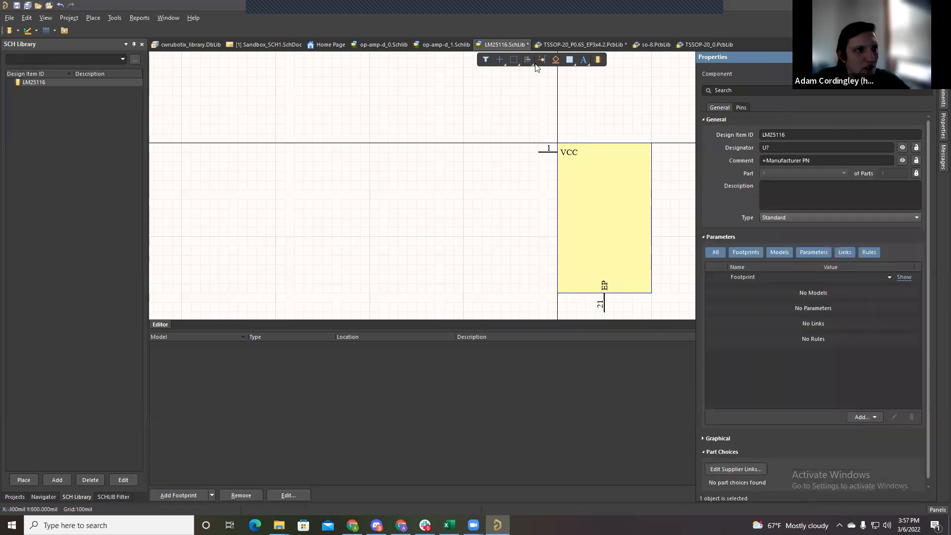
Step: Set the central exposed pad's designator back to 21 in the TSSOP-20_P0.65_EP3x4.2 footprint and save the footprint library
left_click(547, 45)
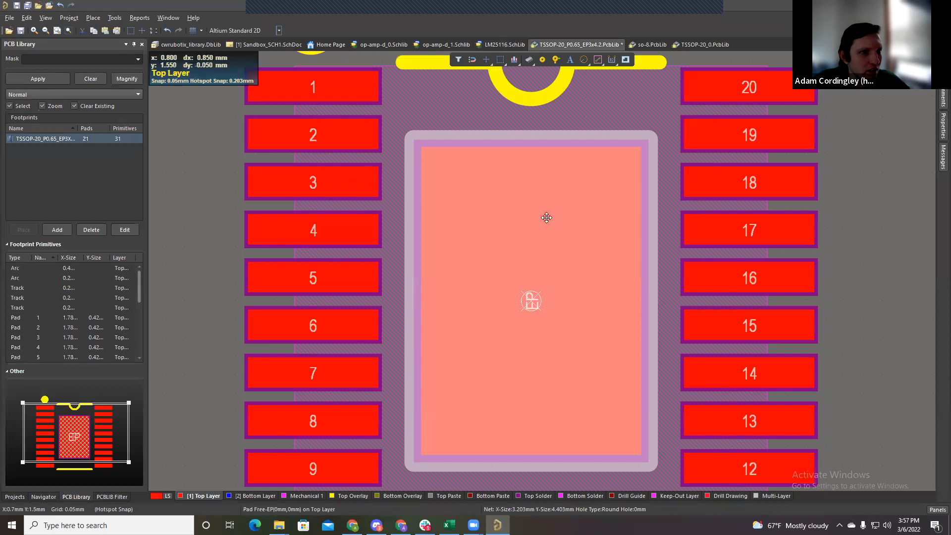
left_click(545, 218)
left_click(538, 196)
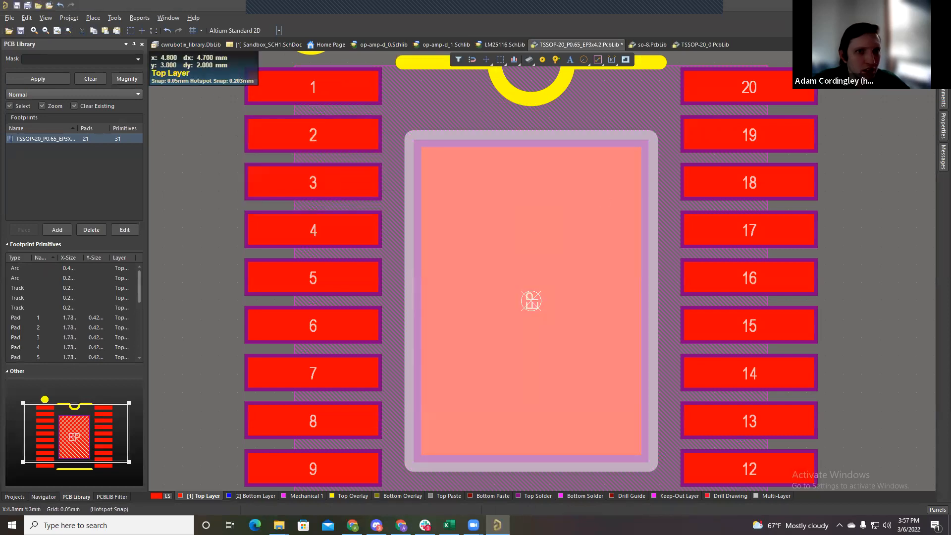
mouse_move(943, 126)
left_click(848, 125)
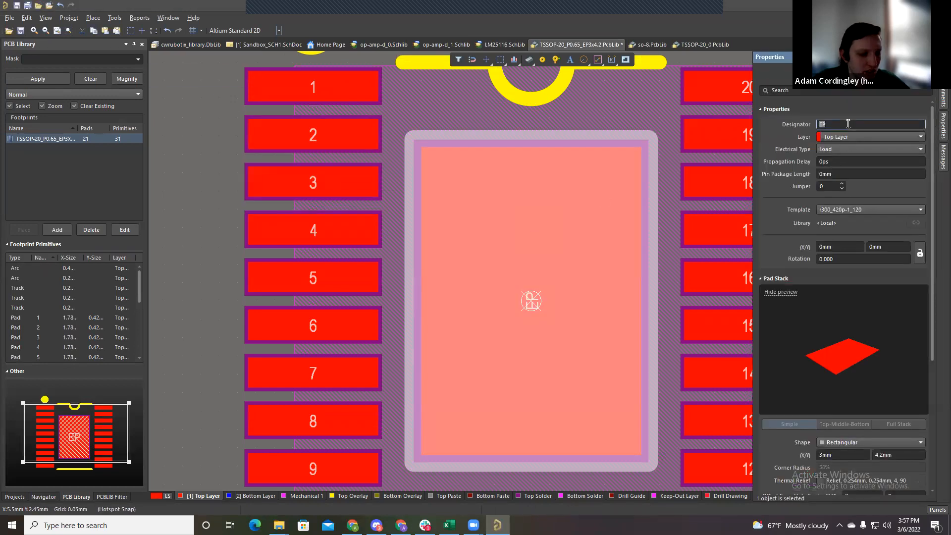
type("21")
key("Return")
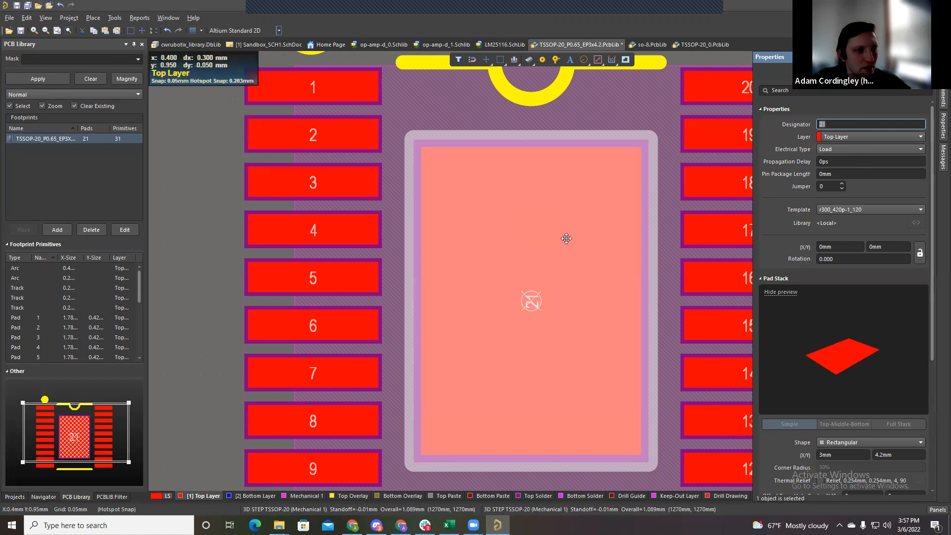
scroll(550, 241, "down", 2, "ctrl")
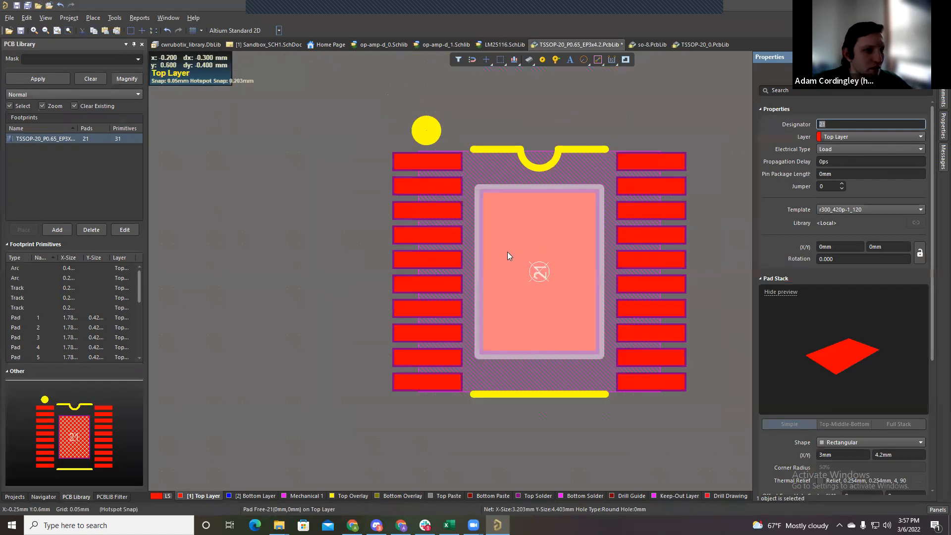
left_click(333, 256)
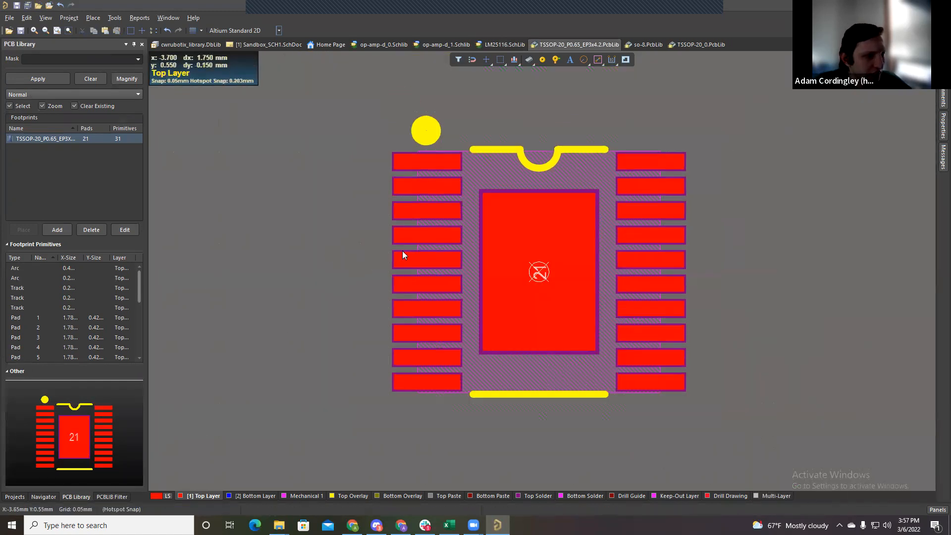
scroll(403, 251, "up", 3, "ctrl")
scroll(405, 249, "down", 1, "ctrl")
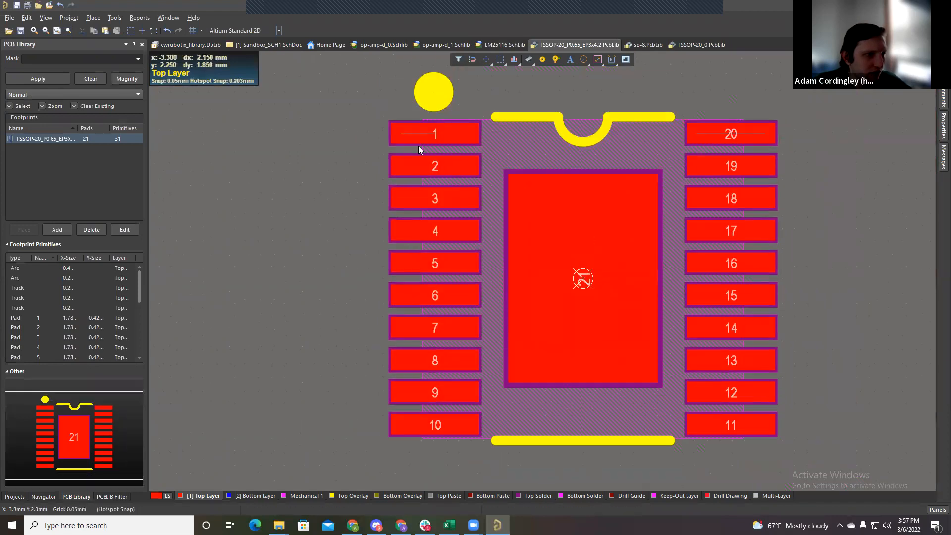
left_click(402, 139)
scroll(399, 136, "up", 2, "ctrl")
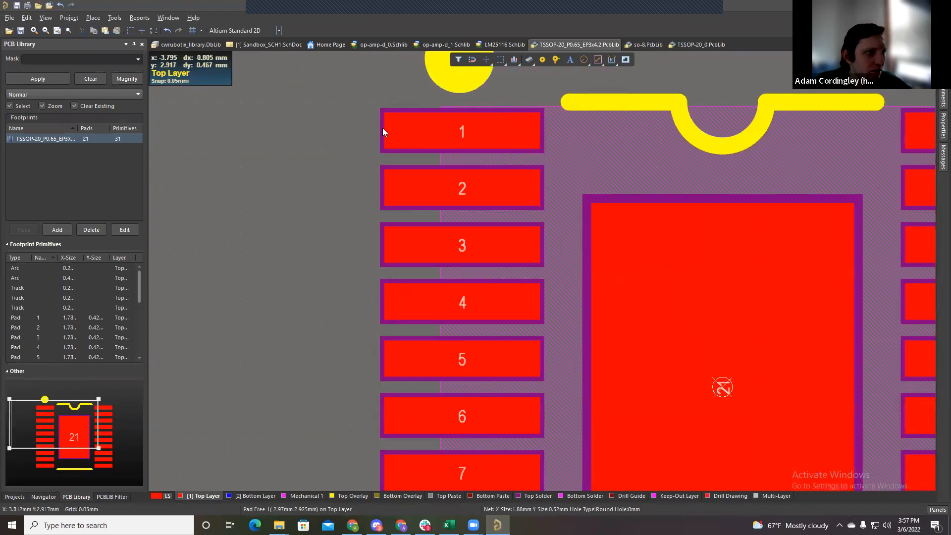
scroll(403, 143, "down", 1, "ctrl")
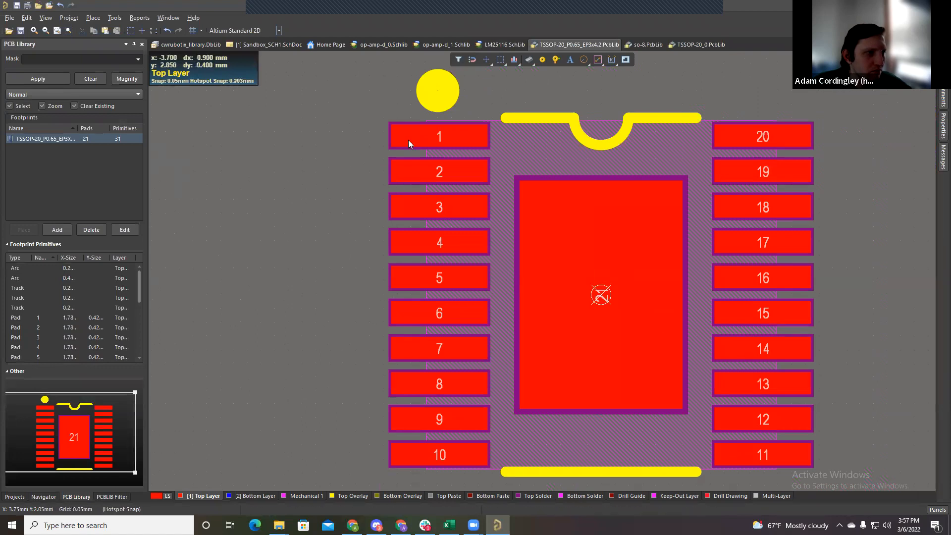